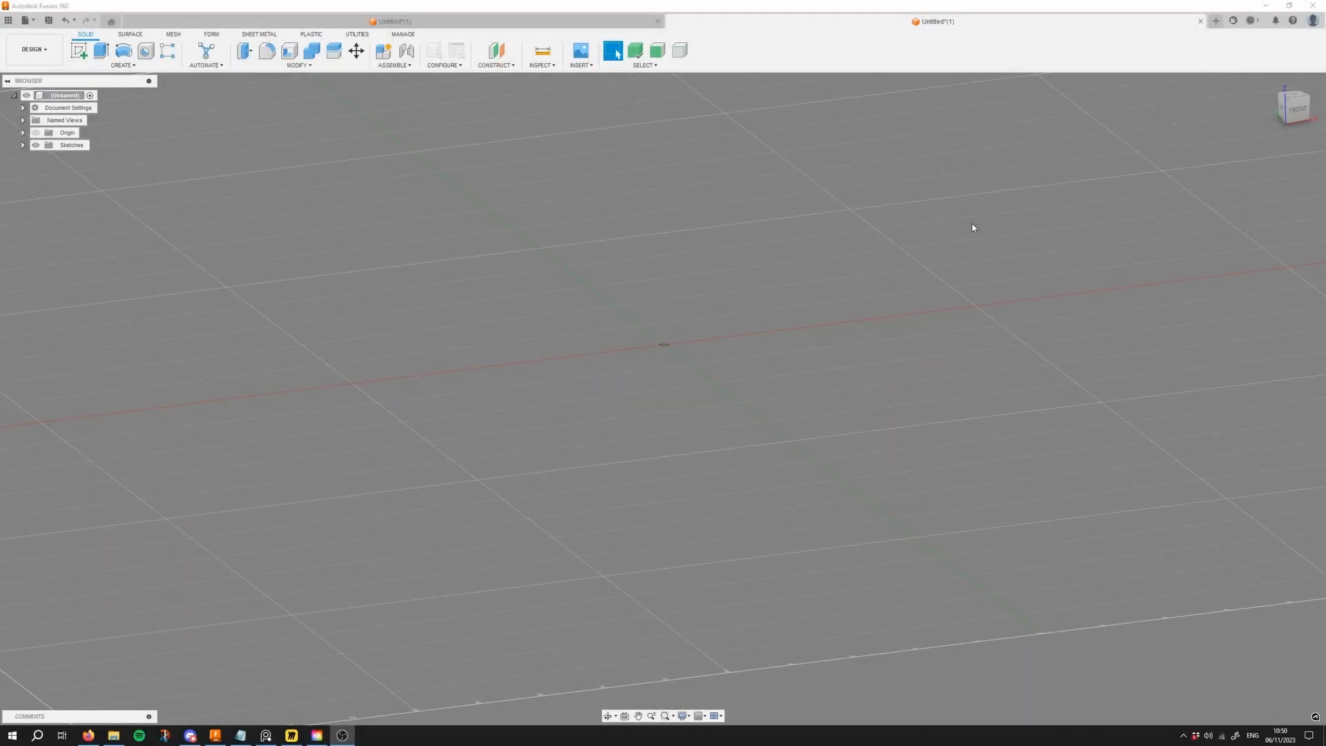
# Step: Review the layout grid options and the available environment styles for the canvas
pyautogui.click(700, 716)
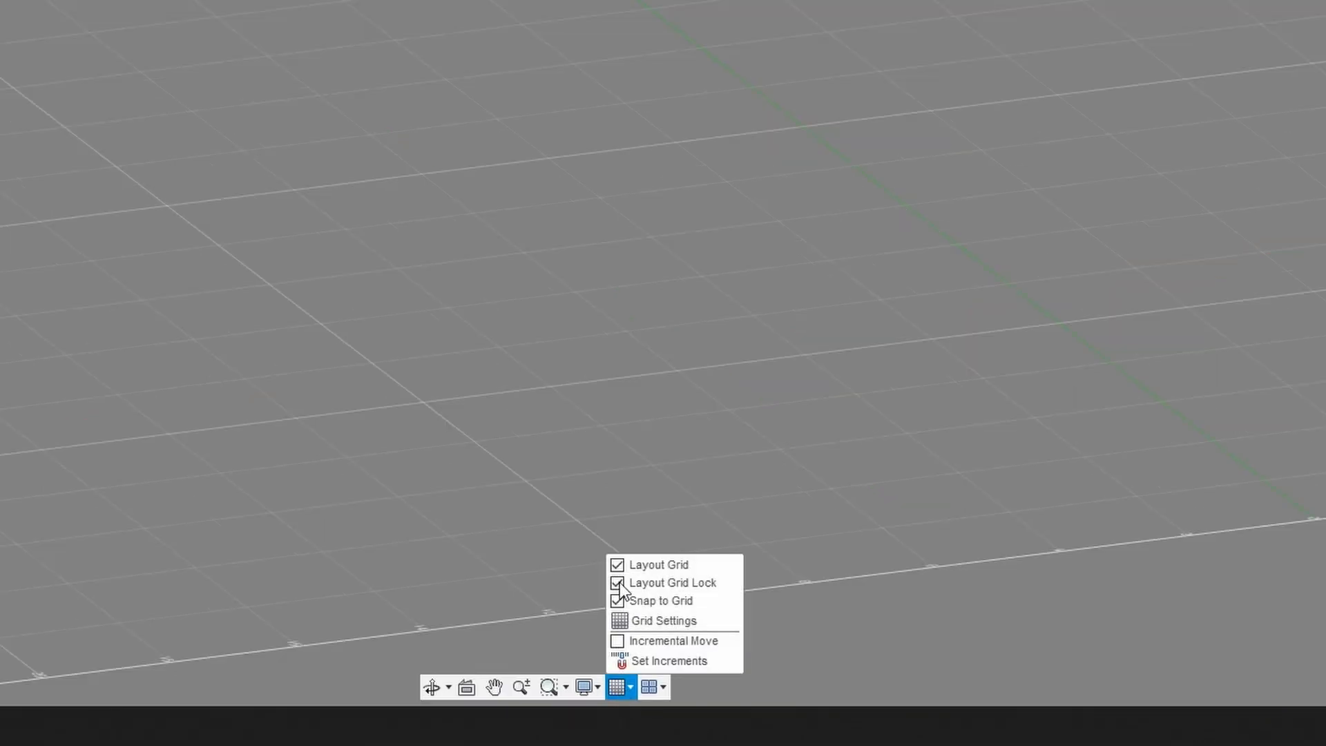
pyautogui.click(582, 690)
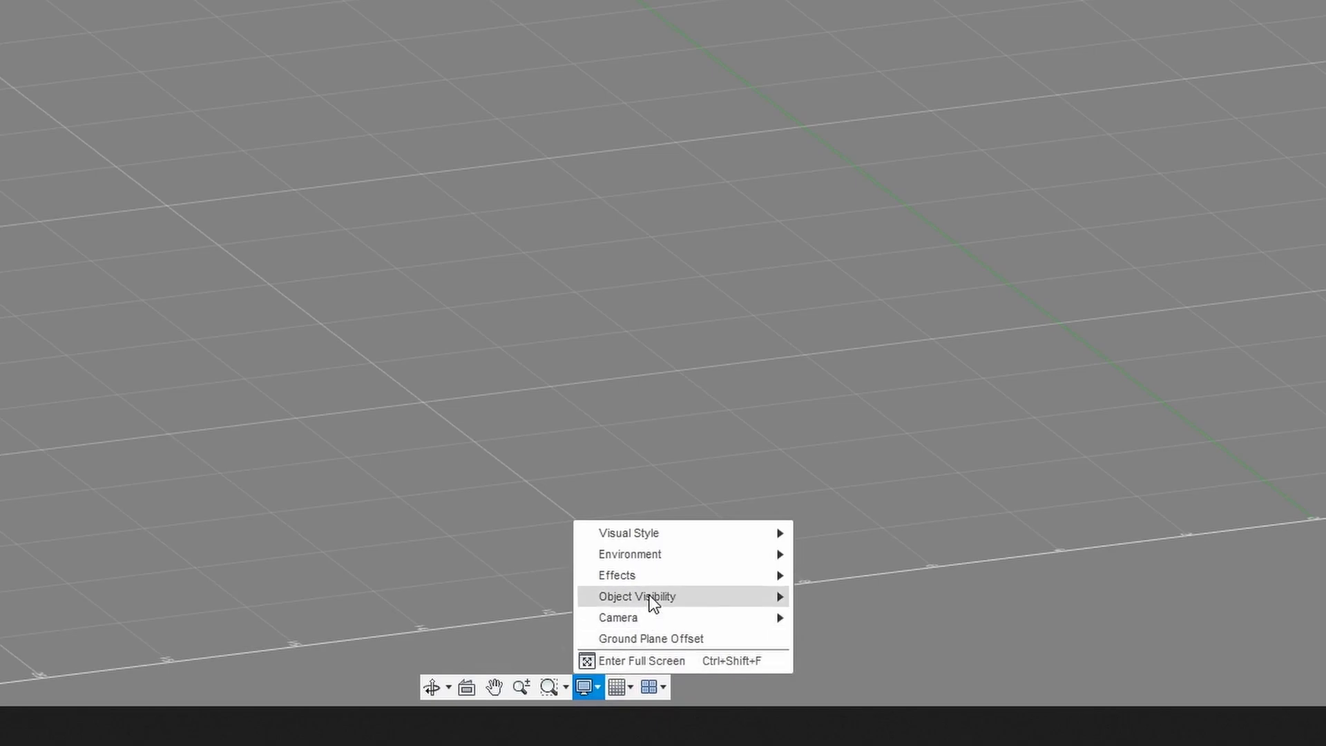
pyautogui.moveTo(663, 554)
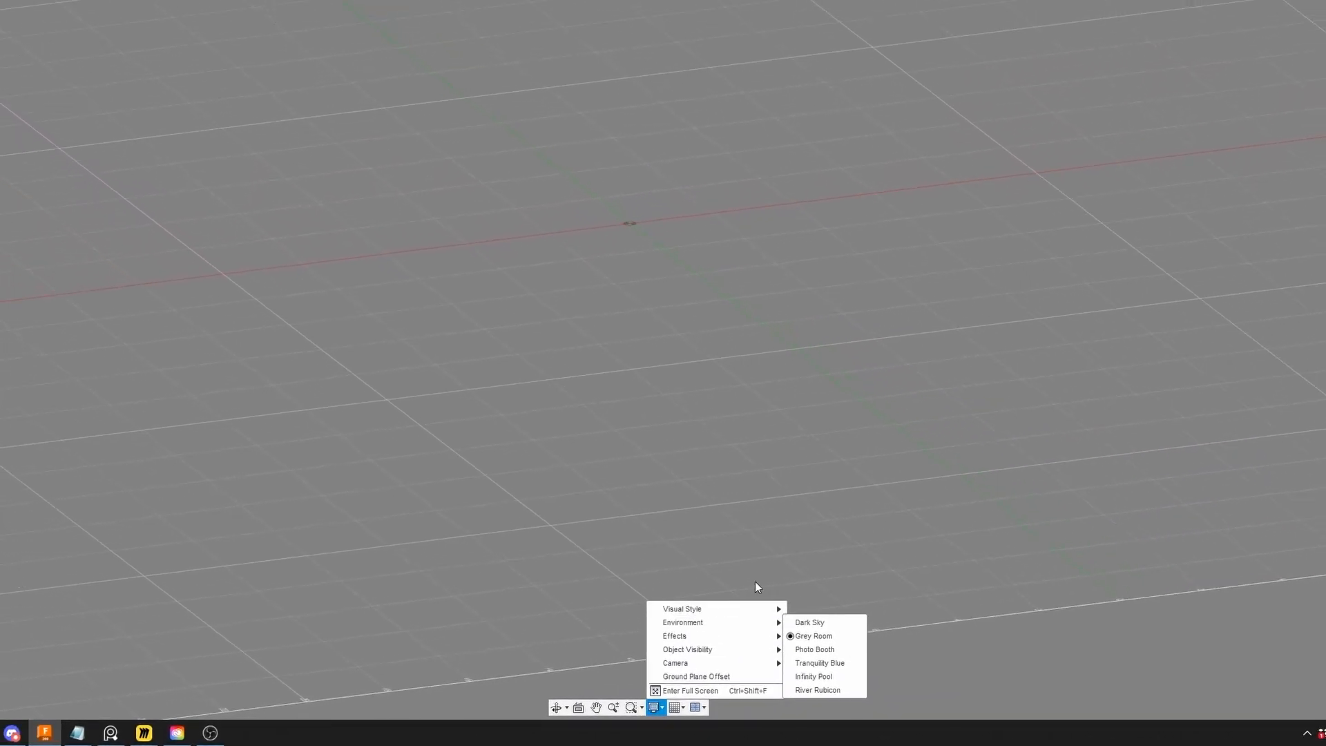
pyautogui.click(756, 581)
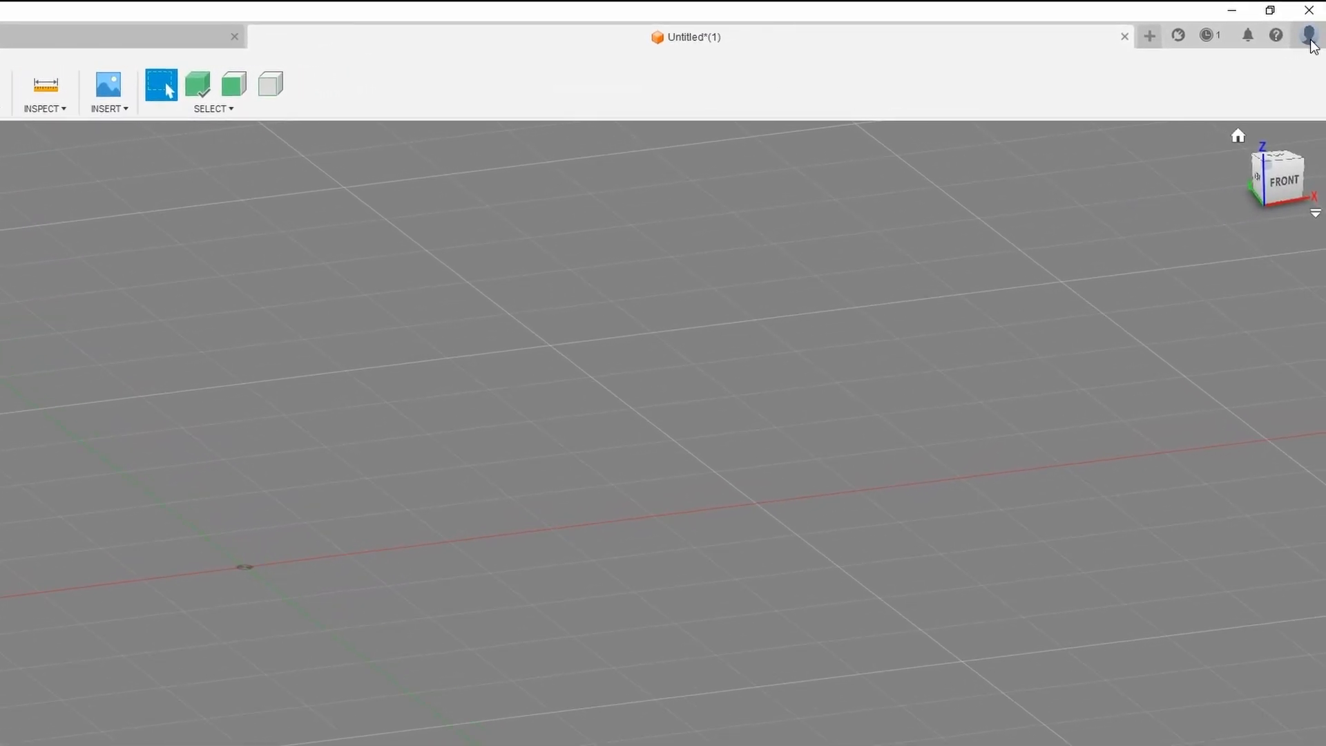
# Step: Open the preferences and review the Design History choices in the general Design settings
pyautogui.click(1310, 41)
pyautogui.click(1267, 76)
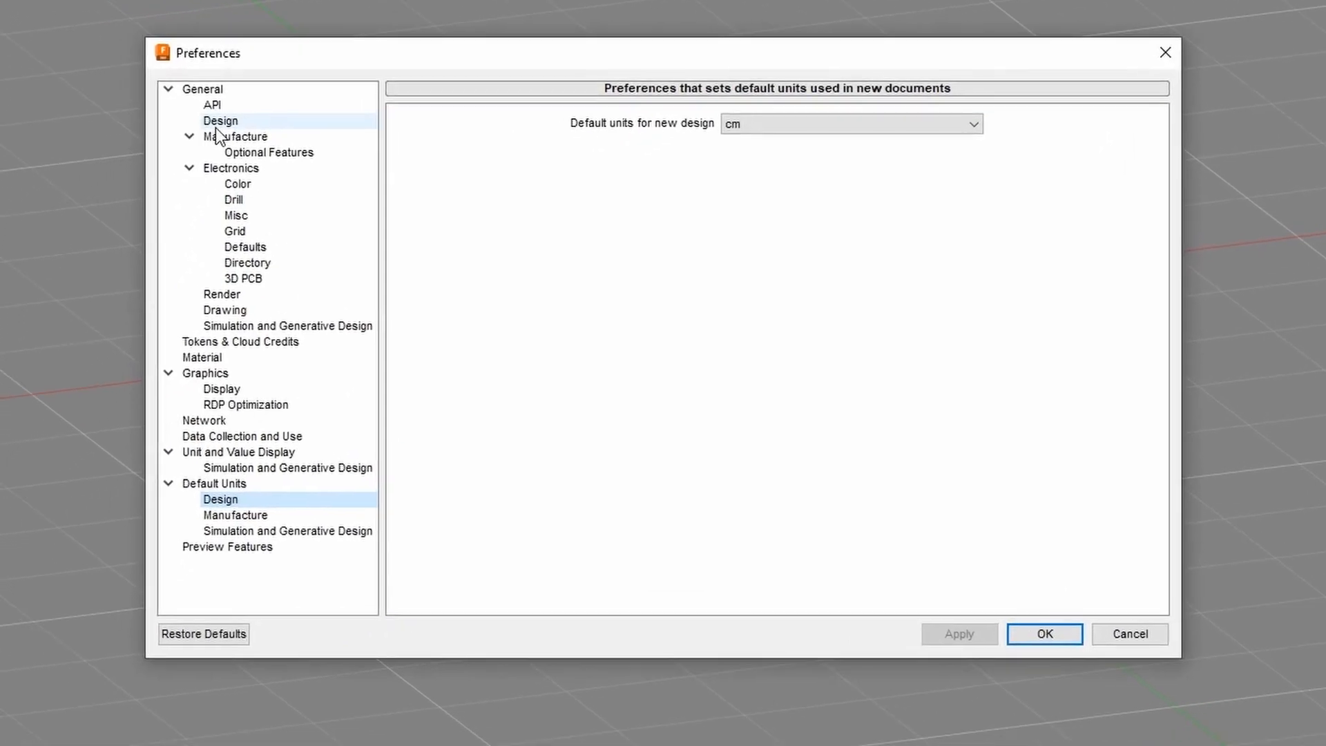
pyautogui.click(219, 121)
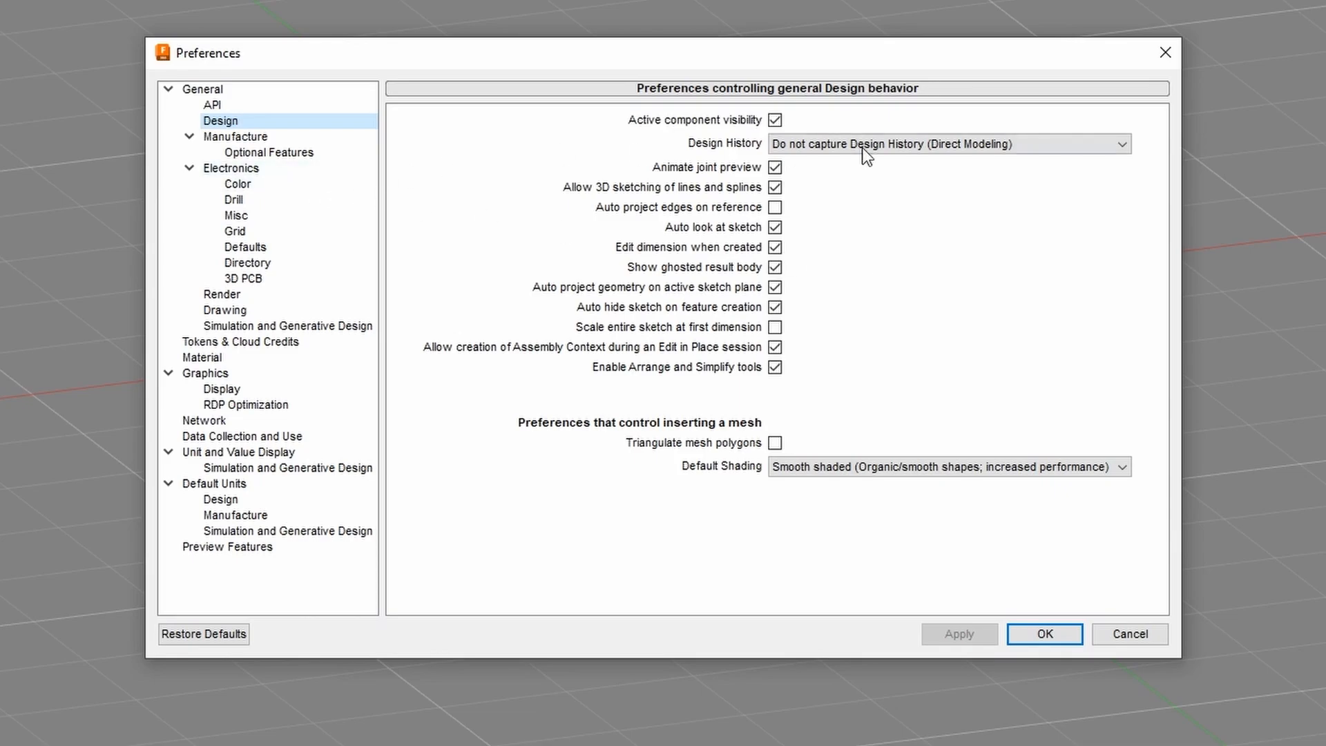
pyautogui.click(1001, 143)
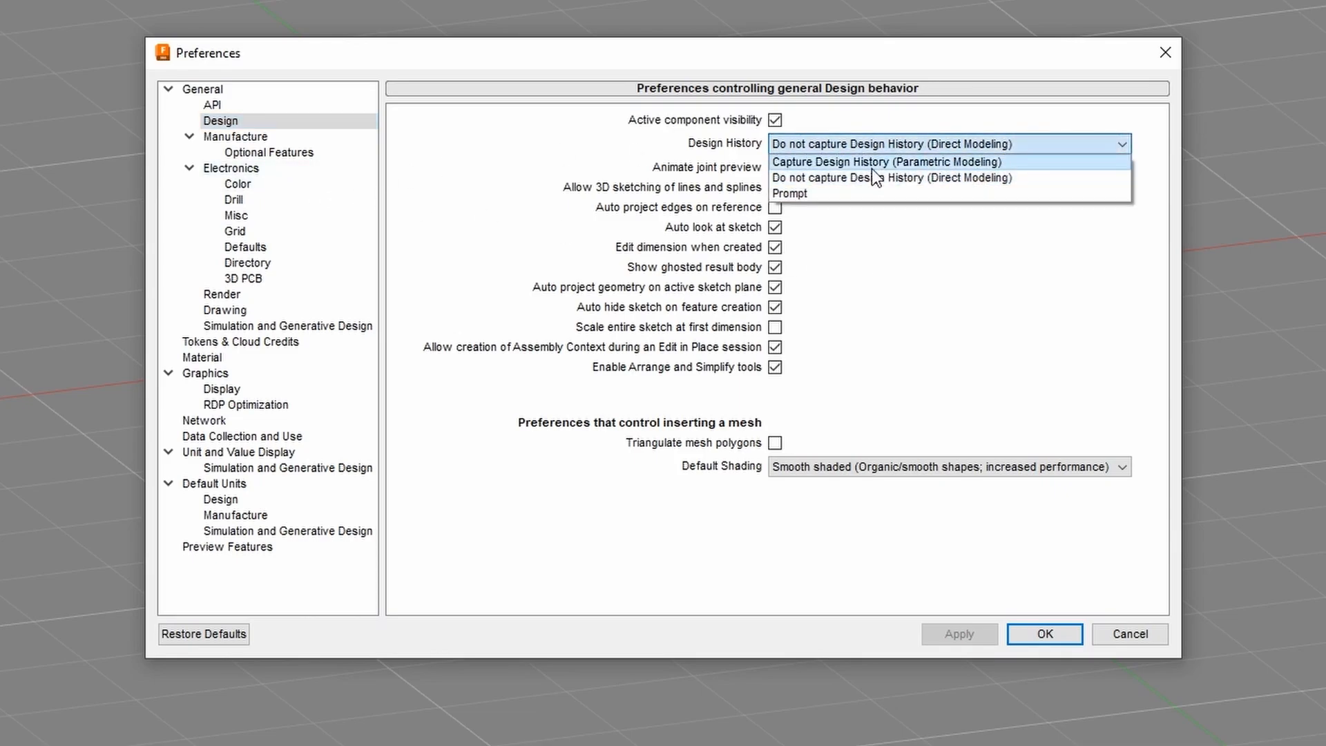
pyautogui.click(881, 145)
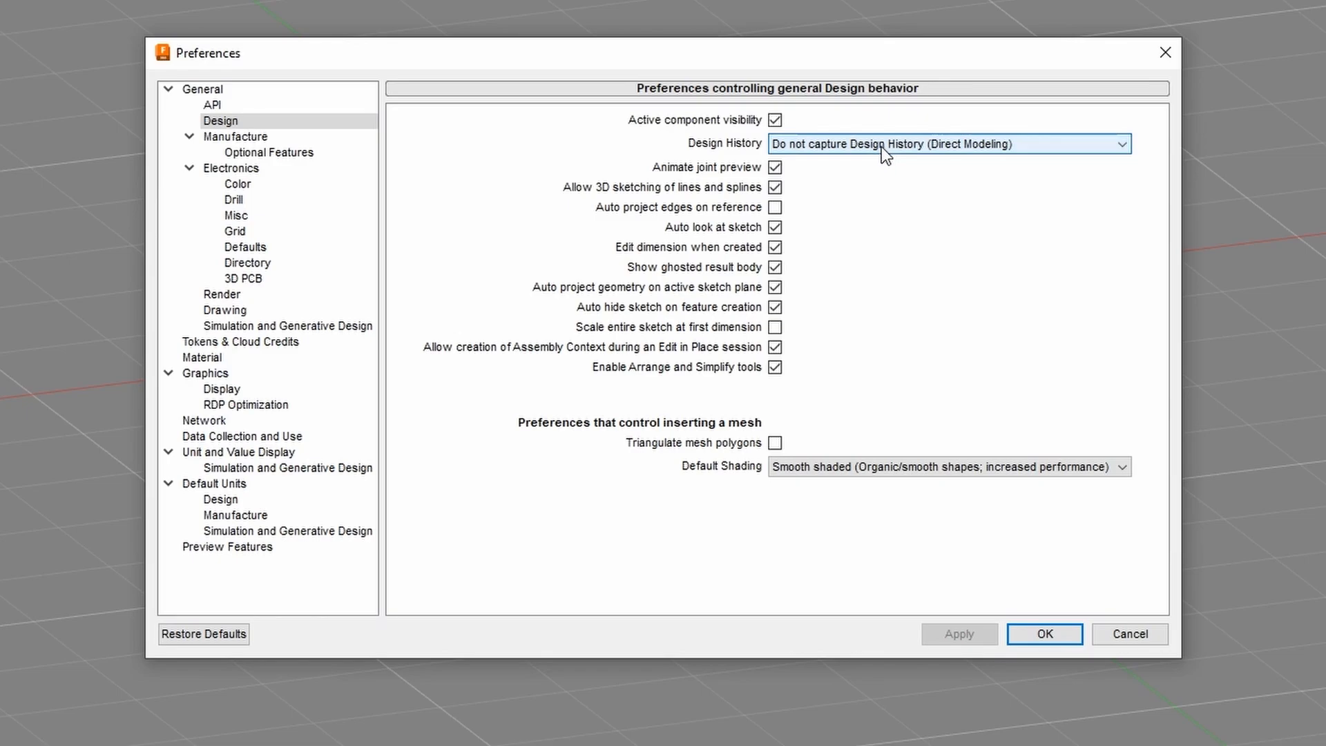
# Step: Review the default units available for new designs and close the preferences
pyautogui.click(231, 499)
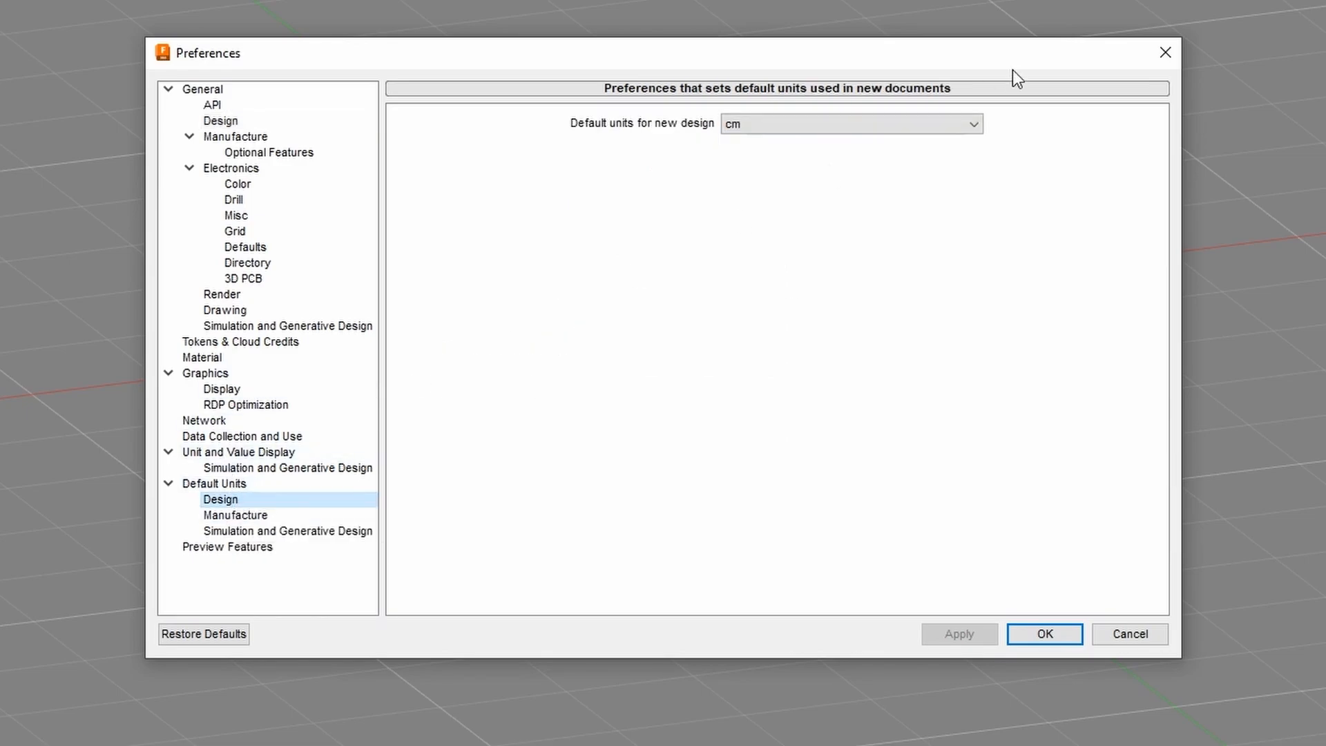
pyautogui.click(872, 123)
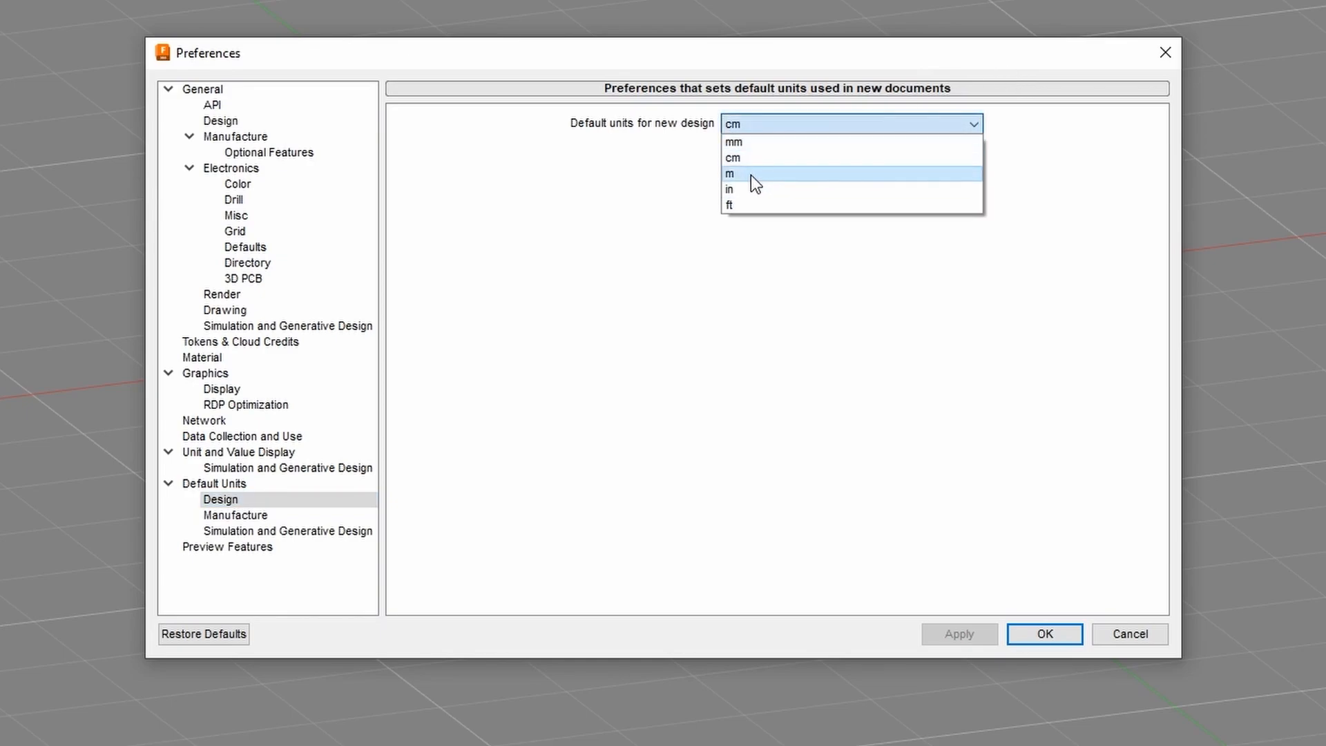
pyautogui.click(1012, 395)
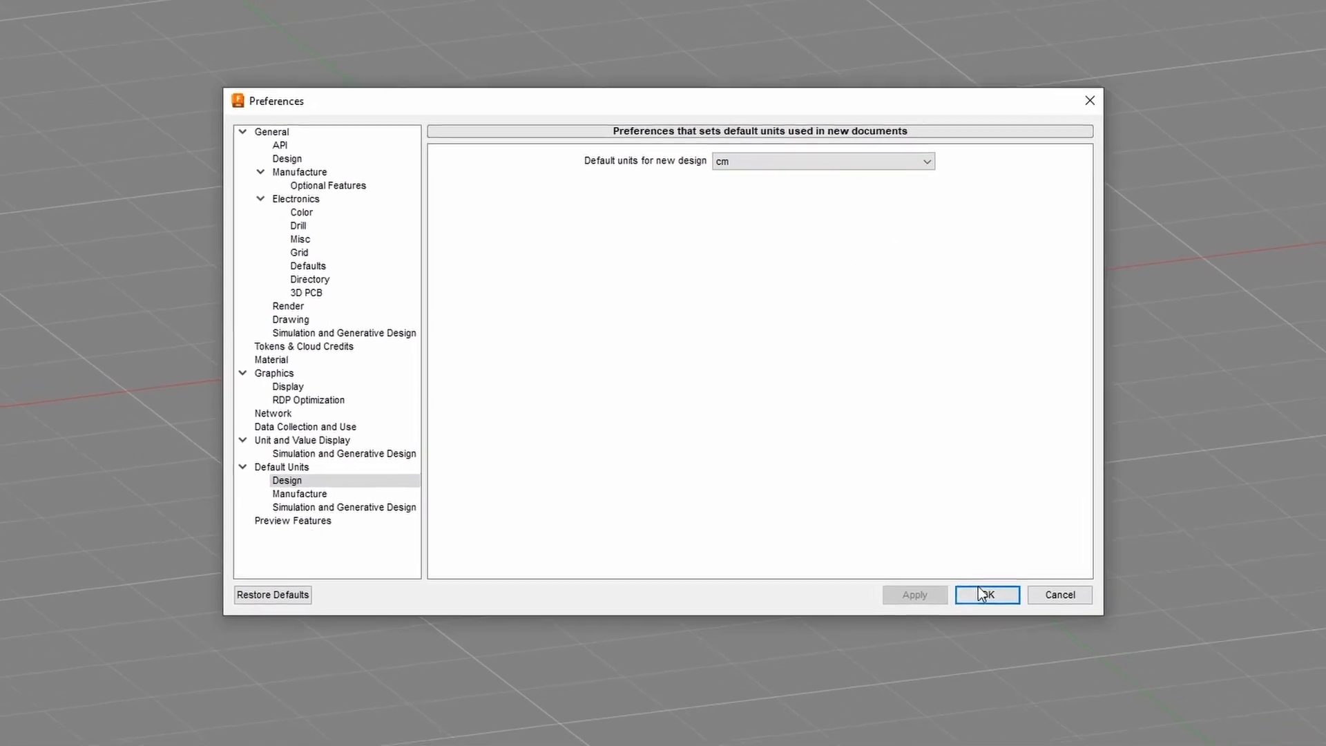
pyautogui.click(998, 618)
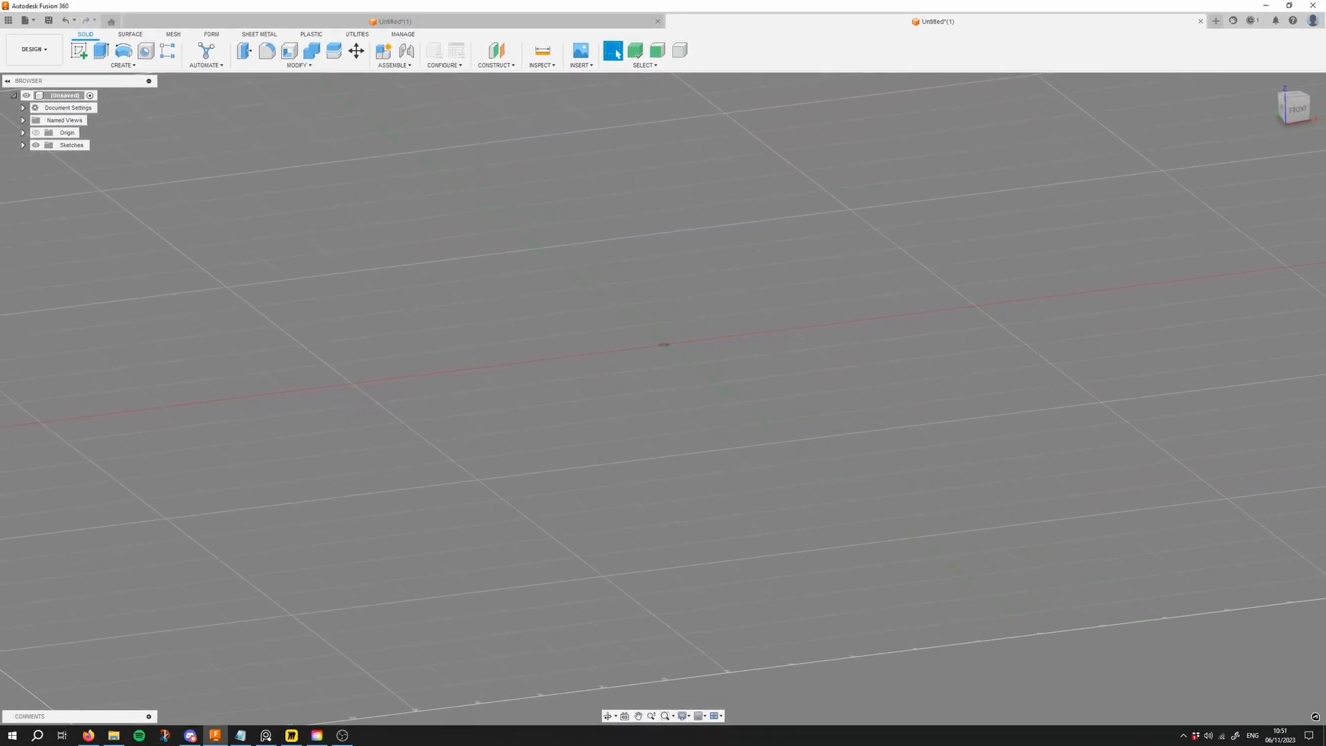
# Step: Search the design shortcuts for "pipe" and dismiss the search
pyautogui.keyDown('shift'); pyautogui.moveTo(503, 209); pyautogui.dragTo(508, 220, button='middle'); pyautogui.keyUp('shift')
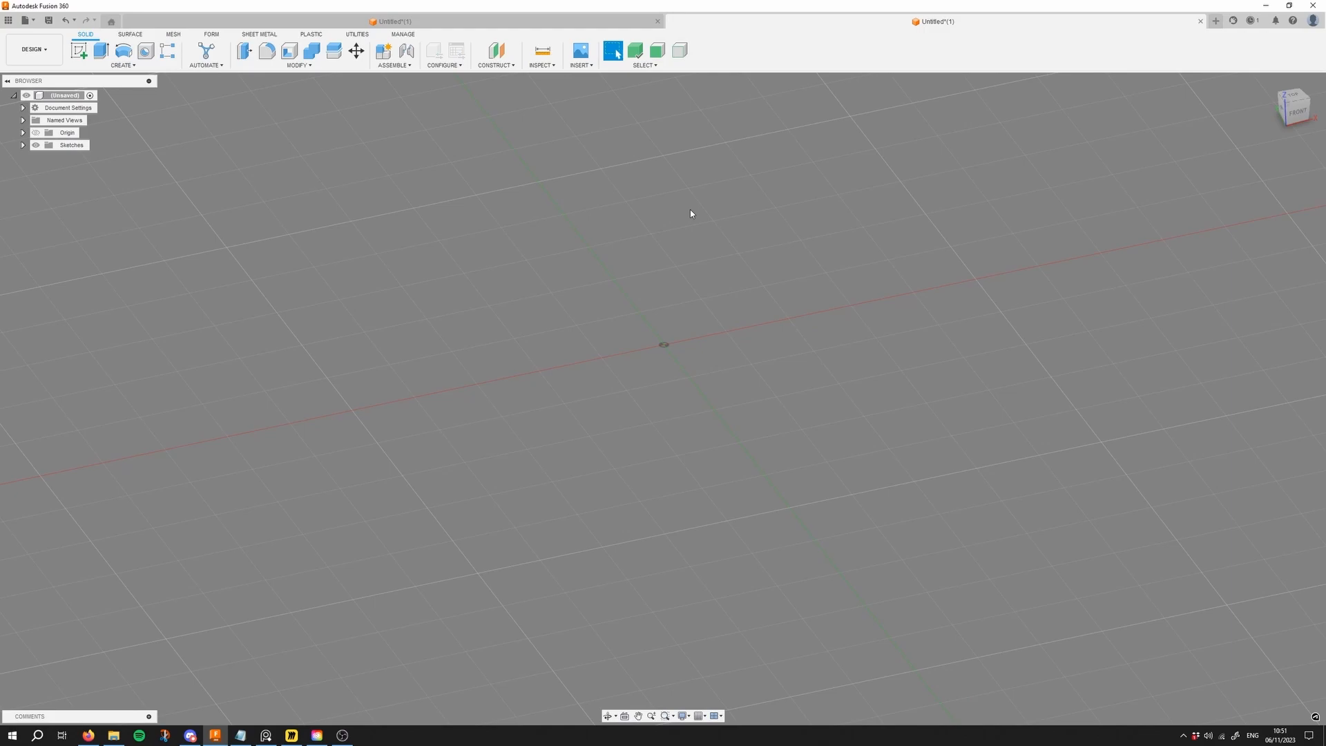
pyautogui.press('s')
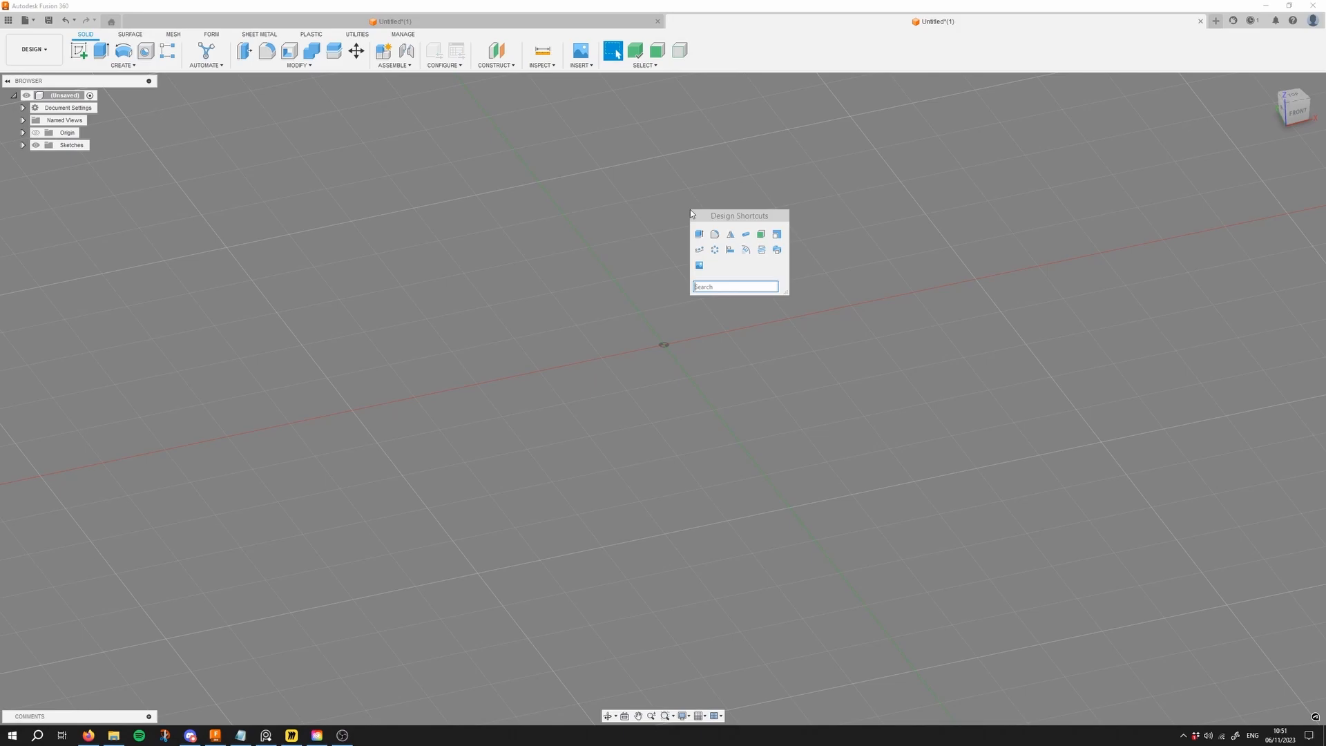
pyautogui.moveTo(697, 216); pyautogui.dragTo(670, 244)
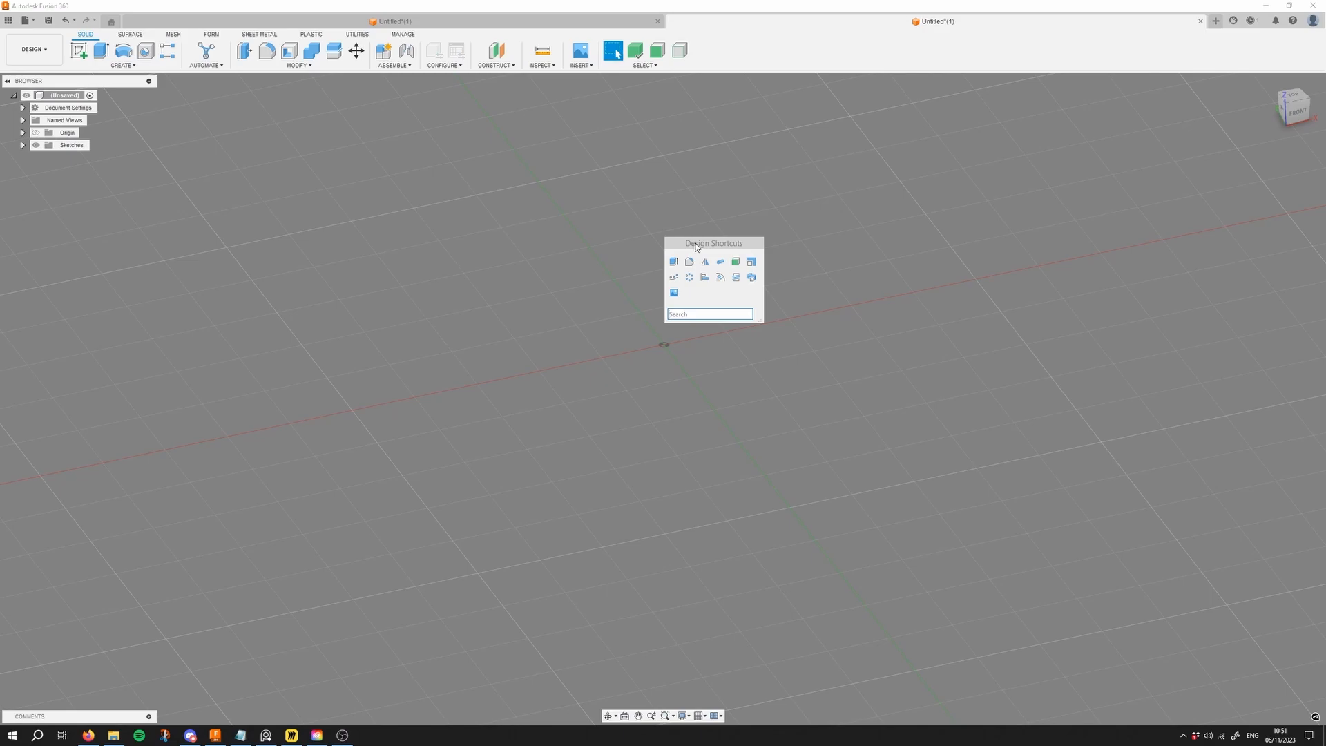
pyautogui.write('pipe')
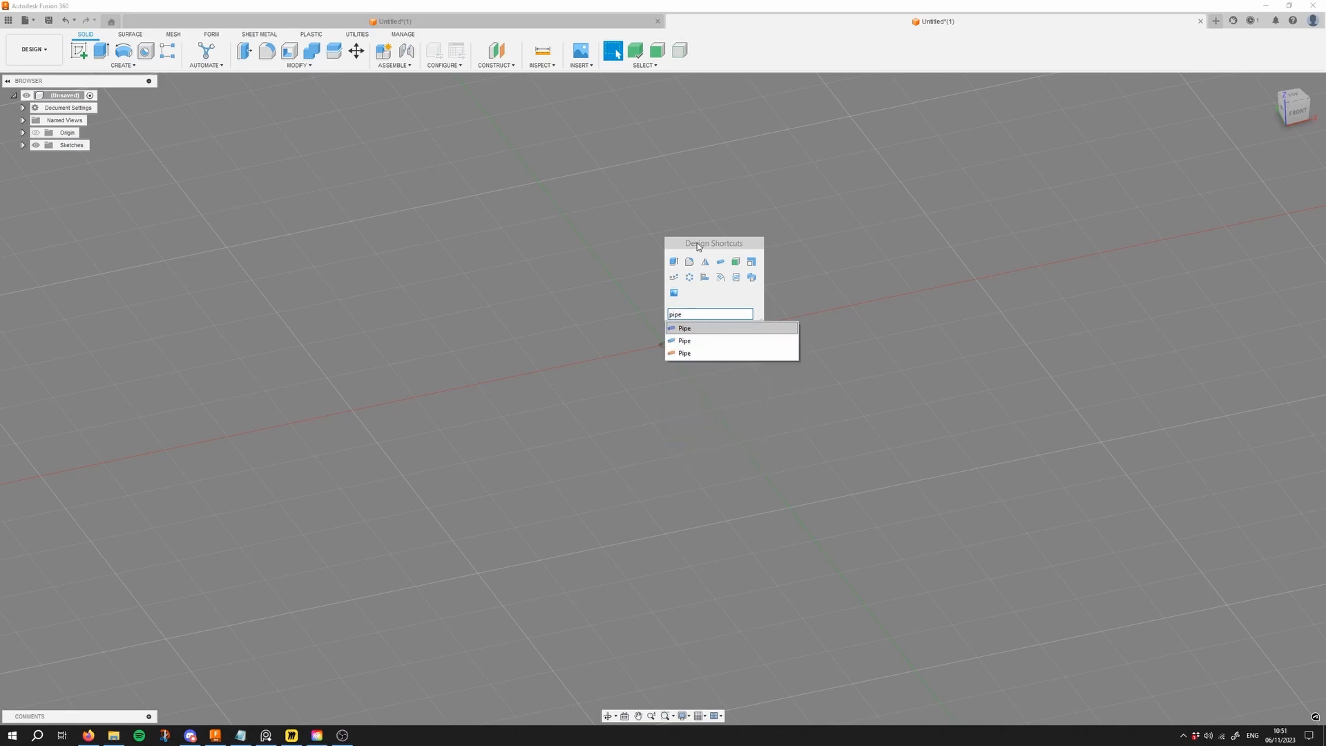
pyautogui.moveTo(792, 331)
pyautogui.click(830, 277)
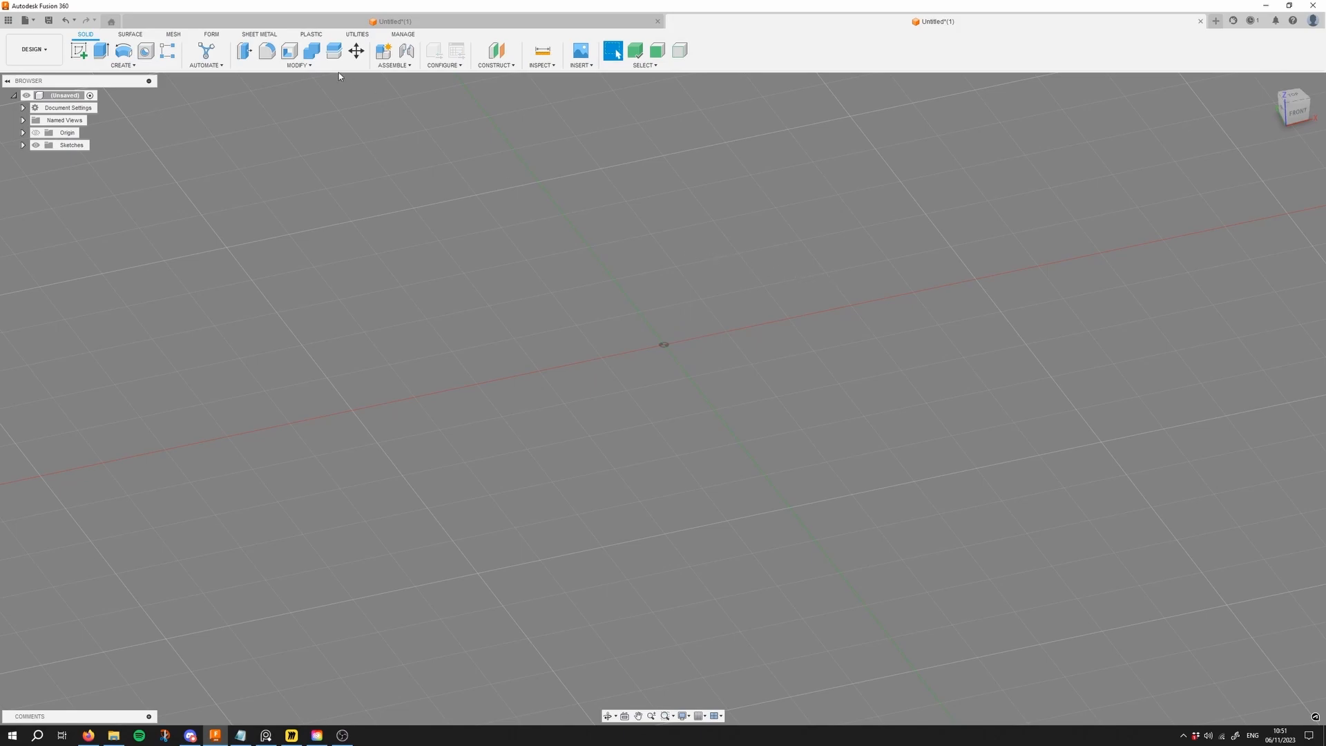
# Step: View the keyboard shortcut assignment for the Shell command and close it without assigning a key
pyautogui.click(297, 65)
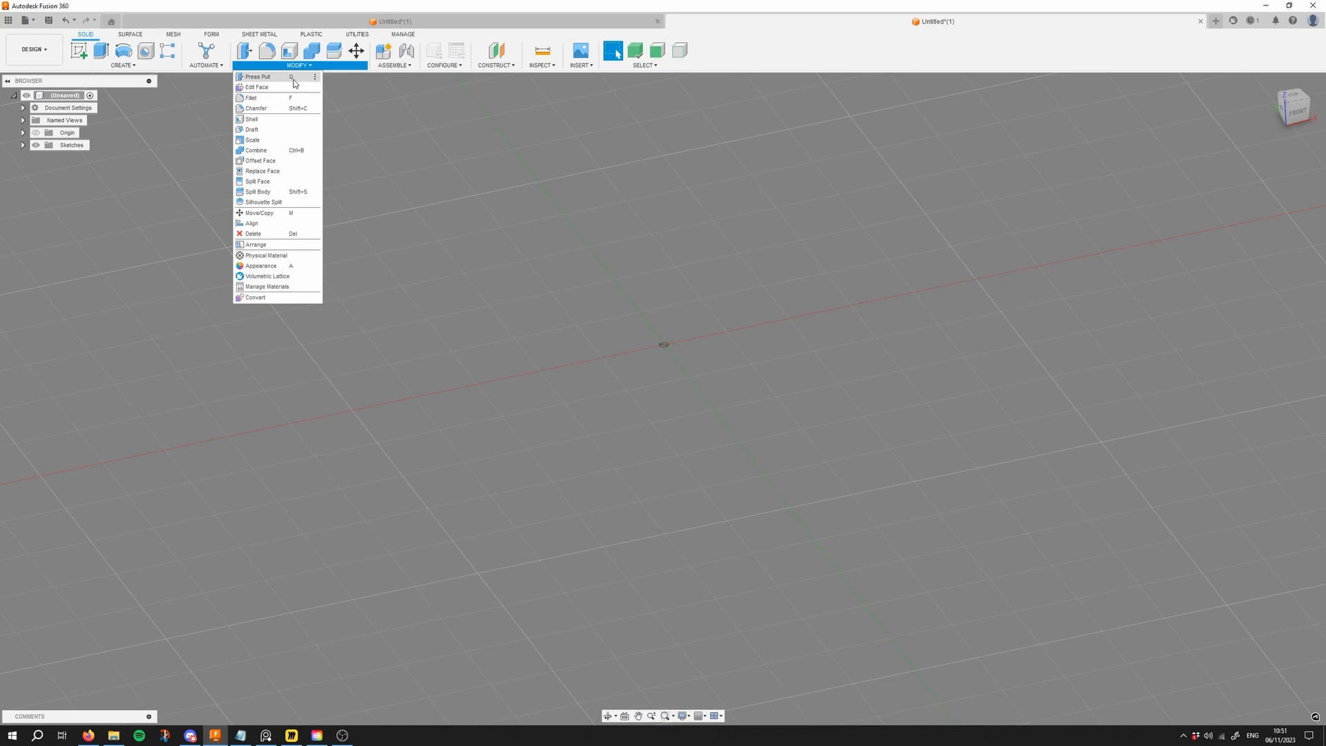
pyautogui.click(315, 121)
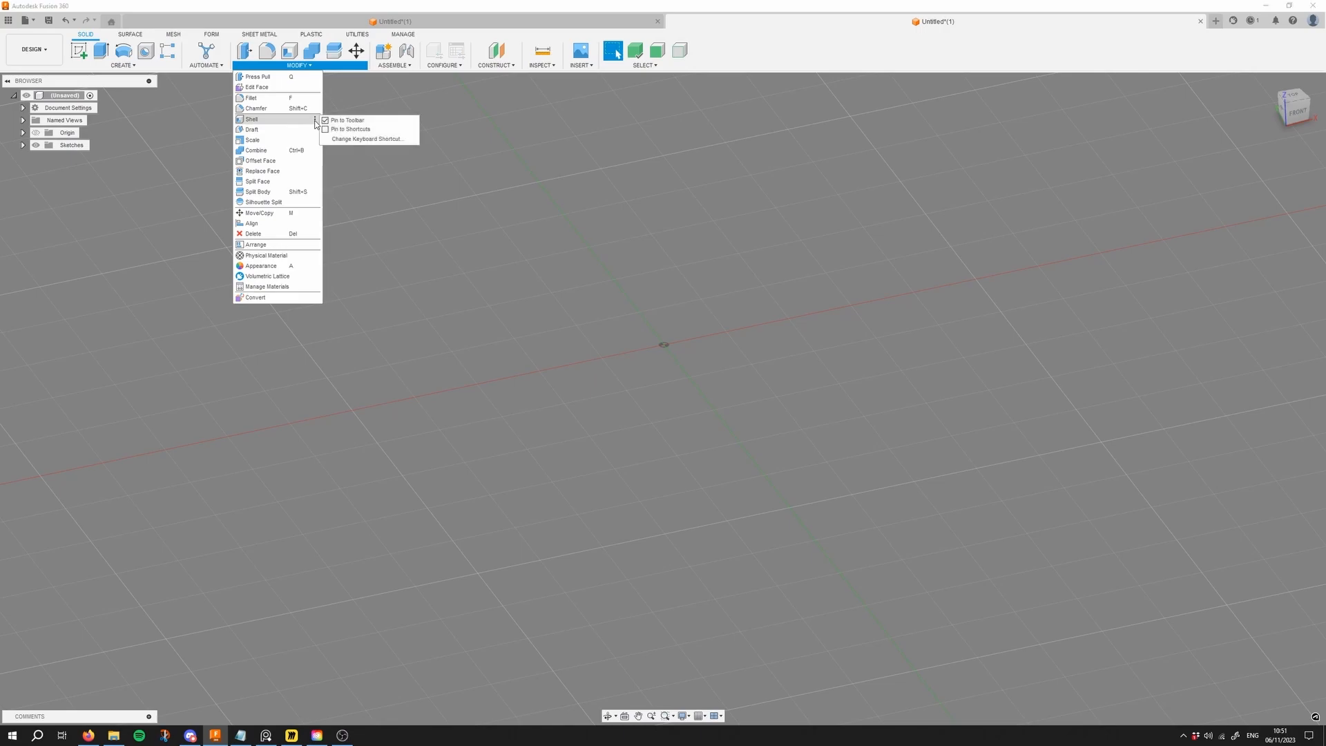
pyautogui.click(359, 139)
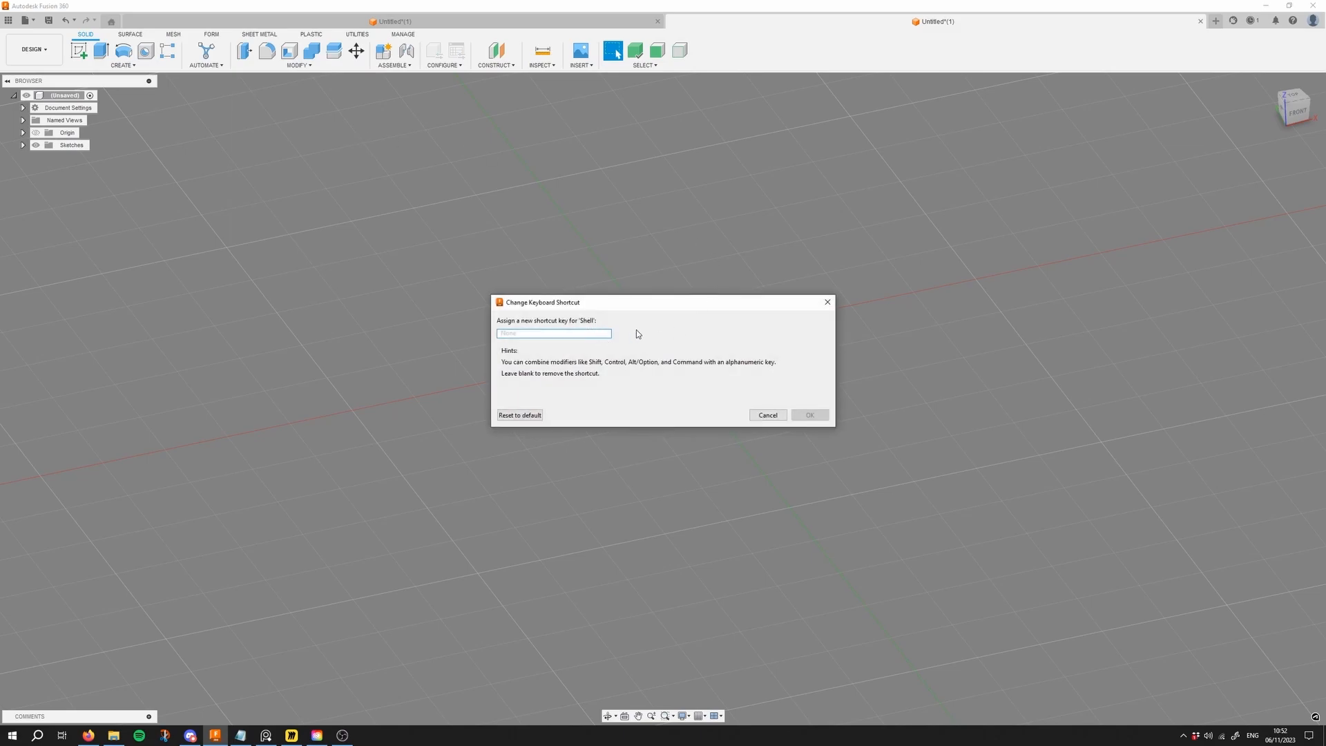
pyautogui.click(828, 308)
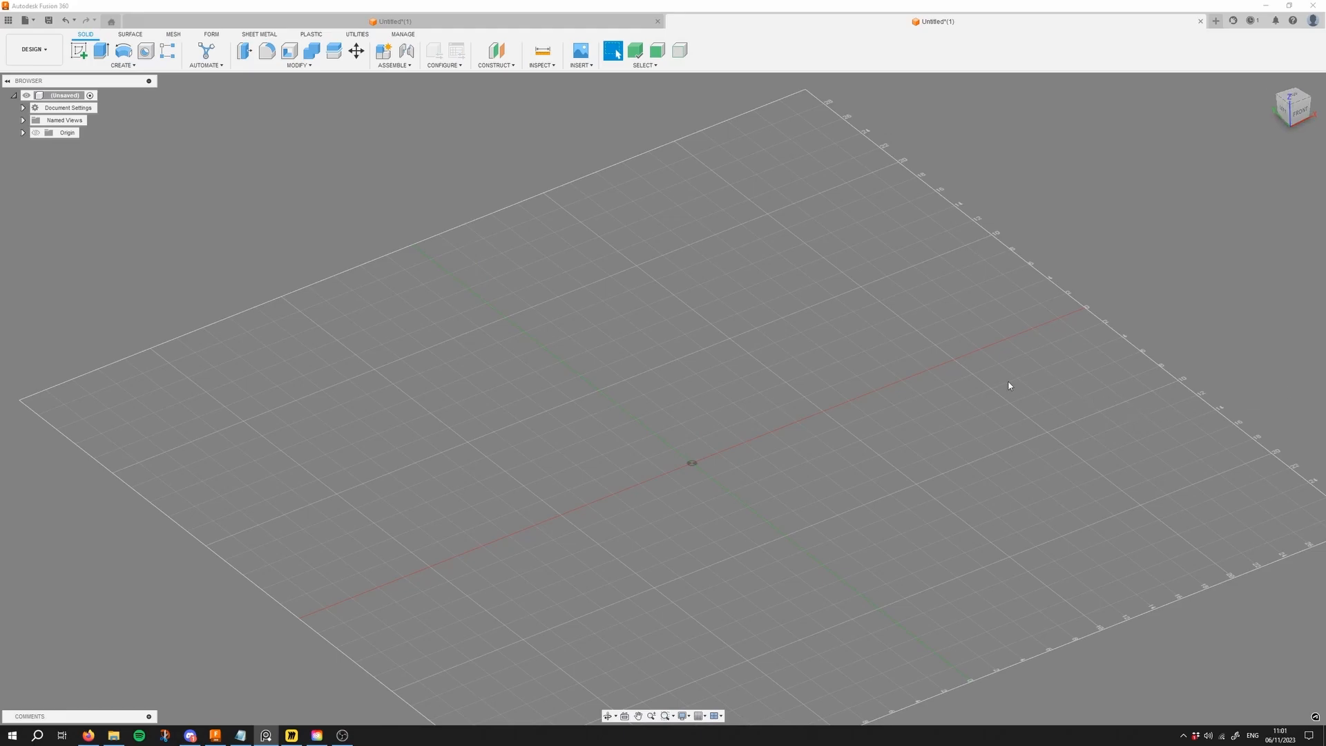
# Step: Create a new sketch on the vertical front (XZ) origin plane
pyautogui.keyDown('shift'); pyautogui.moveTo(947, 380); pyautogui.dragTo(706, 362, button='middle'); pyautogui.keyUp('shift')
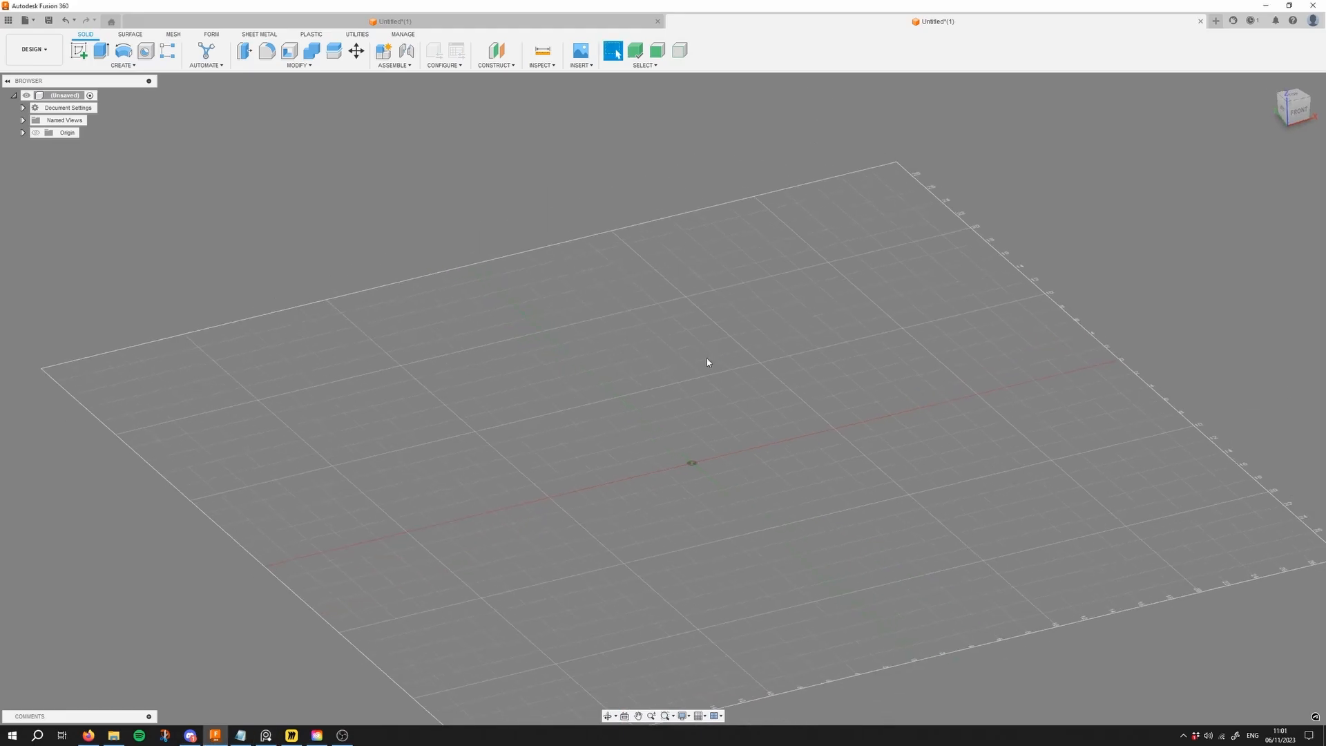
pyautogui.click(130, 69)
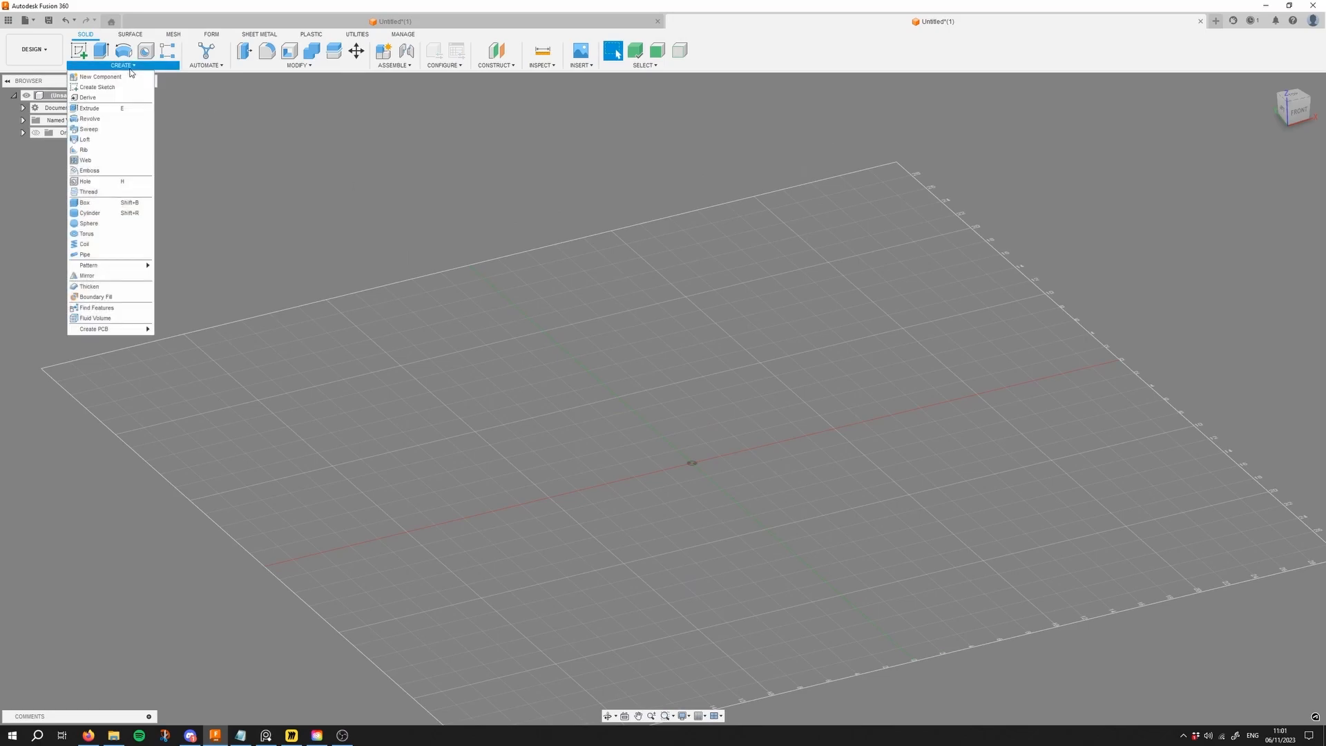
pyautogui.click(99, 88)
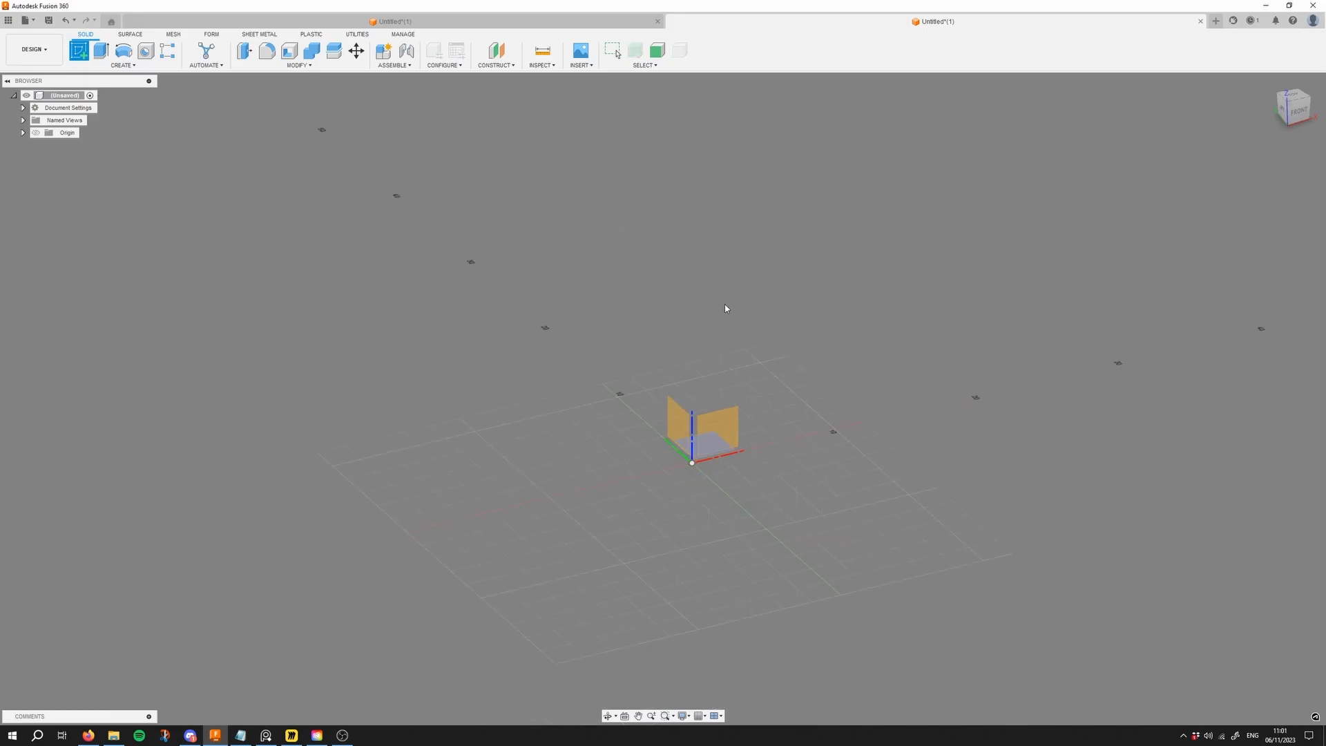
pyautogui.keyDown('shift'); pyautogui.moveTo(725, 308); pyautogui.dragTo(773, 345, button='middle'); pyautogui.keyUp('shift')
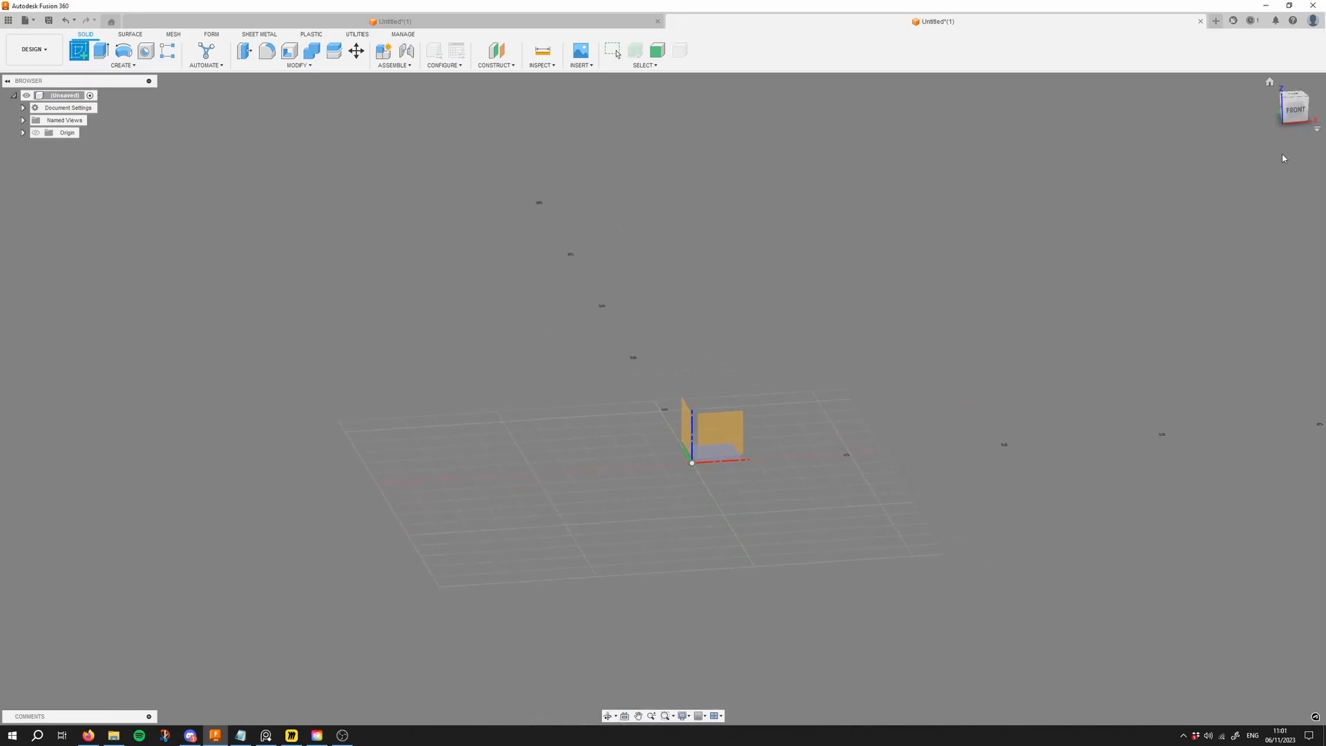
pyautogui.click(734, 424)
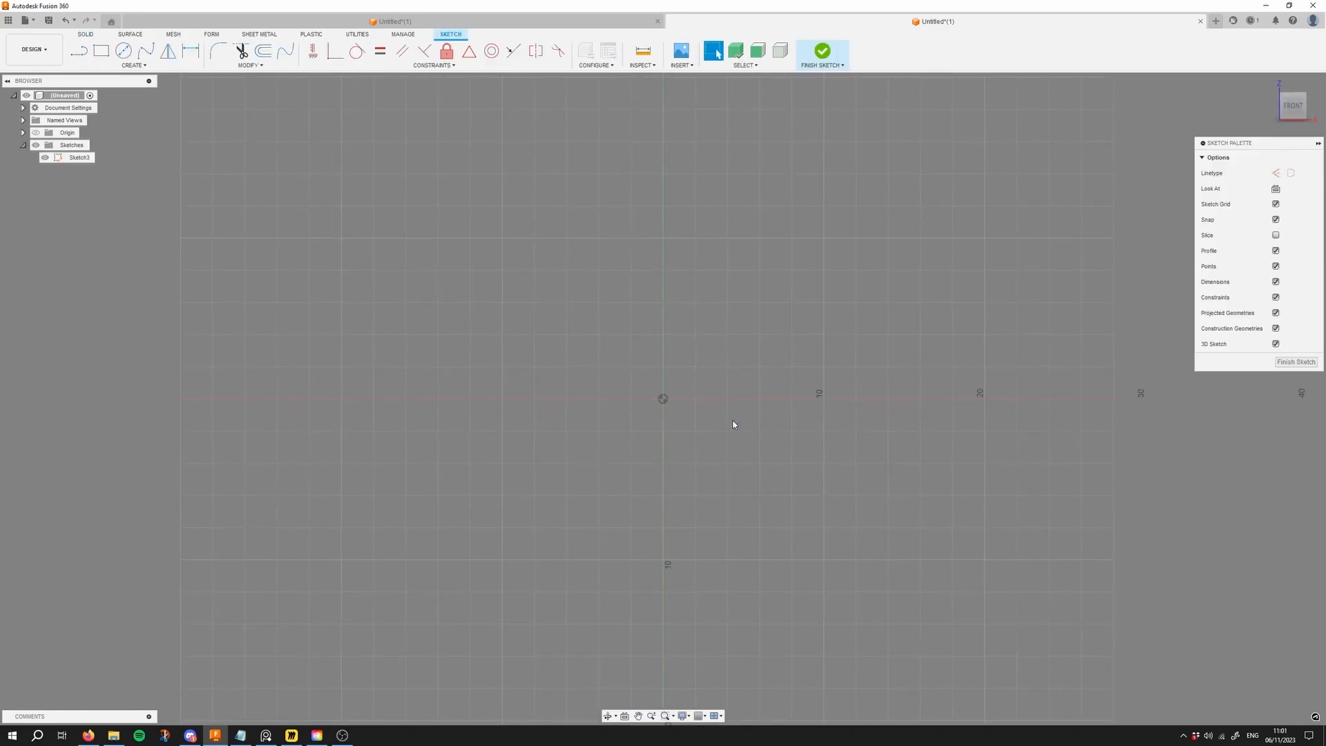
# Step: Draw a center rectangle on the sketch origin, 12 cm high and 7 cm wide
pyautogui.press('s')
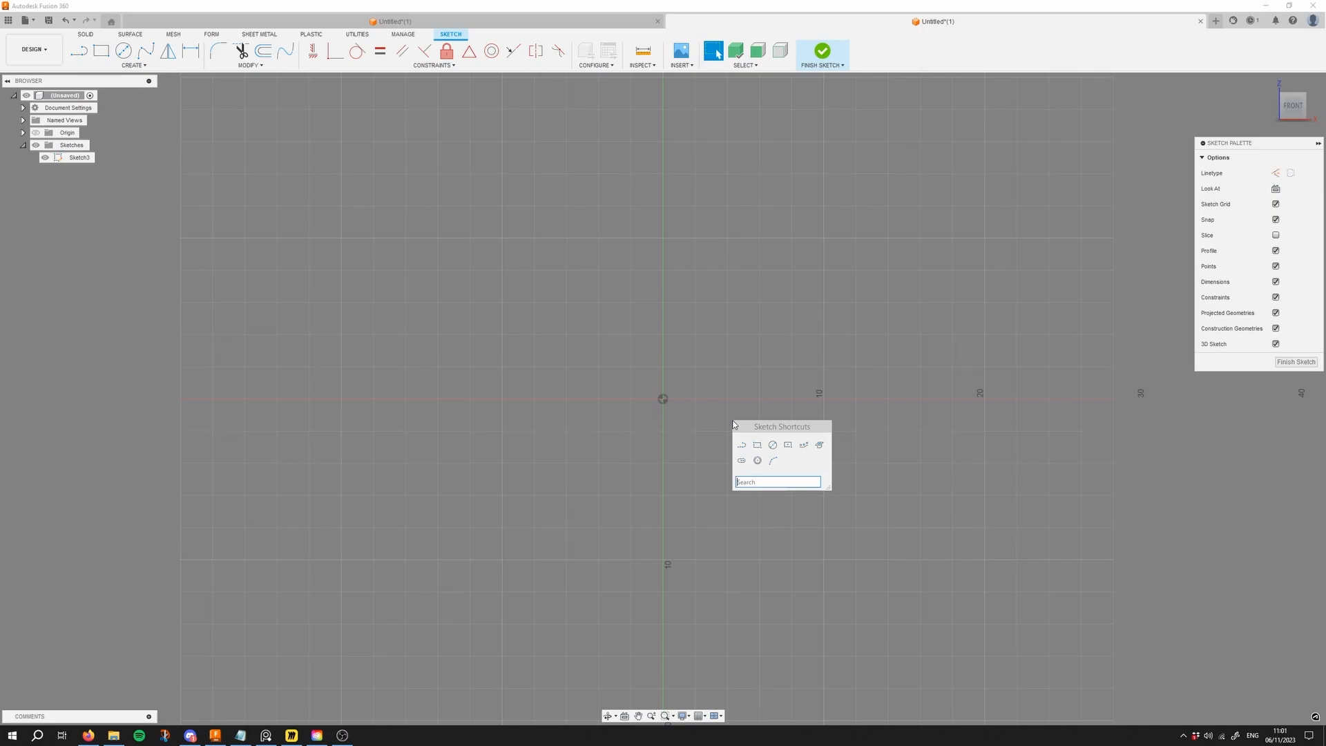
pyautogui.write('rect')
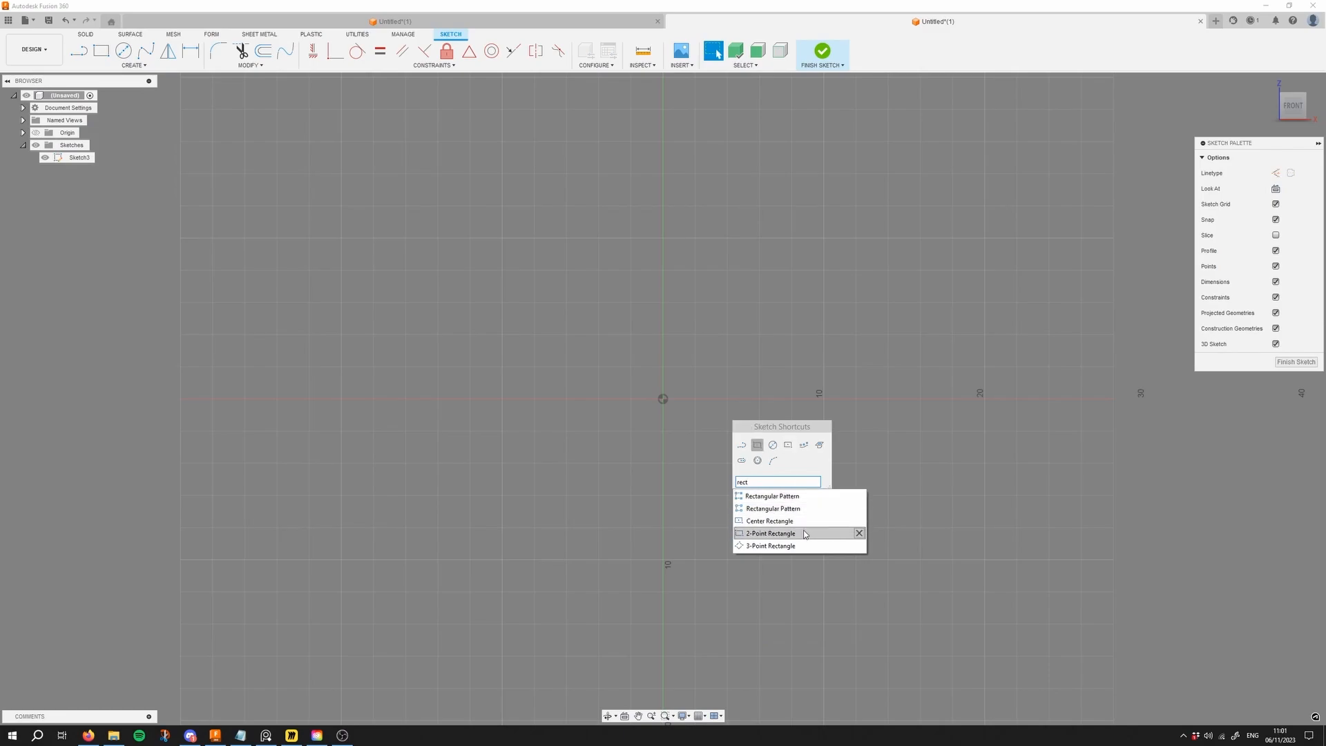
pyautogui.click(789, 447)
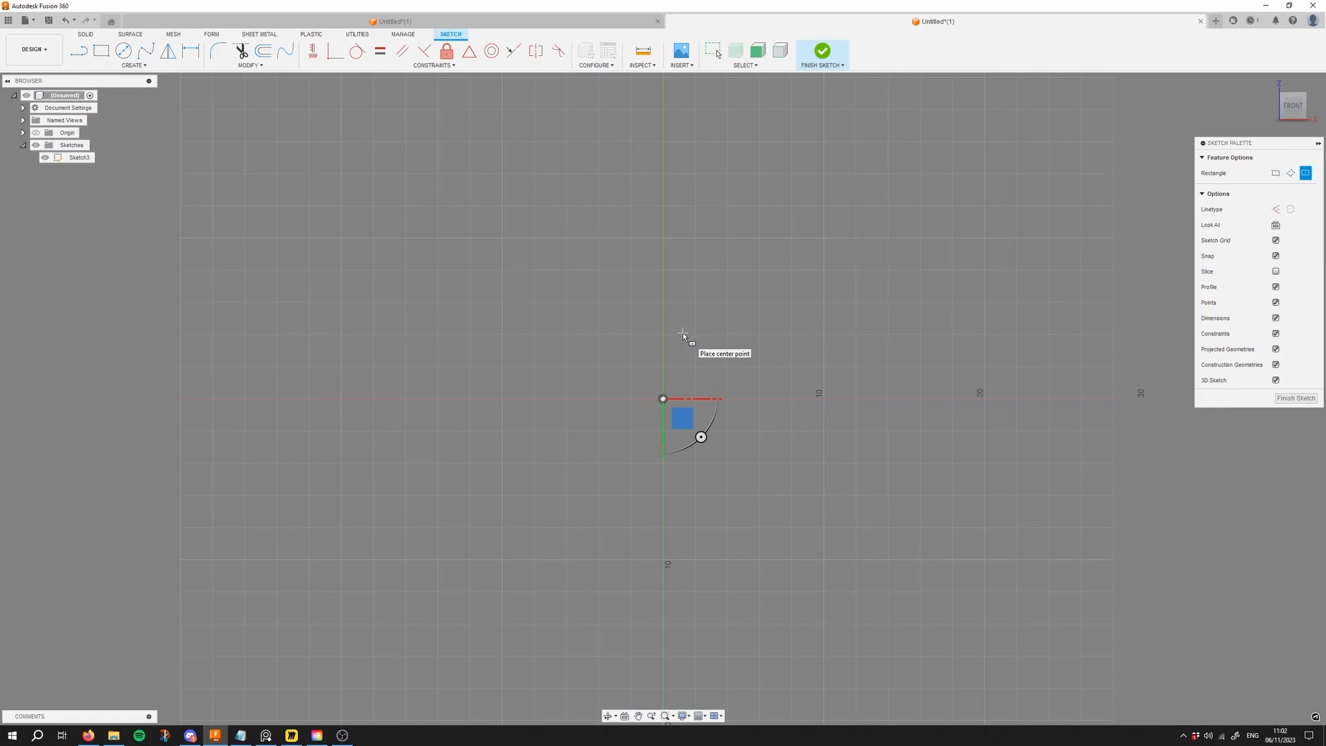
pyautogui.click(662, 400)
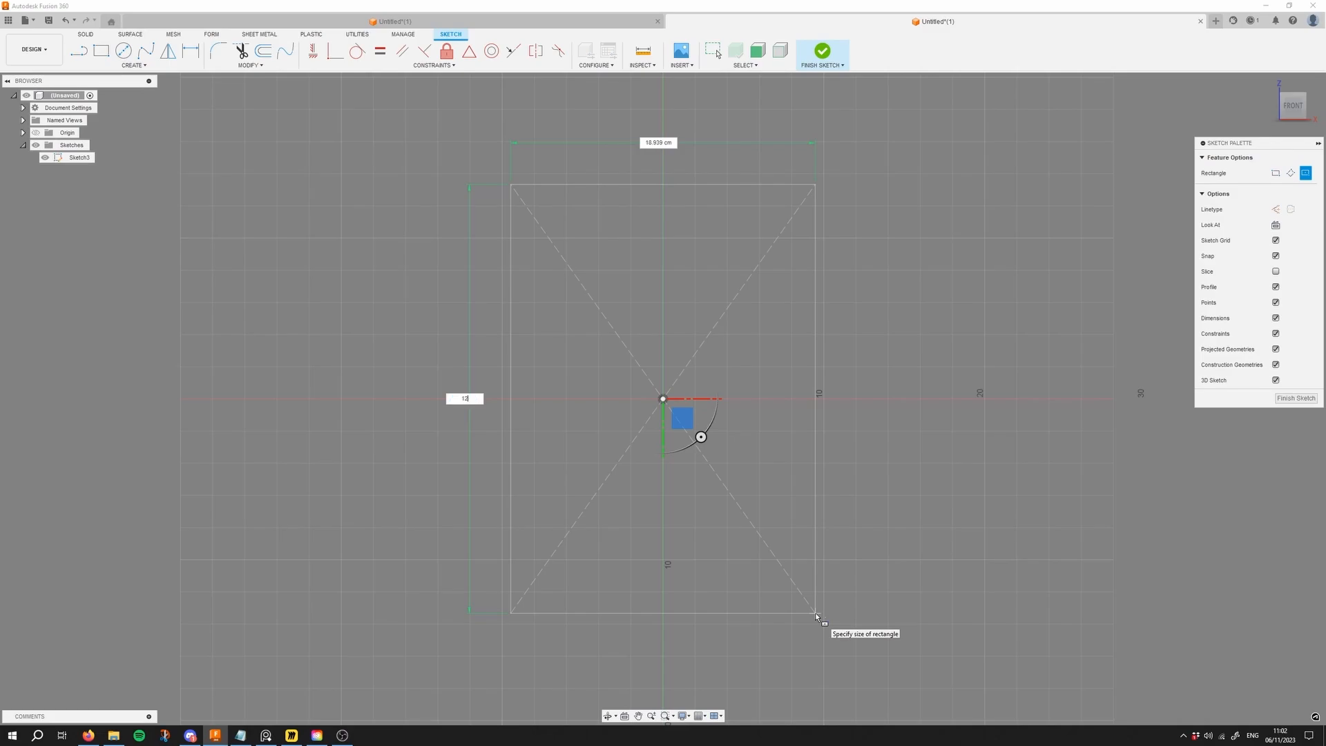
pyautogui.write('12')
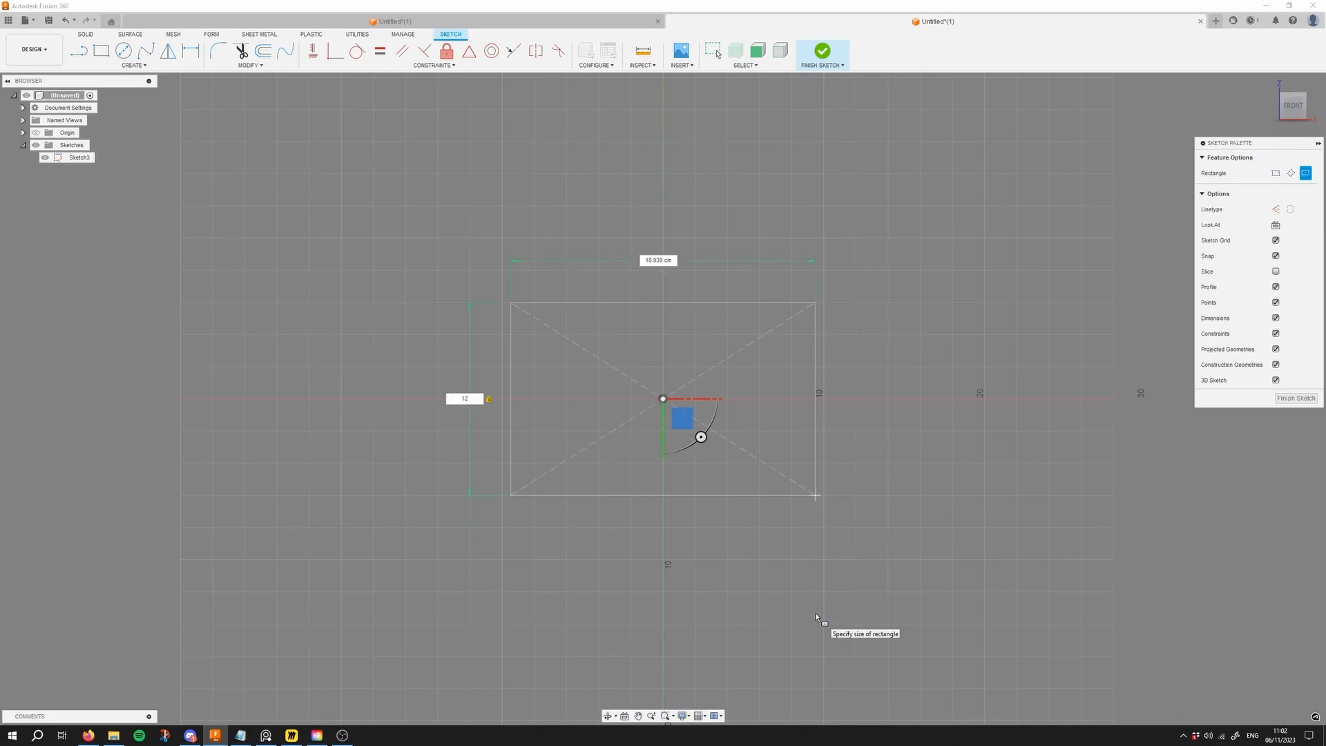
pyautogui.press('Tab')
pyautogui.write('7')
pyautogui.press('Return')
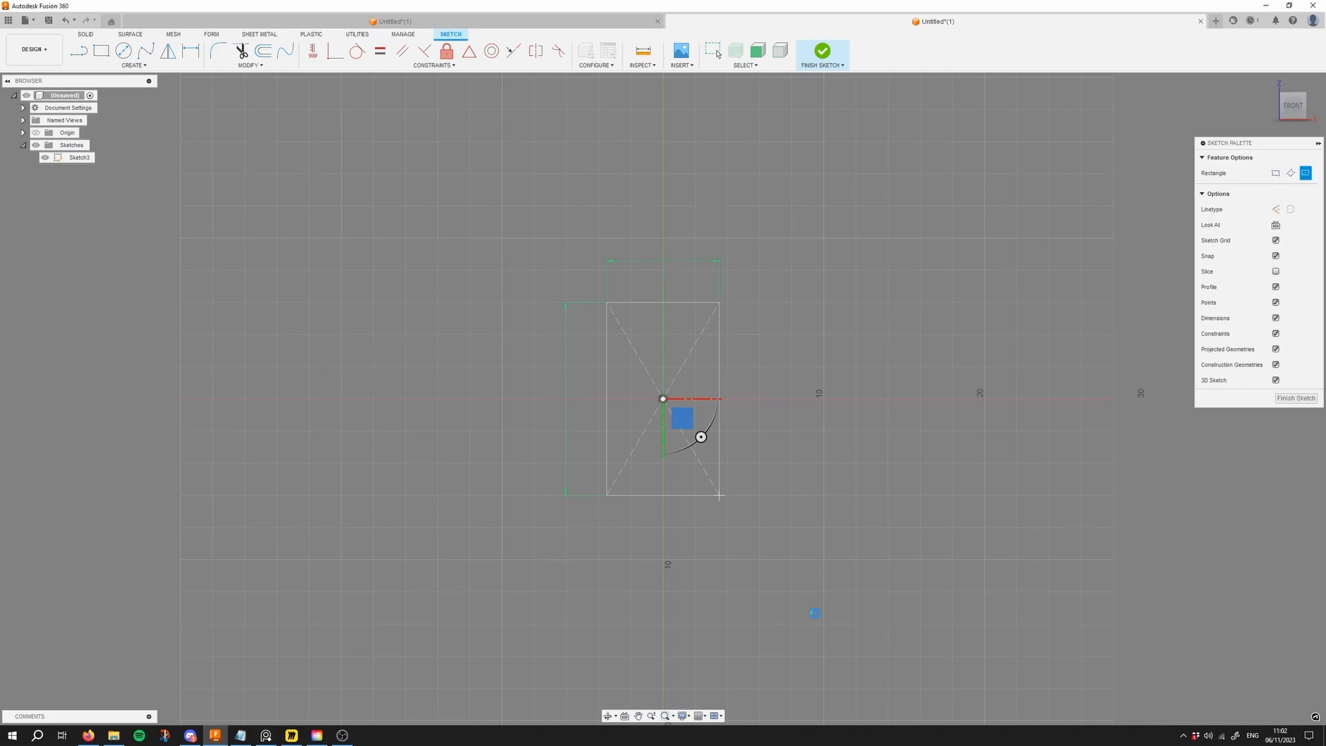
# Step: Finish the rectangle sketch and view it at an angle in the modelling space
pyautogui.keyDown('shift'); pyautogui.moveTo(807, 511); pyautogui.dragTo(827, 521, button='middle'); pyautogui.keyUp('shift')
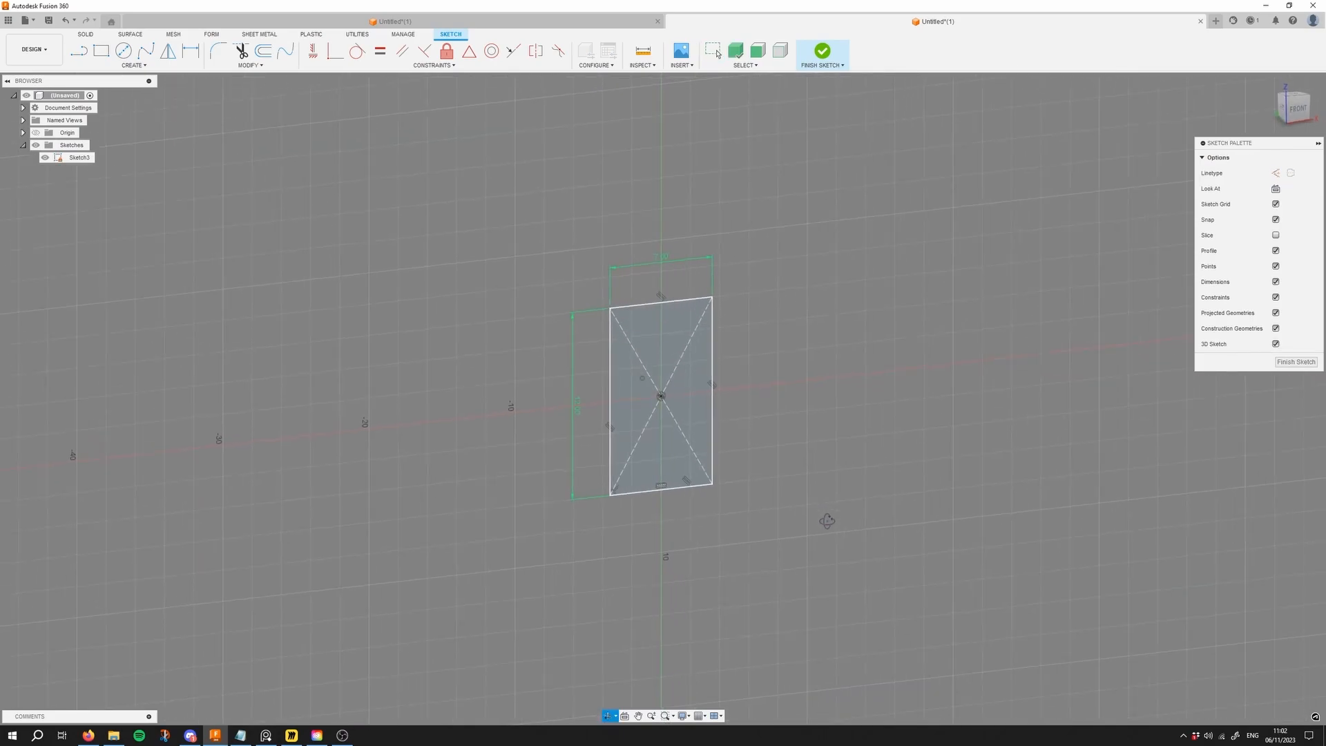
pyautogui.click(1287, 366)
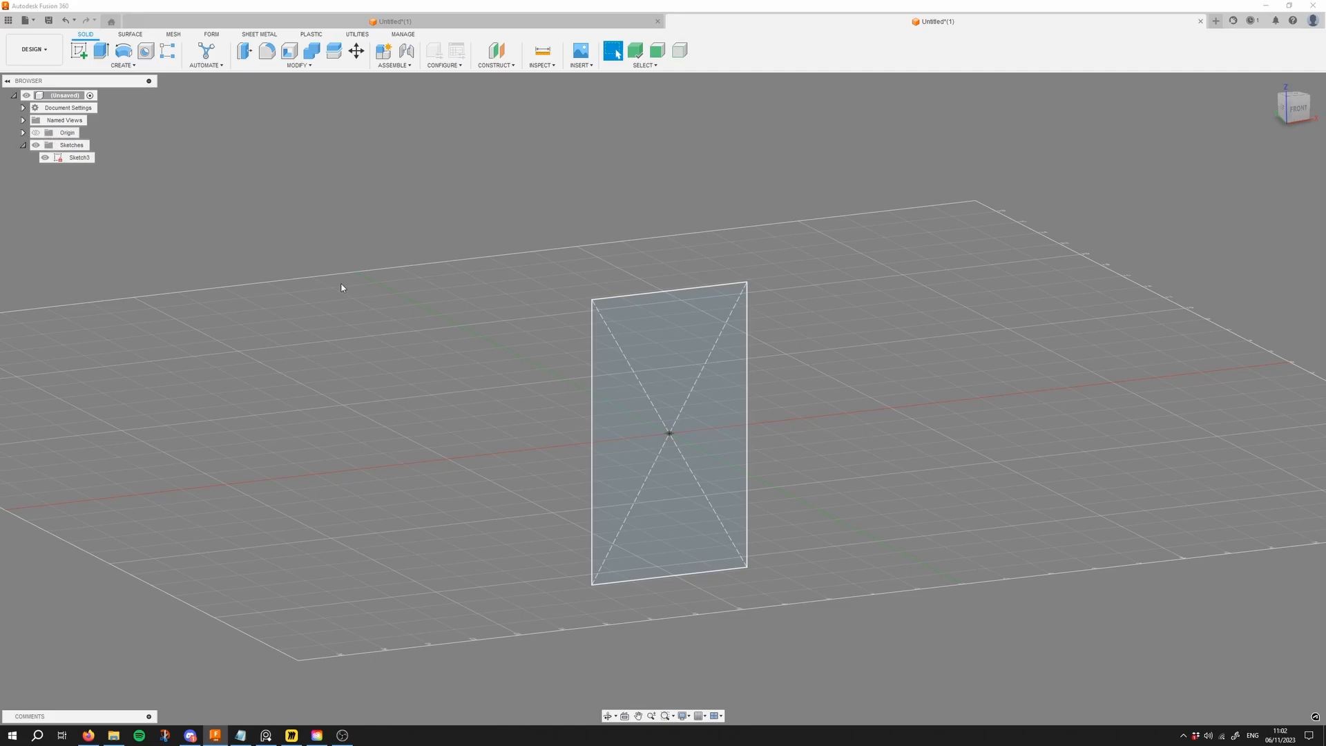
pyautogui.keyDown('shift'); pyautogui.moveTo(342, 288); pyautogui.dragTo(350, 293, button='middle'); pyautogui.keyUp('shift')
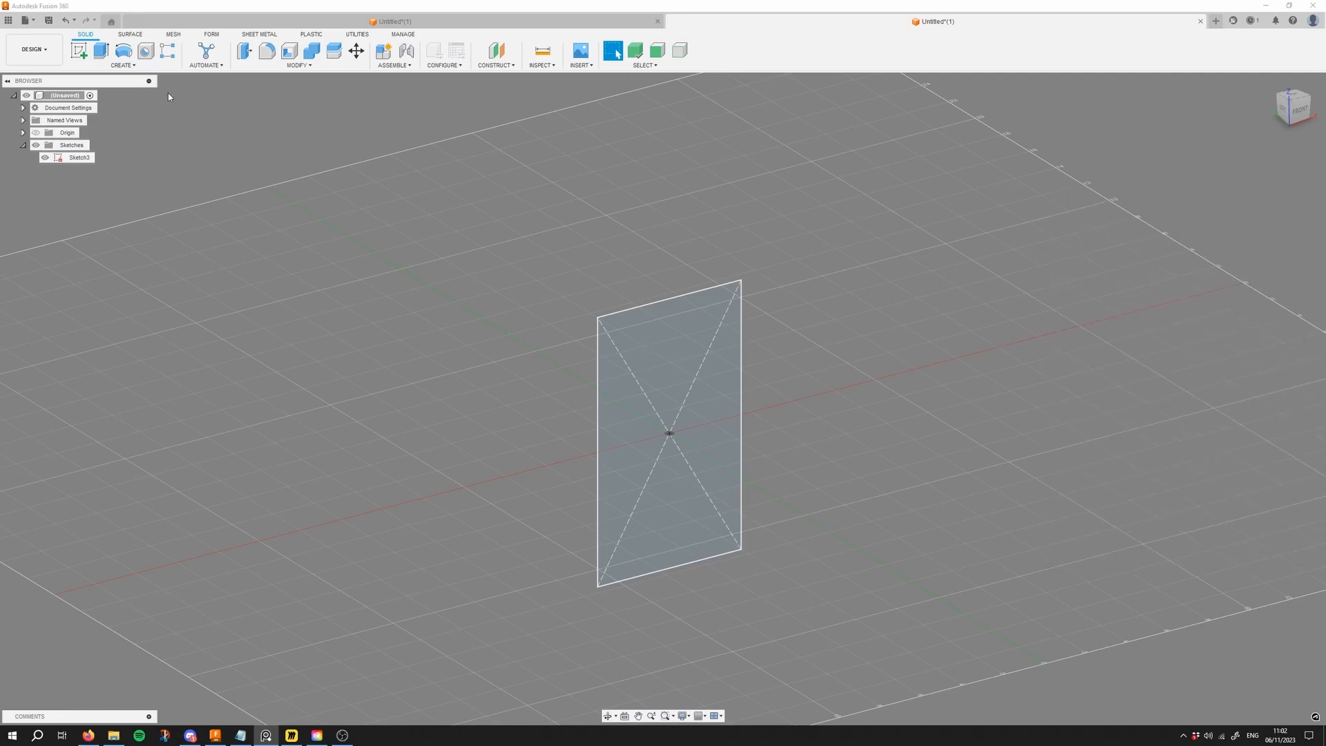
# Step: Begin extruding the rectangle profile to one side, at a distance of about -1 cm
pyautogui.click(123, 65)
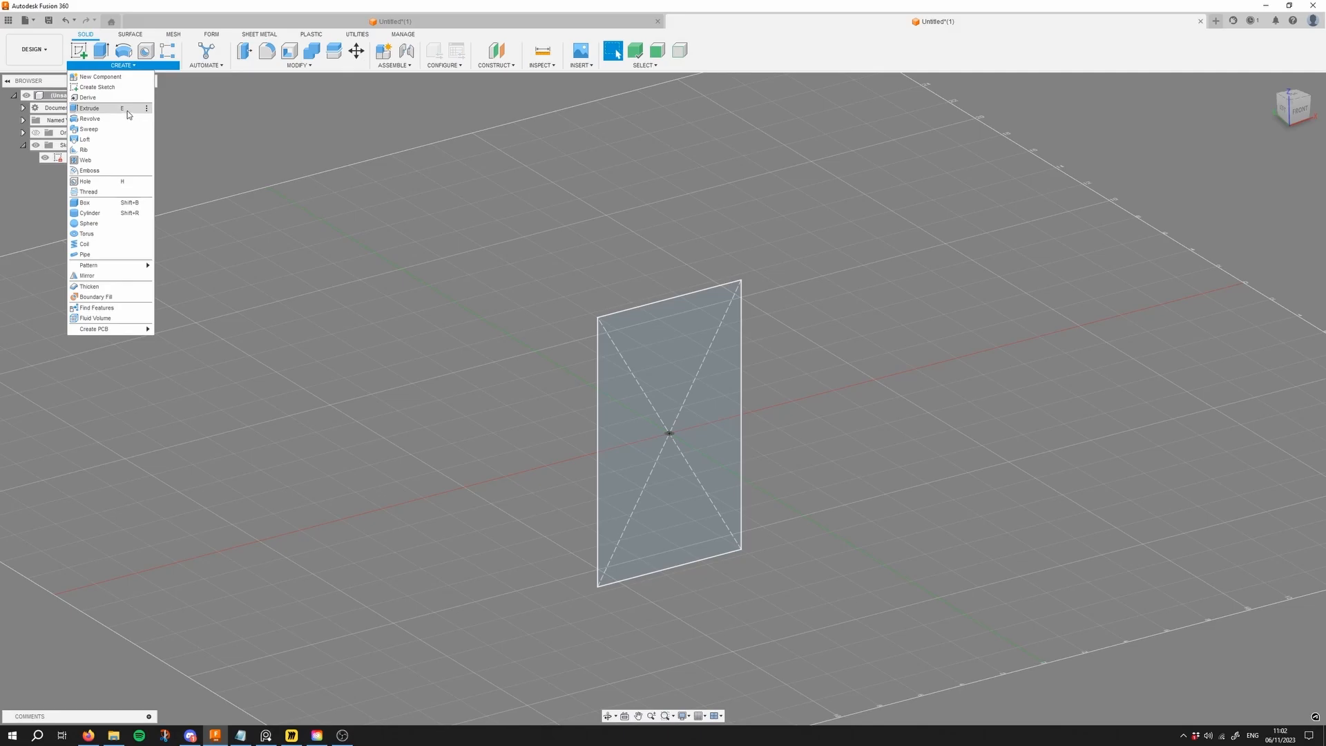
pyautogui.click(508, 253)
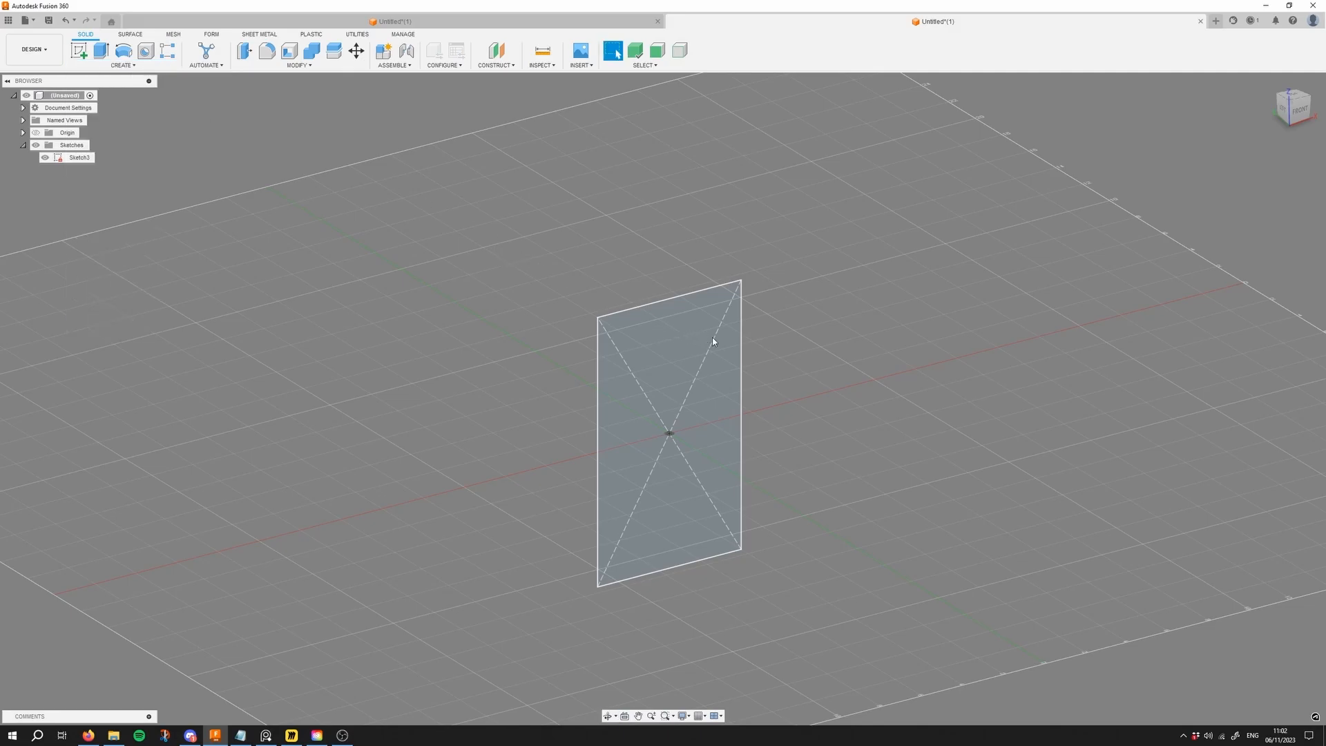
pyautogui.press('e')
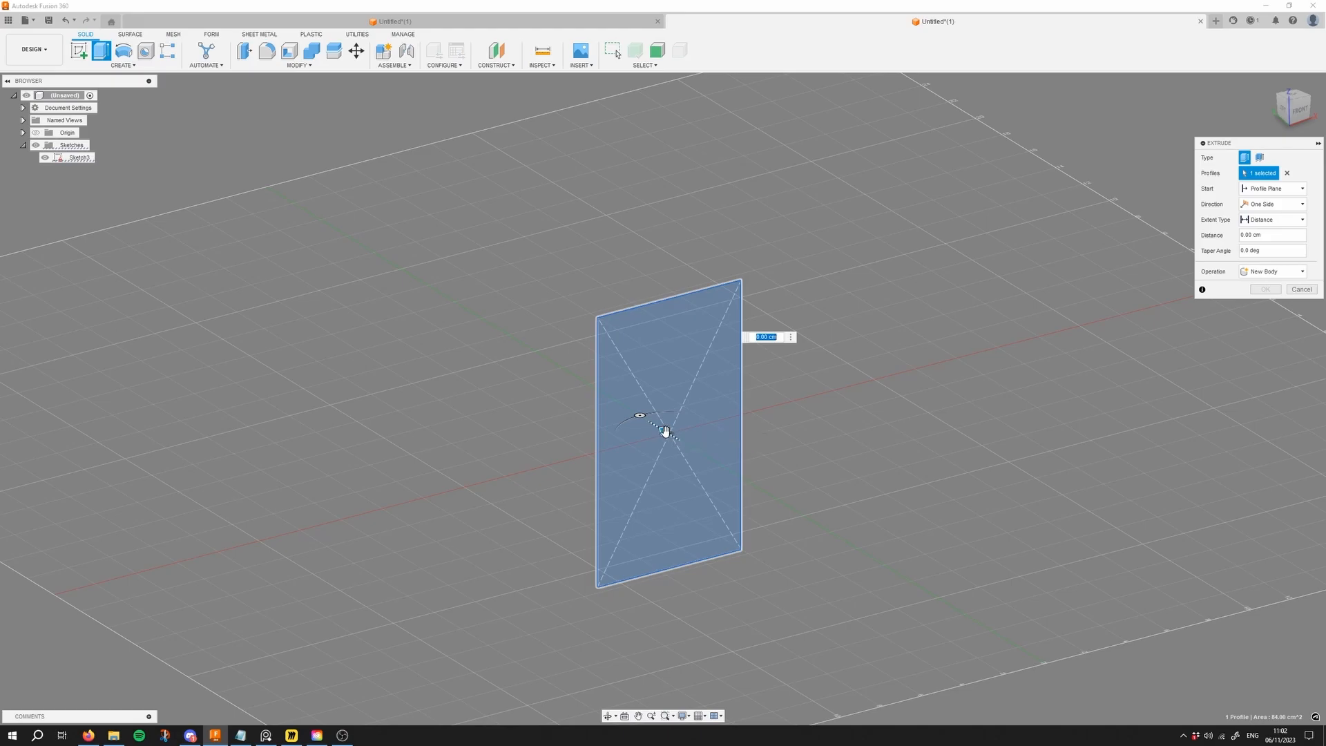
pyautogui.moveTo(663, 432); pyautogui.dragTo(678, 441)
pyautogui.scroll(3, 680, 445)
pyautogui.keyDown('shift'); pyautogui.moveTo(691, 462); pyautogui.dragTo(753, 424, button='middle'); pyautogui.keyUp('shift')
pyautogui.keyDown('shift'); pyautogui.moveTo(925, 264); pyautogui.dragTo(832, 327, button='middle'); pyautogui.keyUp('shift')
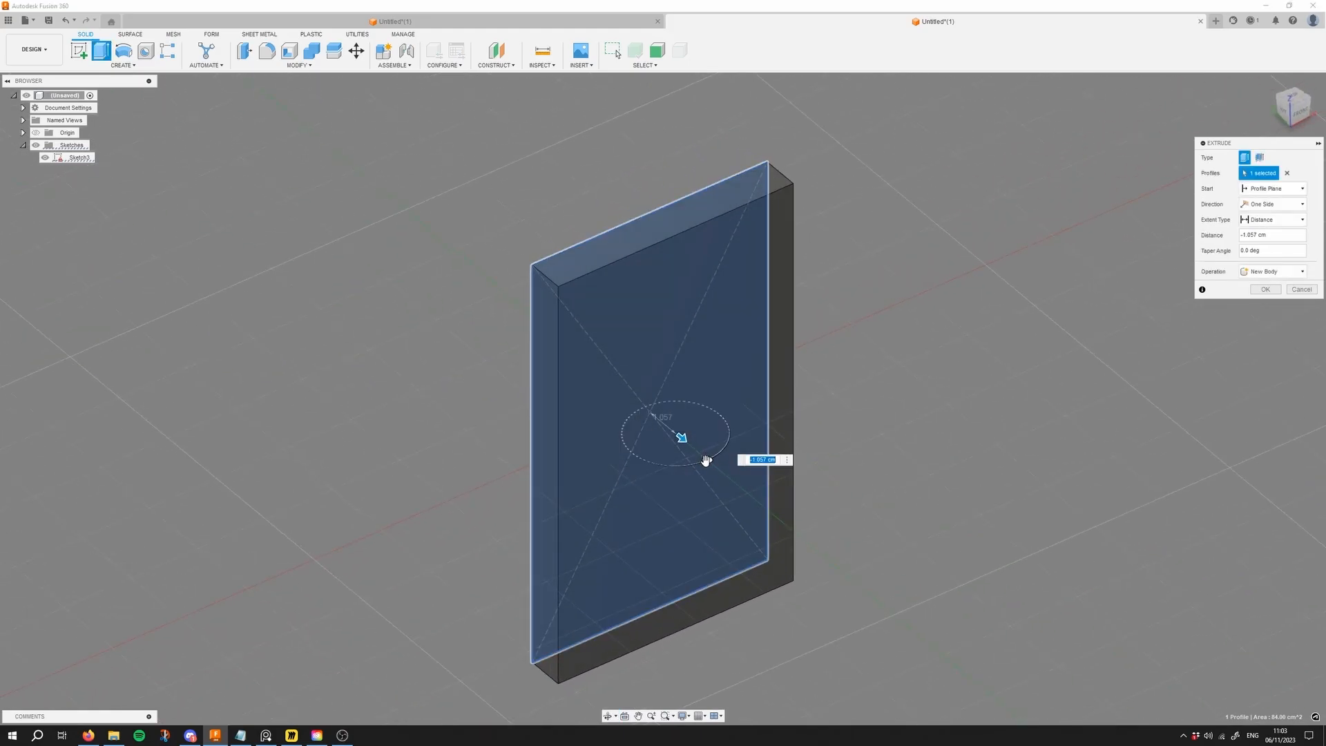
# Step: Taper the extrusion by about -21.5 deg, set its distance to about -0.819 cm, and create it as a new body
pyautogui.moveTo(708, 459); pyautogui.dragTo(721, 450)
pyautogui.keyDown('shift'); pyautogui.moveTo(721, 450); pyautogui.dragTo(790, 398, button='middle'); pyautogui.keyUp('shift')
pyautogui.moveTo(694, 422); pyautogui.dragTo(687, 424)
pyautogui.keyDown('shift'); pyautogui.moveTo(687, 424); pyautogui.dragTo(636, 450, button='middle'); pyautogui.keyUp('shift')
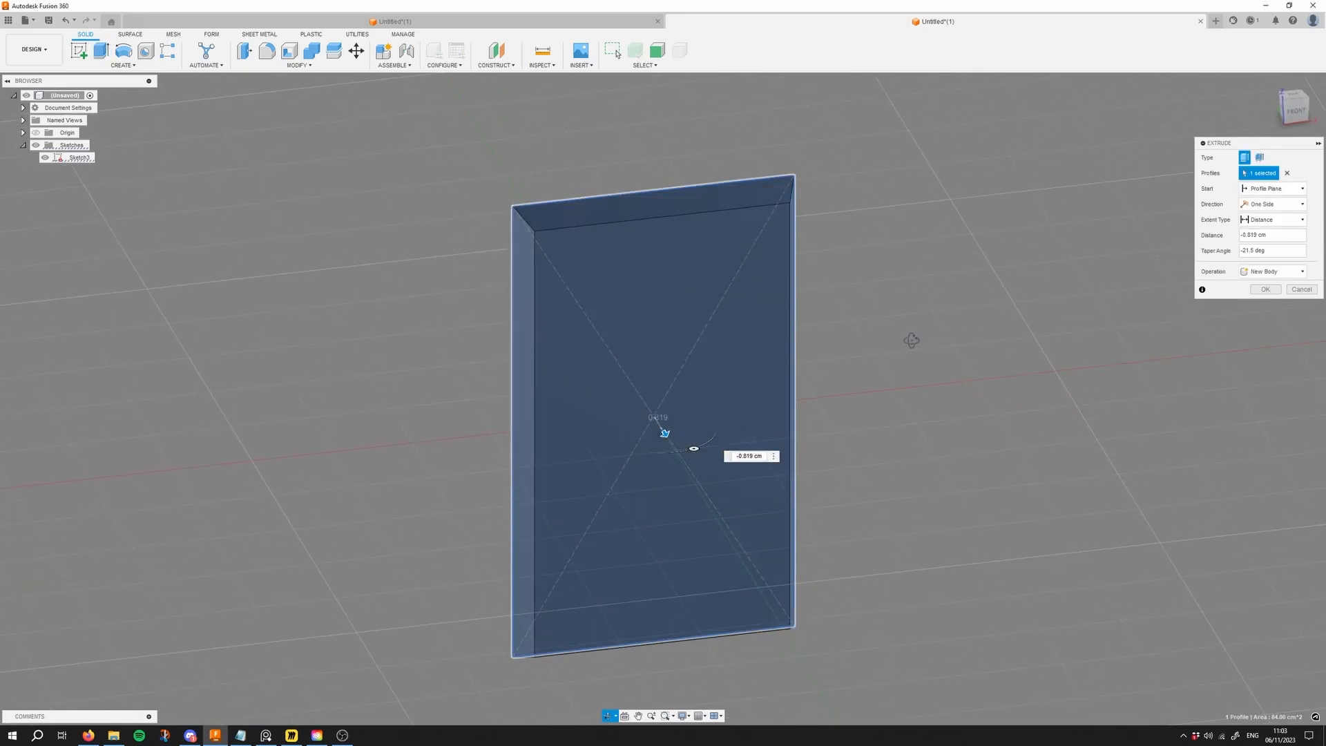
pyautogui.keyDown('shift'); pyautogui.moveTo(912, 340); pyautogui.dragTo(980, 308, button='middle'); pyautogui.keyUp('shift')
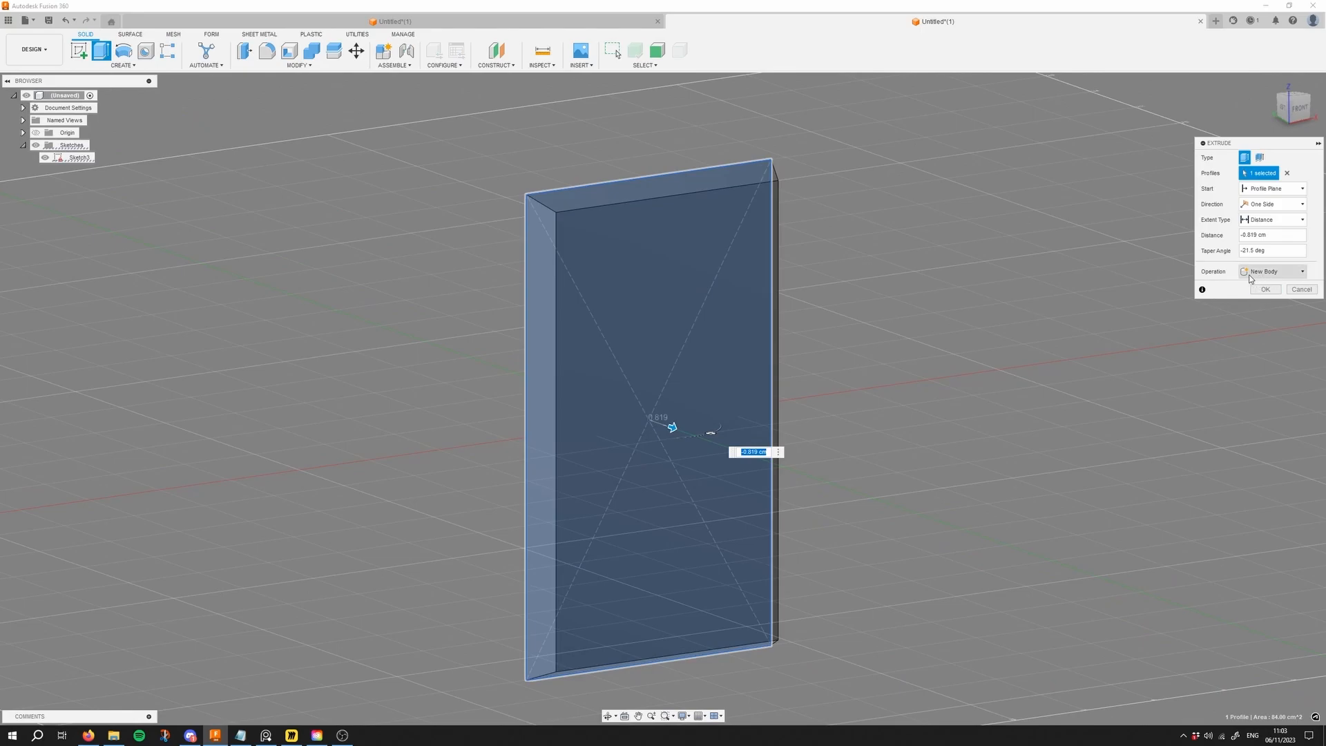
pyautogui.click(1252, 277)
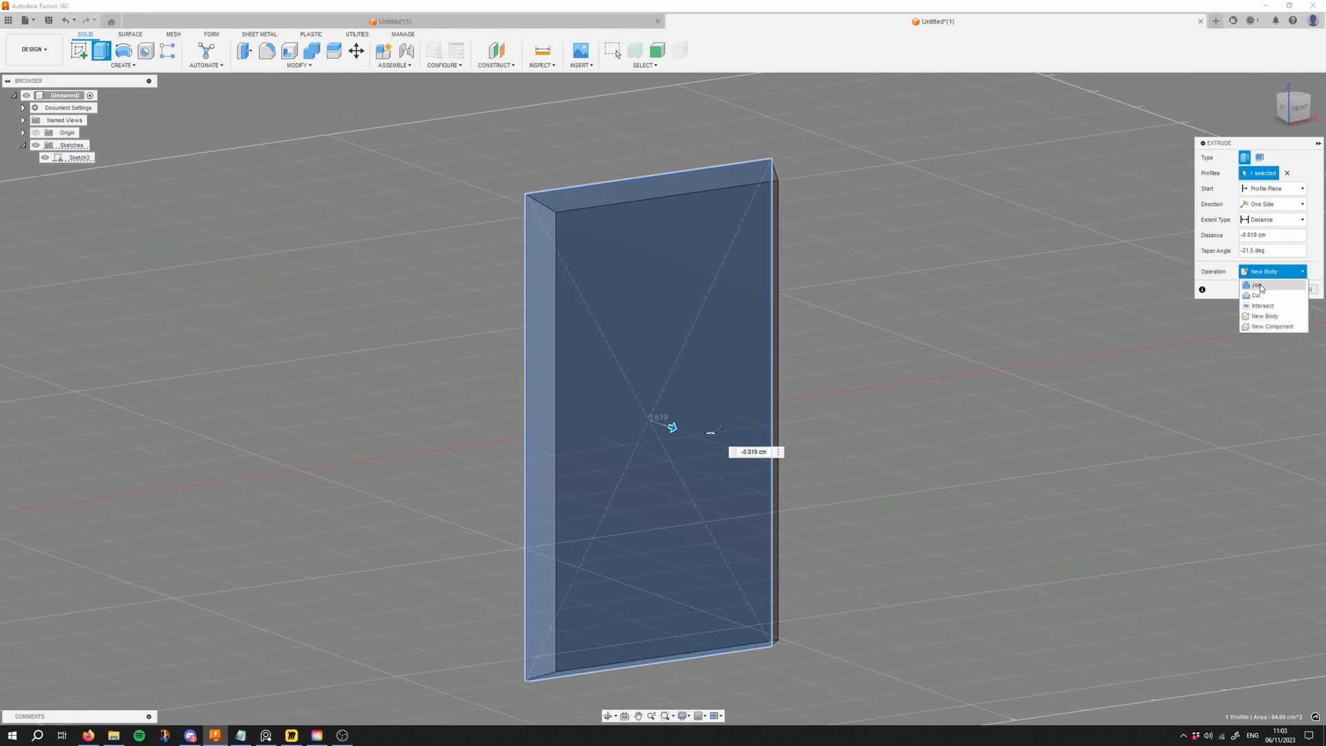
pyautogui.click(1258, 286)
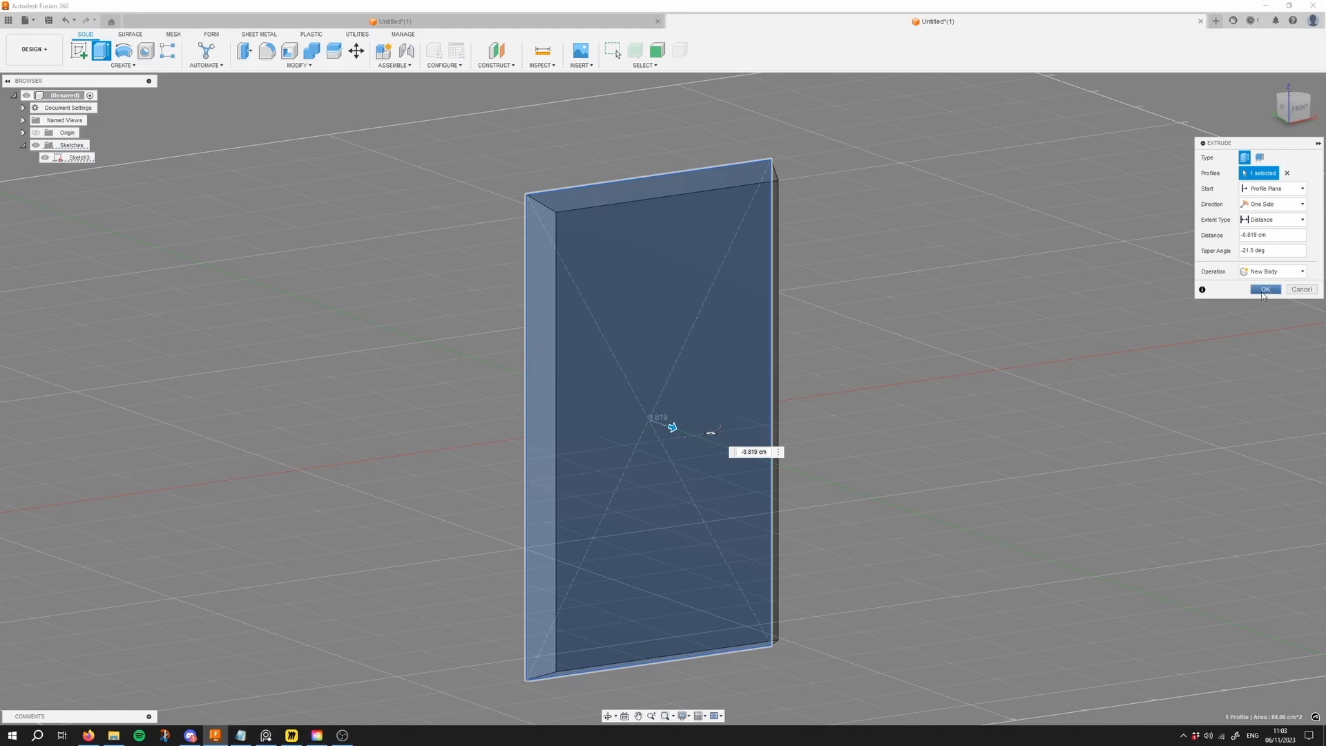
pyautogui.click(1262, 291)
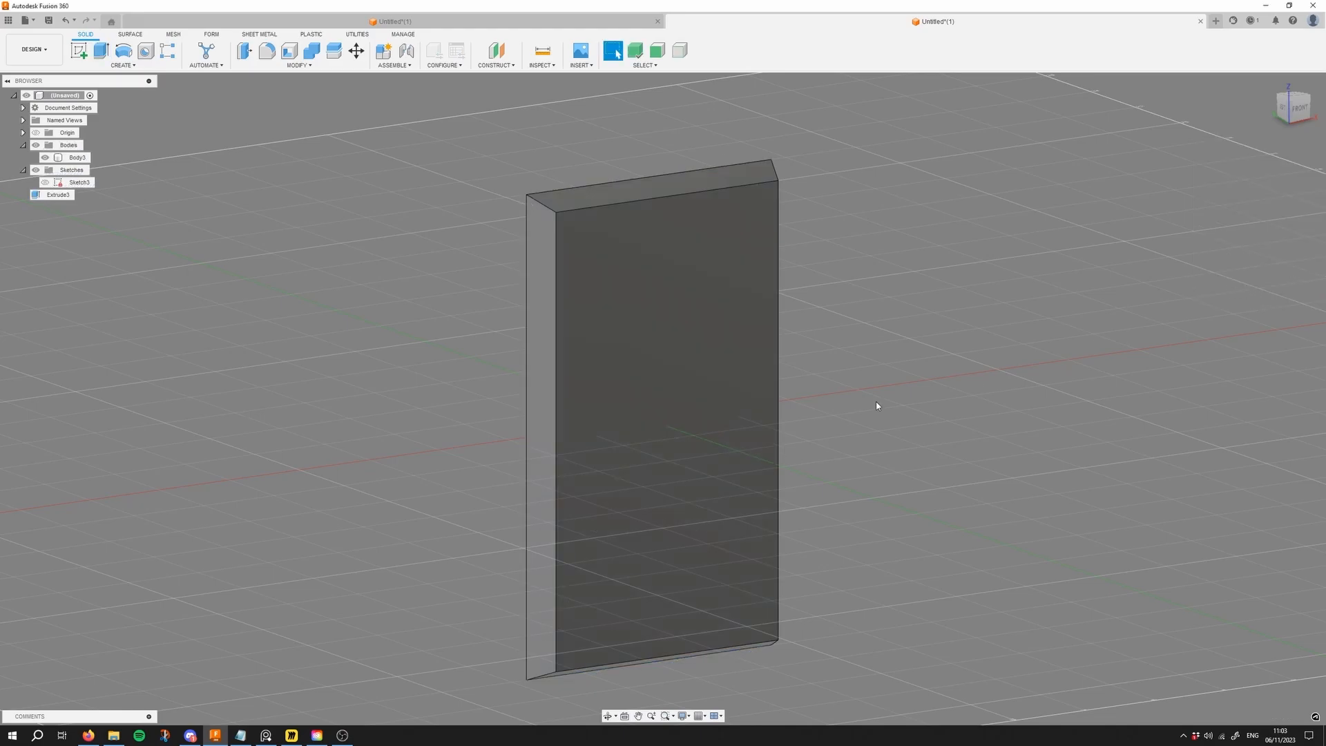
# Step: Examine the tapered body from the front and at an angle, comparing how visual styles with and without edges display it
pyautogui.keyDown('shift'); pyautogui.moveTo(876, 402); pyautogui.dragTo(977, 321, button='middle'); pyautogui.keyUp('shift')
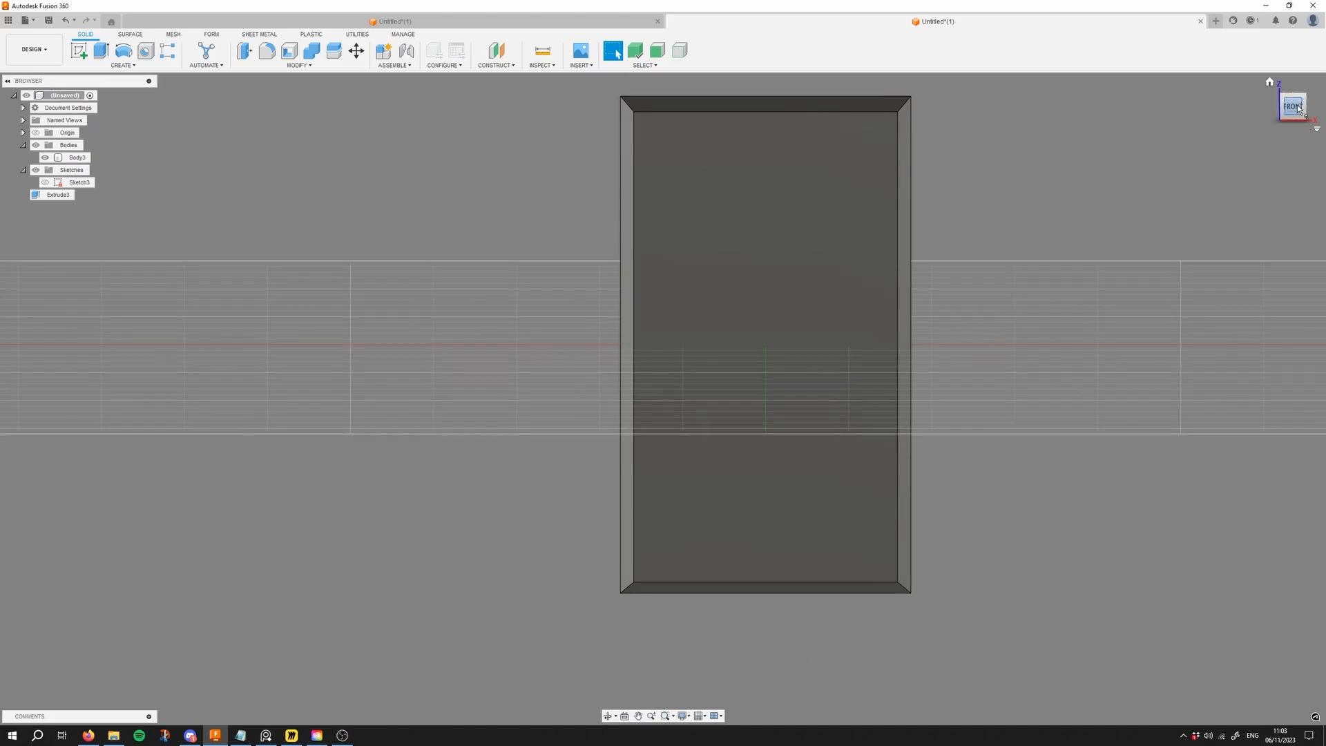
pyautogui.scroll(-3, 981, 331)
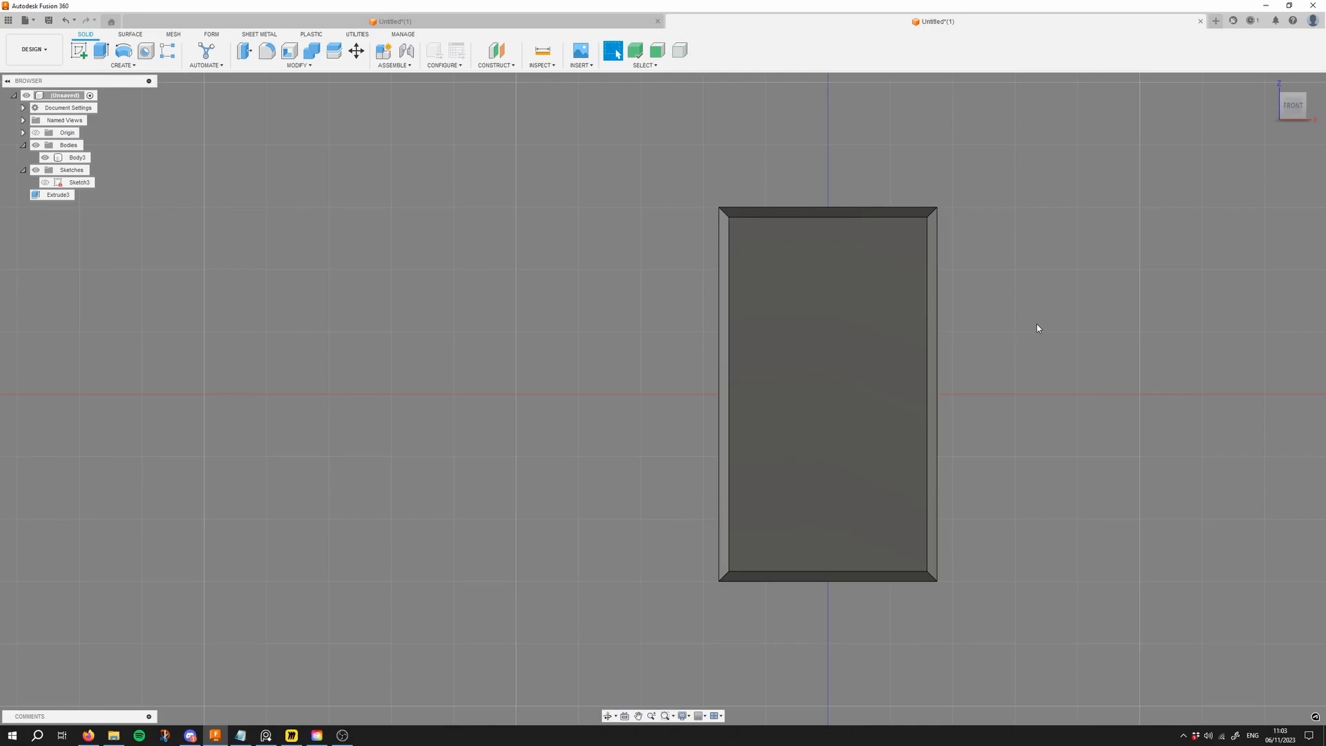
pyautogui.keyDown('shift'); pyautogui.moveTo(1037, 328); pyautogui.dragTo(1004, 387, button='middle'); pyautogui.keyUp('shift')
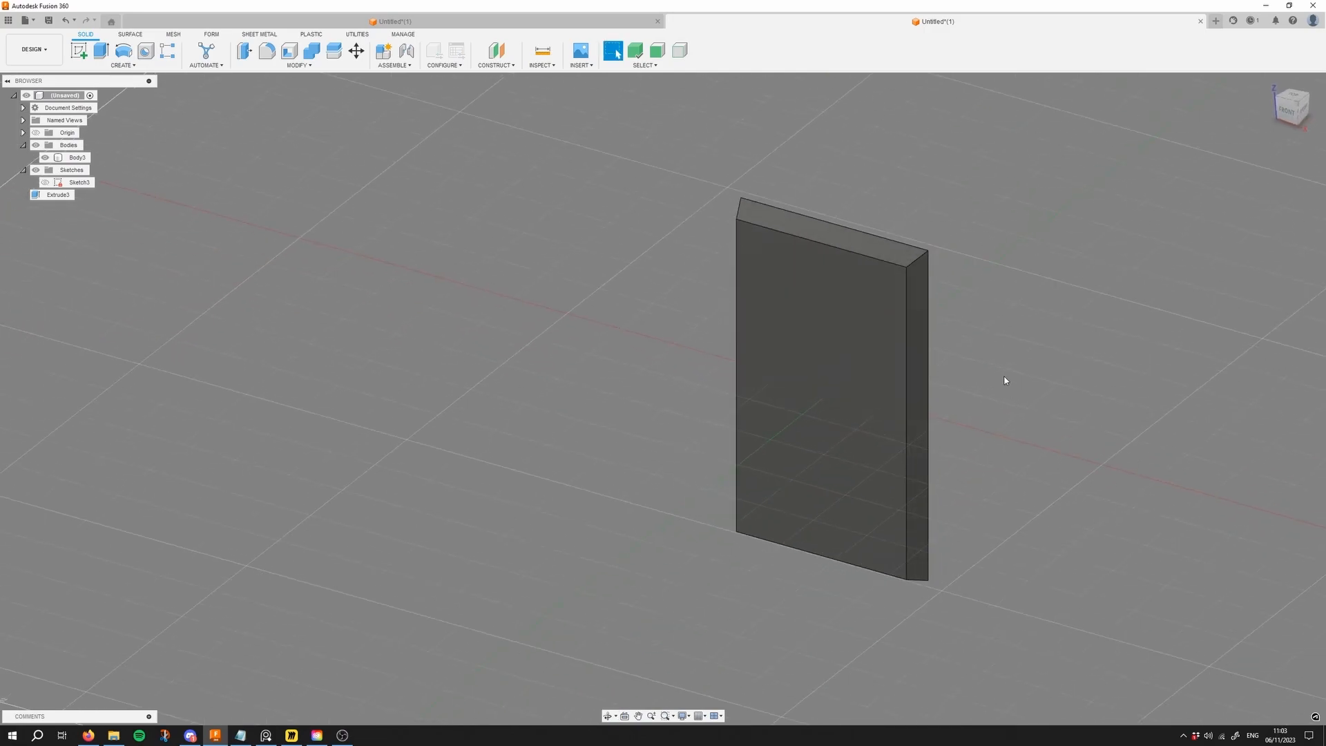
pyautogui.click(686, 717)
pyautogui.moveTo(734, 680)
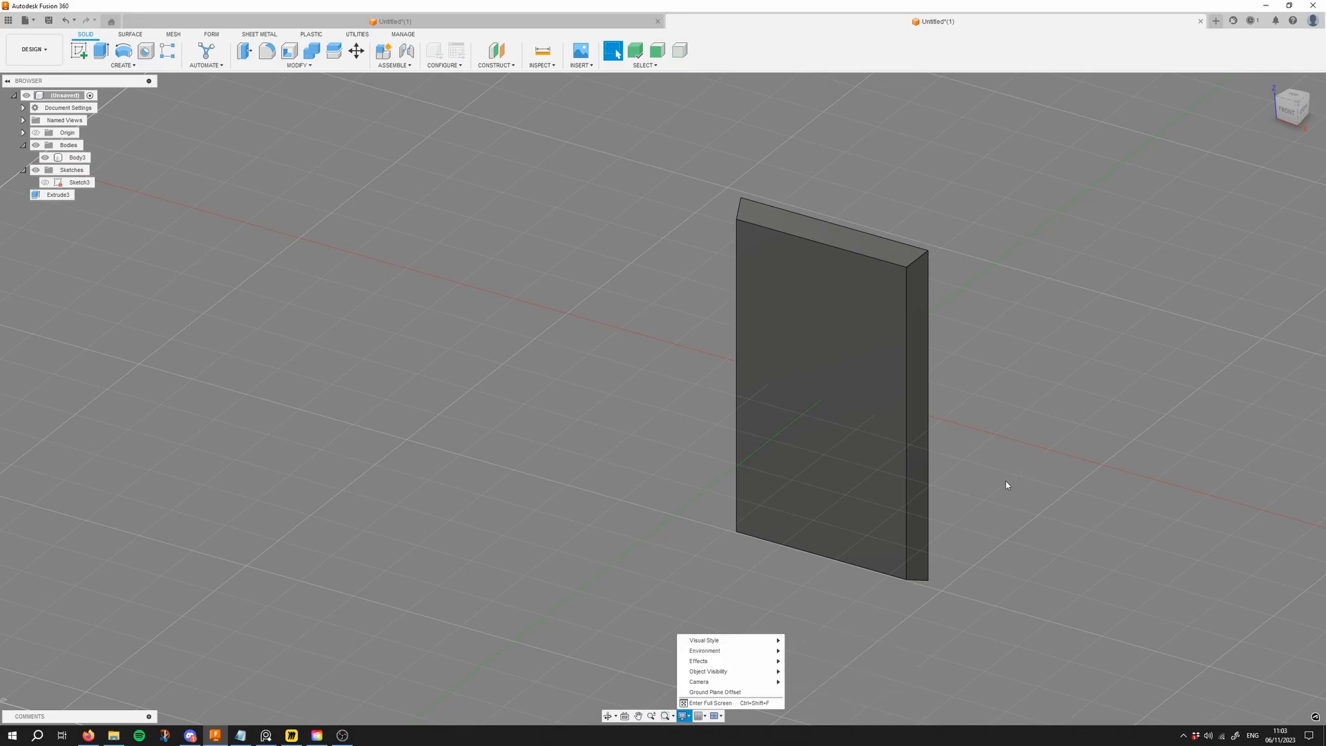
pyautogui.moveTo(1007, 483)
pyautogui.keyDown('shift'); pyautogui.mouseDown(button='middle')
pyautogui.moveTo(1057, 482)
pyautogui.moveTo(1012, 504)
pyautogui.mouseUp(button='middle'); pyautogui.keyUp('shift')
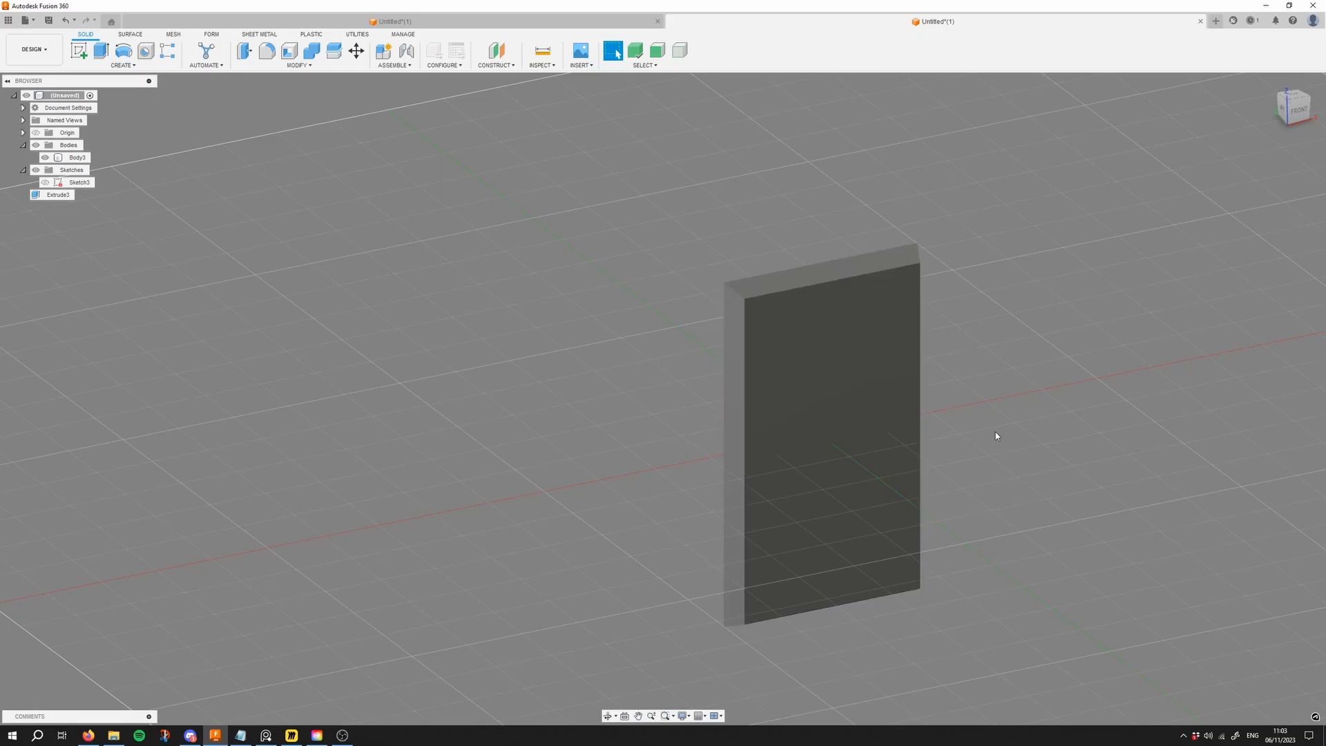
pyautogui.keyDown('shift'); pyautogui.moveTo(1013, 462); pyautogui.dragTo(973, 328, button='middle'); pyautogui.keyUp('shift')
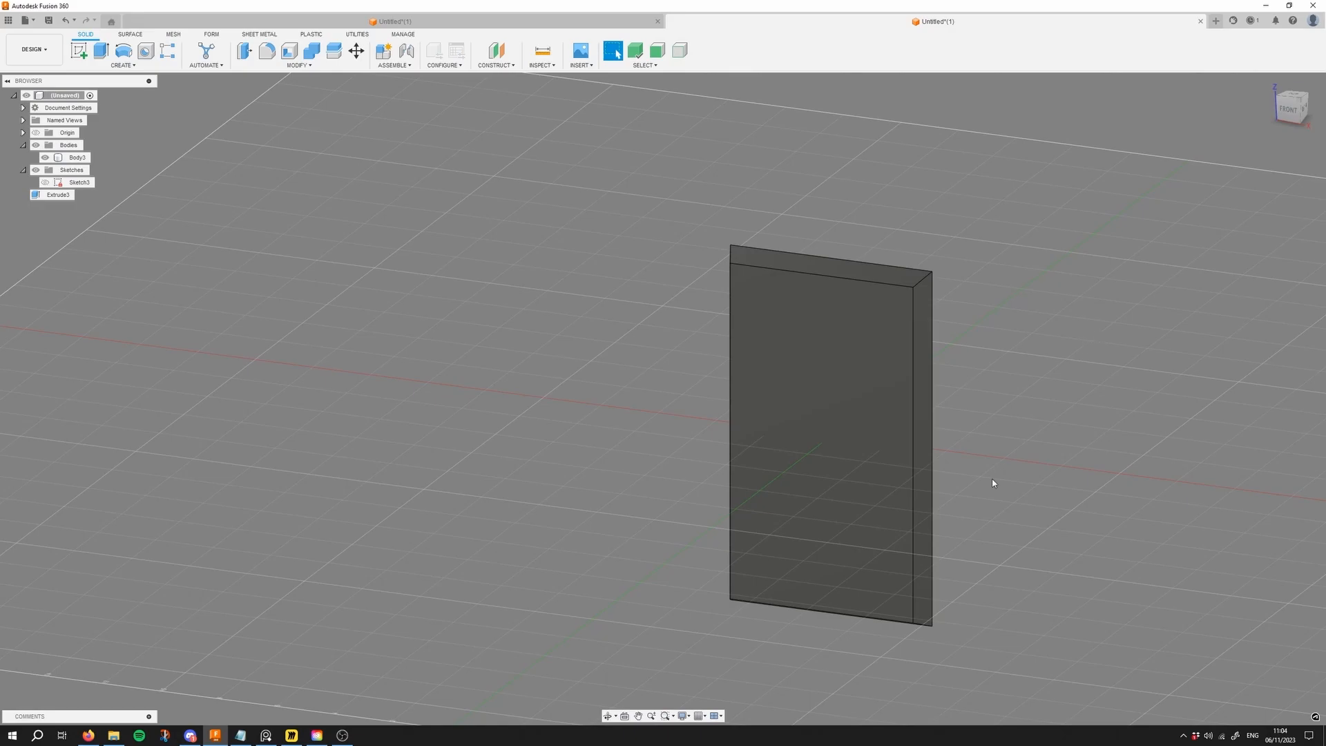
pyautogui.keyDown('shift'); pyautogui.moveTo(996, 488); pyautogui.dragTo(784, 273, button='middle'); pyautogui.keyUp('shift')
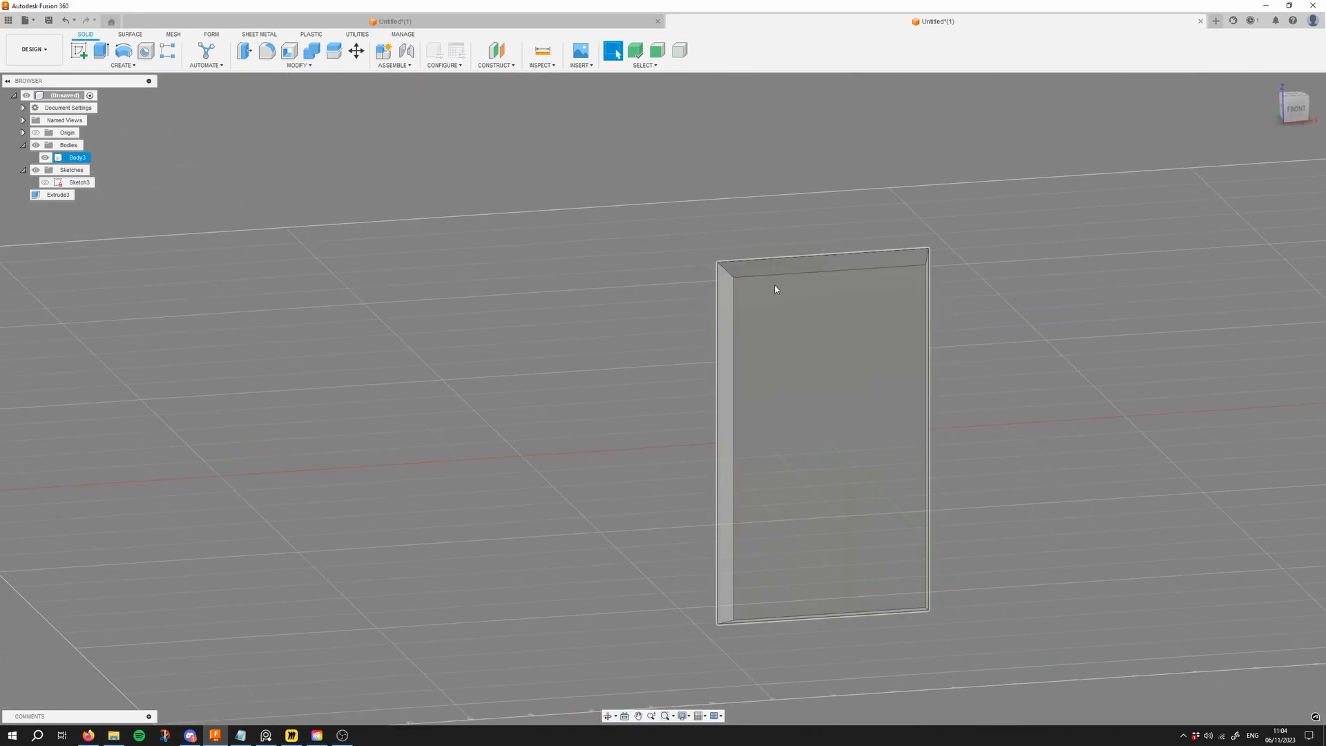
pyautogui.press('Escape')
pyautogui.click(683, 715)
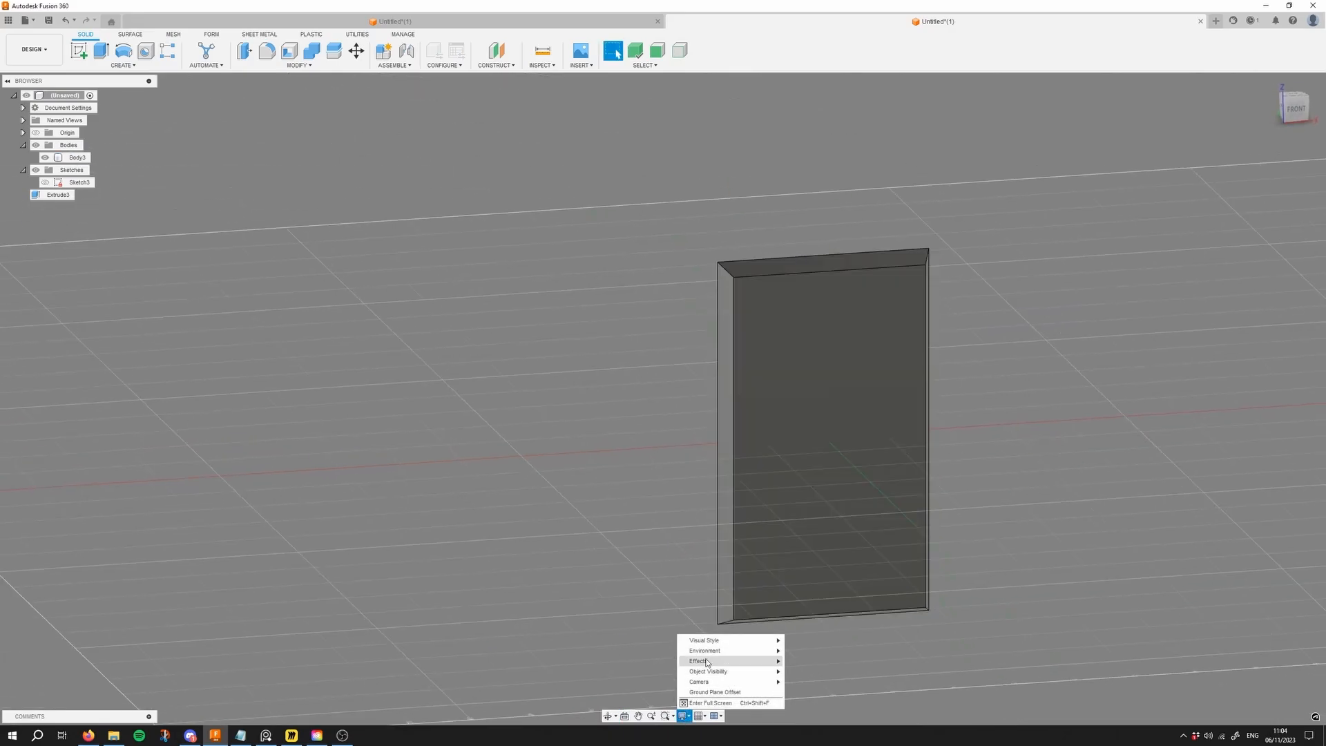
pyautogui.moveTo(716, 644)
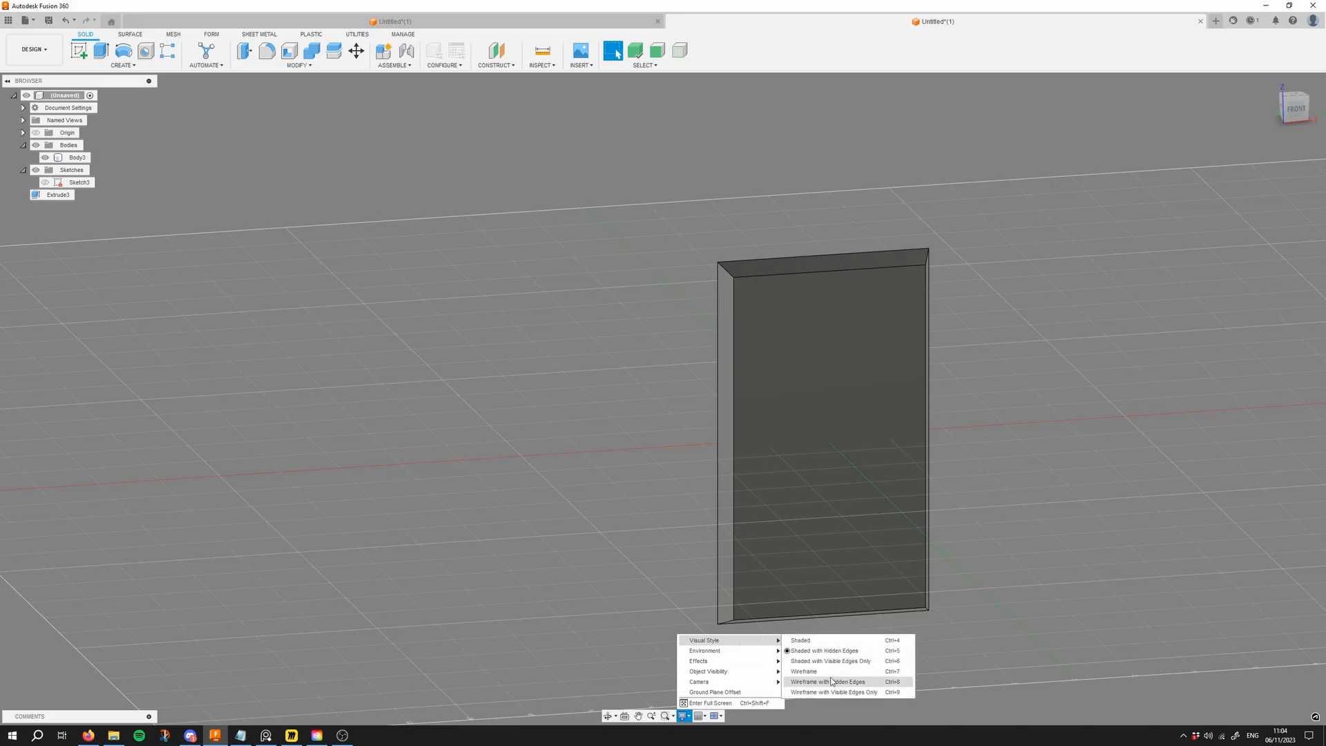
pyautogui.moveTo(1032, 514); pyautogui.dragTo(1001, 449, button='middle')
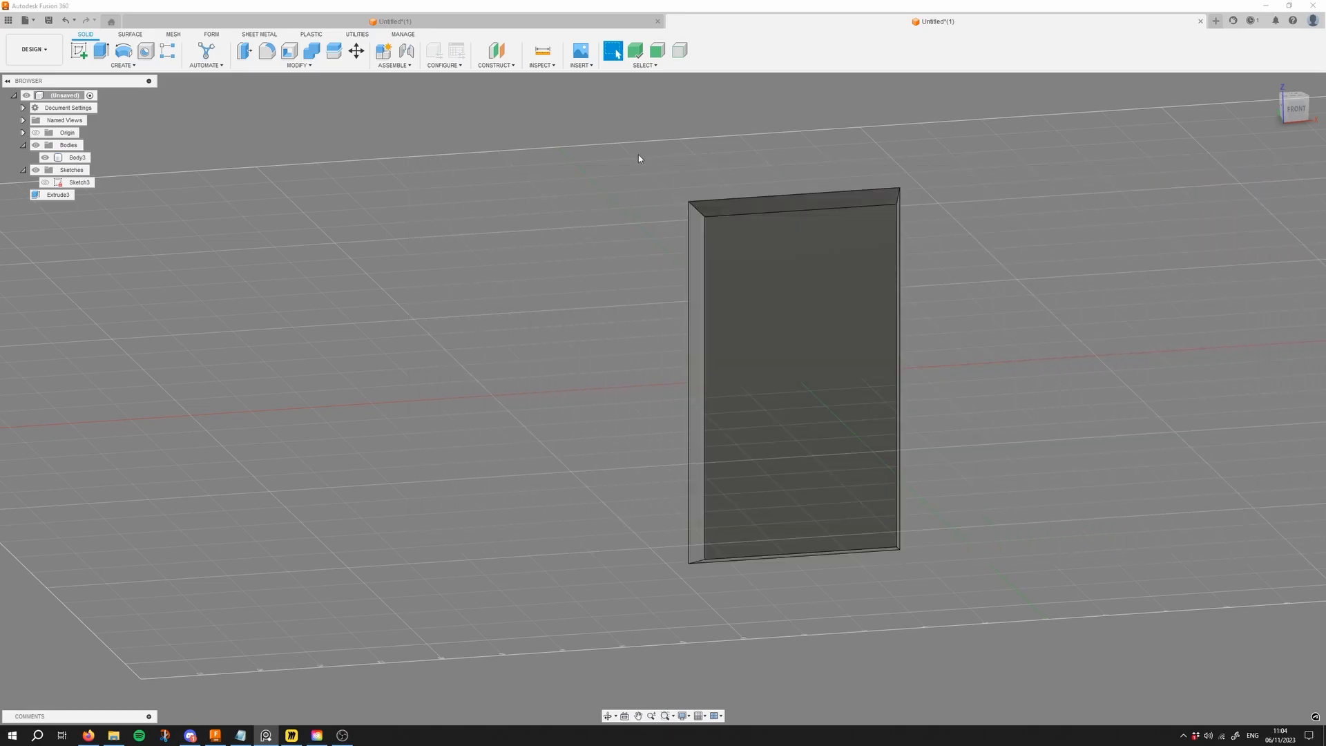
# Step: Fillet the four slanted corner edges of the tapered body with a constant radius of about 0.2 cm
pyautogui.click(700, 220)
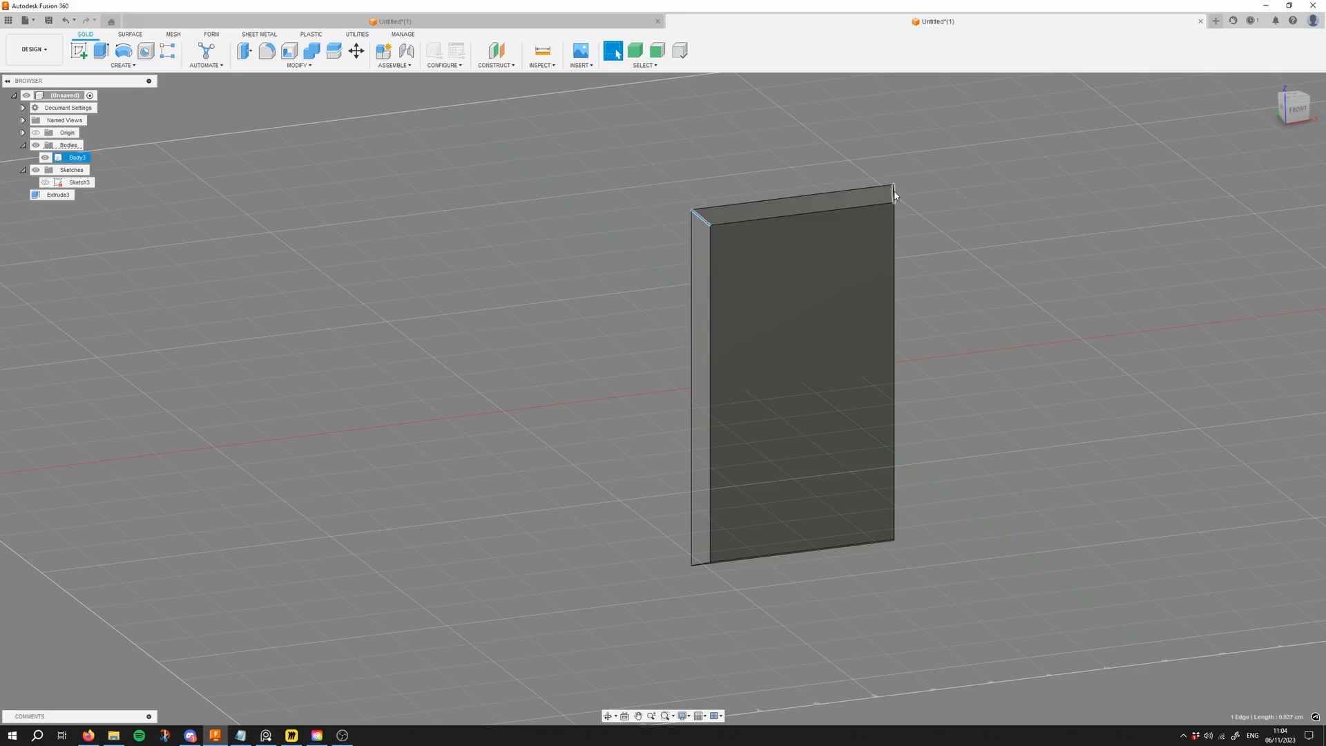
pyautogui.keyDown('ctrl'); pyautogui.click(895, 196); pyautogui.keyUp('ctrl')
pyautogui.keyDown('ctrl'); pyautogui.click(701, 562); pyautogui.keyUp('ctrl')
pyautogui.keyDown('shift'); pyautogui.moveTo(710, 553); pyautogui.dragTo(909, 577, button='middle'); pyautogui.keyUp('shift')
pyautogui.keyDown('ctrl'); pyautogui.click(895, 562); pyautogui.keyUp('ctrl')
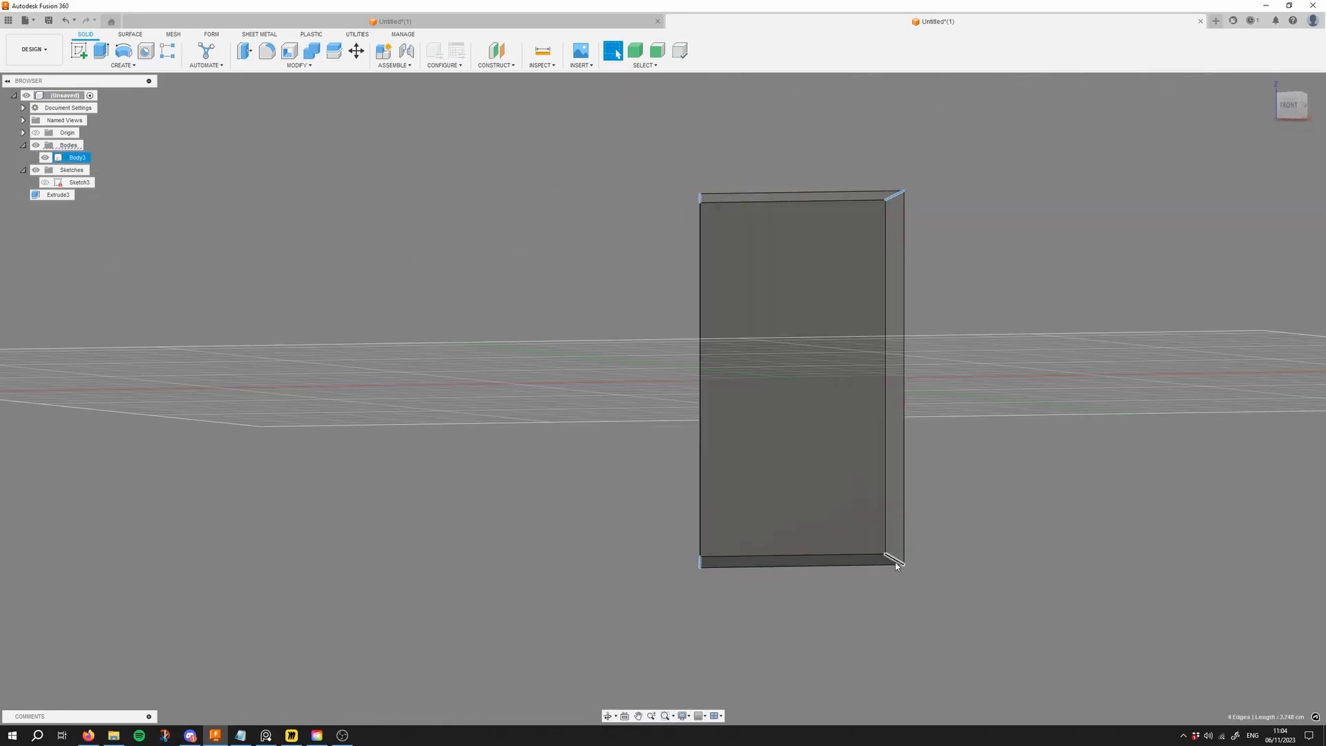
pyautogui.scroll(3, 896, 563)
pyautogui.press('f')
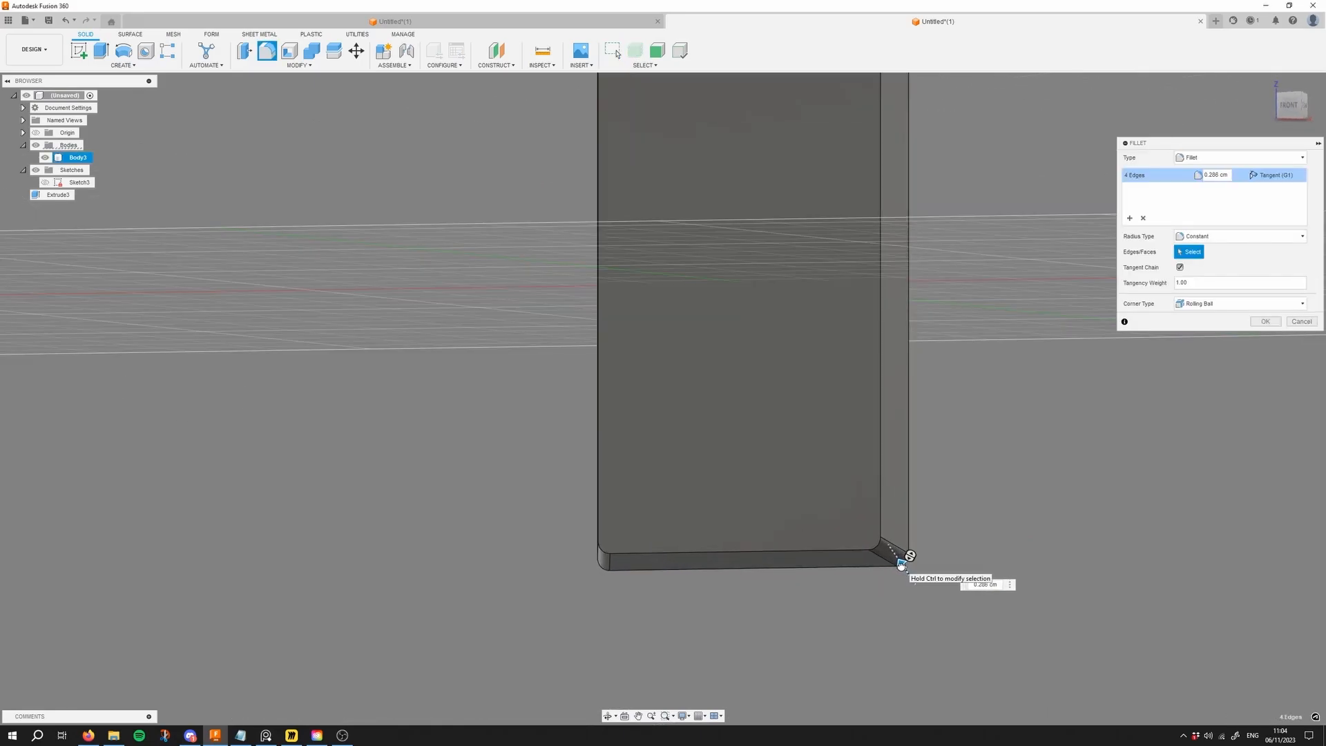
pyautogui.click(1265, 321)
# Step: Undo the fillet on the four corner edges
pyautogui.keyDown('shift'); pyautogui.moveTo(1053, 354); pyautogui.dragTo(1098, 379, button='middle'); pyautogui.keyUp('shift')
pyautogui.moveTo(831, 134); pyautogui.dragTo(861, 253, button='middle')
pyautogui.hotkey('ctrl', 'z')
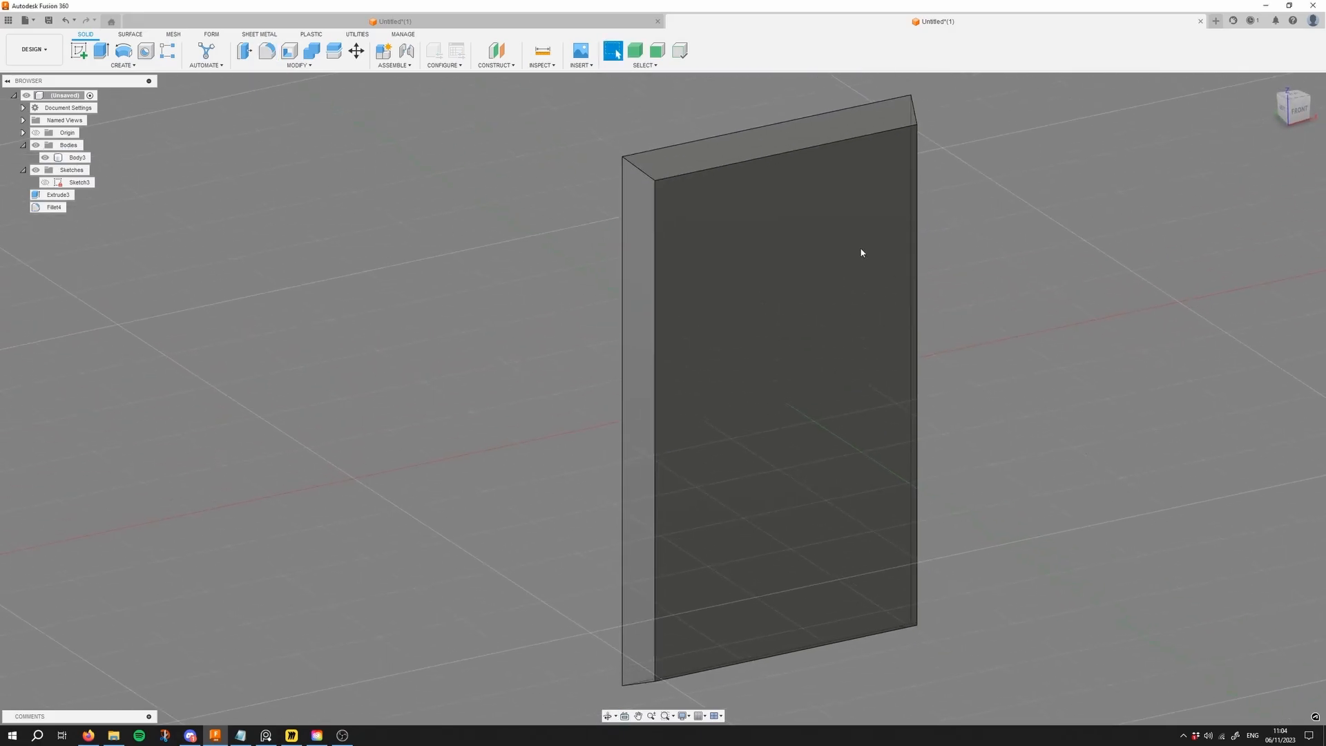
# Step: Fillet the four slanted corner edges of the body again, with a constant radius of about 0.406 cm
pyautogui.click(634, 170)
pyautogui.keyDown('ctrl'); pyautogui.click(912, 109); pyautogui.keyUp('ctrl')
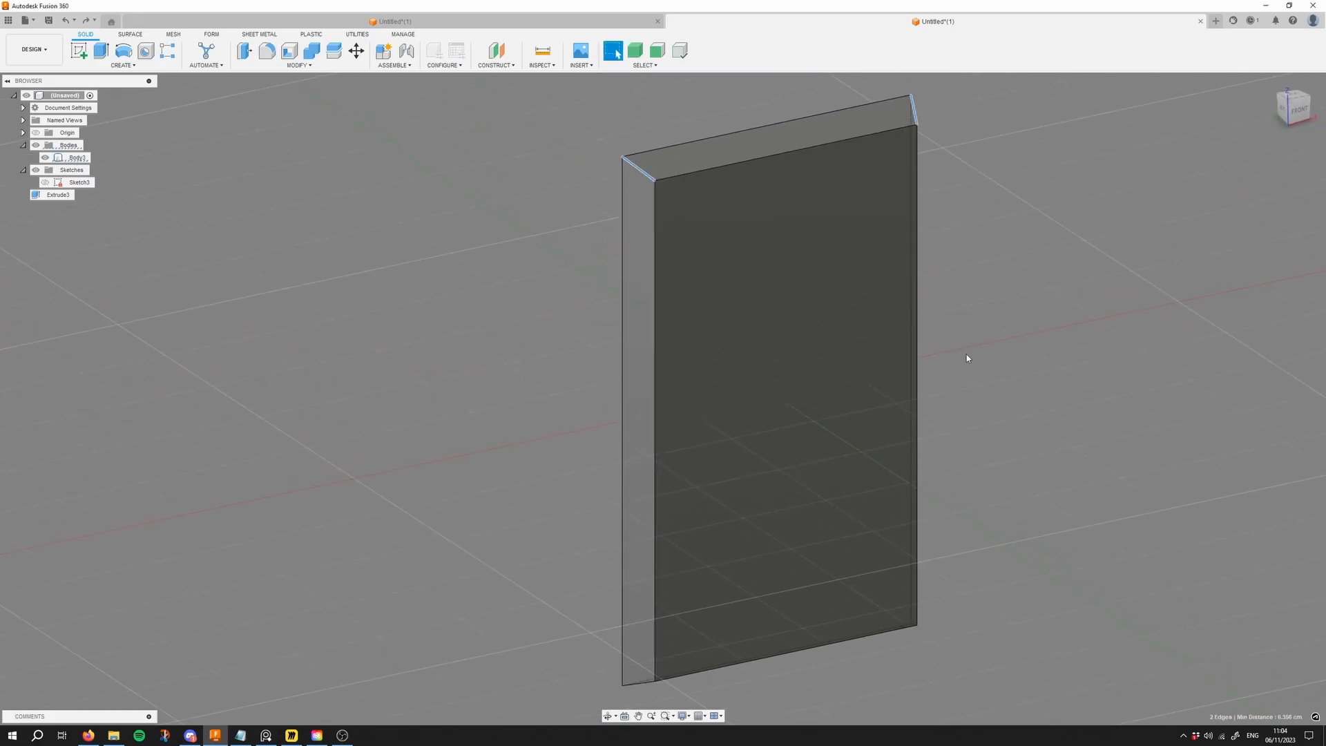
pyautogui.keyDown('shift'); pyautogui.moveTo(926, 594); pyautogui.dragTo(918, 627, button='middle'); pyautogui.keyUp('shift')
pyautogui.keyDown('ctrl'); pyautogui.click(915, 629); pyautogui.keyUp('ctrl')
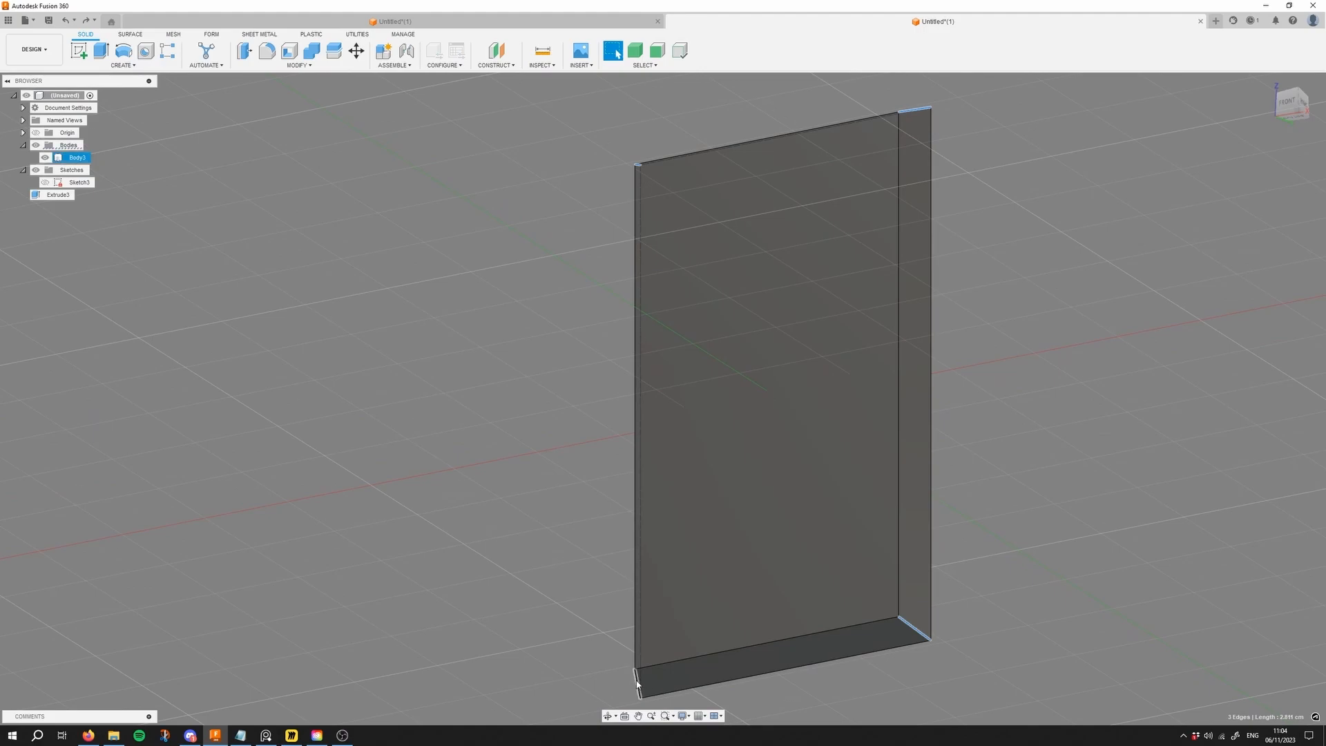
pyautogui.keyDown('ctrl'); pyautogui.click(637, 683); pyautogui.keyUp('ctrl')
pyautogui.click(304, 66)
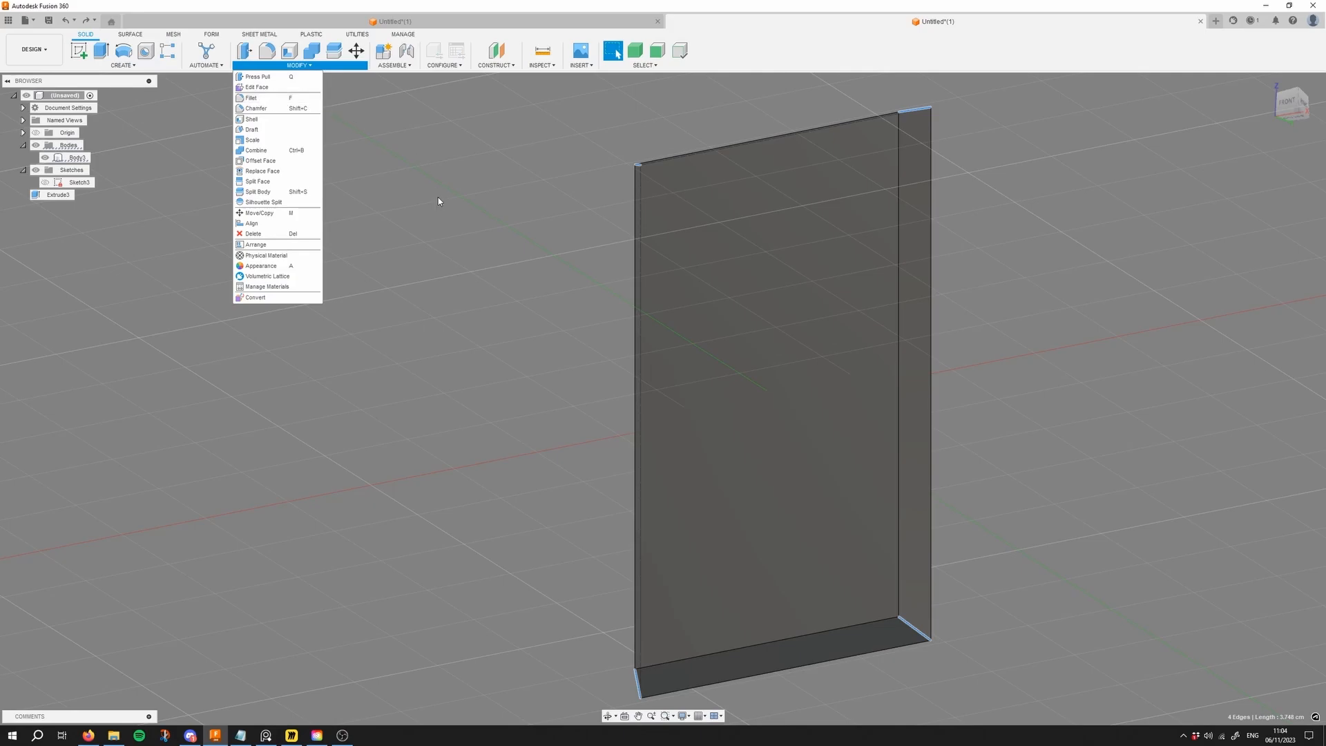
pyautogui.keyDown('shift'); pyautogui.moveTo(438, 199); pyautogui.dragTo(581, 269, button='middle'); pyautogui.keyUp('shift')
pyautogui.press('f')
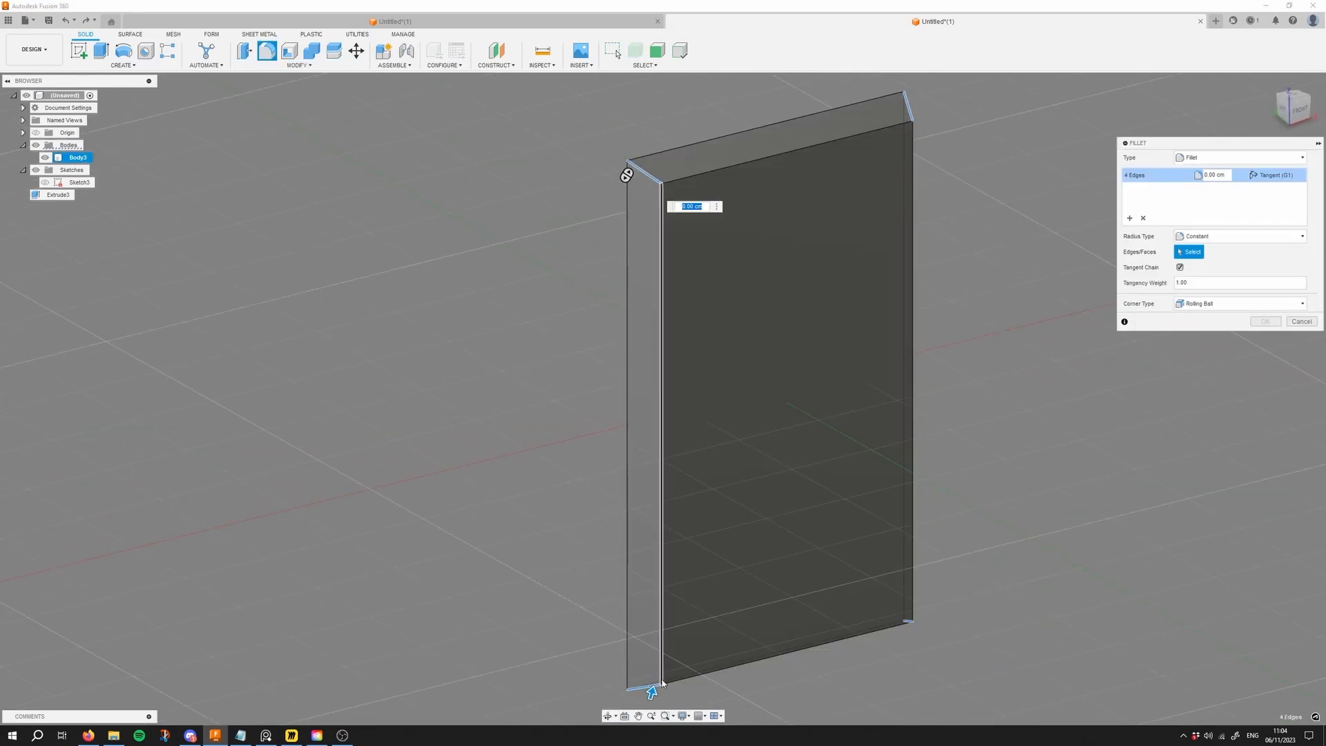
pyautogui.moveTo(651, 693); pyautogui.dragTo(653, 687)
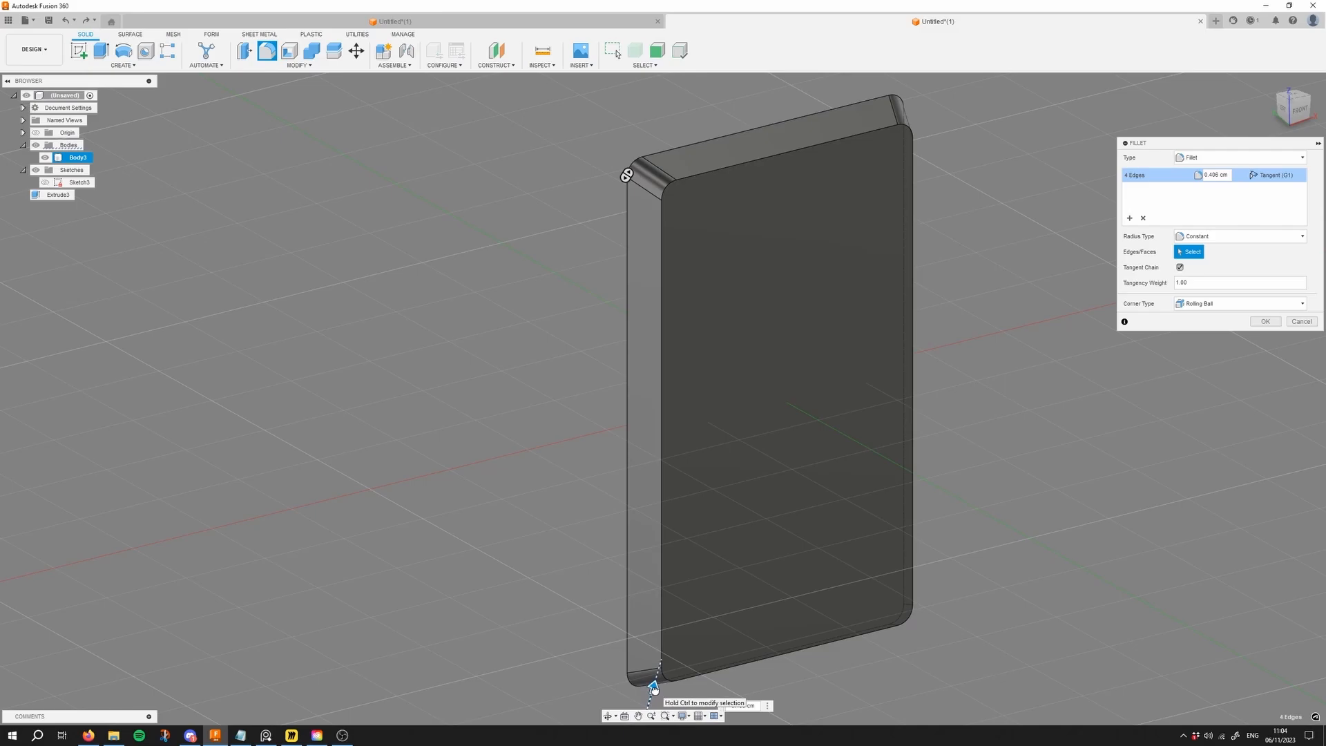
pyautogui.click(1261, 321)
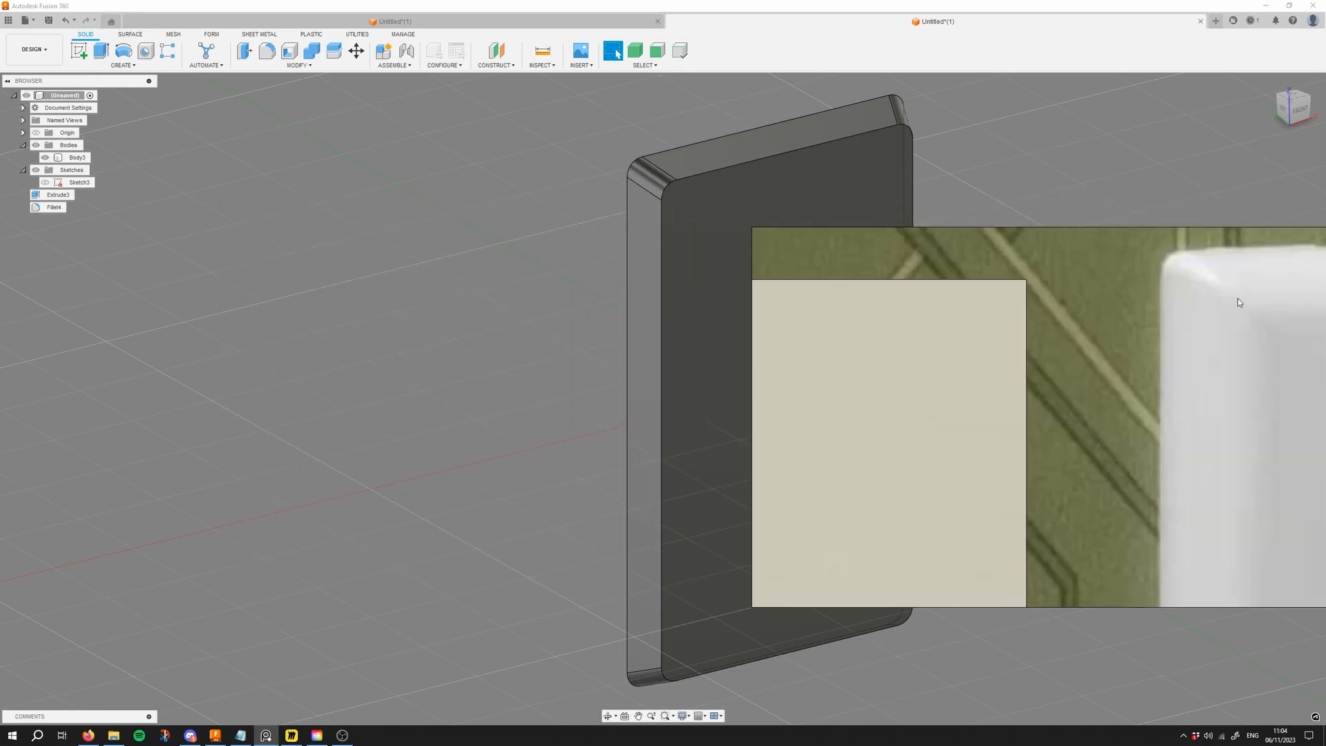
# Step: Undo the roughly 0.4 cm constant-radius corner fillet
pyautogui.keyDown('shift'); pyautogui.moveTo(919, 291); pyautogui.dragTo(761, 215, button='middle'); pyautogui.keyUp('shift')
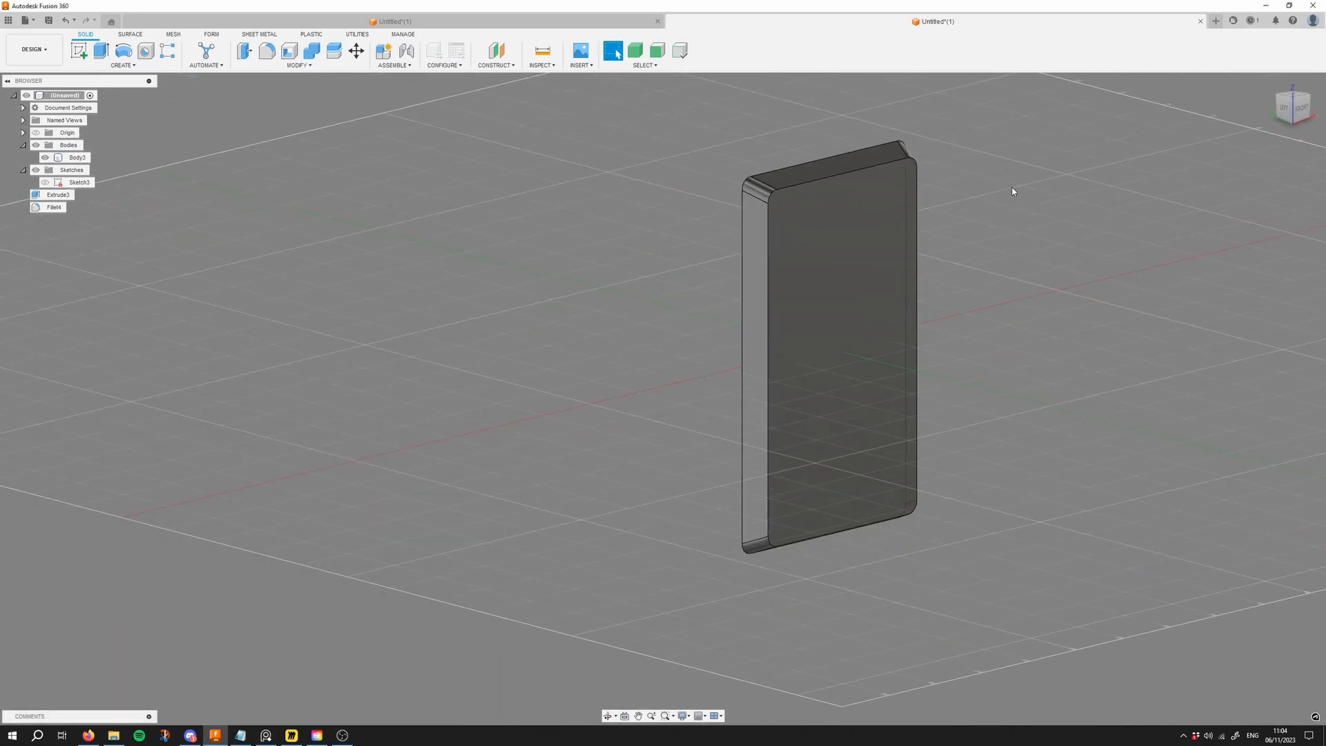
pyautogui.hotkey('ctrl', 'z')
pyautogui.keyDown('shift'); pyautogui.moveTo(961, 176); pyautogui.dragTo(693, 201, button='middle'); pyautogui.keyUp('shift')
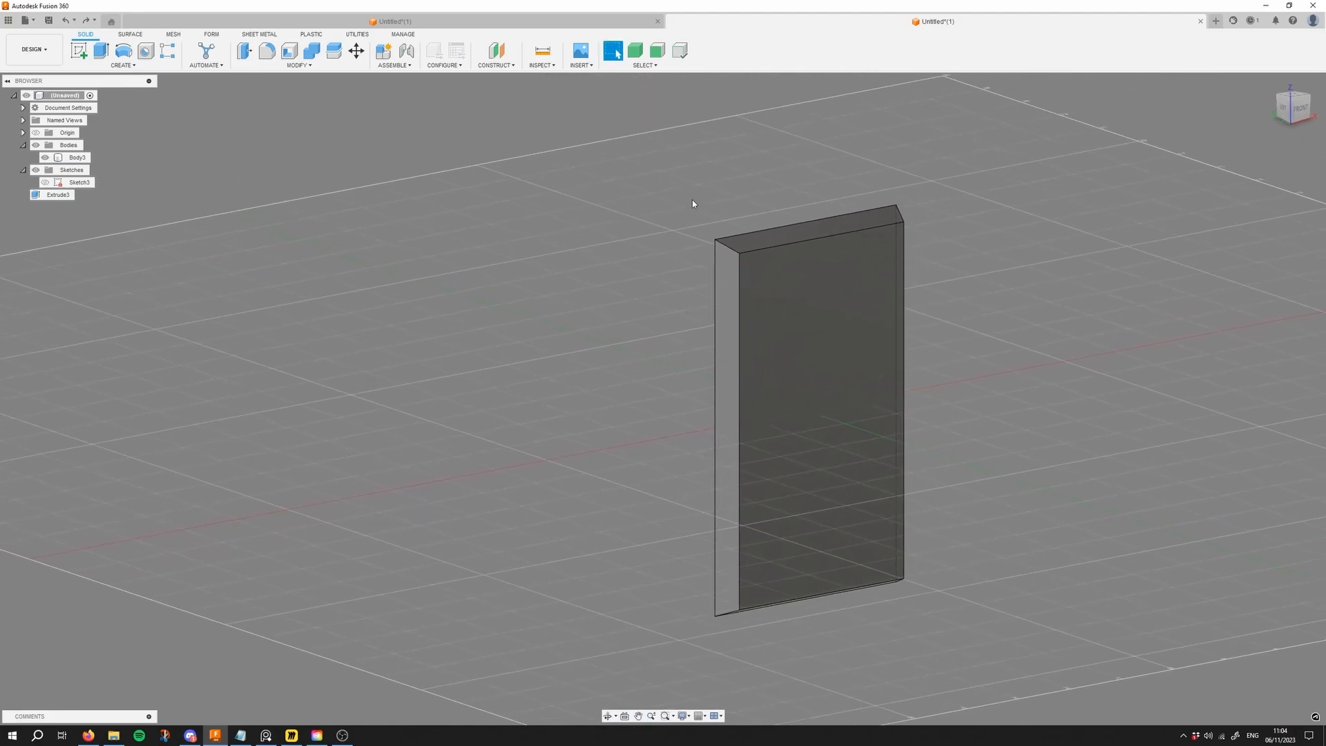
# Step: Start a variable-radius fillet on one slanted top corner edge, with a start radius of about 0.31 cm and end radius of about 0.091 cm
pyautogui.scroll(1, 693, 221)
pyautogui.scroll(2, 694, 224)
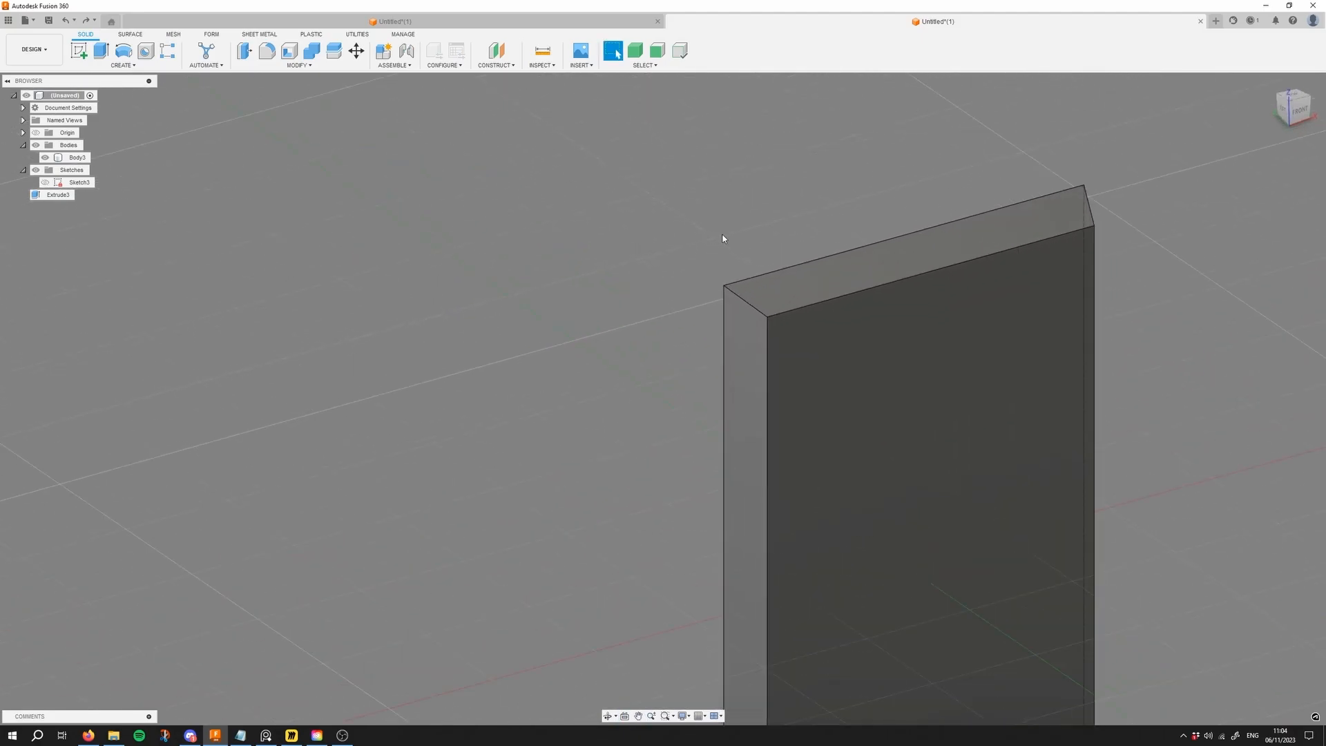
pyautogui.press('f')
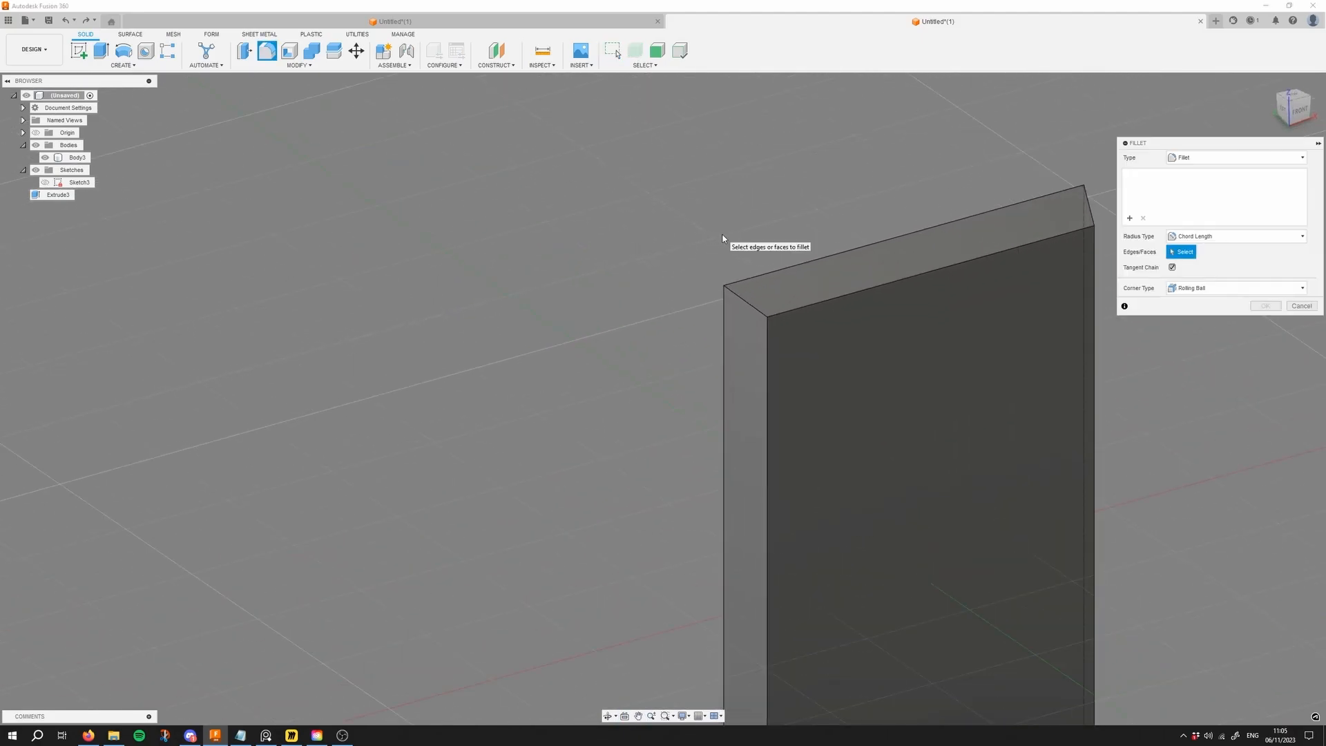
pyautogui.click(741, 300)
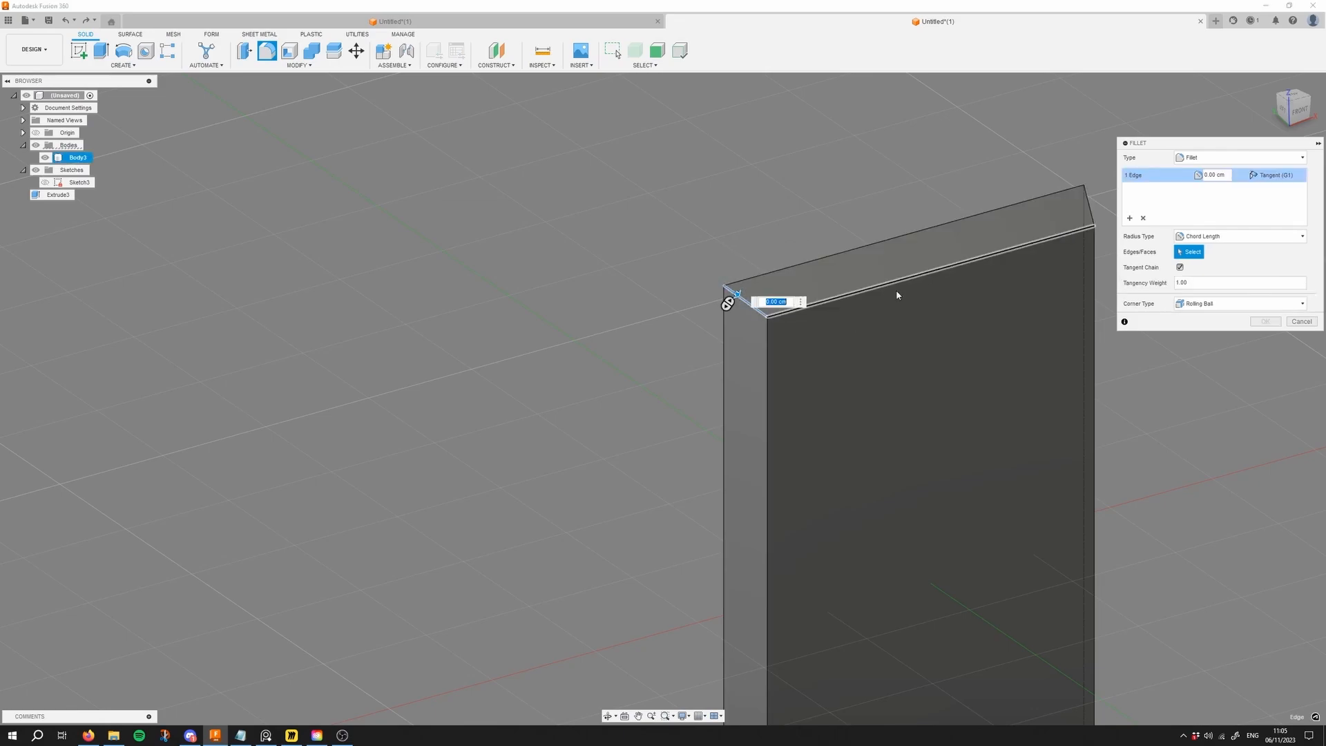
pyautogui.click(1228, 238)
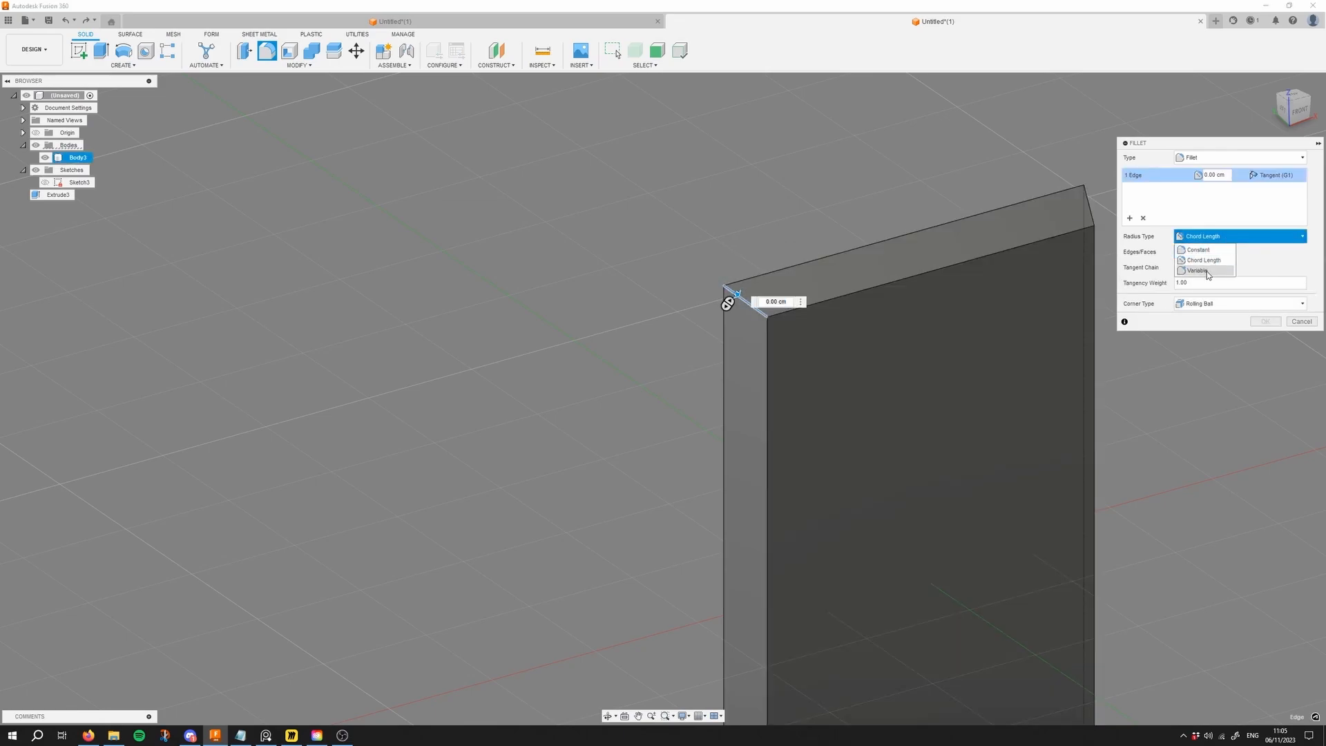
pyautogui.click(1208, 271)
pyautogui.scroll(5, 691, 283)
pyautogui.moveTo(699, 273); pyautogui.dragTo(653, 225)
pyautogui.click(774, 311)
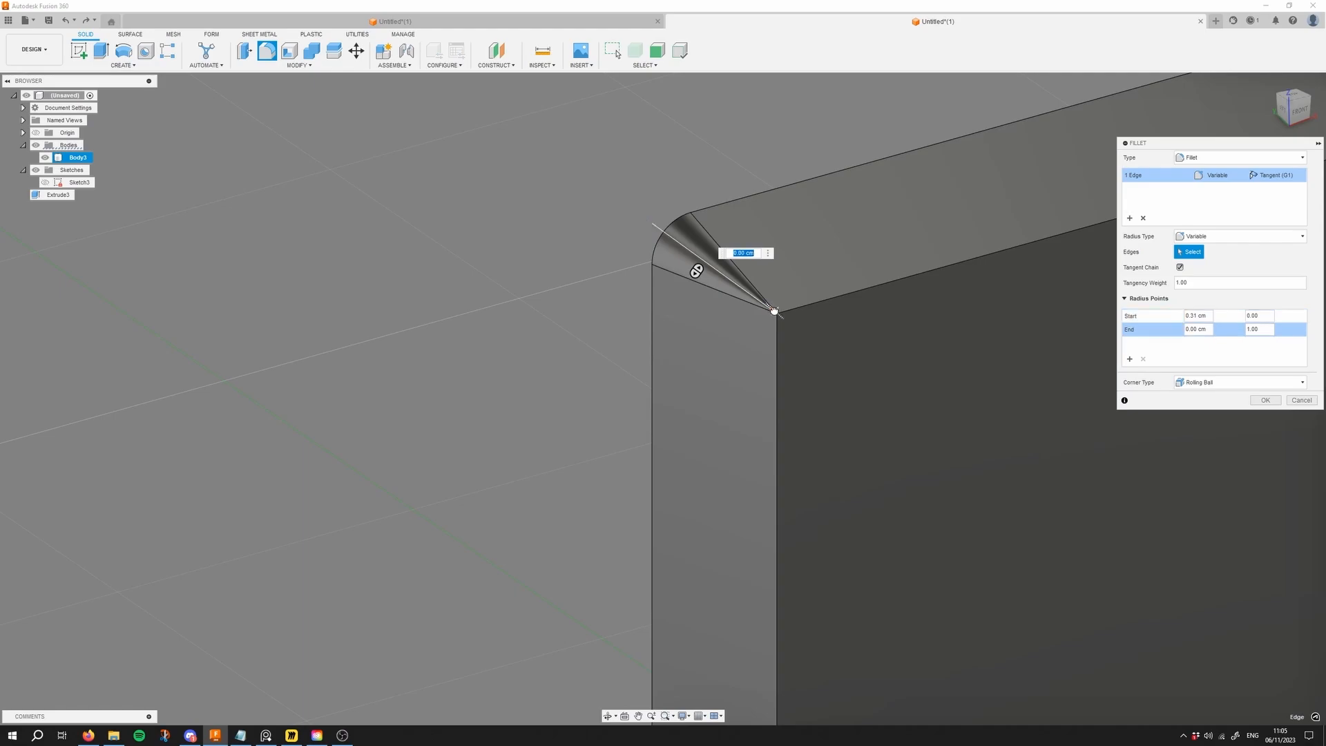
pyautogui.moveTo(775, 310); pyautogui.dragTo(778, 313)
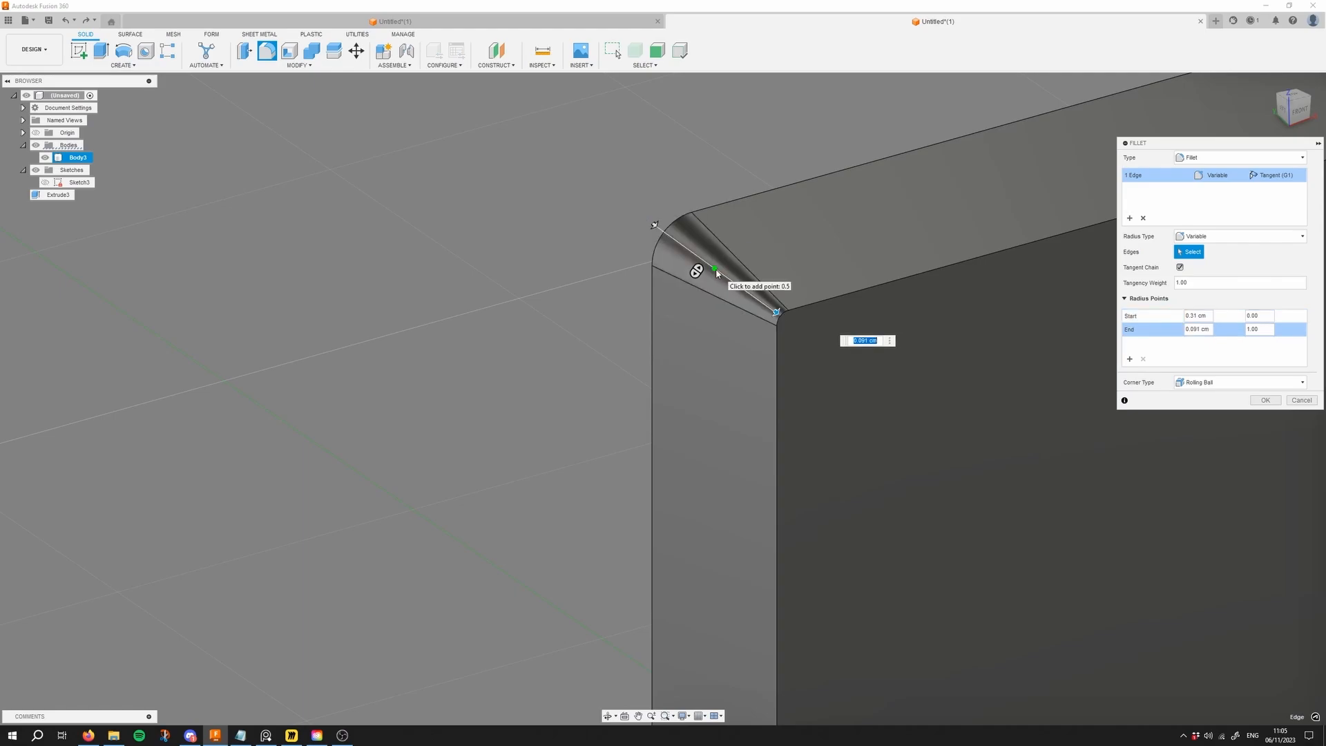
# Step: Enlarge the variable fillet's start radius to about 0.405 cm and apply the fillet
pyautogui.moveTo(701, 271); pyautogui.dragTo(593, 179)
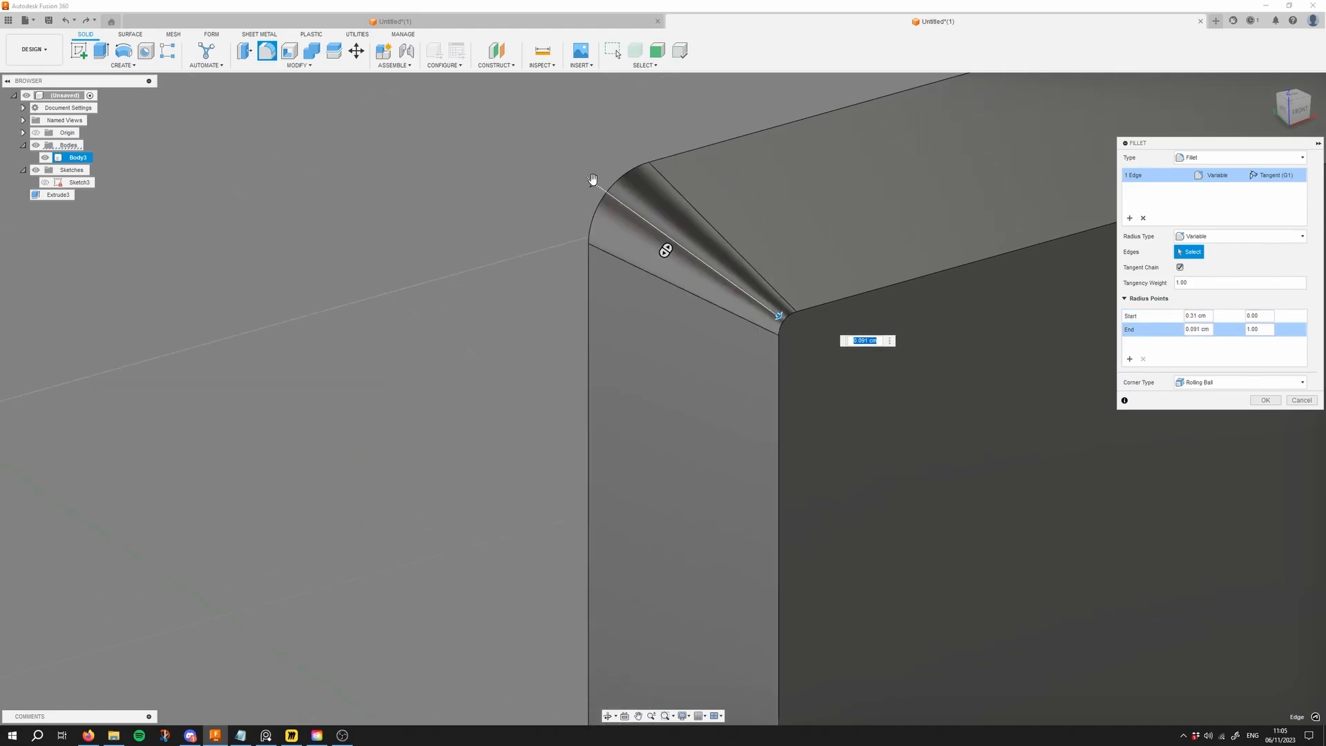
pyautogui.click(595, 184)
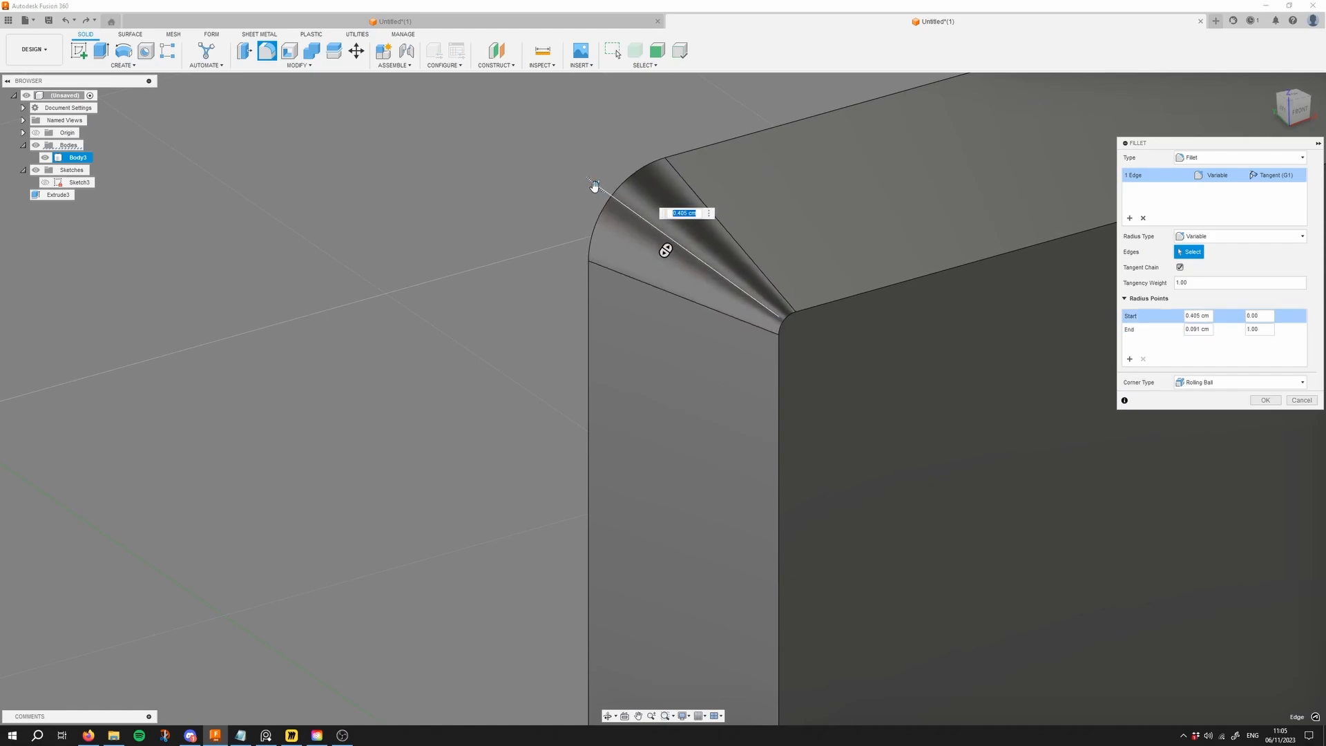
pyautogui.scroll(-10, 917, 268)
pyautogui.click(1265, 400)
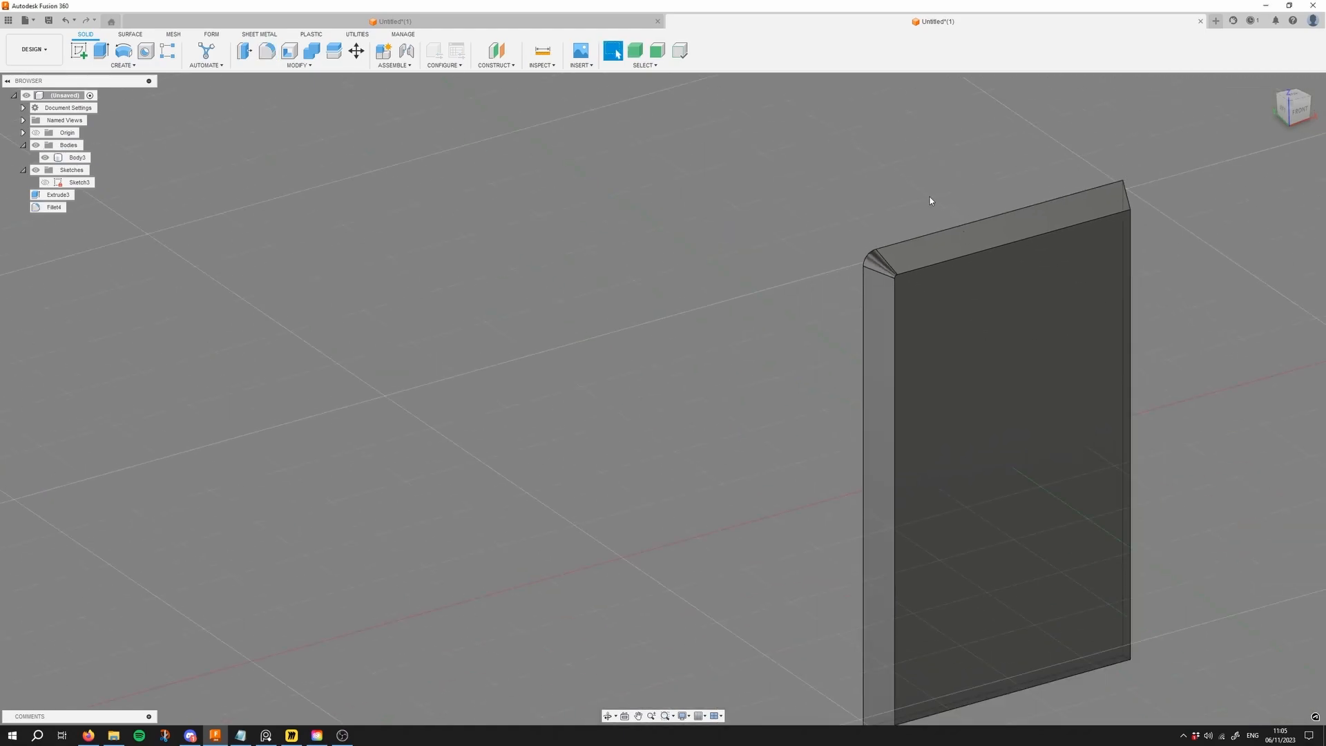
pyautogui.scroll(-2, 898, 201)
pyautogui.moveTo(858, 201); pyautogui.dragTo(753, 186, button='middle')
pyautogui.keyDown('shift'); pyautogui.moveTo(984, 247); pyautogui.dragTo(926, 207, button='middle'); pyautogui.keyUp('shift')
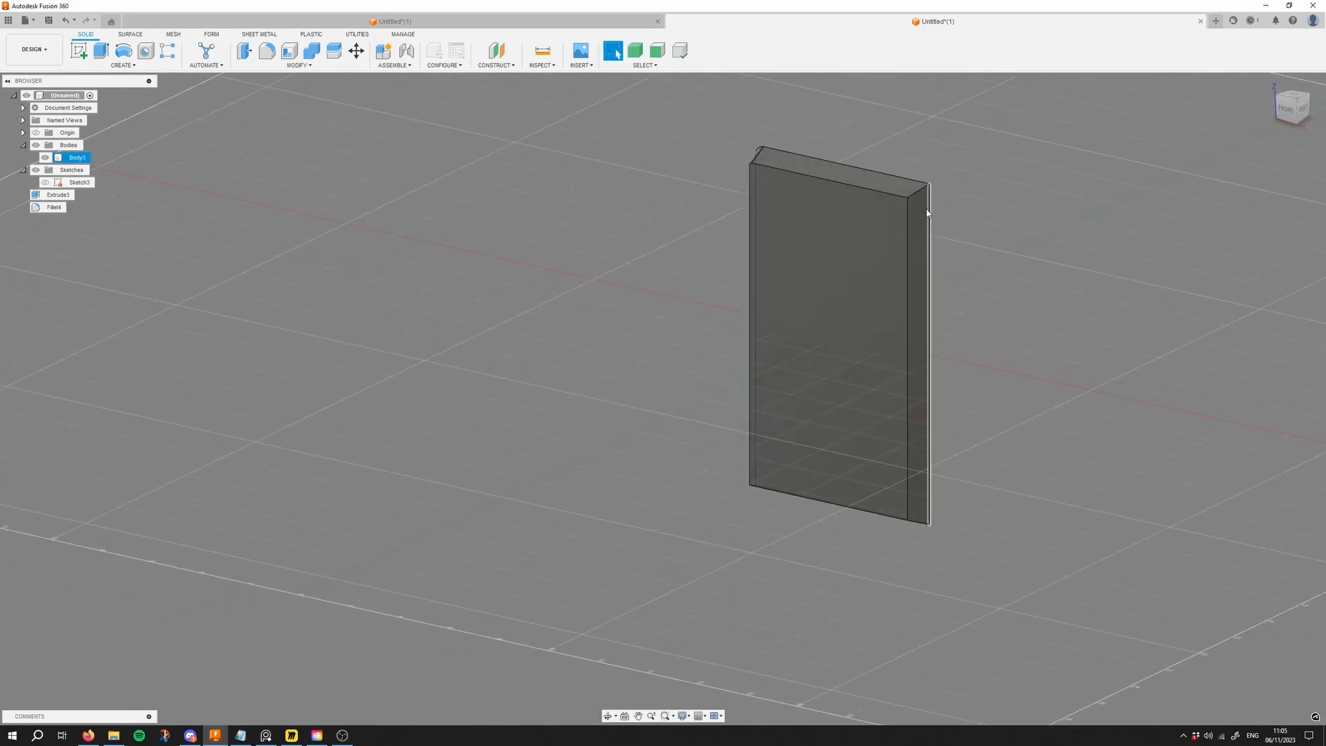
pyautogui.click(920, 195)
pyautogui.keyDown('shift'); pyautogui.click(920, 525); pyautogui.keyUp('shift')
pyautogui.keyDown('shift'); pyautogui.moveTo(923, 525); pyautogui.dragTo(987, 477, button='middle'); pyautogui.keyUp('shift')
pyautogui.keyDown('shift'); pyautogui.click(756, 500); pyautogui.keyUp('shift')
pyautogui.press('f')
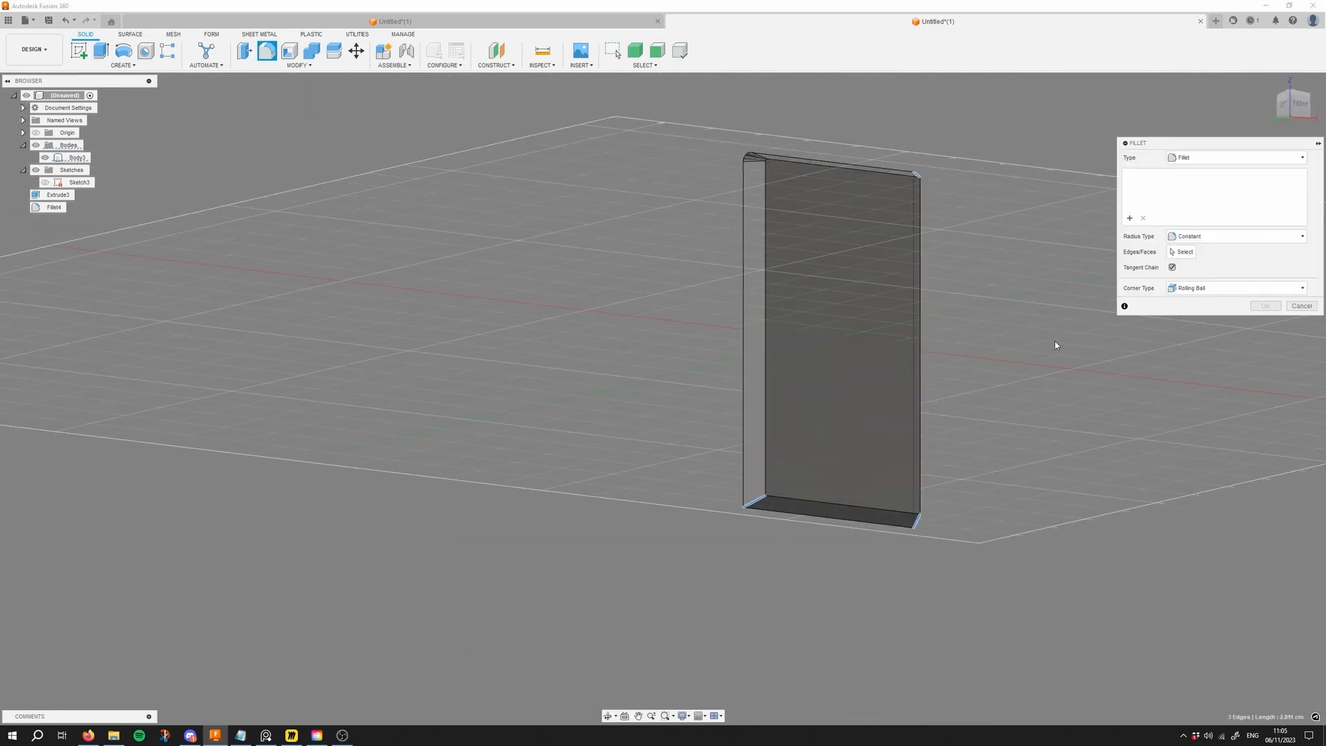
pyautogui.keyDown('shift'); pyautogui.moveTo(1047, 338); pyautogui.dragTo(1078, 297, button='middle'); pyautogui.keyUp('shift')
pyautogui.click(1240, 237)
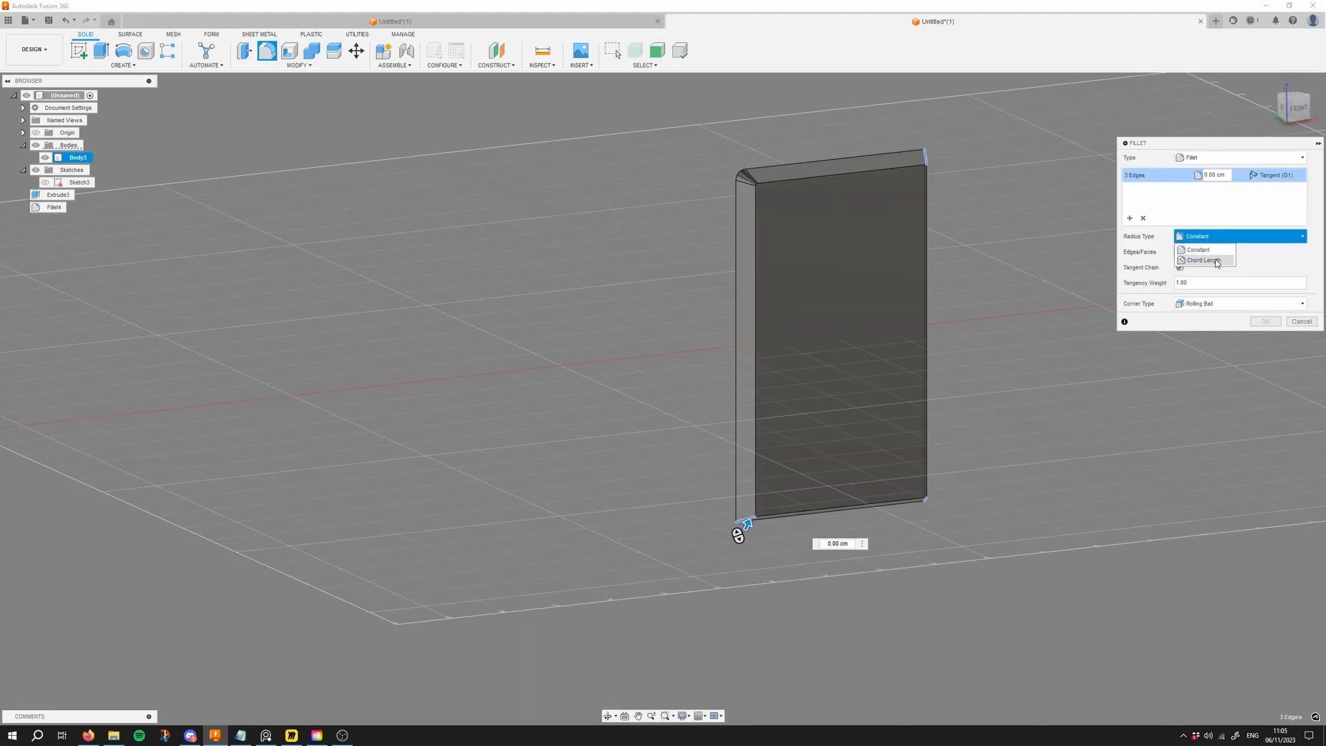
pyautogui.press('Escape')
pyautogui.scroll(3, 762, 195)
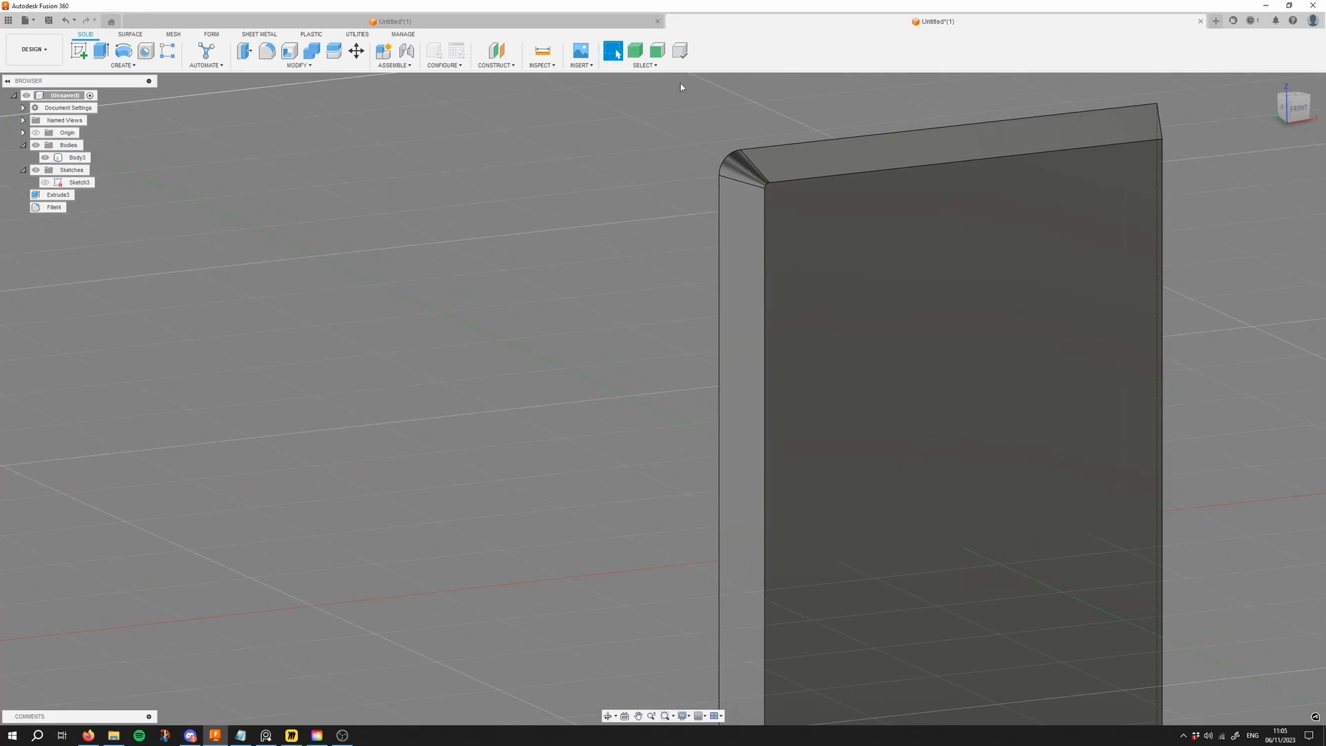
pyautogui.scroll(-10, 559, 261)
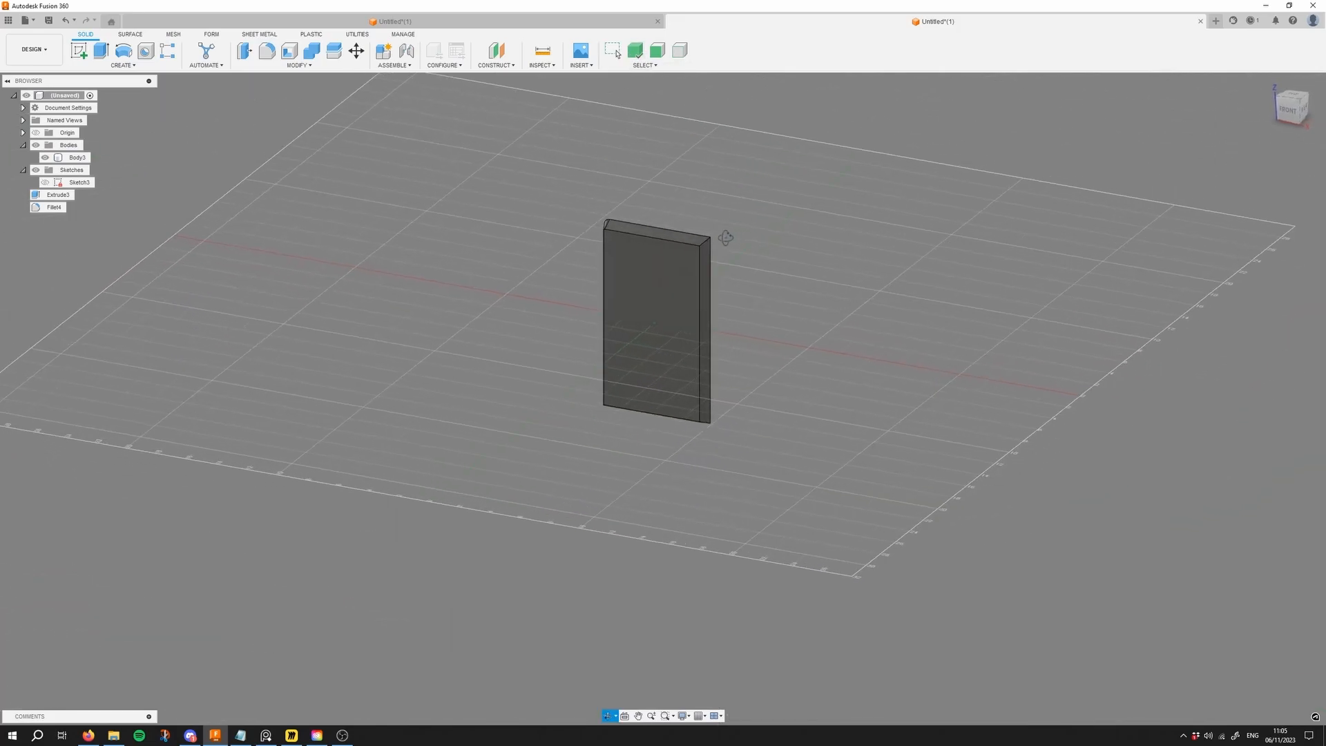
pyautogui.press('Escape')
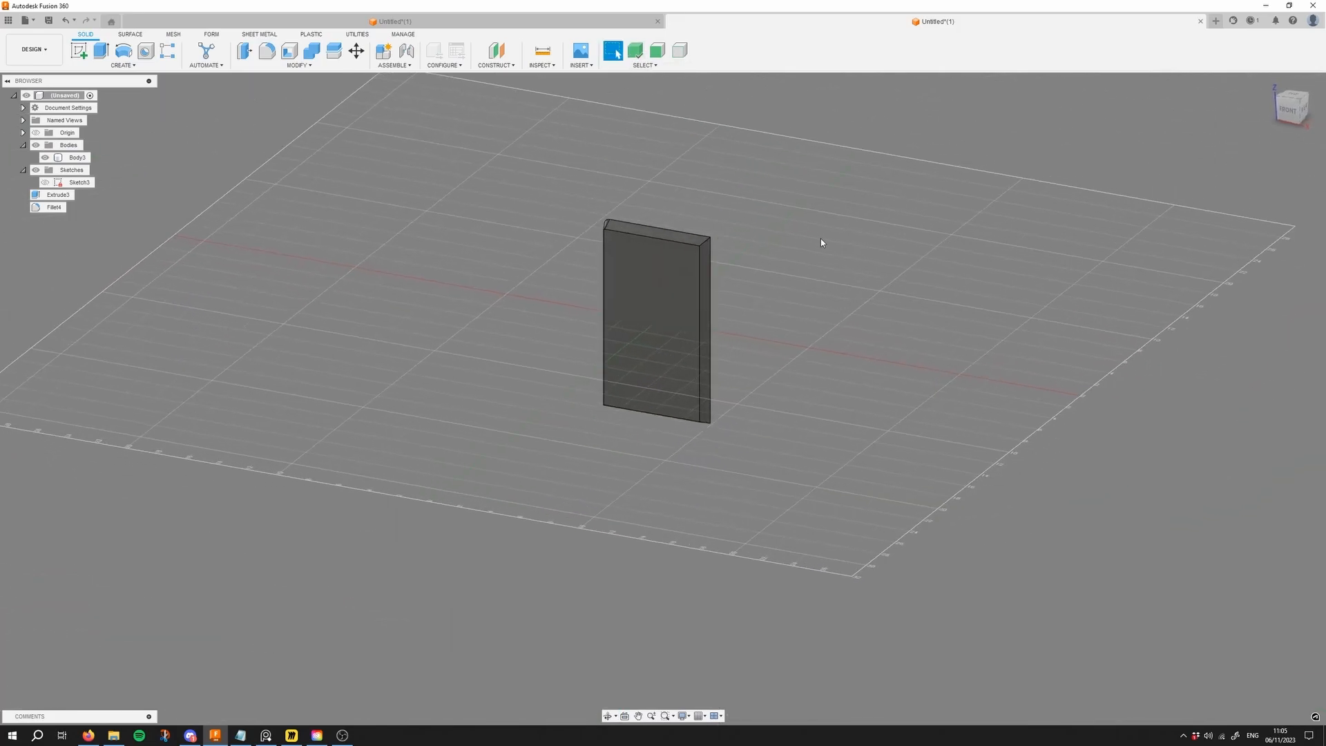
# Step: Split the tapered body into two vertical halves, using the YZ plane as the splitting tool
pyautogui.click(296, 65)
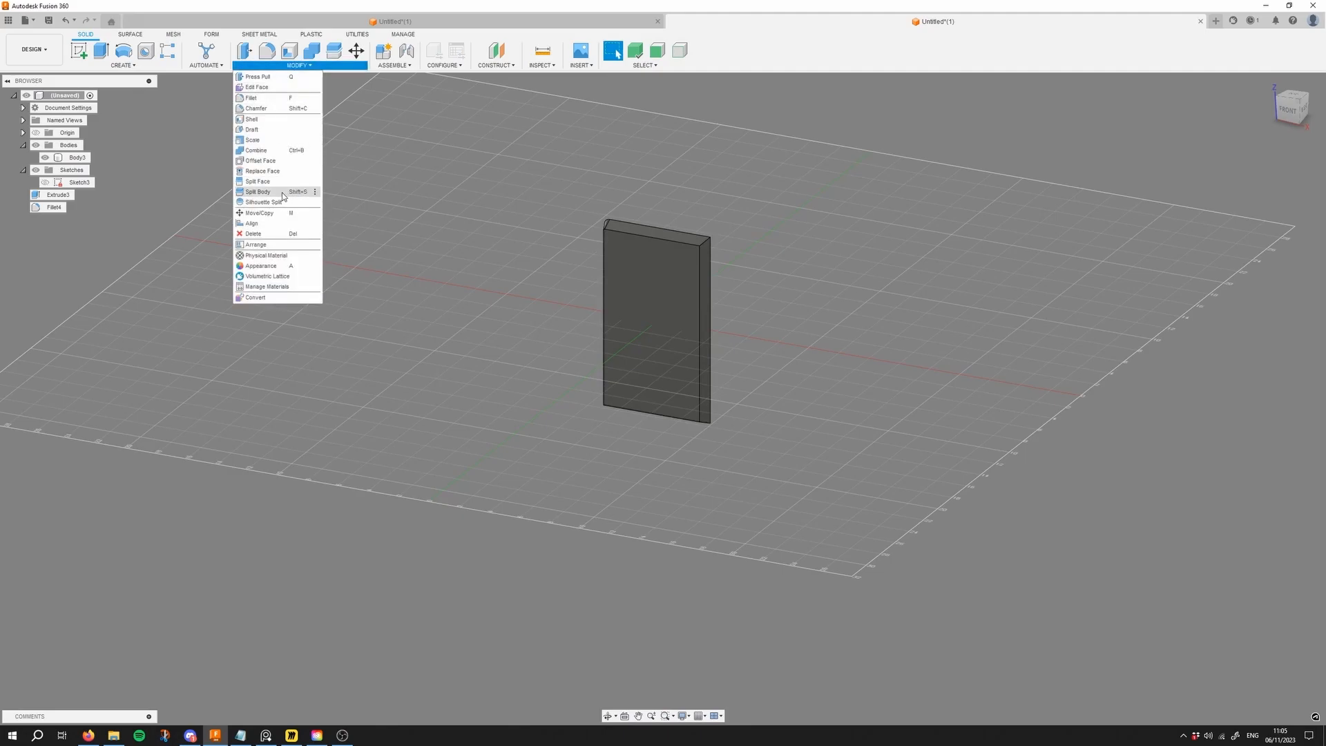
pyautogui.click(258, 191)
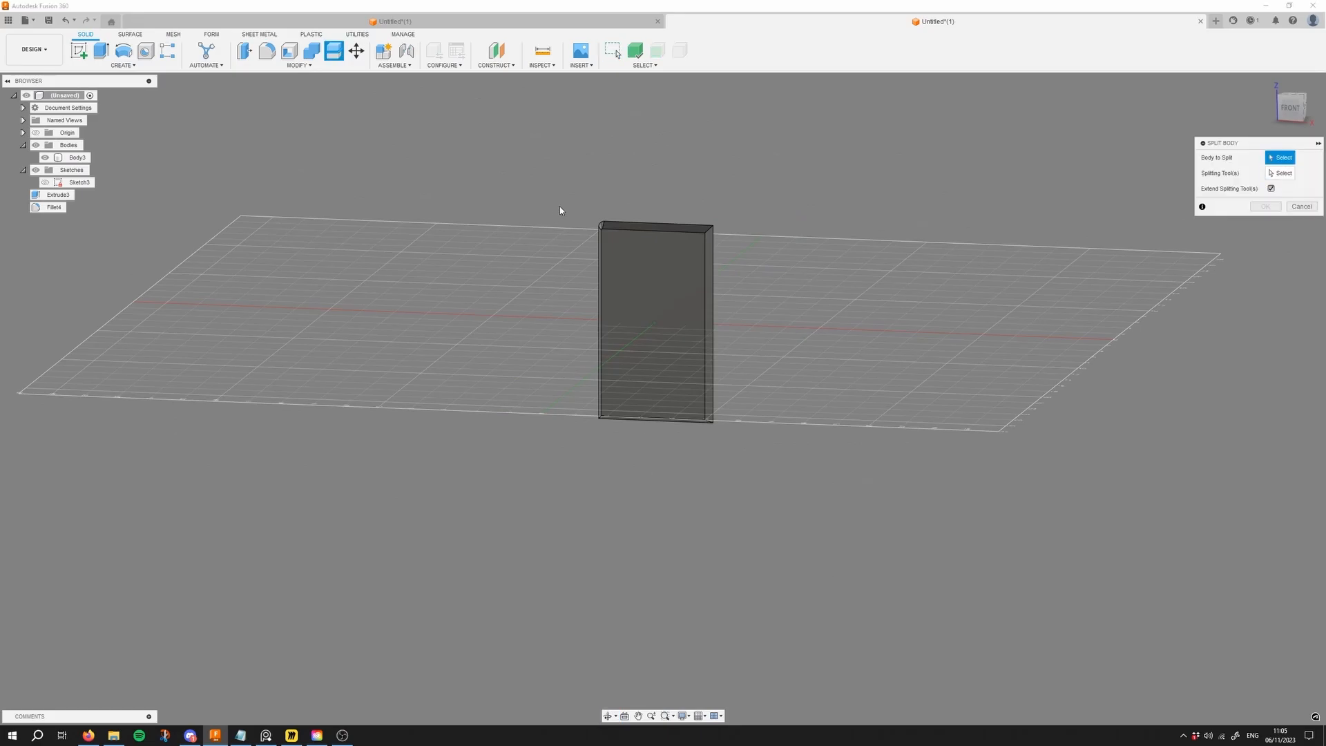
pyautogui.click(1278, 173)
pyautogui.keyDown('shift'); pyautogui.moveTo(909, 211); pyautogui.dragTo(1095, 225, button='middle'); pyautogui.keyUp('shift')
pyautogui.click(702, 305)
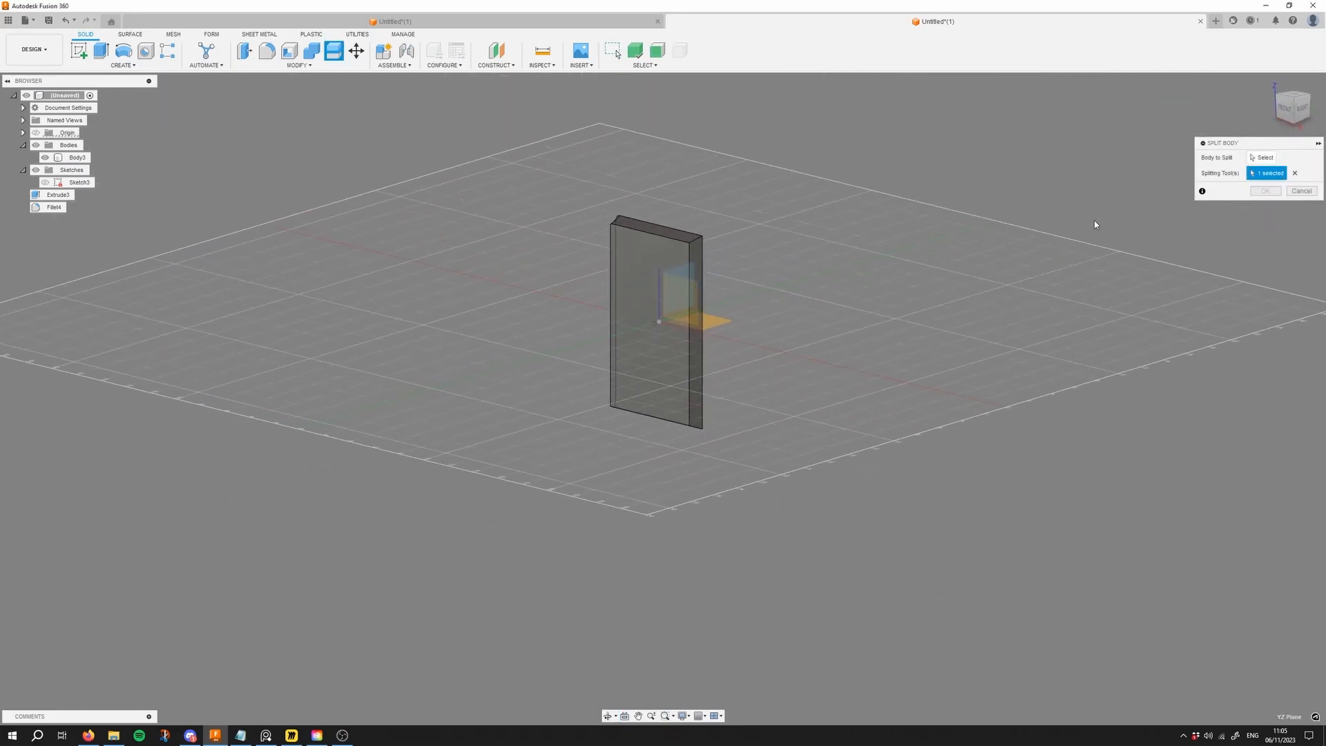
pyautogui.click(1262, 157)
pyautogui.click(696, 263)
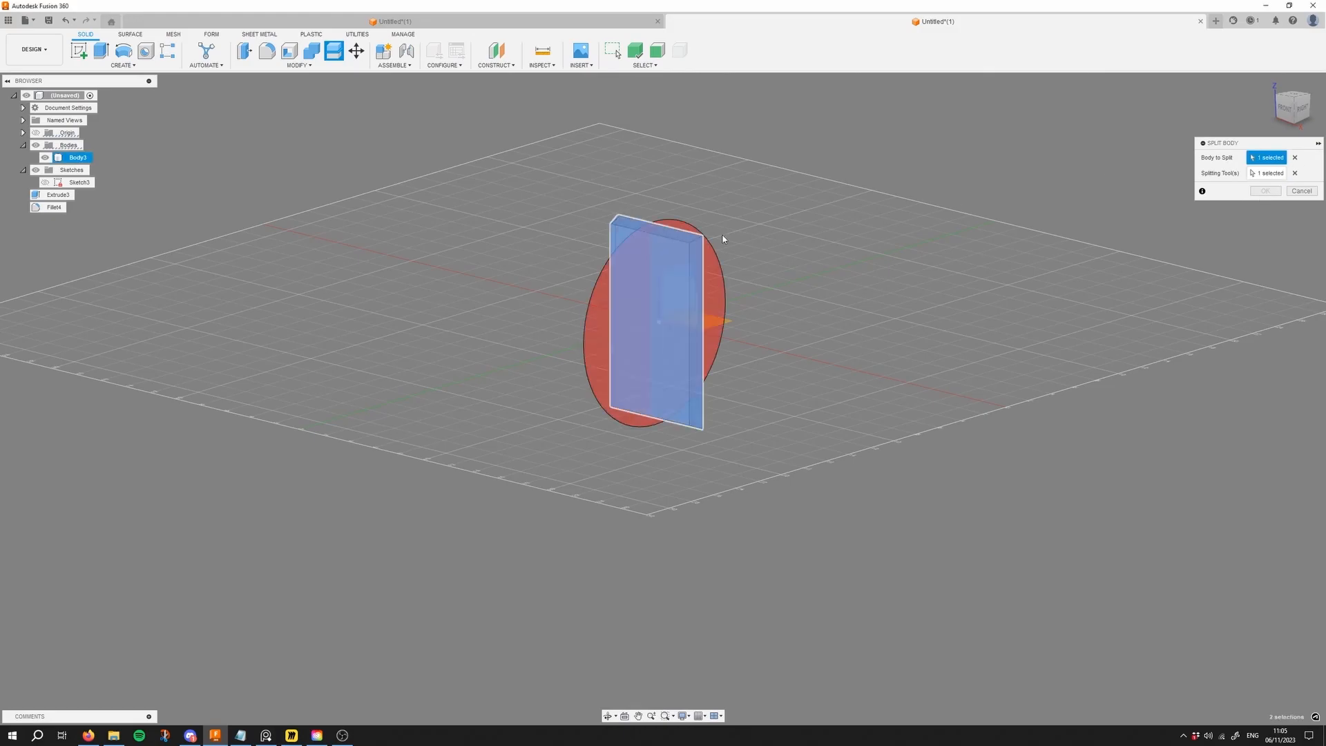
pyautogui.click(1266, 191)
# Step: Delete the vertical half of the plate that has no filleted corner
pyautogui.keyDown('shift'); pyautogui.moveTo(1159, 192); pyautogui.dragTo(846, 208, button='middle'); pyautogui.keyUp('shift')
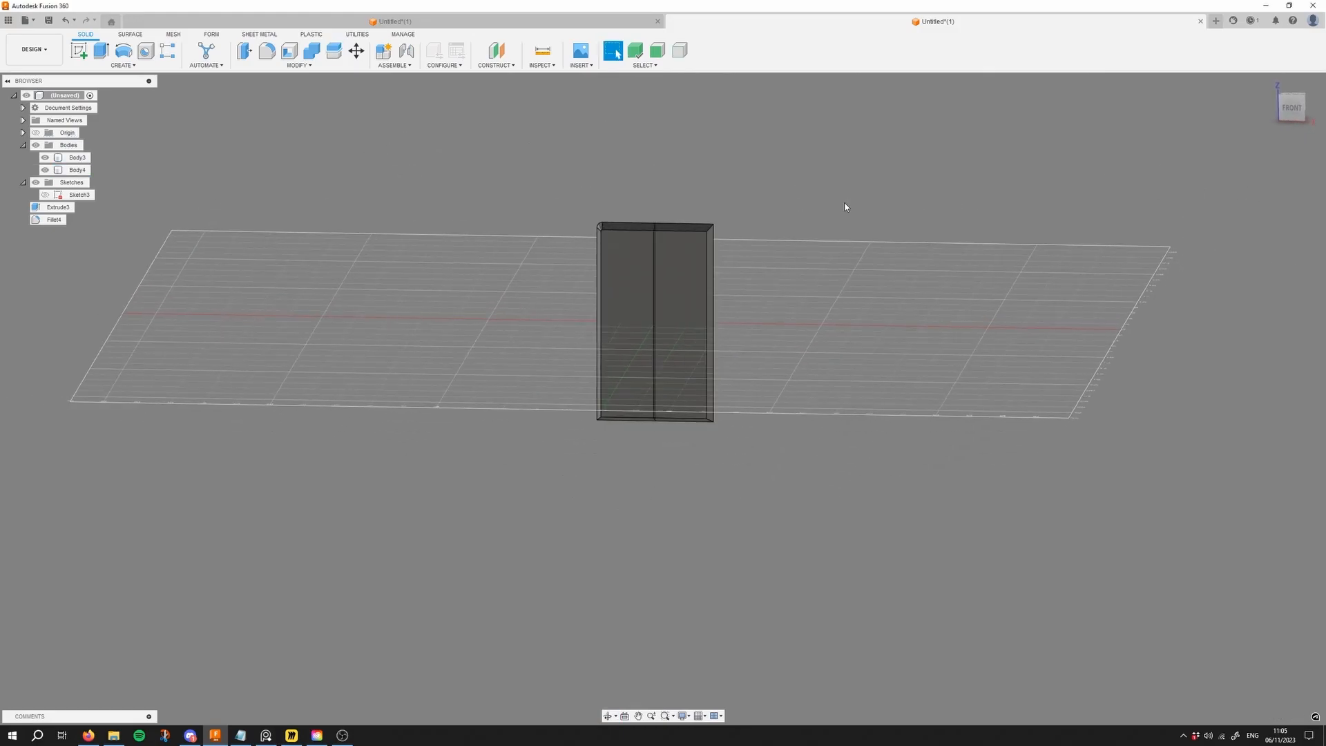
pyautogui.keyDown('shift'); pyautogui.moveTo(792, 242); pyautogui.dragTo(746, 288, button='middle'); pyautogui.keyUp('shift')
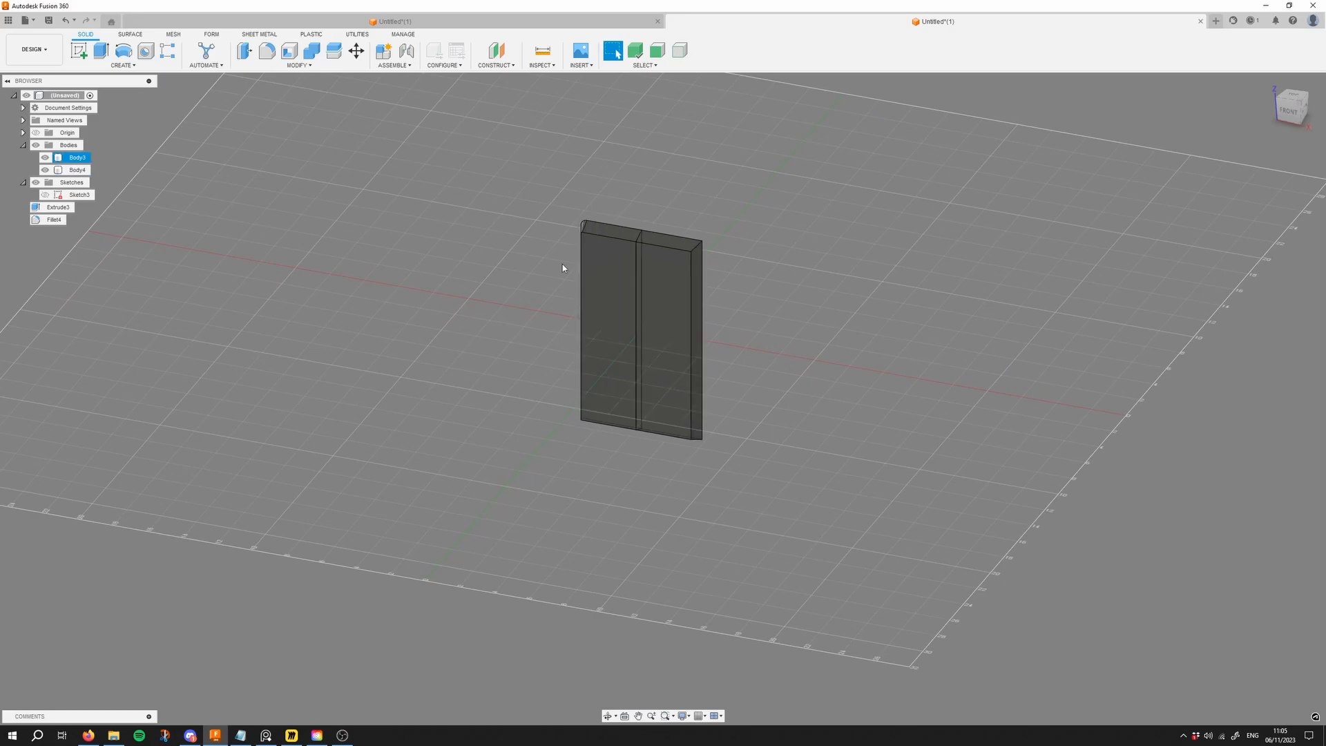
pyautogui.keyDown('shift'); pyautogui.moveTo(556, 273); pyautogui.dragTo(601, 251, button='middle'); pyautogui.keyUp('shift')
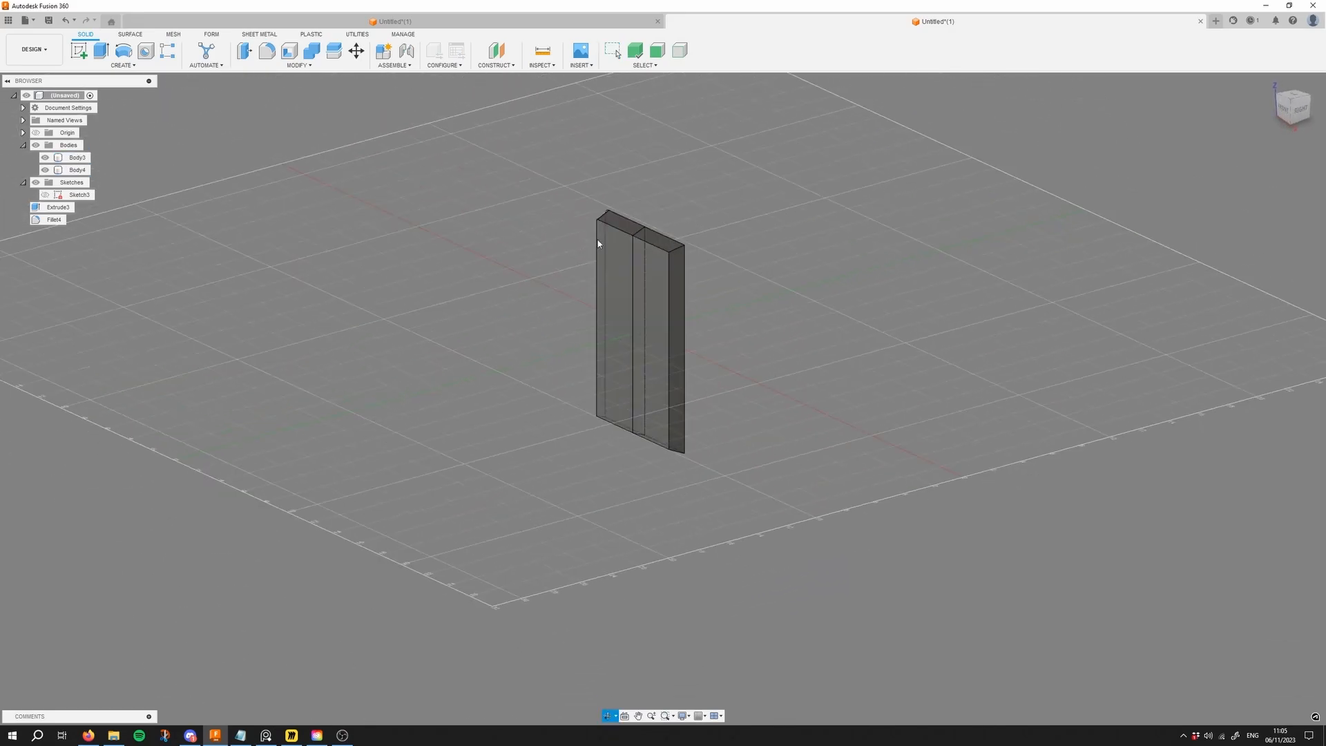
pyautogui.click(686, 263)
pyautogui.press('Delete')
pyautogui.keyDown('shift'); pyautogui.moveTo(683, 270); pyautogui.dragTo(746, 271, button='middle'); pyautogui.keyUp('shift')
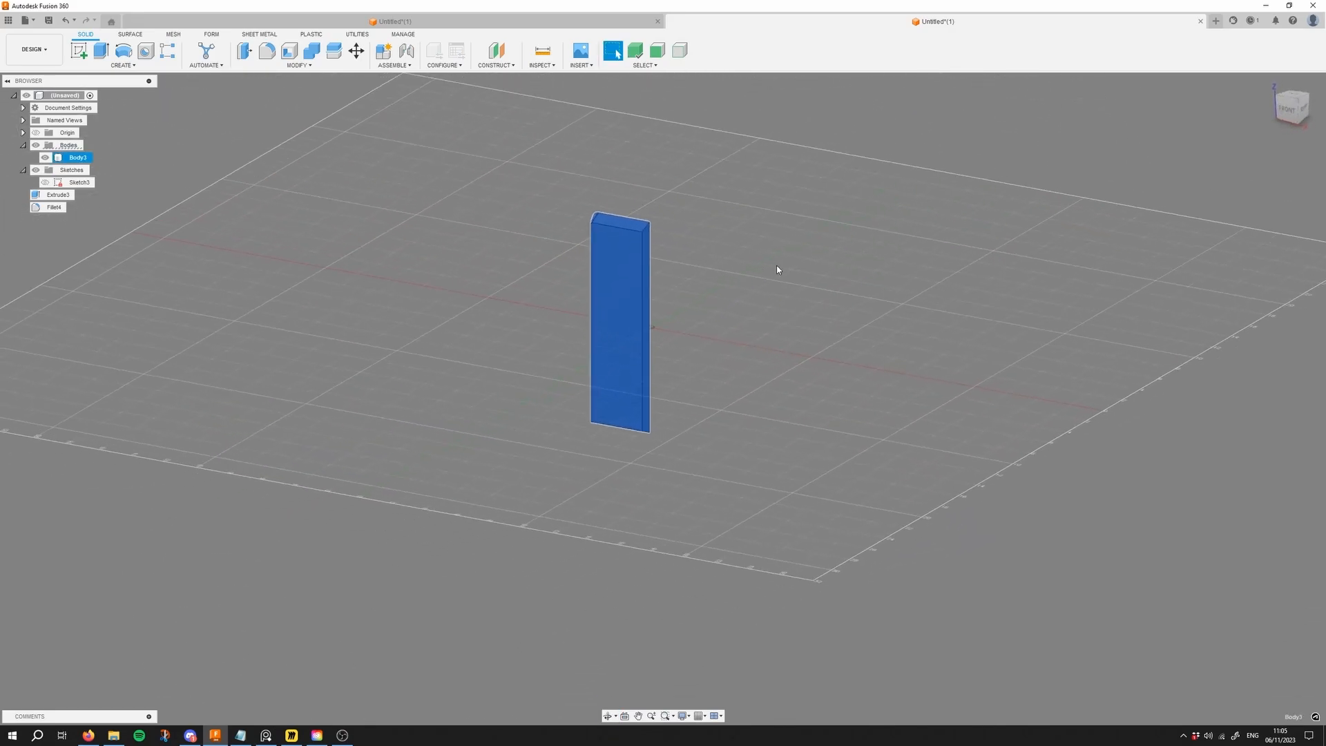
# Step: Split the remaining half body across its height, using the horizontal origin plane as the splitting tool
pyautogui.keyDown('shift'); pyautogui.moveTo(625, 283); pyautogui.dragTo(748, 275, button='middle'); pyautogui.keyUp('shift')
pyautogui.hotkey('shift', 's')
pyautogui.click(1280, 174)
pyautogui.keyDown('shift'); pyautogui.moveTo(875, 276); pyautogui.dragTo(795, 297, button='middle'); pyautogui.keyUp('shift')
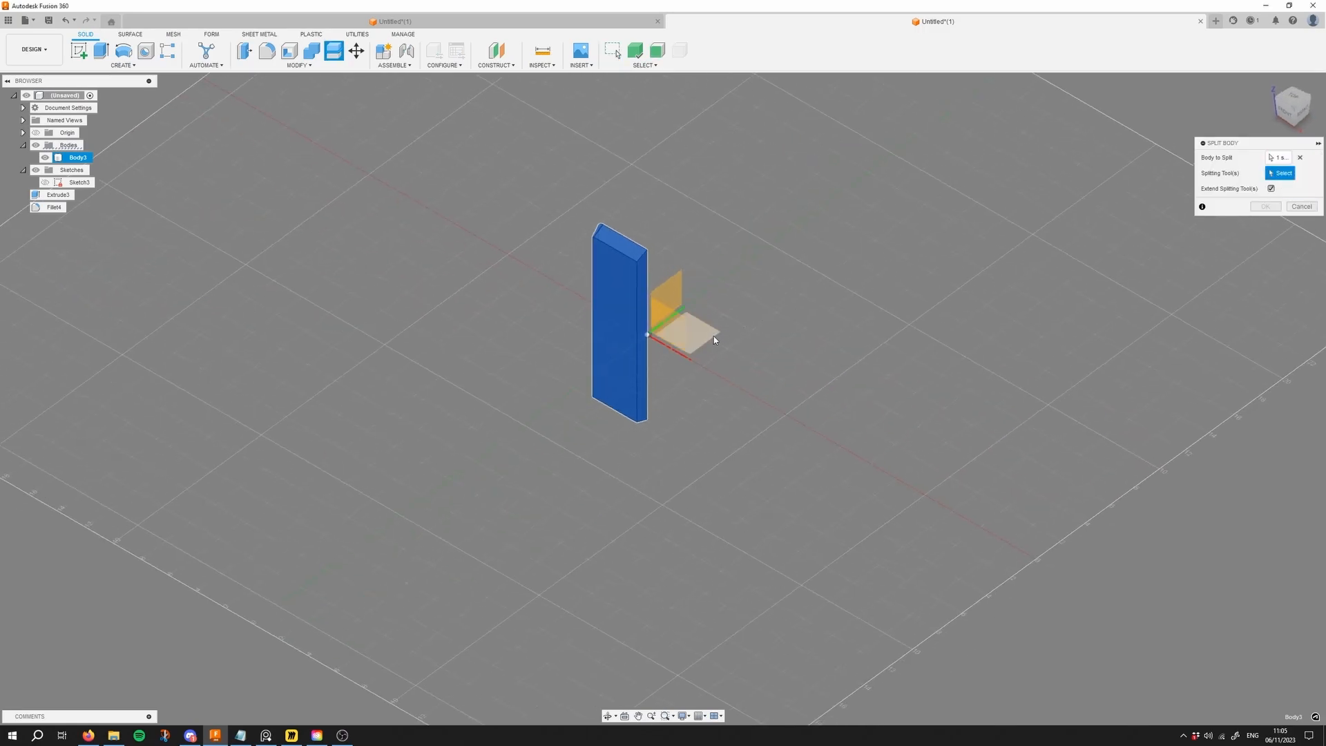
pyautogui.click(681, 330)
pyautogui.press('Return')
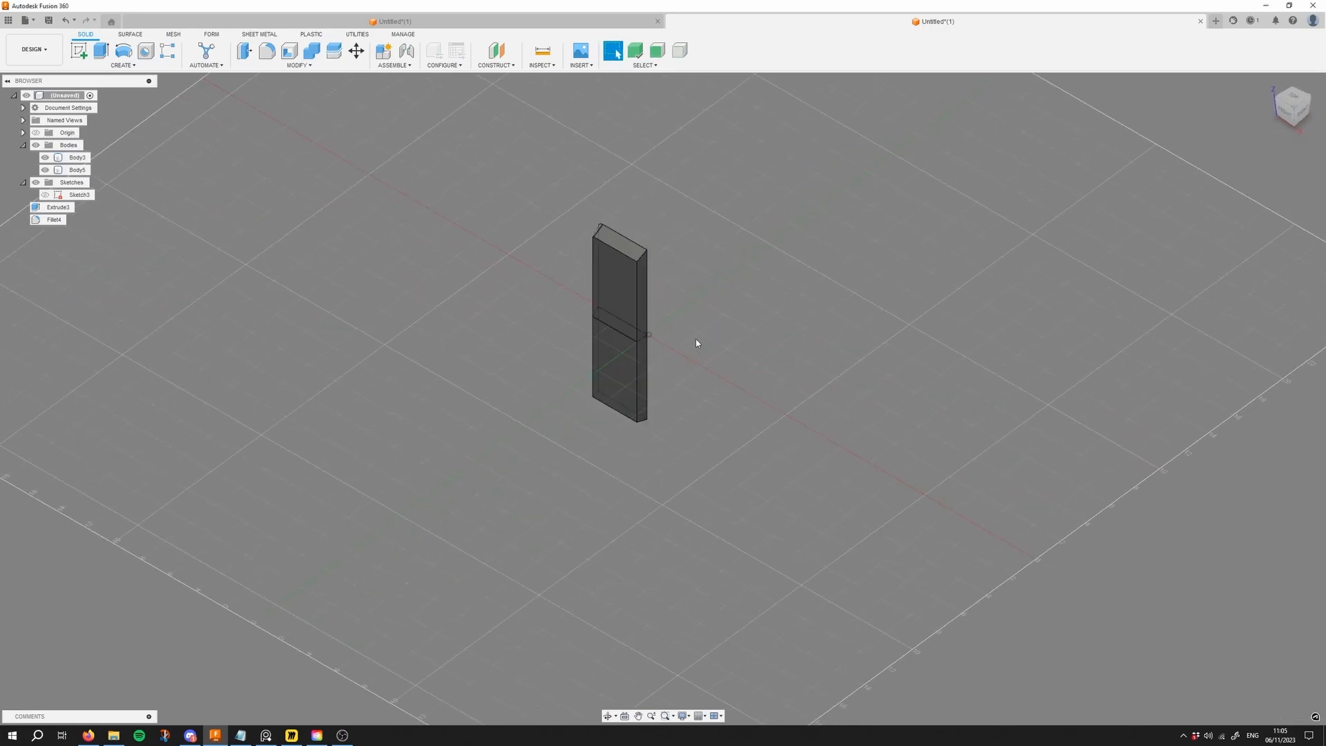
# Step: Delete the lower piece of the split body and select the remaining upper quarter with the filleted corner
pyautogui.click(618, 361)
pyautogui.press('Delete')
pyautogui.keyDown('shift'); pyautogui.moveTo(617, 361); pyautogui.dragTo(702, 320, button='middle'); pyautogui.keyUp('shift')
pyautogui.scroll(3, 609, 275)
pyautogui.click(609, 275)
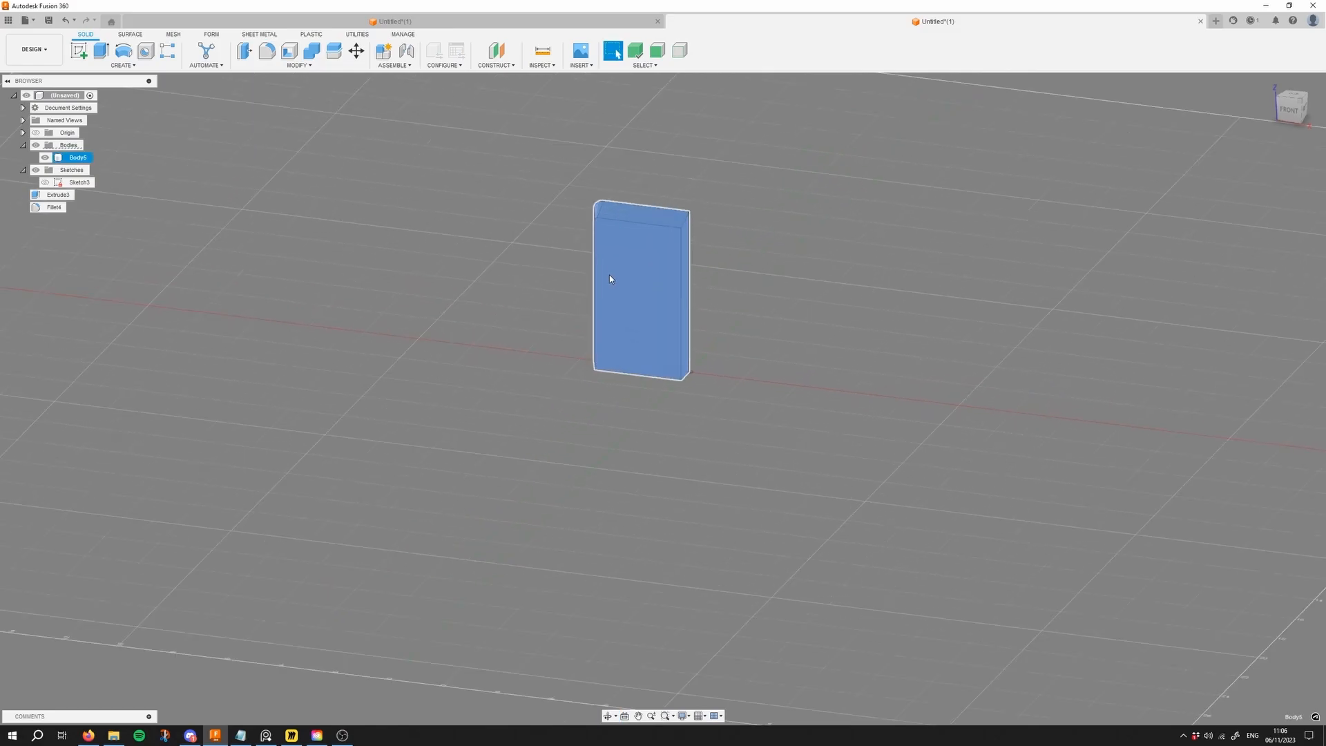
pyautogui.press('s')
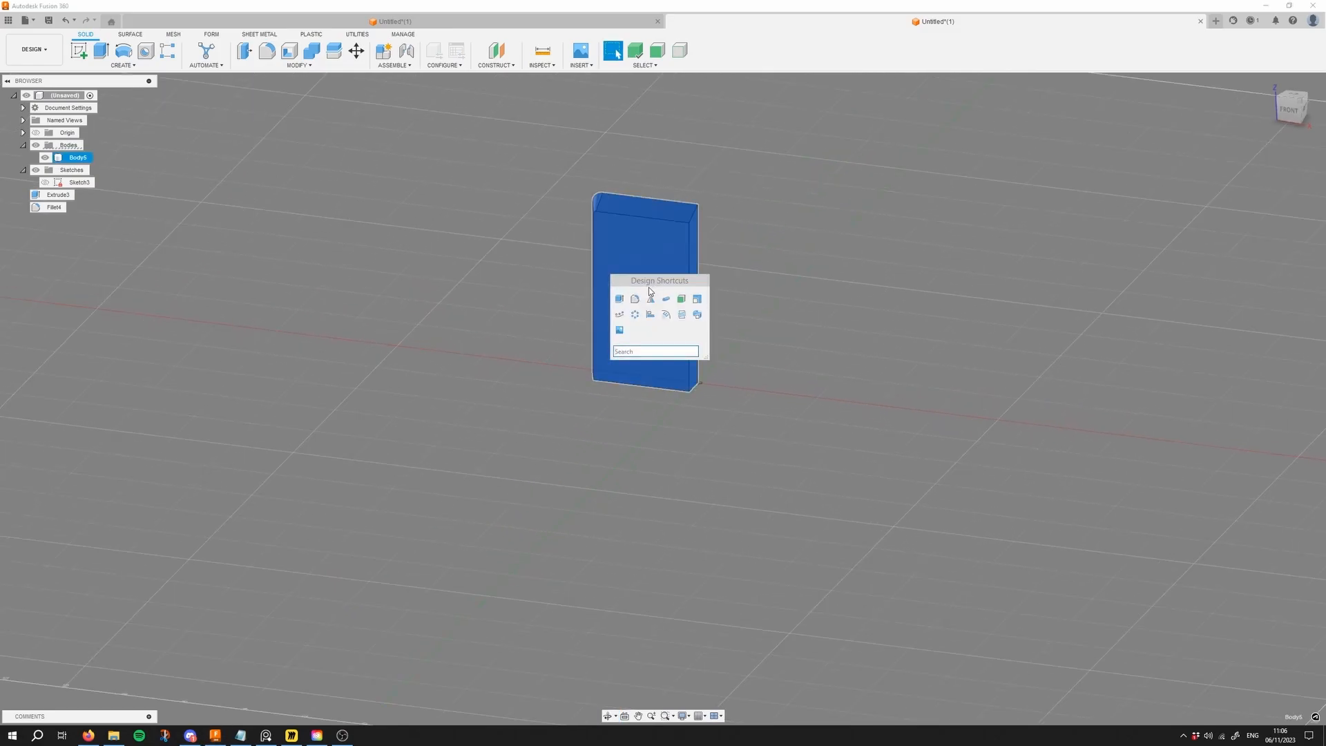
pyautogui.write('mirro')
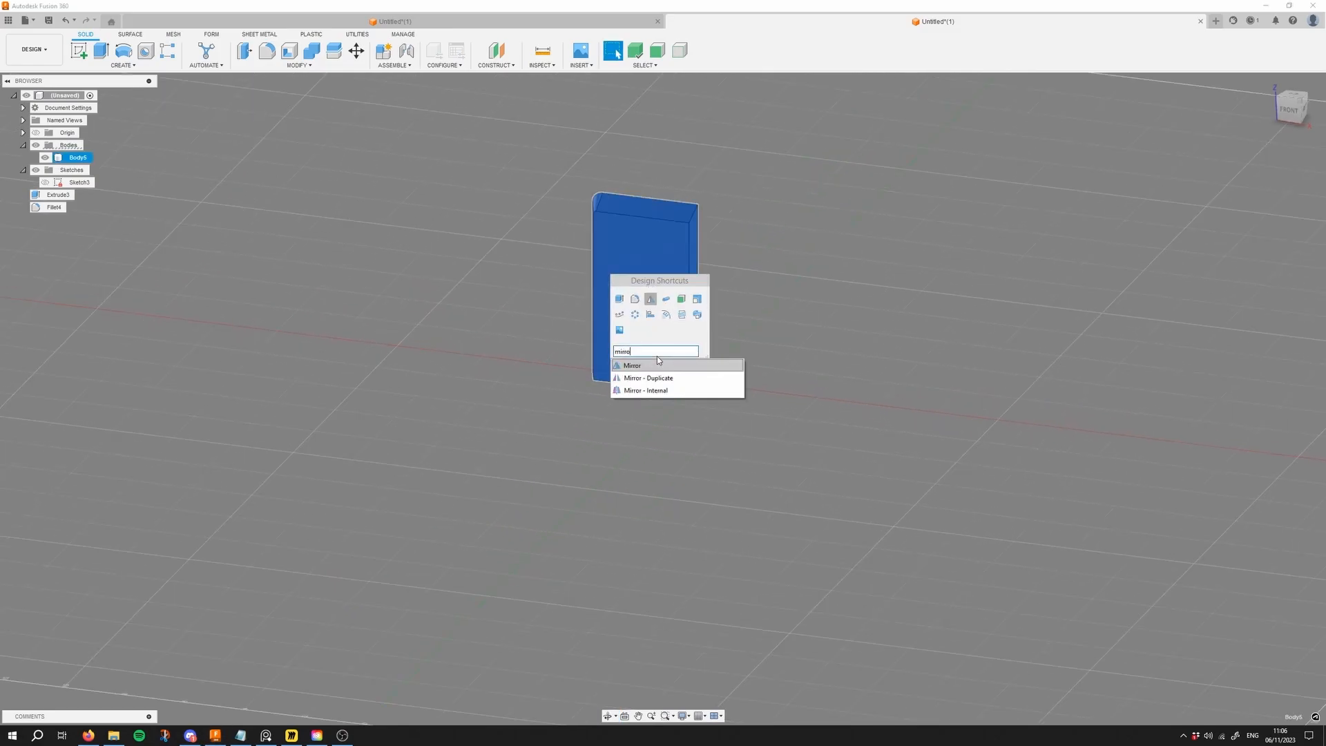
pyautogui.press('Escape')
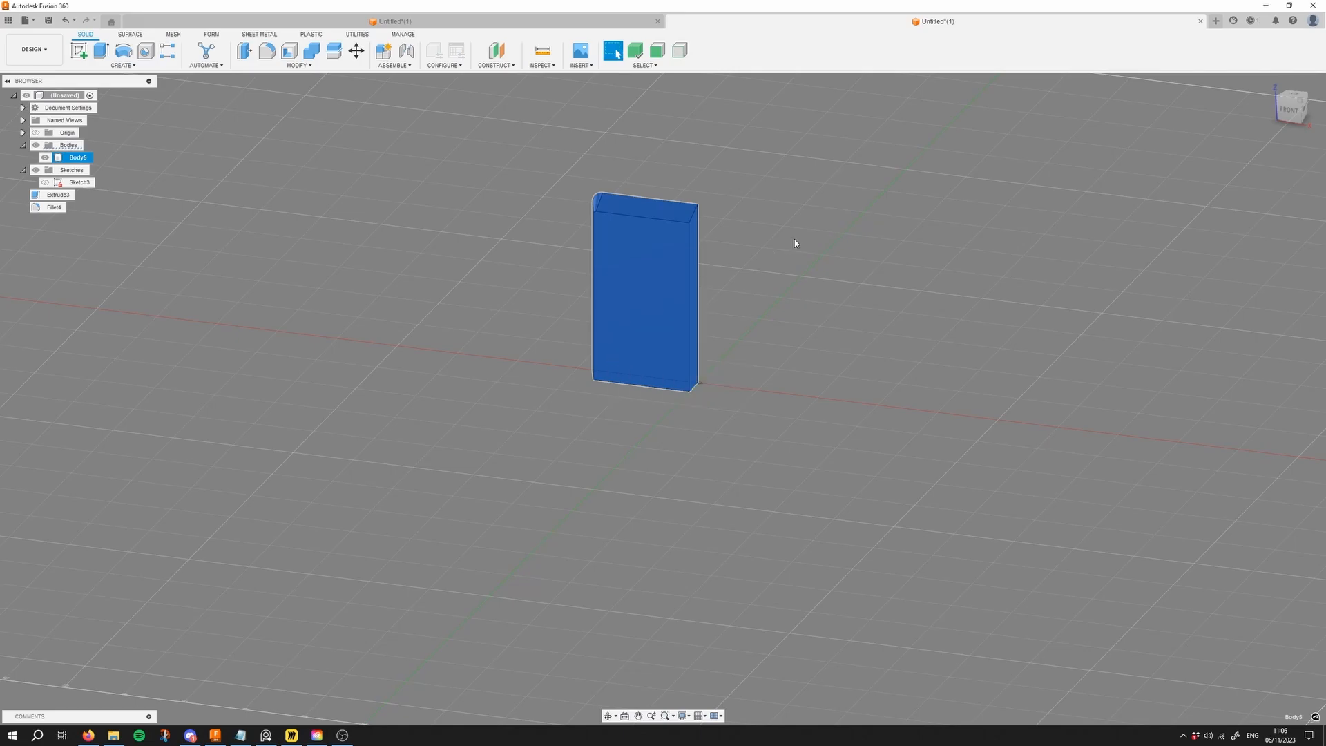
# Step: Mirror the selected quarter body across its inner vertical cut face, with the operation set to Join
pyautogui.press('s')
pyautogui.click(708, 291)
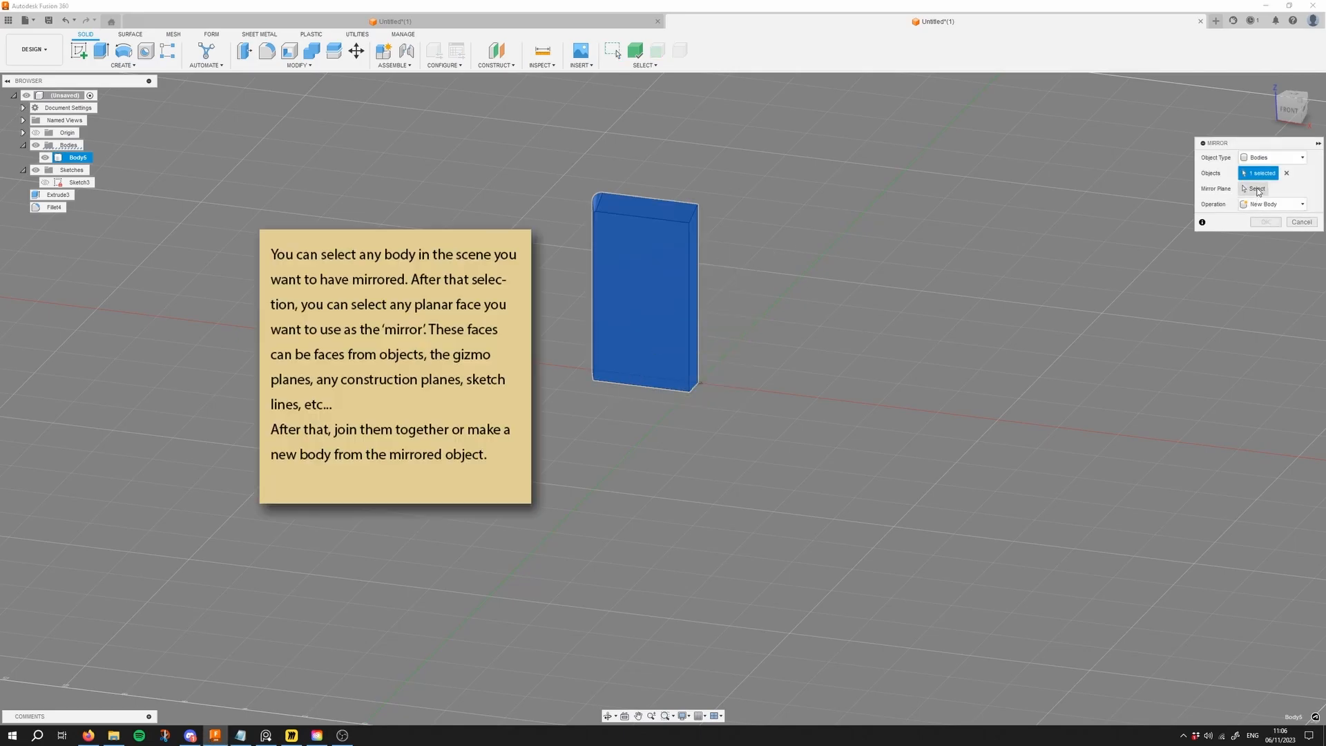
pyautogui.click(694, 247)
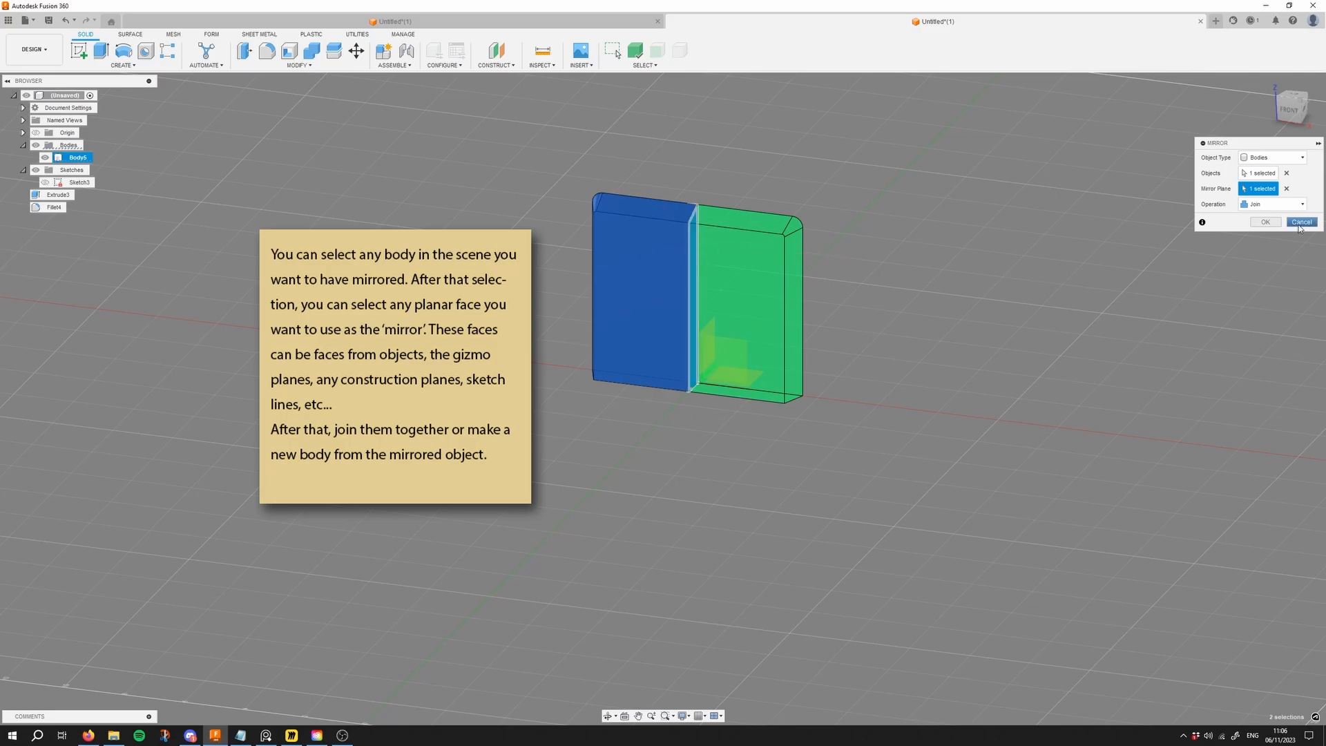
pyautogui.keyDown('shift'); pyautogui.moveTo(1036, 283); pyautogui.dragTo(1083, 241, button='middle'); pyautogui.keyUp('shift')
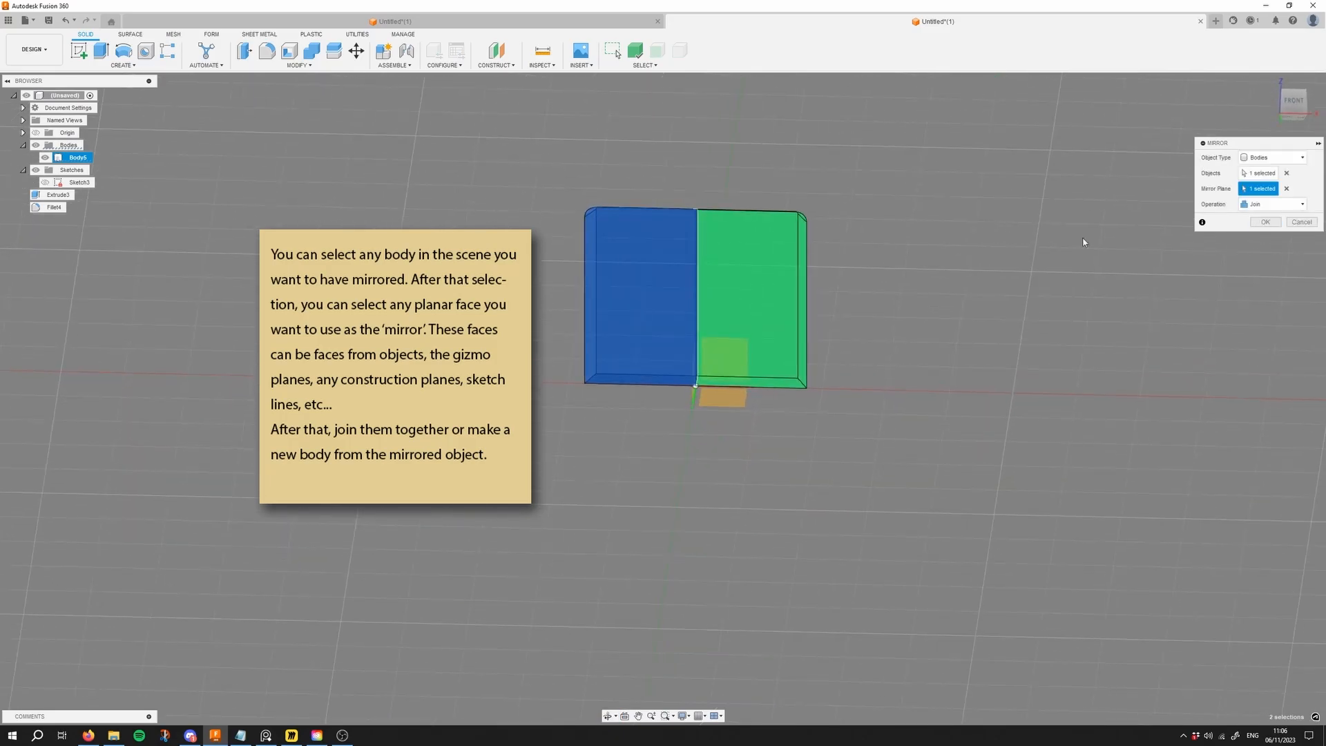
pyautogui.click(1263, 222)
# Step: Mirror the joined upper half across its bottom cut face with the Join operation to complete the plate
pyautogui.keyDown('shift'); pyautogui.moveTo(891, 210); pyautogui.dragTo(1037, 276, button='middle'); pyautogui.keyUp('shift')
pyautogui.click(757, 253)
pyautogui.press('s')
pyautogui.click(829, 275)
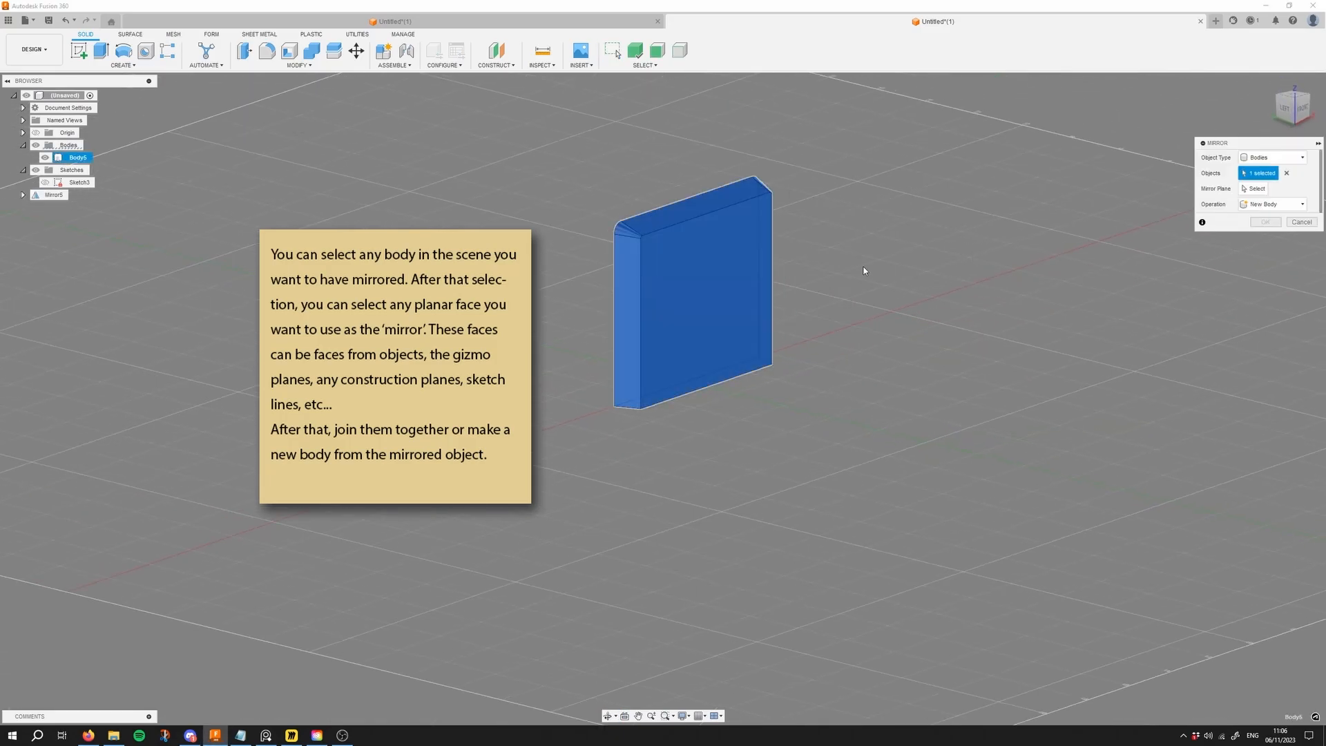
pyautogui.keyDown('shift'); pyautogui.moveTo(829, 274); pyautogui.dragTo(817, 275, button='middle'); pyautogui.keyUp('shift')
pyautogui.click(749, 382)
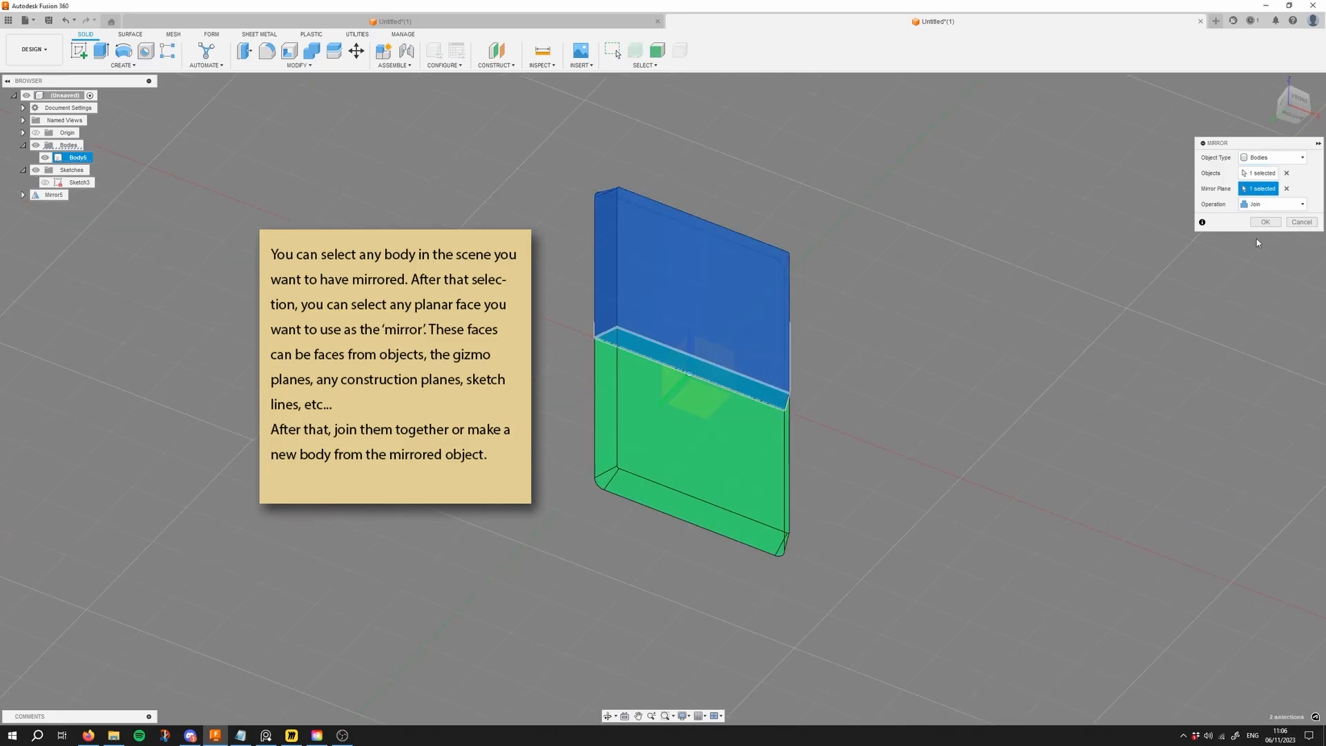
pyautogui.click(1266, 222)
pyautogui.keyDown('shift'); pyautogui.moveTo(899, 277); pyautogui.dragTo(889, 314, button='middle'); pyautogui.keyUp('shift')
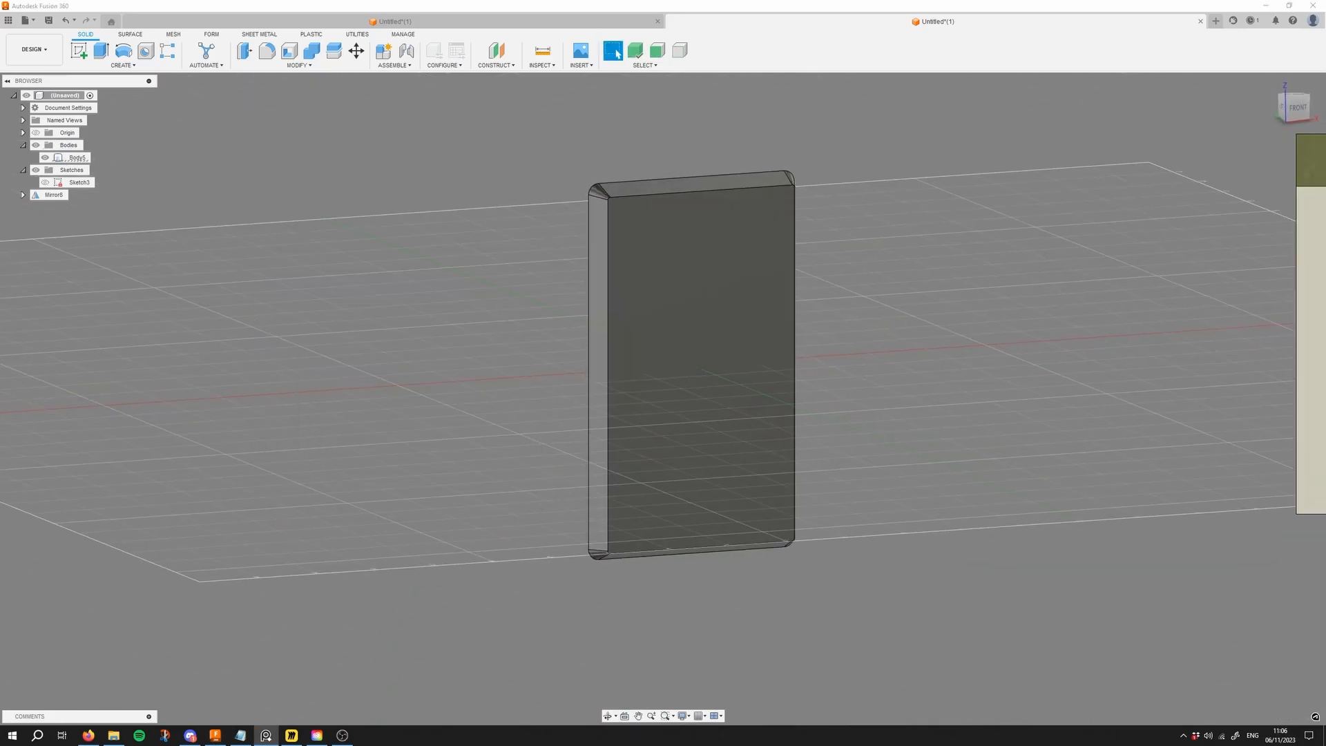
# Step: Fillet the edge loop around the plate's front face with a small constant radius, following the rounded edges in the reference image
pyautogui.moveTo(1325, 311); pyautogui.dragTo(758, 429)
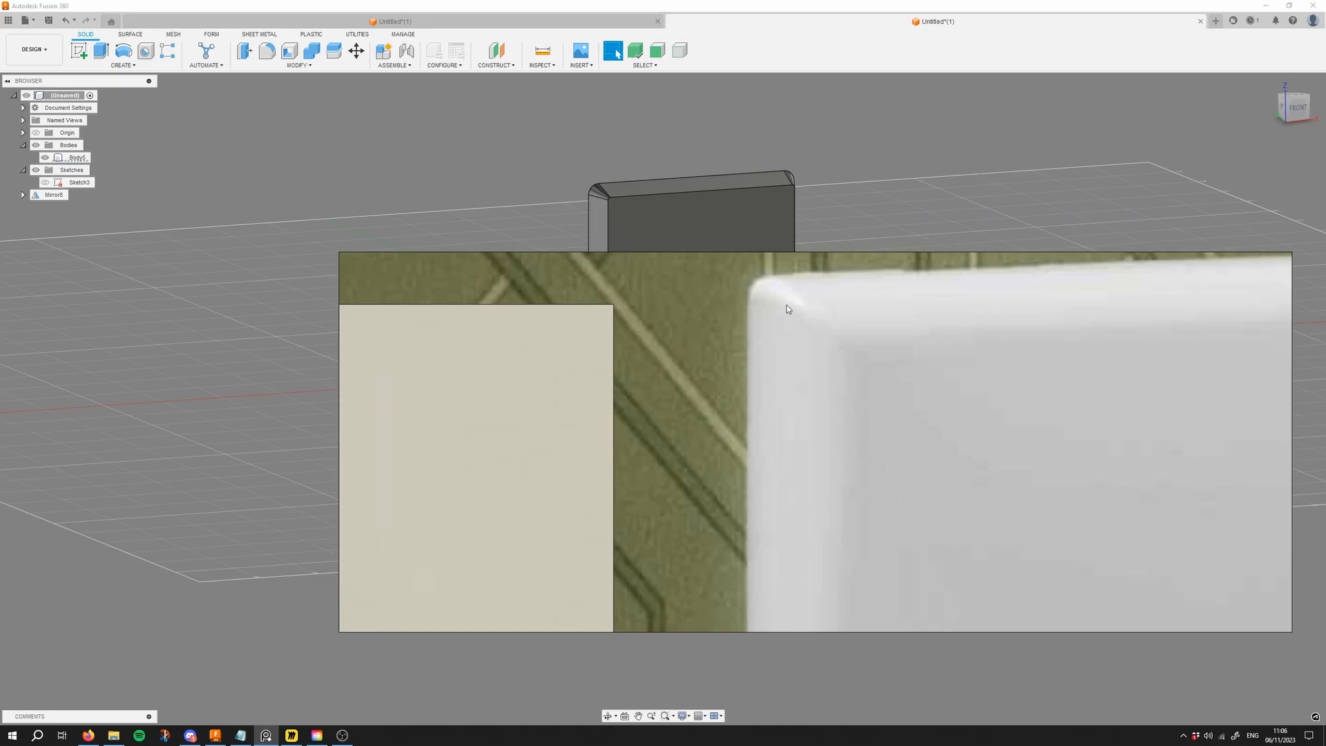
pyautogui.scroll(3, 660, 152)
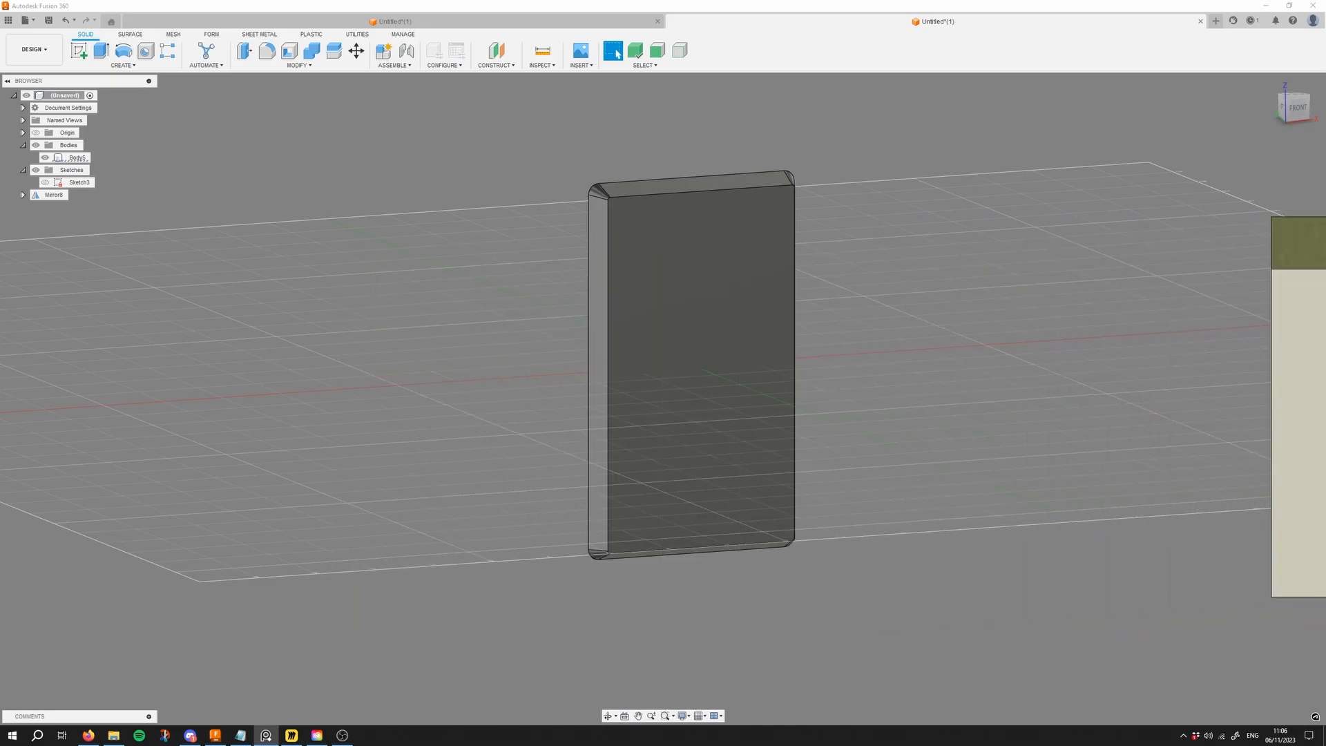
pyautogui.scroll(5, 600, 229)
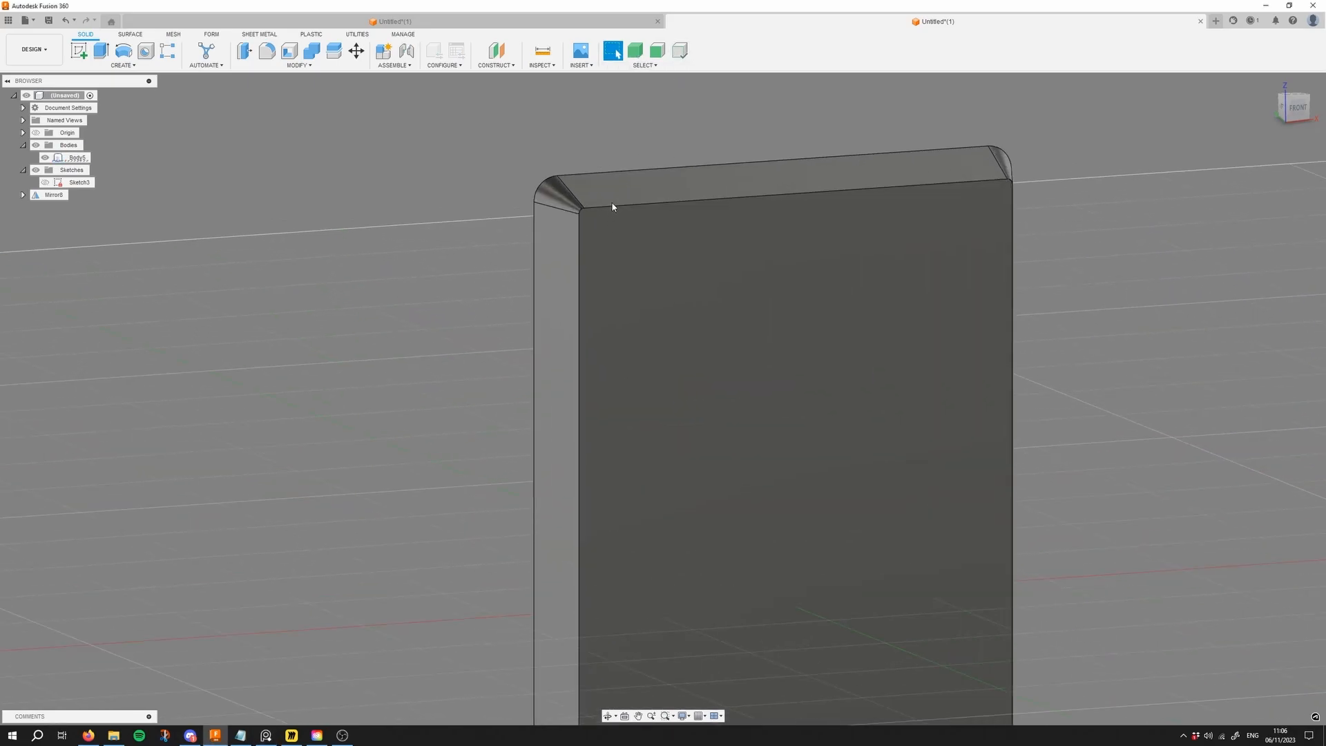
pyautogui.scroll(-4, 610, 211)
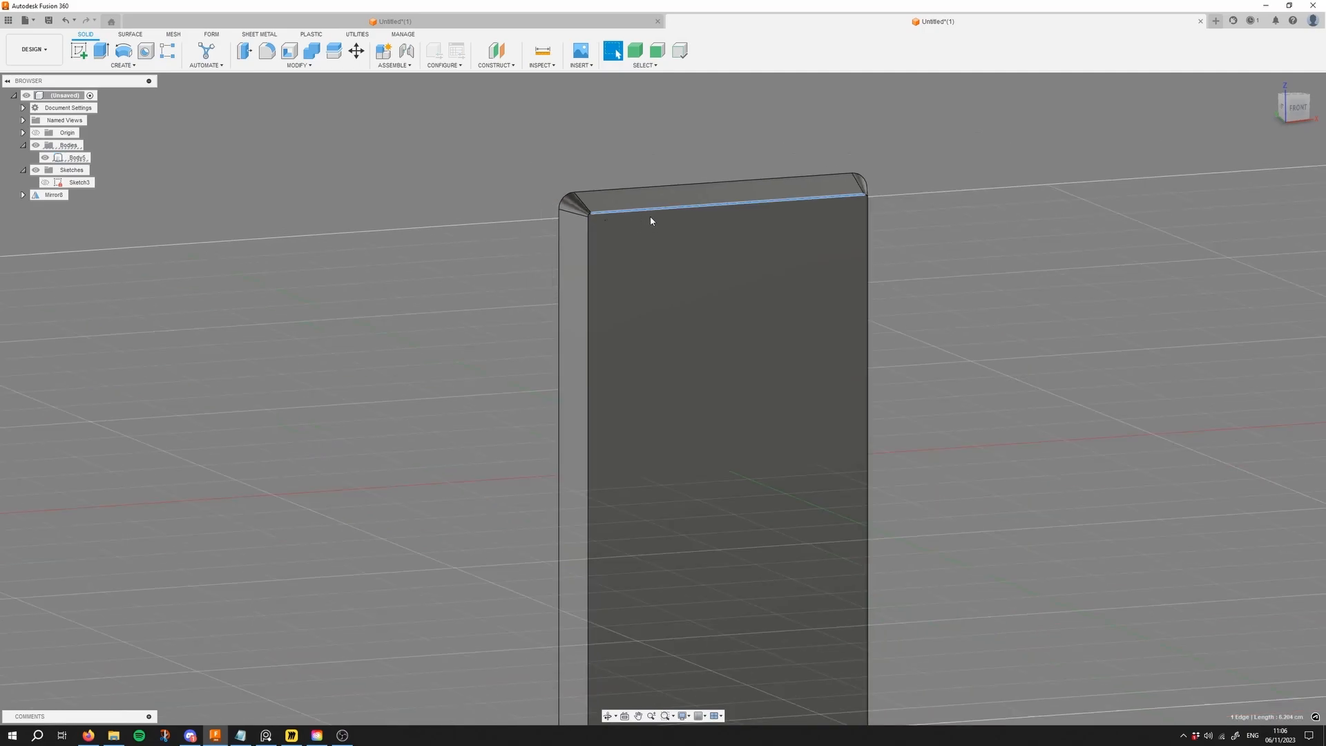
pyautogui.press('f')
pyautogui.click(859, 220)
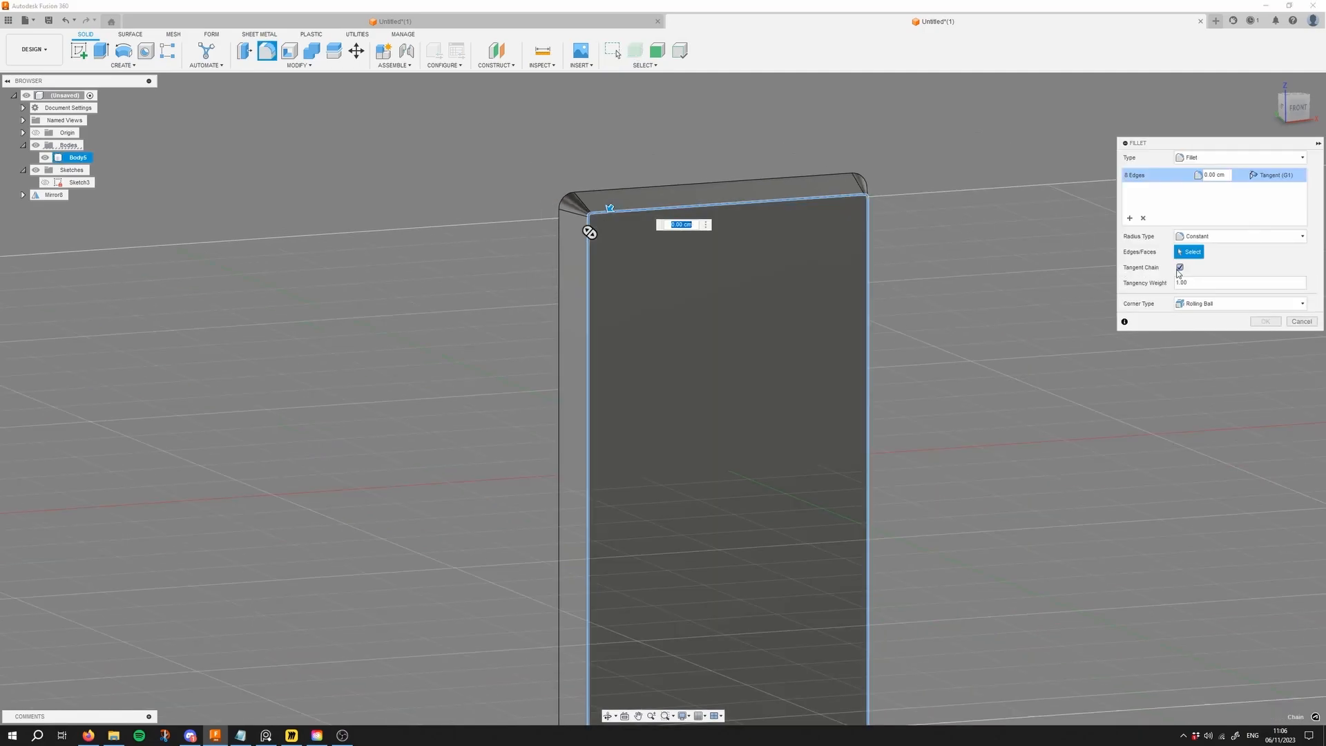
pyautogui.scroll(5, 587, 232)
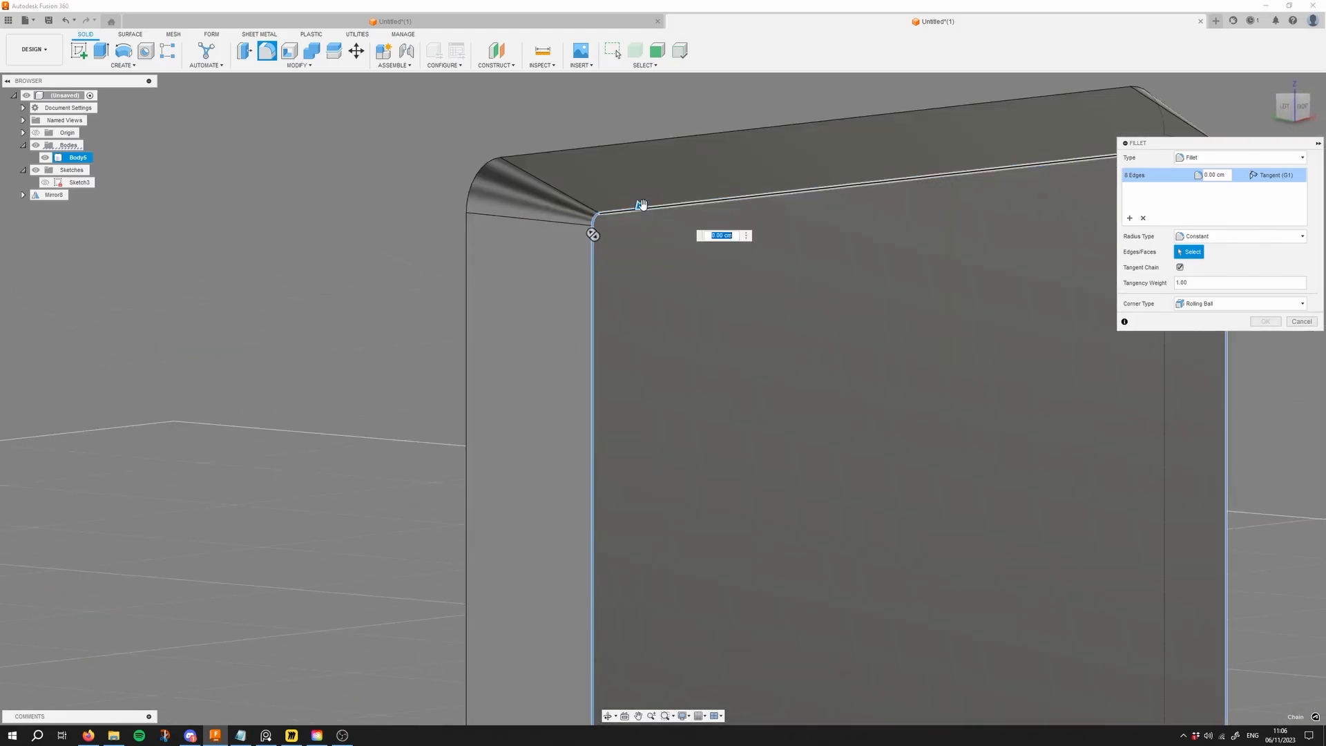
pyautogui.moveTo(642, 205); pyautogui.dragTo(696, 222)
pyautogui.click(1264, 322)
pyautogui.scroll(-8, 786, 239)
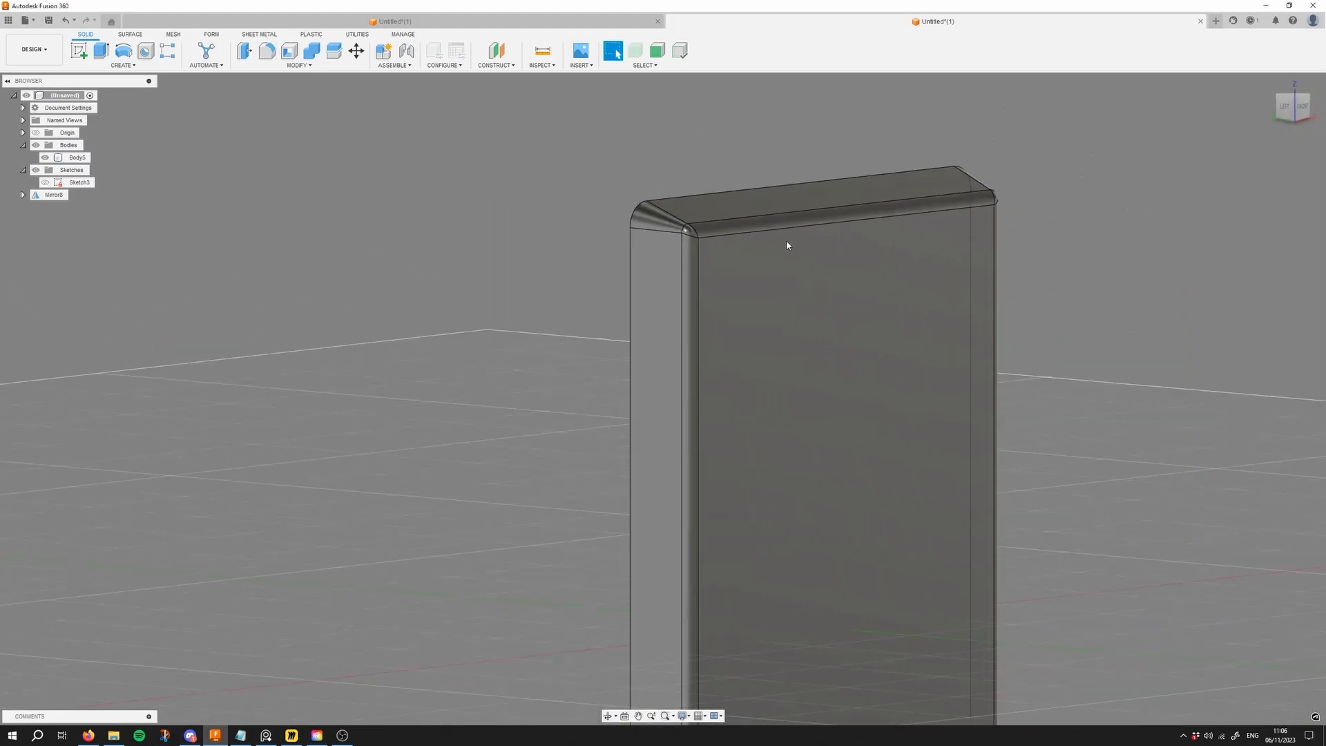
# Step: Create a sketch on the plate's large front face
pyautogui.keyDown('shift'); pyautogui.moveTo(937, 236); pyautogui.dragTo(1004, 225, button='middle'); pyautogui.keyUp('shift')
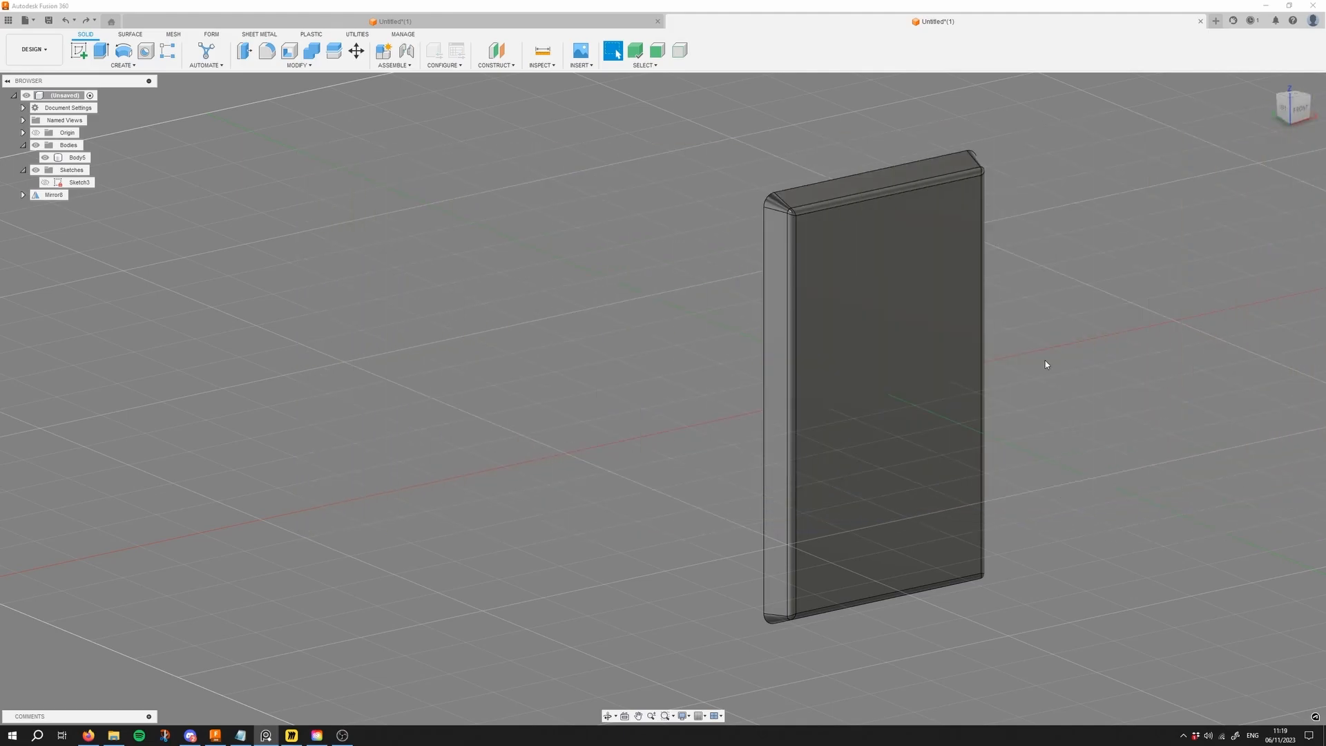
pyautogui.moveTo(1045, 364)
pyautogui.keyDown('shift'); pyautogui.mouseDown(button='middle')
pyautogui.moveTo(1027, 346)
pyautogui.moveTo(1021, 359)
pyautogui.moveTo(1040, 365)
pyautogui.mouseUp(button='middle'); pyautogui.keyUp('shift')
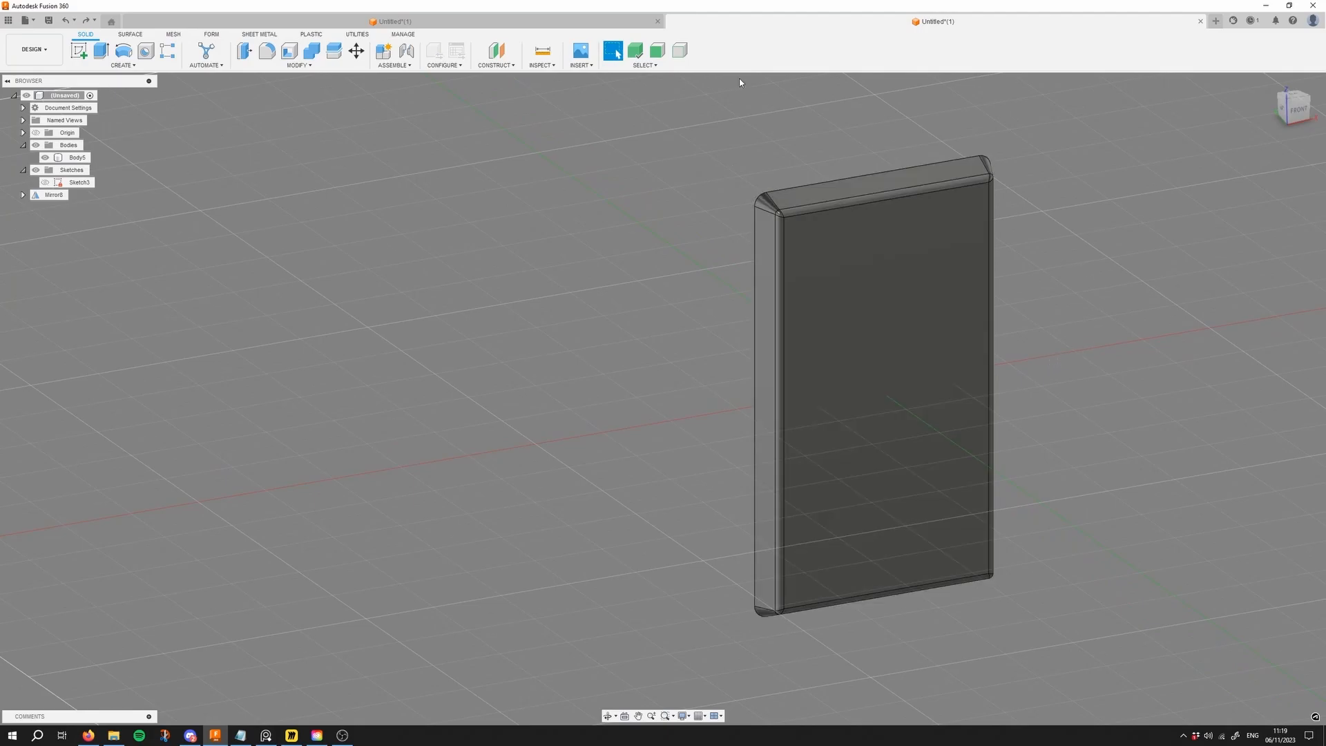
pyautogui.click(890, 282)
pyautogui.click(629, 250)
pyautogui.click(131, 65)
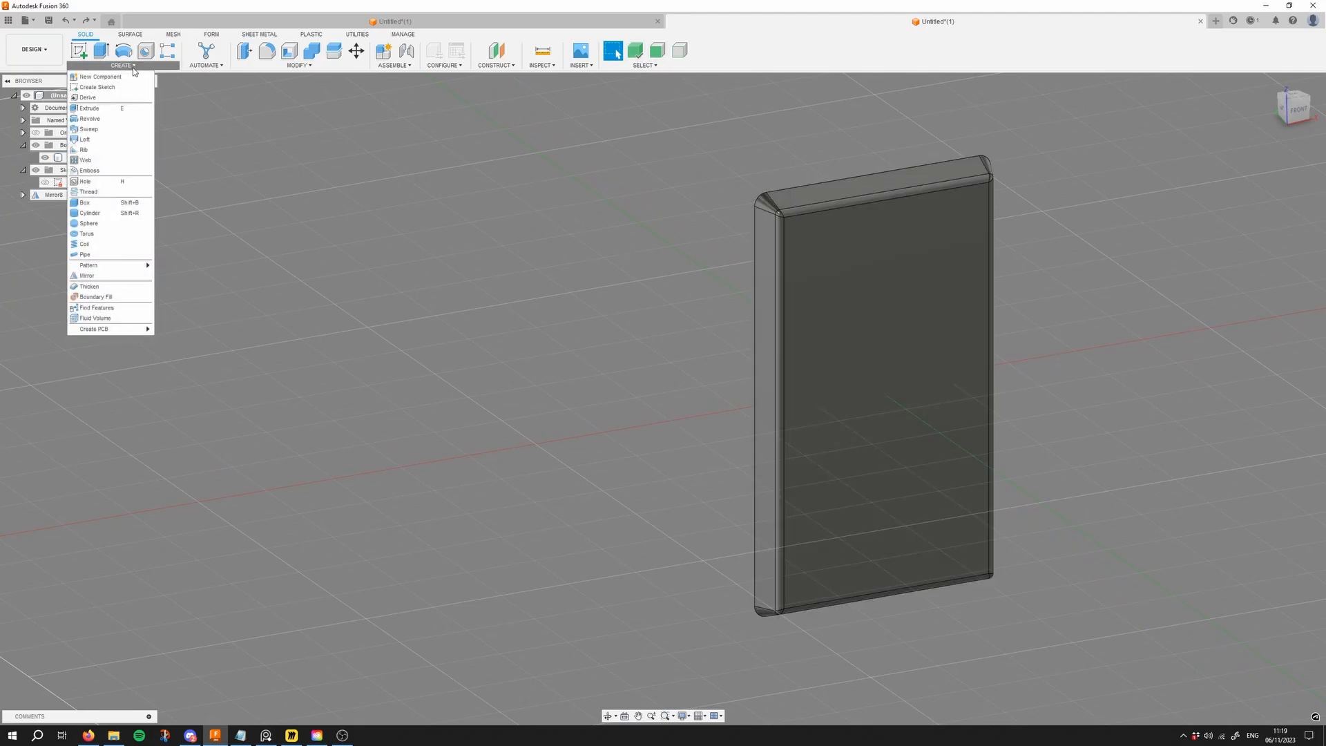
pyautogui.click(102, 88)
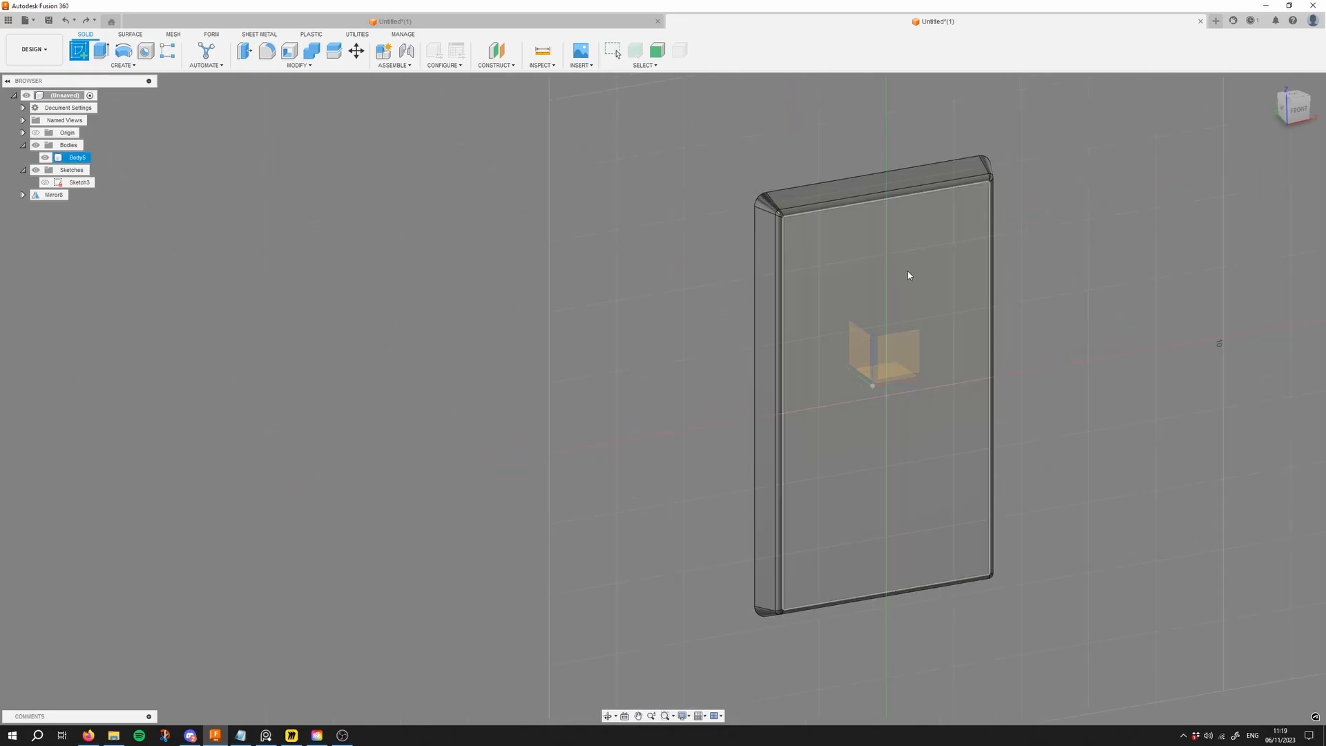
pyautogui.click(908, 275)
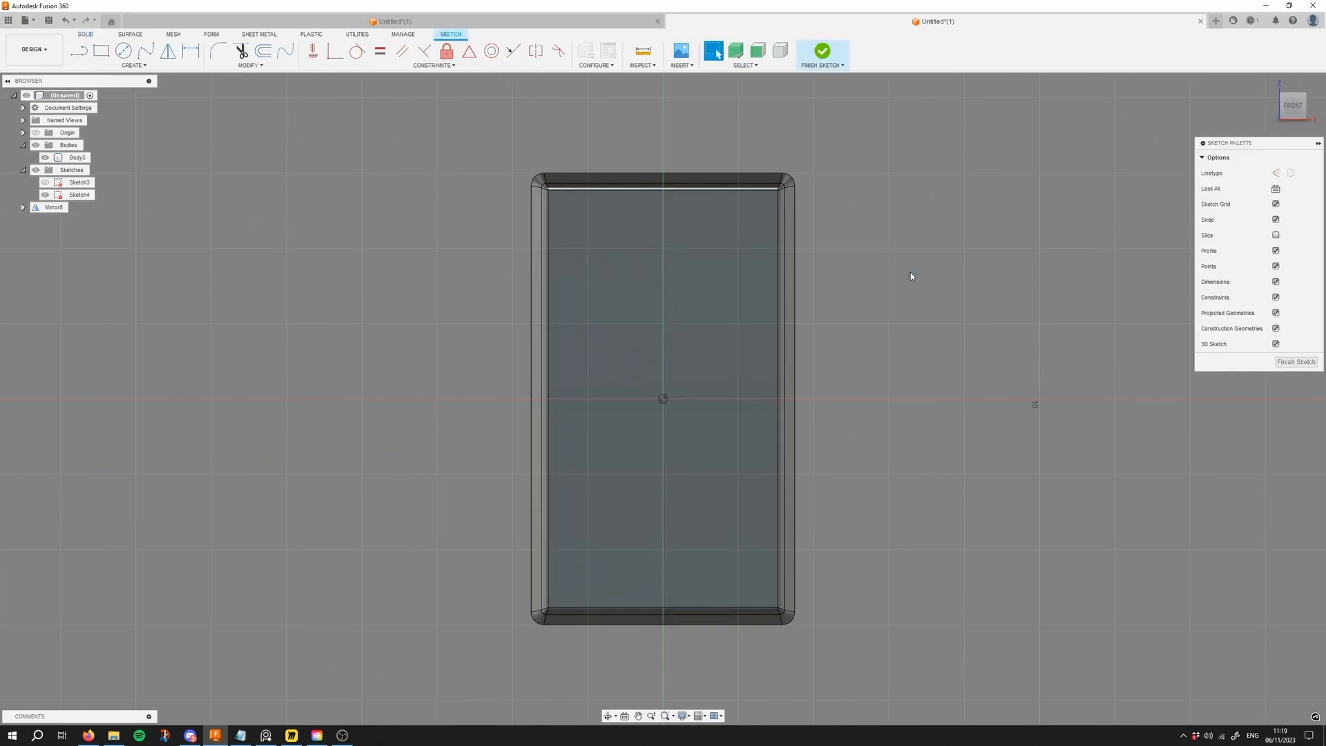
# Step: Draw a center rectangle about 1.25 cm wide and 3 cm high on the sketch origin and finish the sketch
pyautogui.press('s')
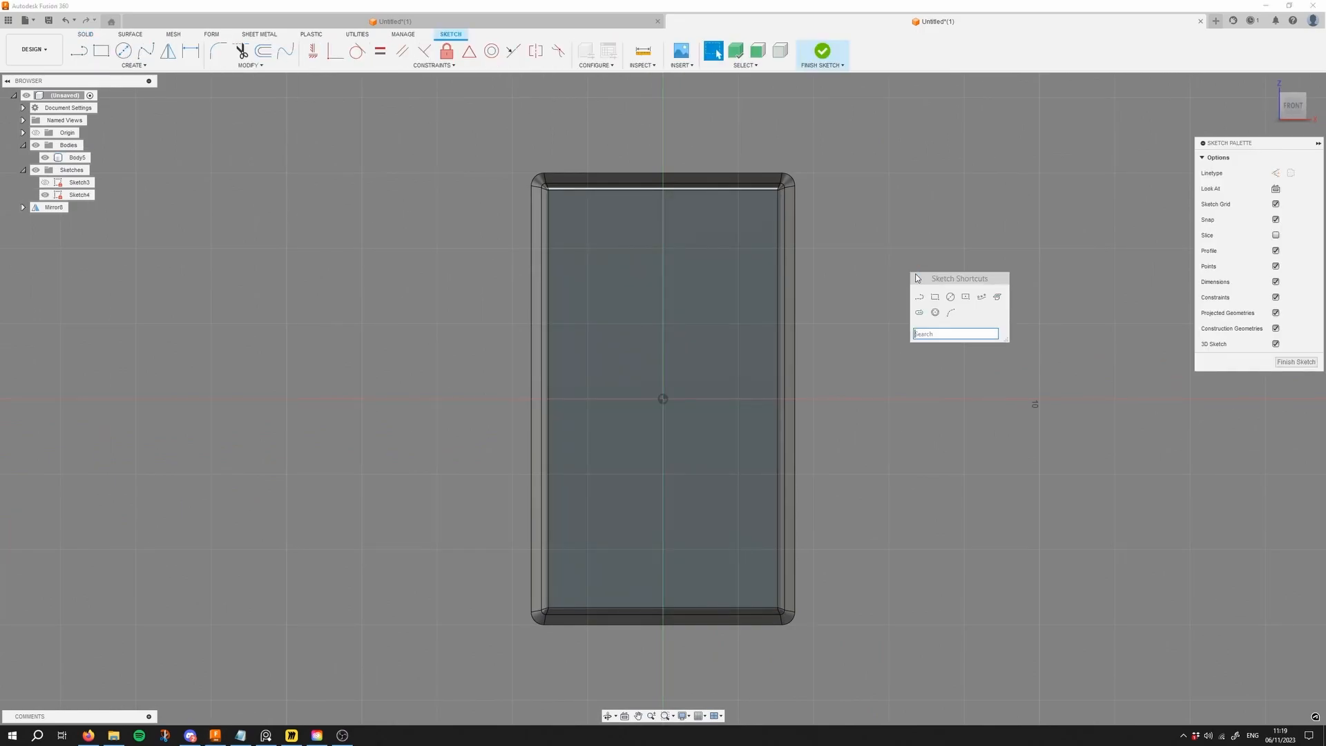
pyautogui.click(970, 298)
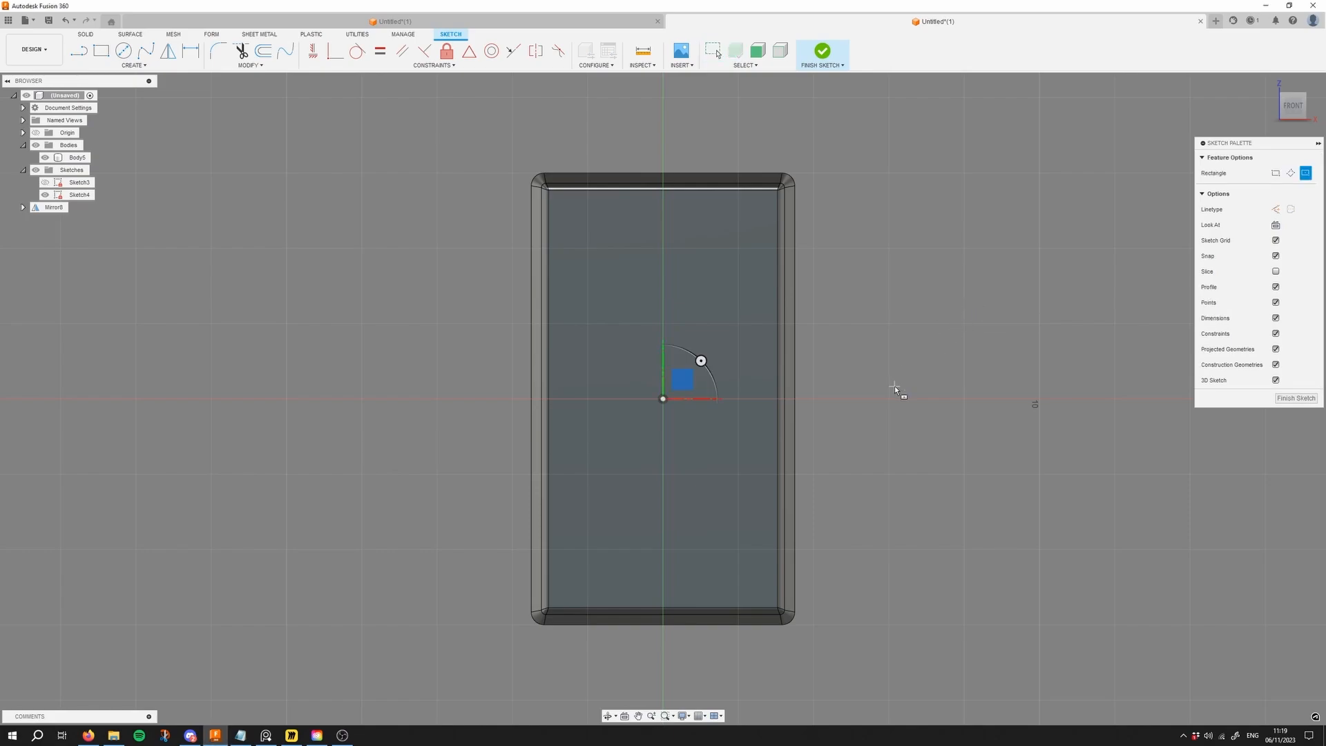
pyautogui.scroll(5, 667, 385)
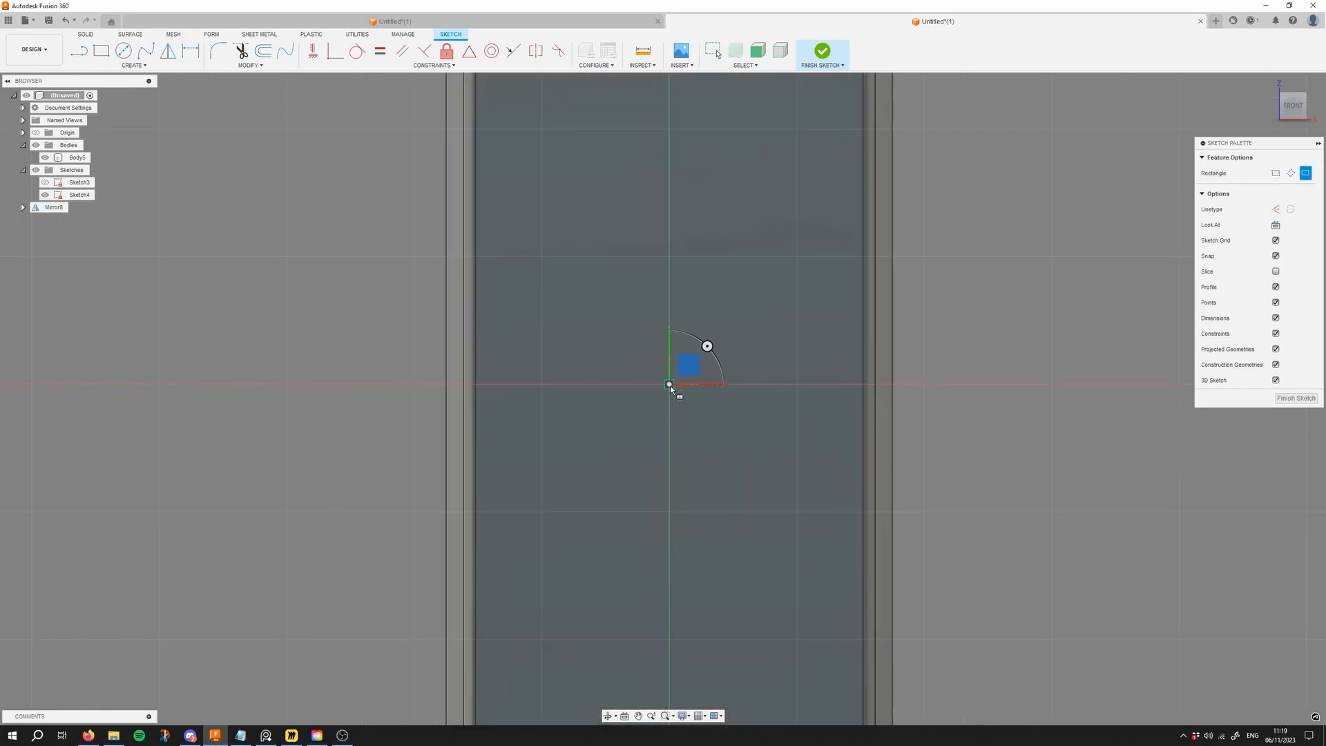
pyautogui.click(669, 384)
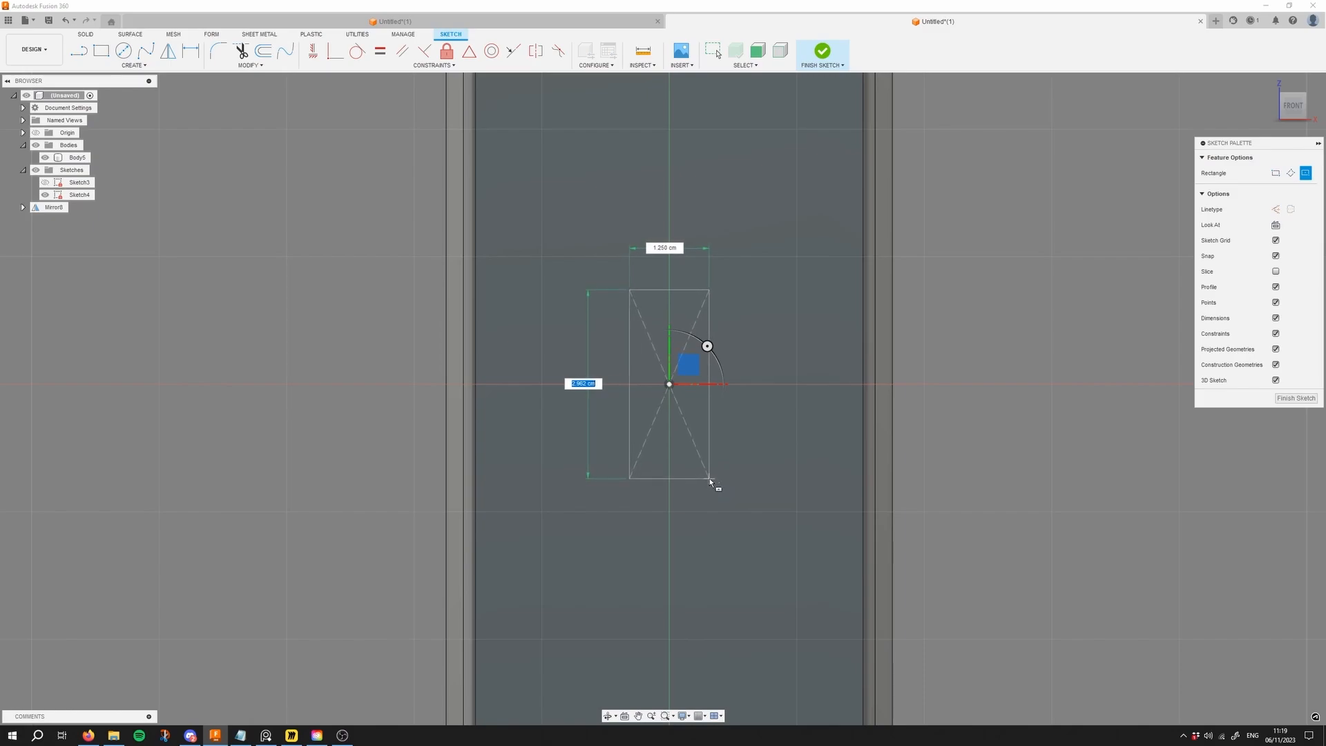
pyautogui.click(710, 480)
pyautogui.scroll(-5, 712, 480)
pyautogui.keyDown('shift'); pyautogui.moveTo(770, 385); pyautogui.dragTo(860, 413, button='middle'); pyautogui.keyUp('shift')
pyautogui.click(1289, 399)
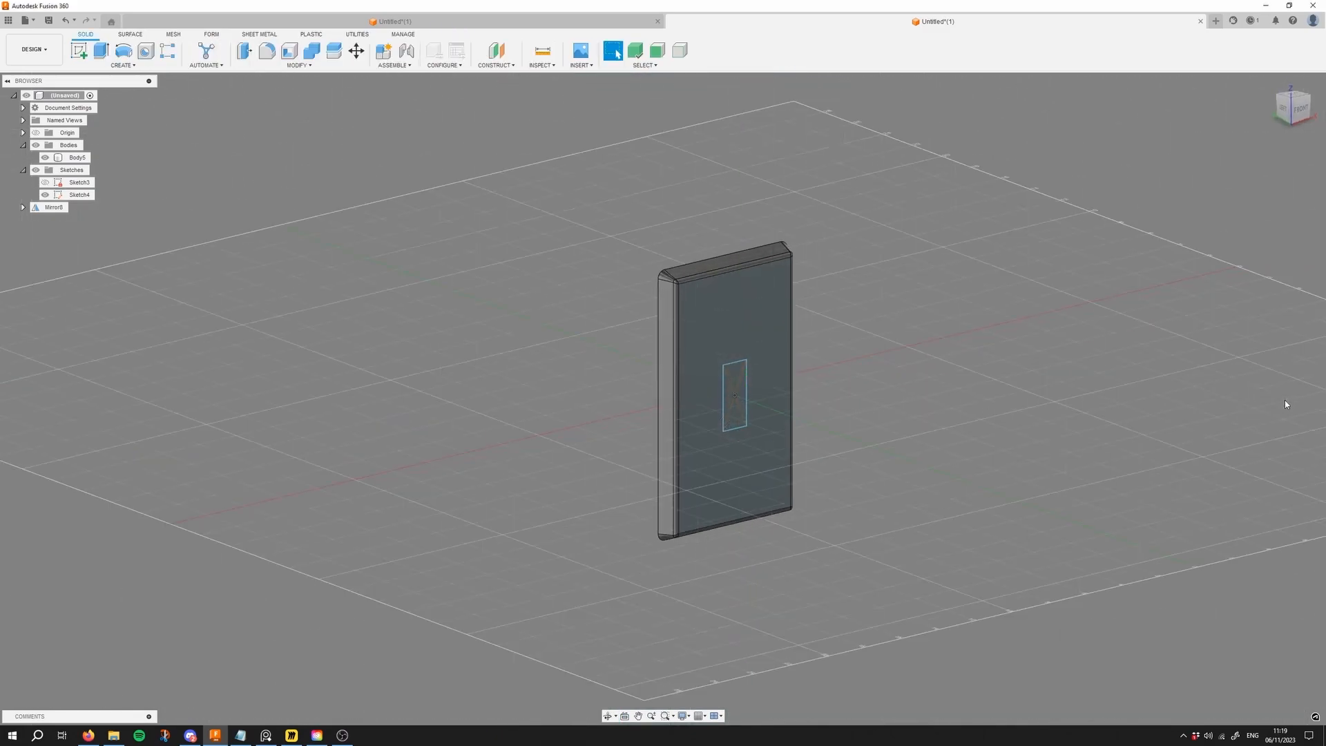
# Step: Extrude the small rectangle about 0.57 cm into the plate as a Cut to form a pocket
pyautogui.click(724, 376)
pyautogui.scroll(2, 725, 378)
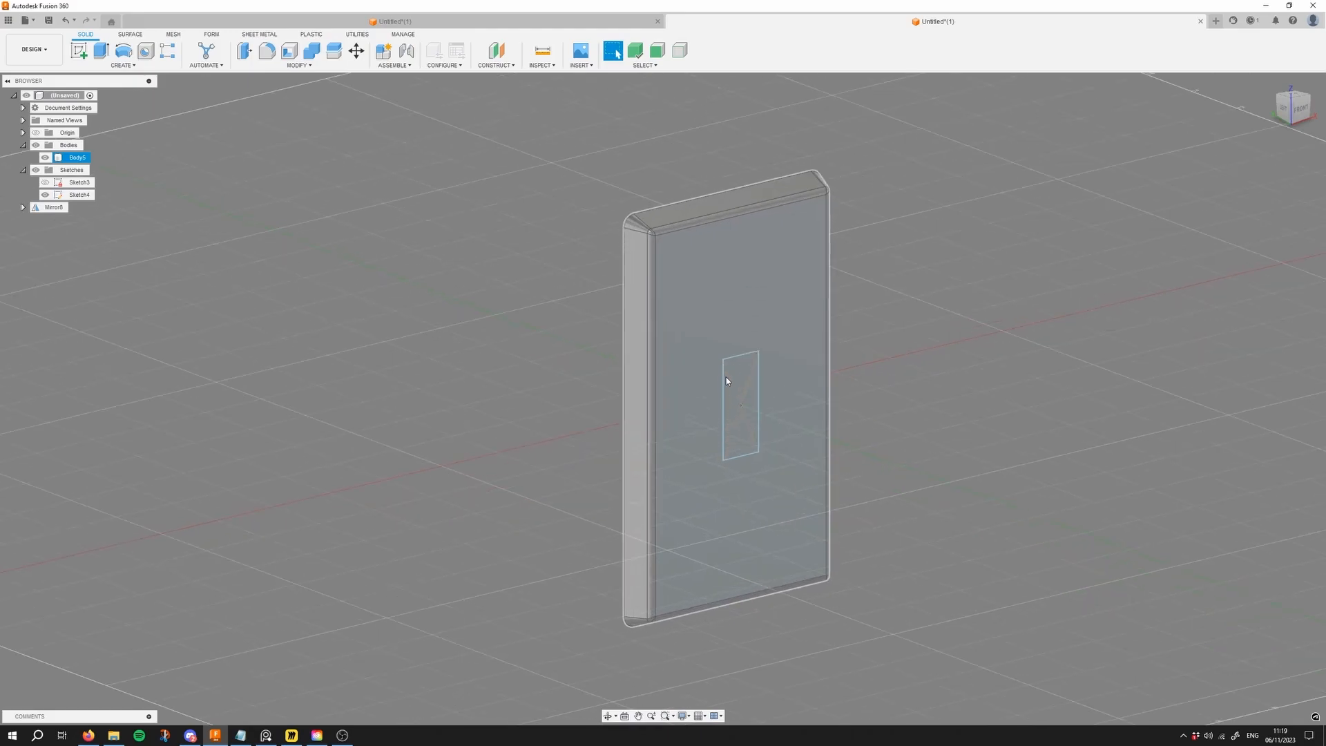
pyautogui.scroll(2, 748, 413)
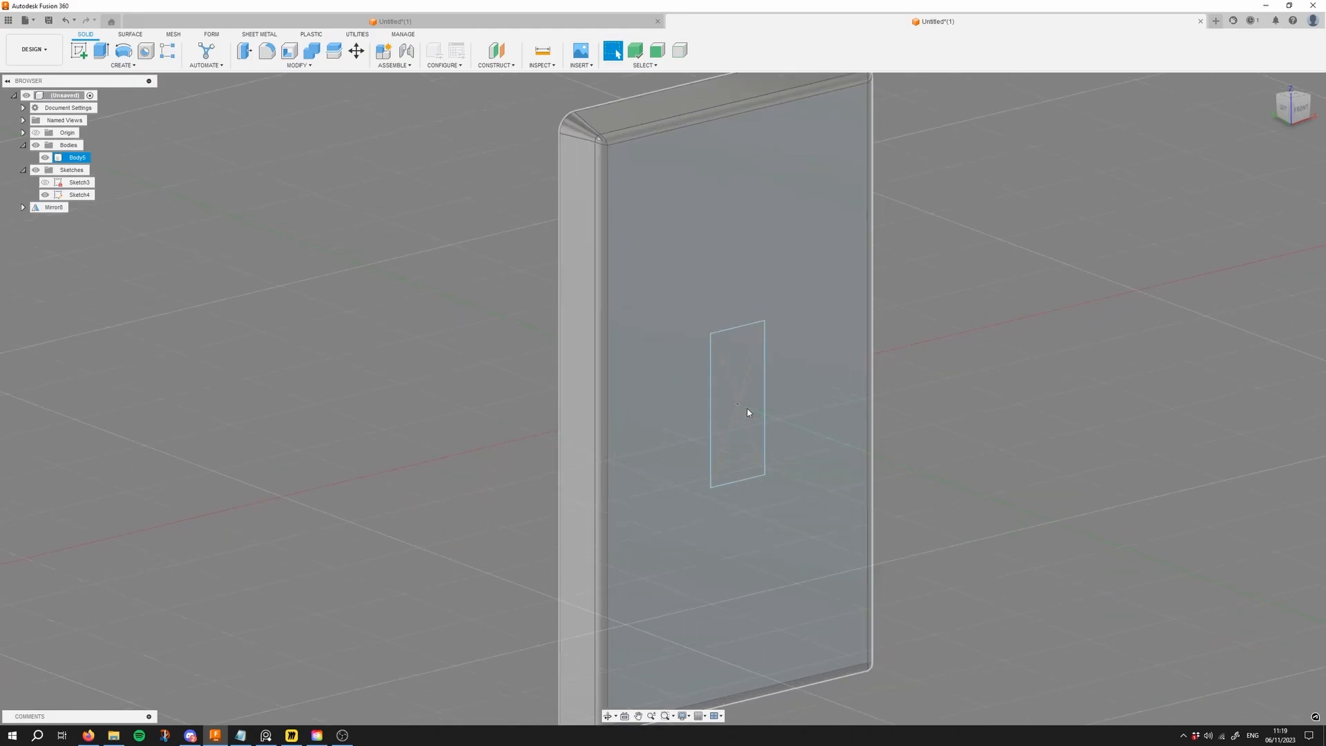
pyautogui.press('e')
pyautogui.click(744, 409)
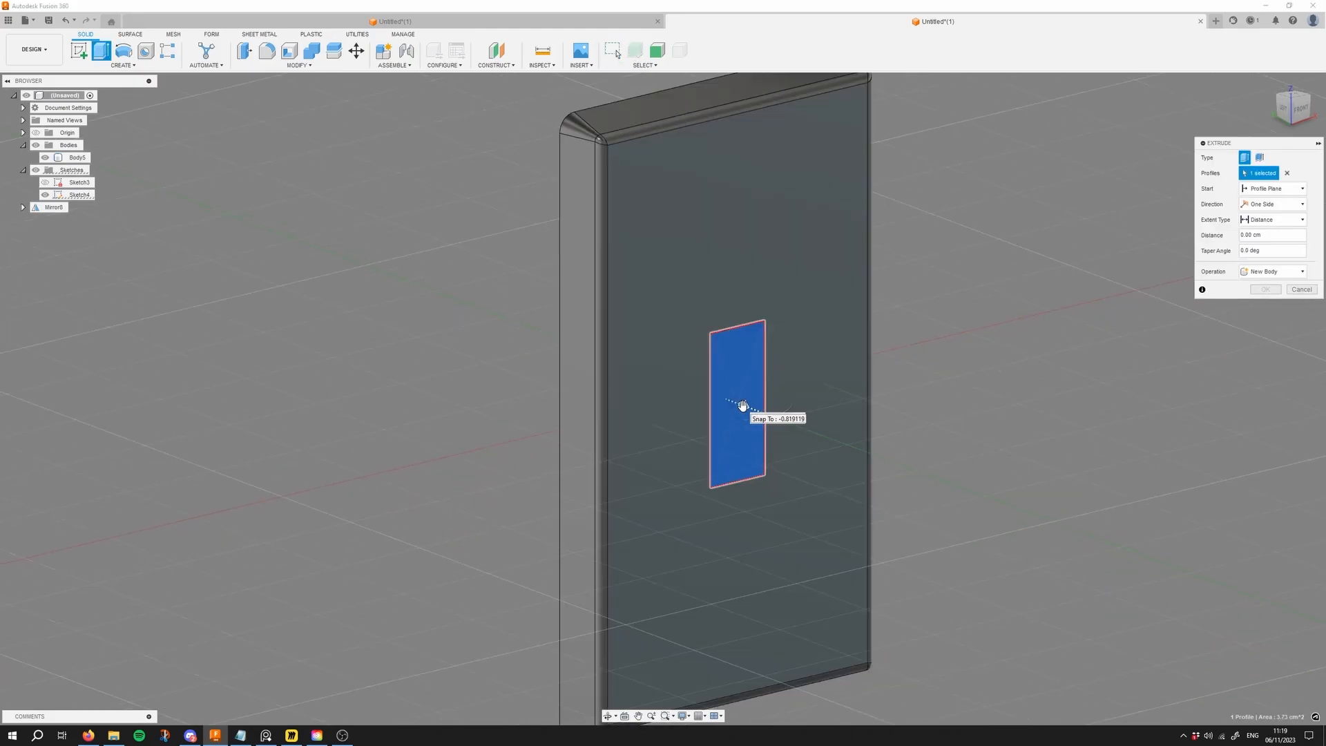
pyautogui.moveTo(742, 406); pyautogui.dragTo(758, 415)
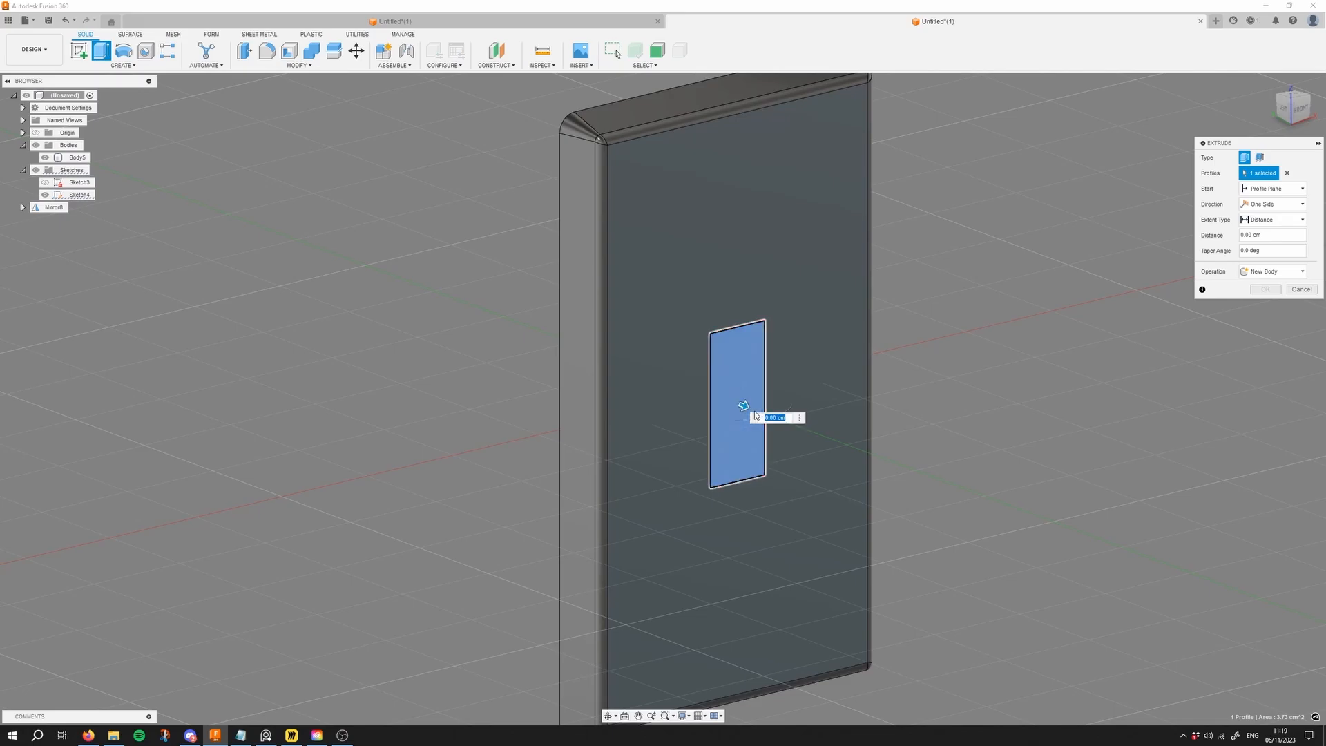
pyautogui.click(122, 65)
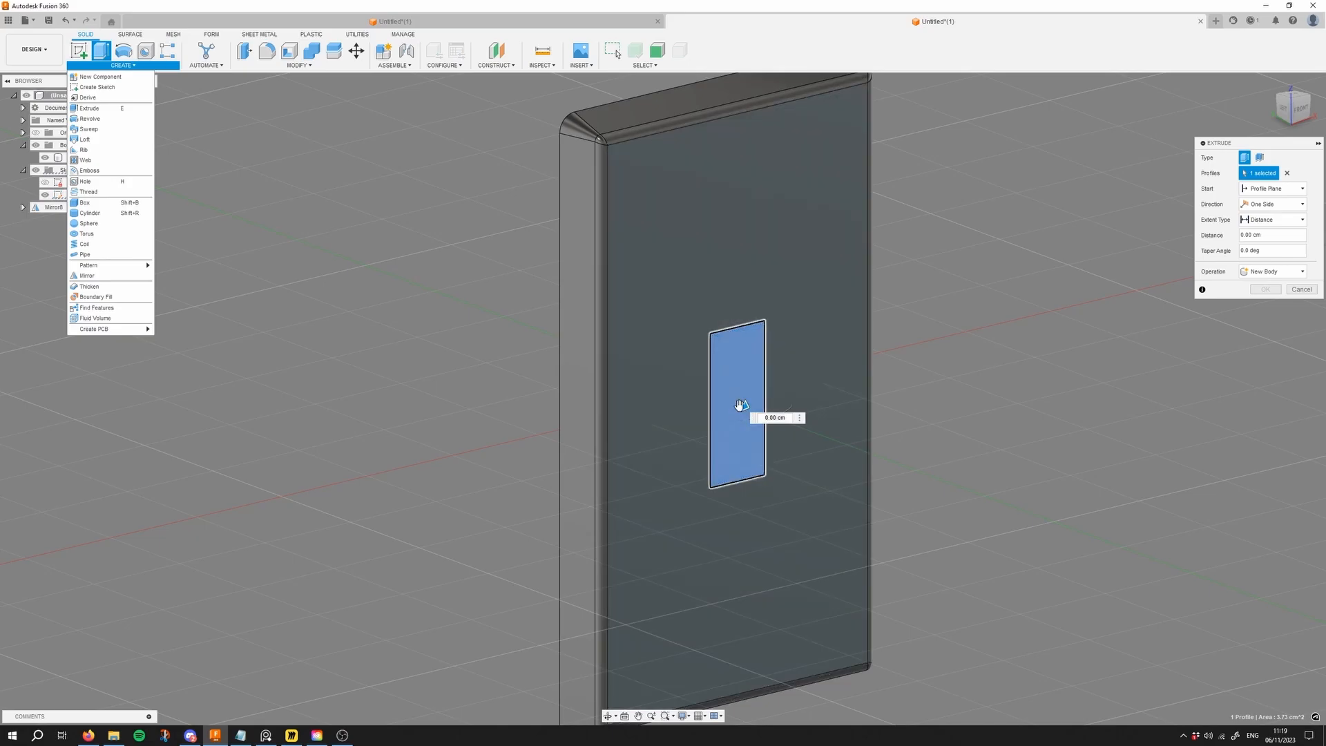
pyautogui.moveTo(742, 407); pyautogui.dragTo(721, 403)
pyautogui.keyDown('shift'); pyautogui.moveTo(733, 398); pyautogui.dragTo(808, 400, button='middle'); pyautogui.keyUp('shift')
pyautogui.moveTo(721, 404)
pyautogui.mouseDown()
pyautogui.moveTo(601, 413)
pyautogui.moveTo(714, 415)
pyautogui.mouseUp()
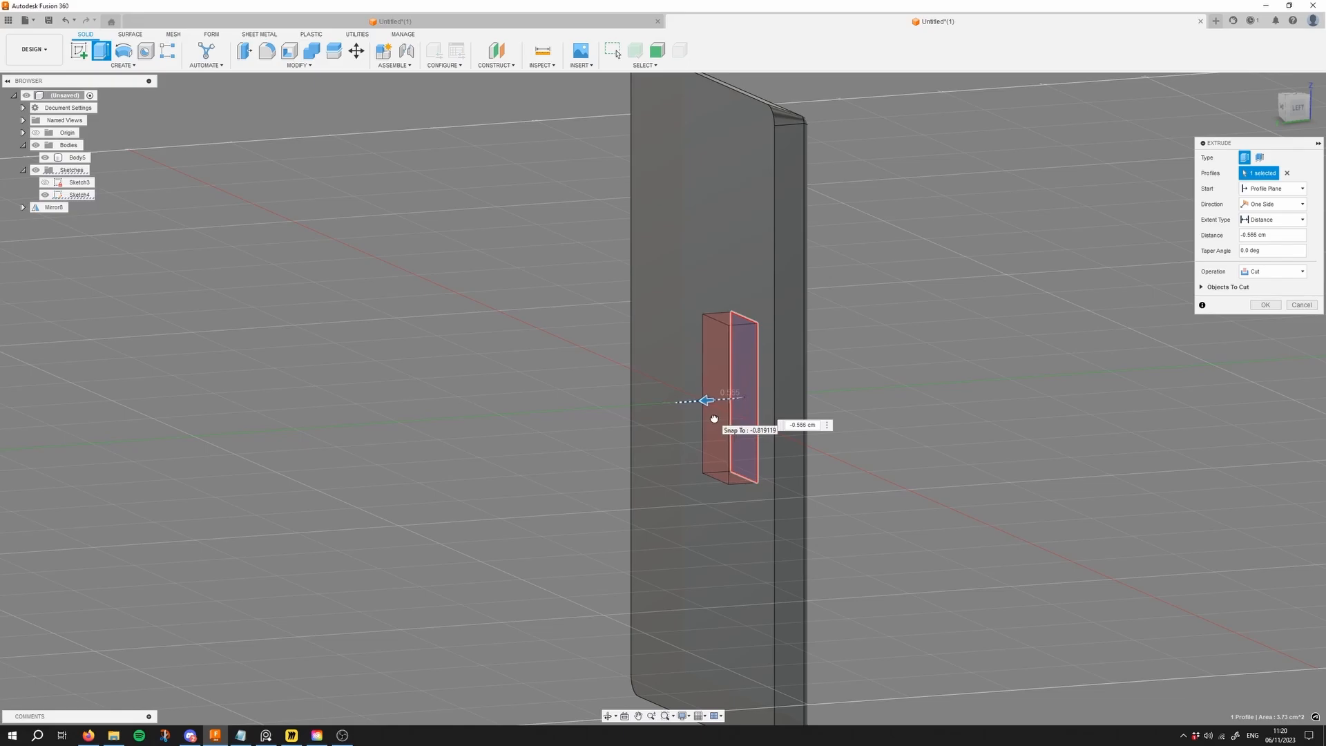
pyautogui.keyDown('shift'); pyautogui.moveTo(714, 414); pyautogui.dragTo(650, 399, button='middle'); pyautogui.keyUp('shift')
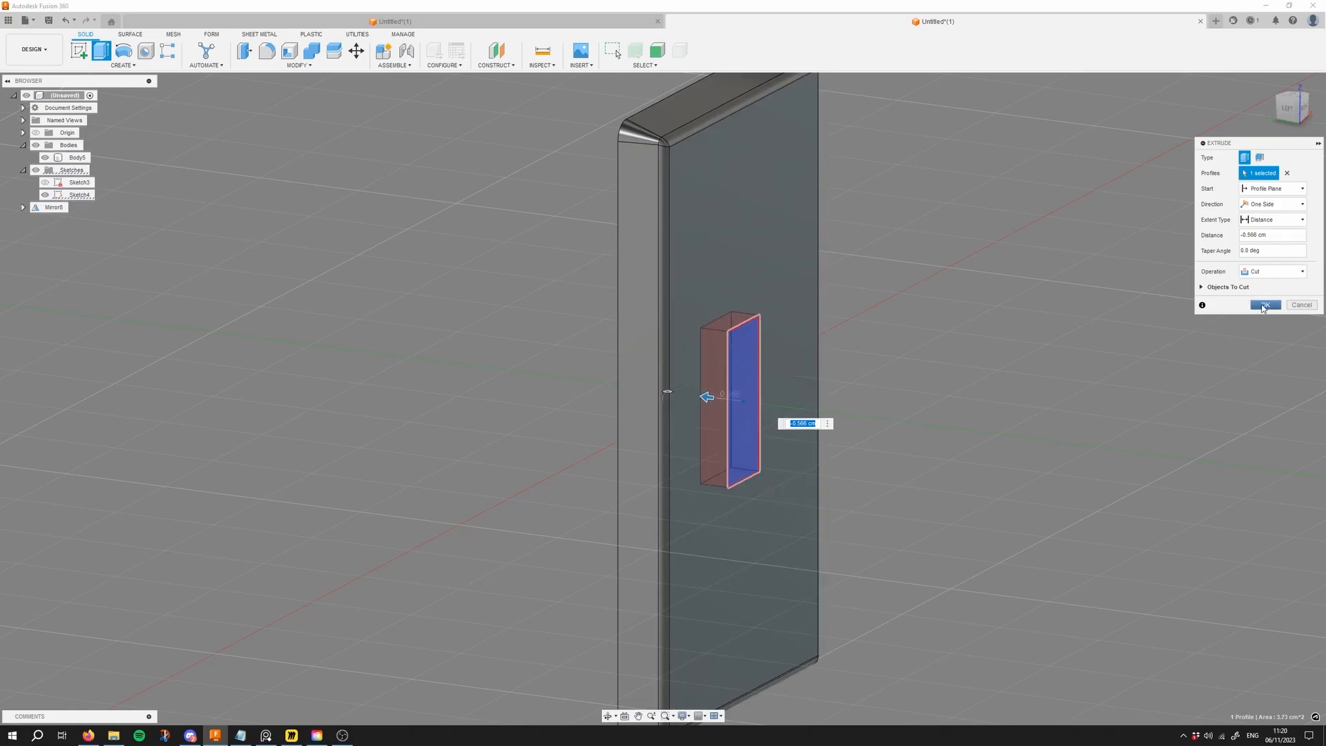
pyautogui.click(1263, 305)
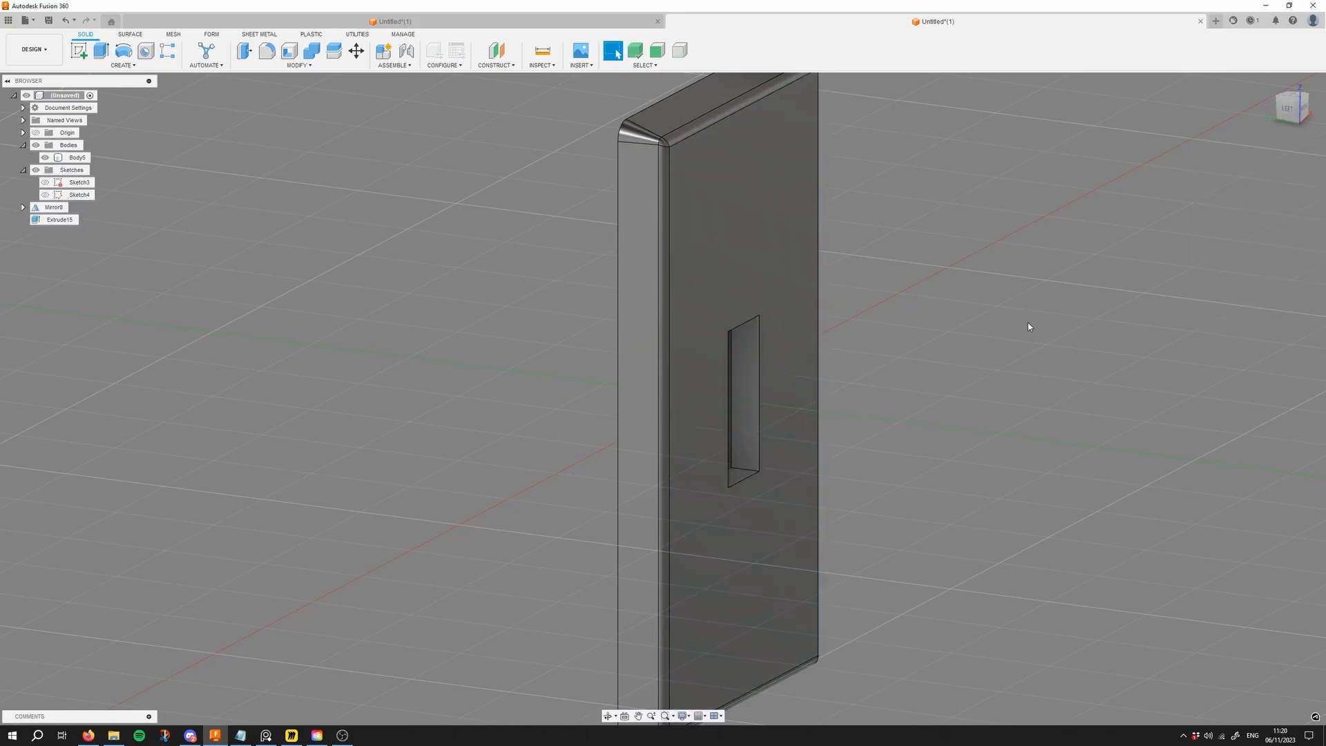
# Step: Try a Press Pull offset of -2.677 cm on the pocket's floor face, pushing it through the back of the plate, and cancel it
pyautogui.keyDown('shift'); pyautogui.moveTo(1028, 322); pyautogui.dragTo(809, 284, button='middle'); pyautogui.keyUp('shift')
pyautogui.scroll(-2, 829, 253)
pyautogui.scroll(2, 808, 283)
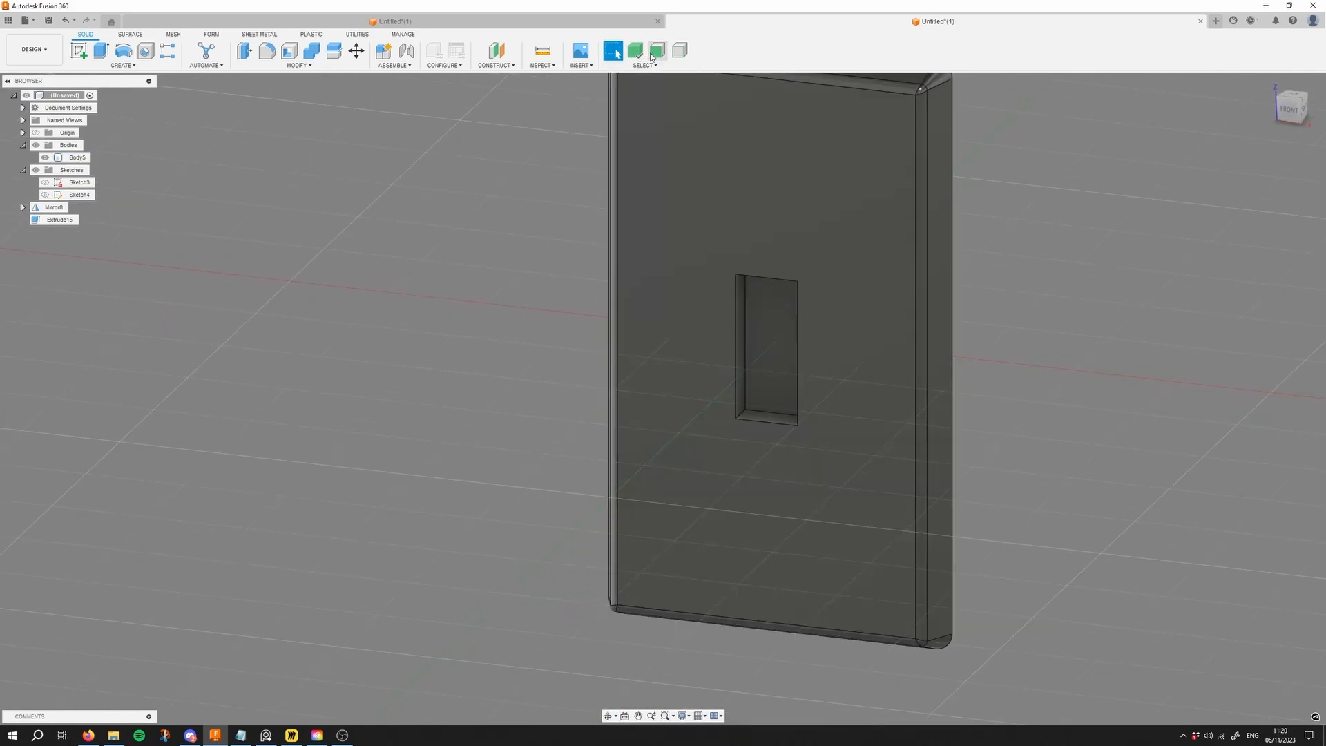
pyautogui.click(773, 319)
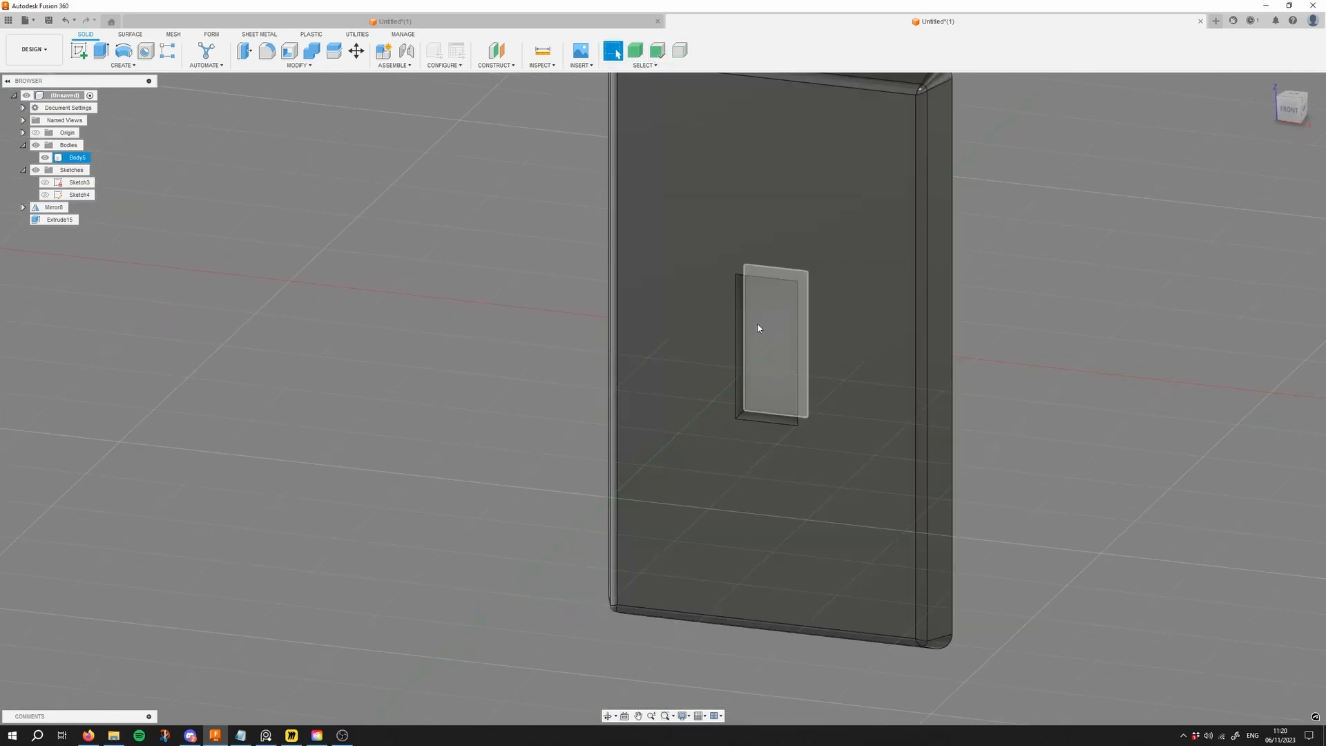
pyautogui.press('Escape')
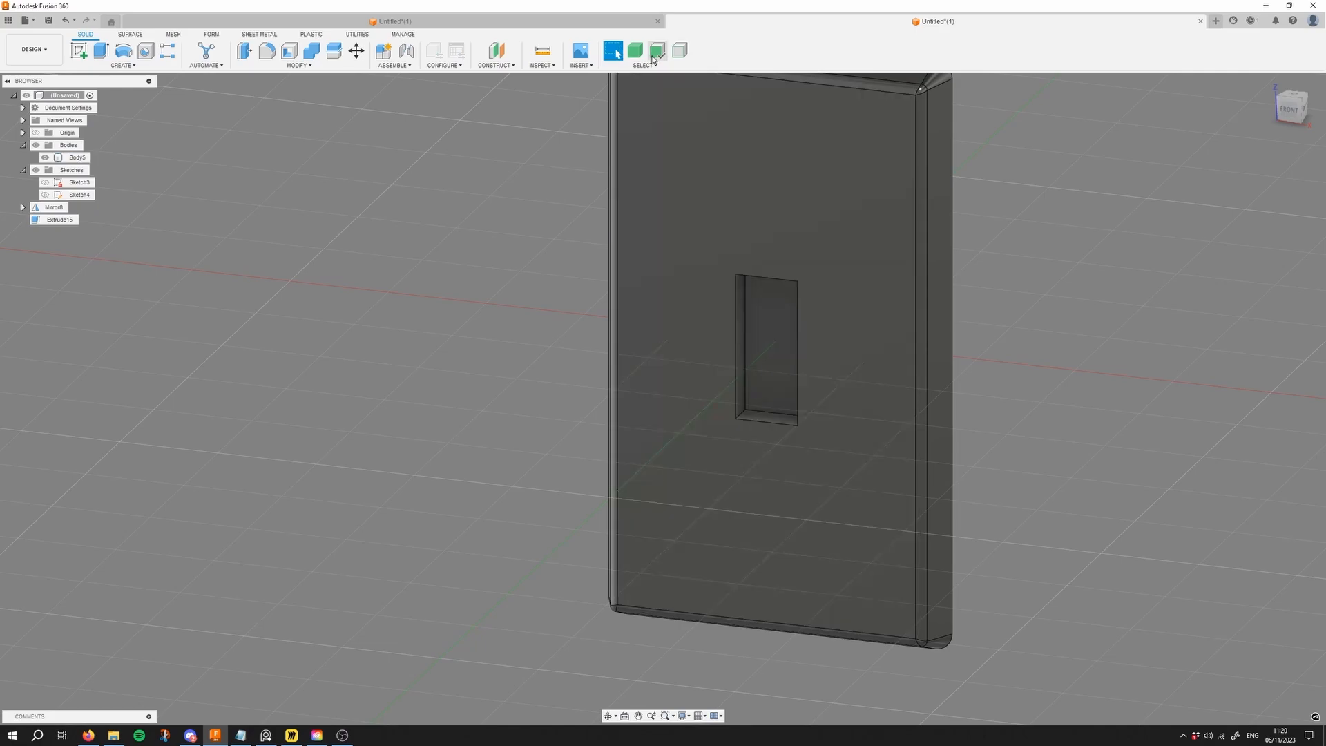
pyautogui.click(782, 313)
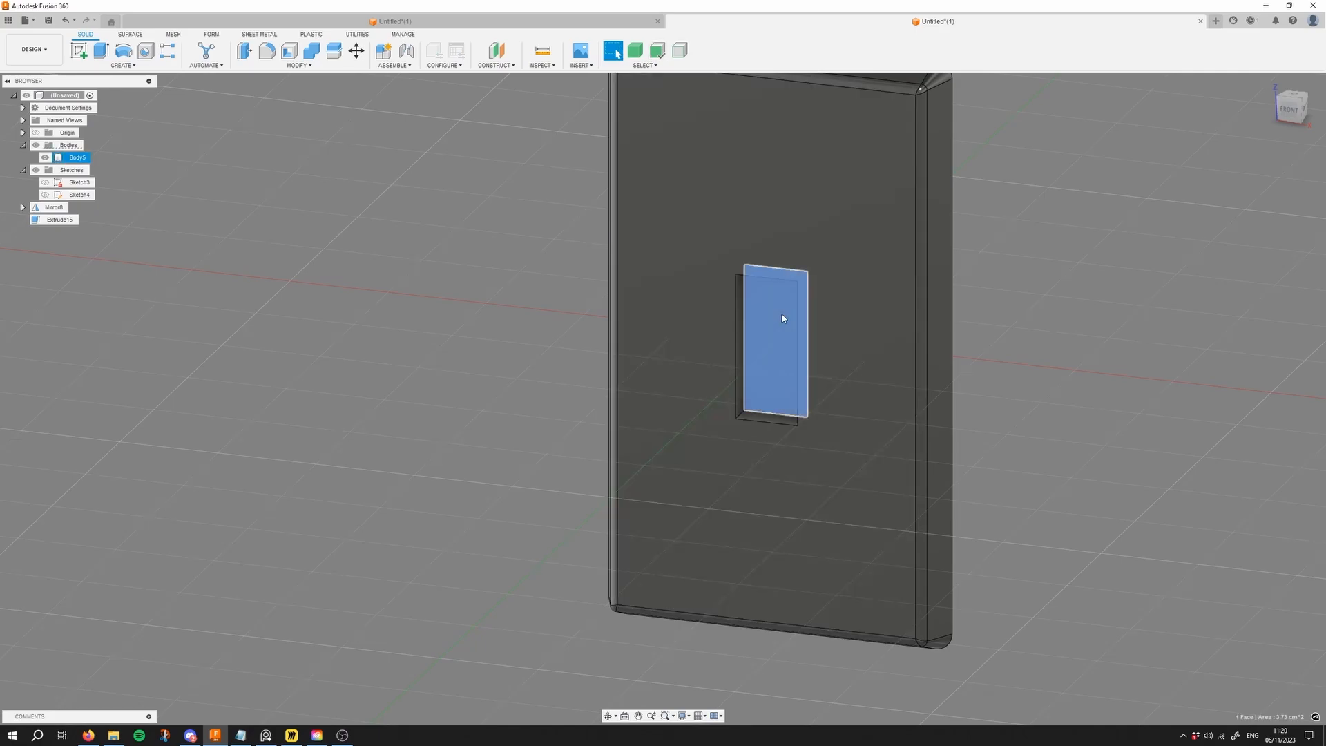
pyautogui.press('q')
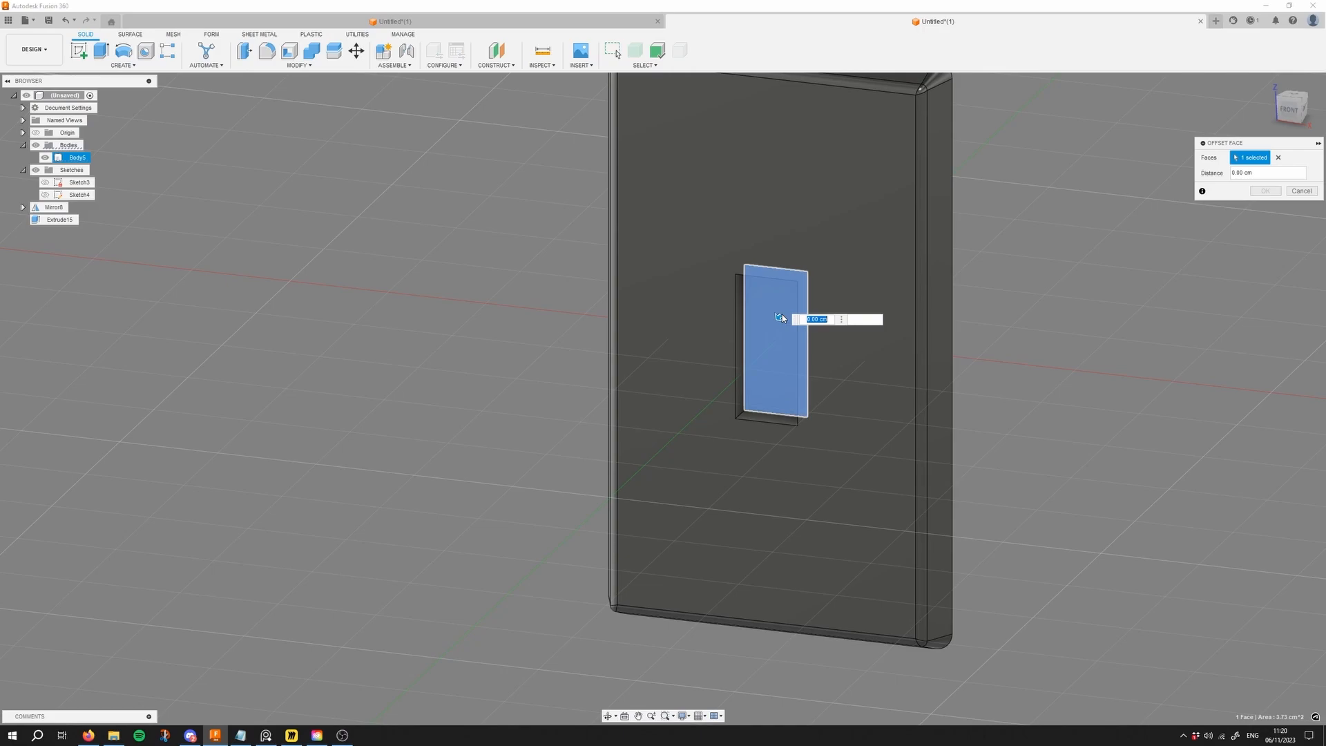
pyautogui.click(318, 67)
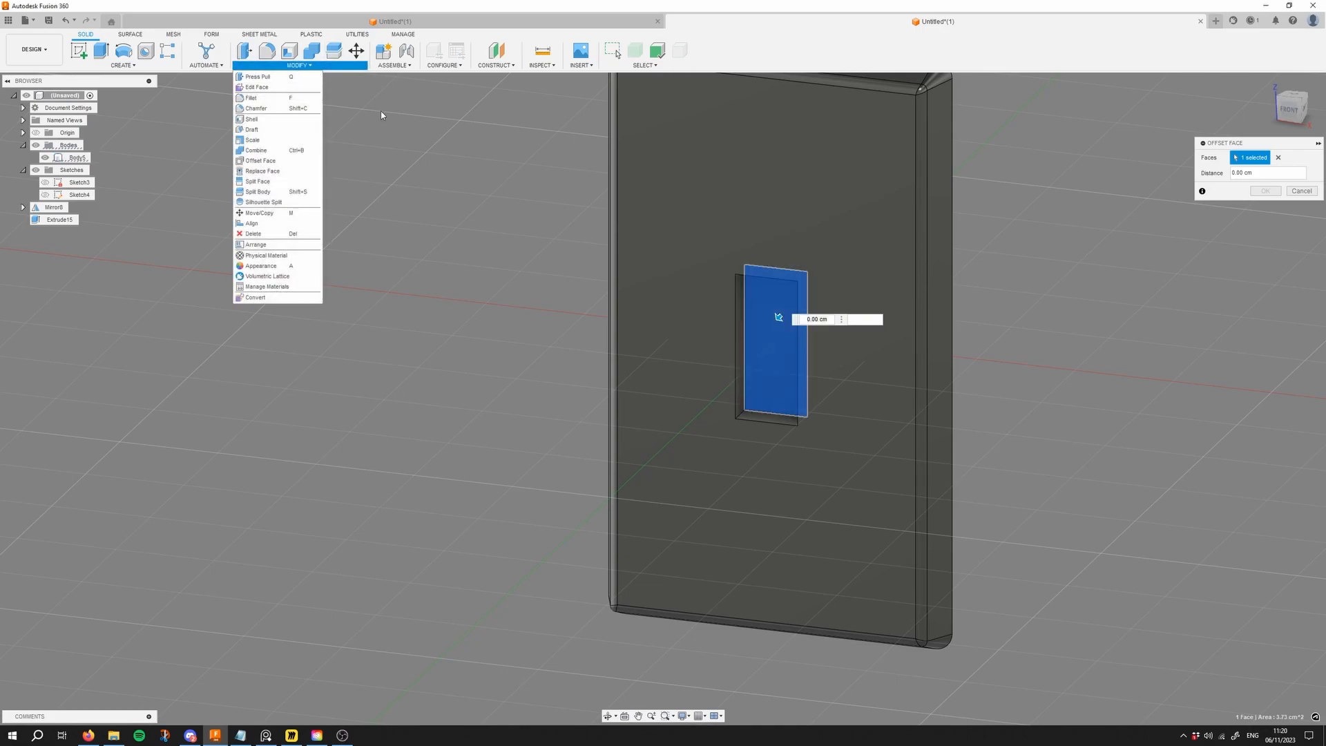
pyautogui.keyDown('shift'); pyautogui.moveTo(593, 208); pyautogui.dragTo(601, 219, button='middle'); pyautogui.keyUp('shift')
pyautogui.moveTo(778, 318); pyautogui.dragTo(893, 307)
pyautogui.keyDown('shift'); pyautogui.moveTo(892, 308); pyautogui.dragTo(794, 263, button='middle'); pyautogui.keyUp('shift')
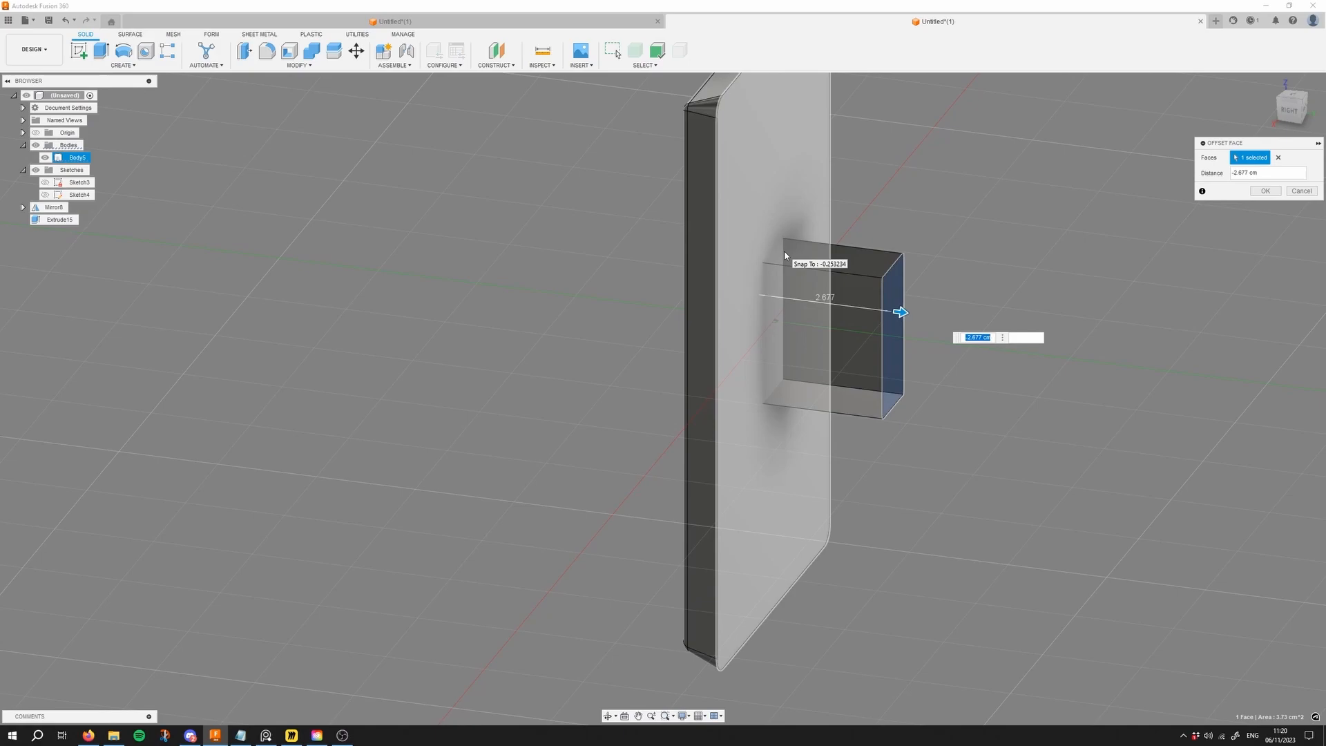
pyautogui.click(1301, 194)
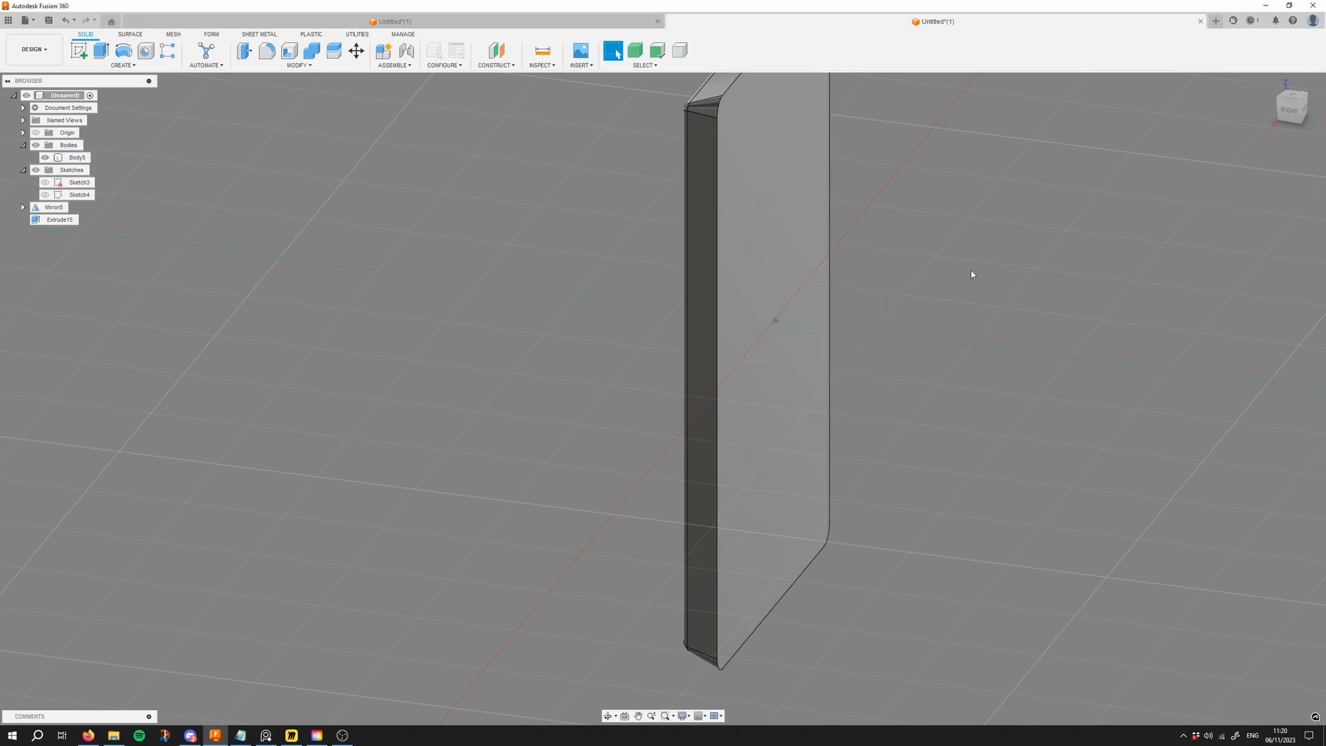
# Step: Try to offset the pocket's four side walls together with Press Pull and cancel the operation
pyautogui.keyDown('shift'); pyautogui.moveTo(971, 276); pyautogui.dragTo(1042, 238, button='middle'); pyautogui.keyUp('shift')
pyautogui.click(724, 260)
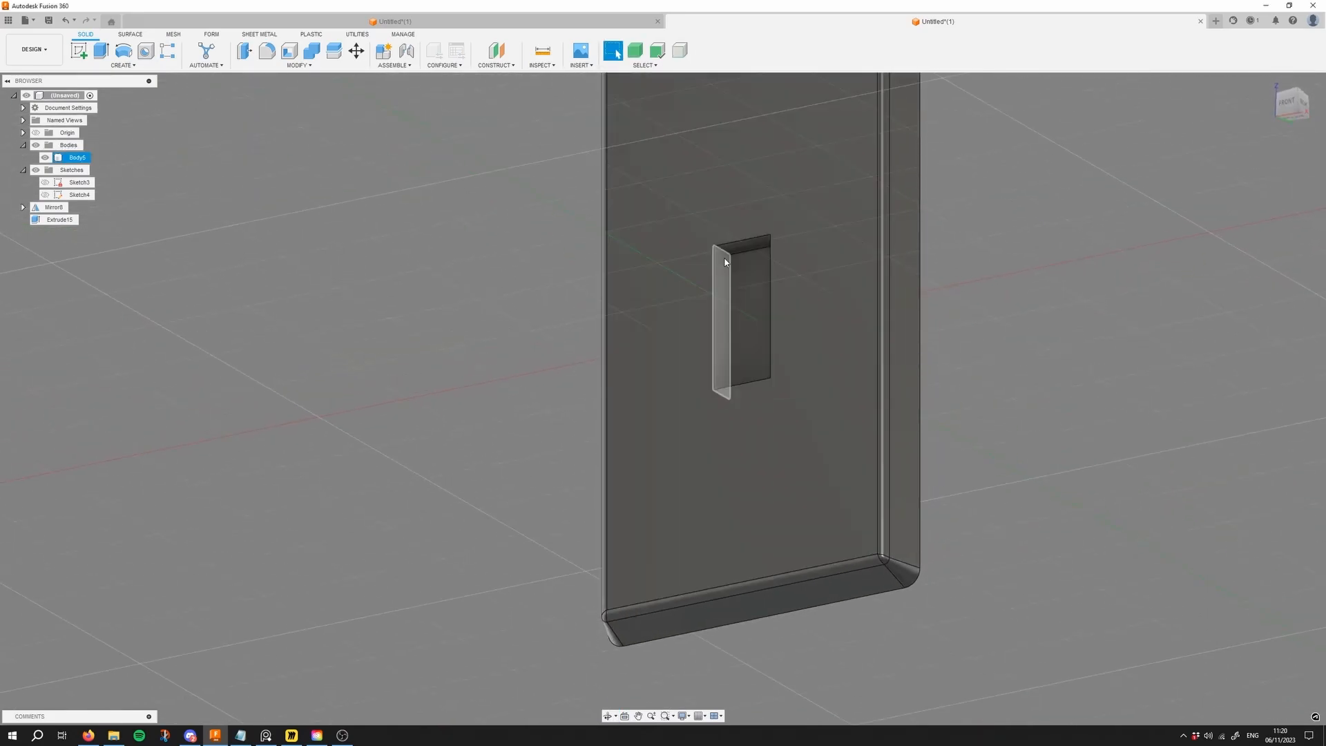
pyautogui.keyDown('ctrl'); pyautogui.click(735, 244); pyautogui.keyUp('ctrl')
pyautogui.keyDown('shift'); pyautogui.moveTo(735, 247); pyautogui.dragTo(771, 372, button='middle'); pyautogui.keyUp('shift')
pyautogui.keyDown('ctrl'); pyautogui.click(787, 282); pyautogui.keyUp('ctrl')
pyautogui.keyDown('ctrl'); pyautogui.click(761, 390); pyautogui.keyUp('ctrl')
pyautogui.scroll(3, 771, 371)
pyautogui.press('q')
pyautogui.moveTo(756, 392); pyautogui.dragTo(756, 389)
pyautogui.click(1295, 192)
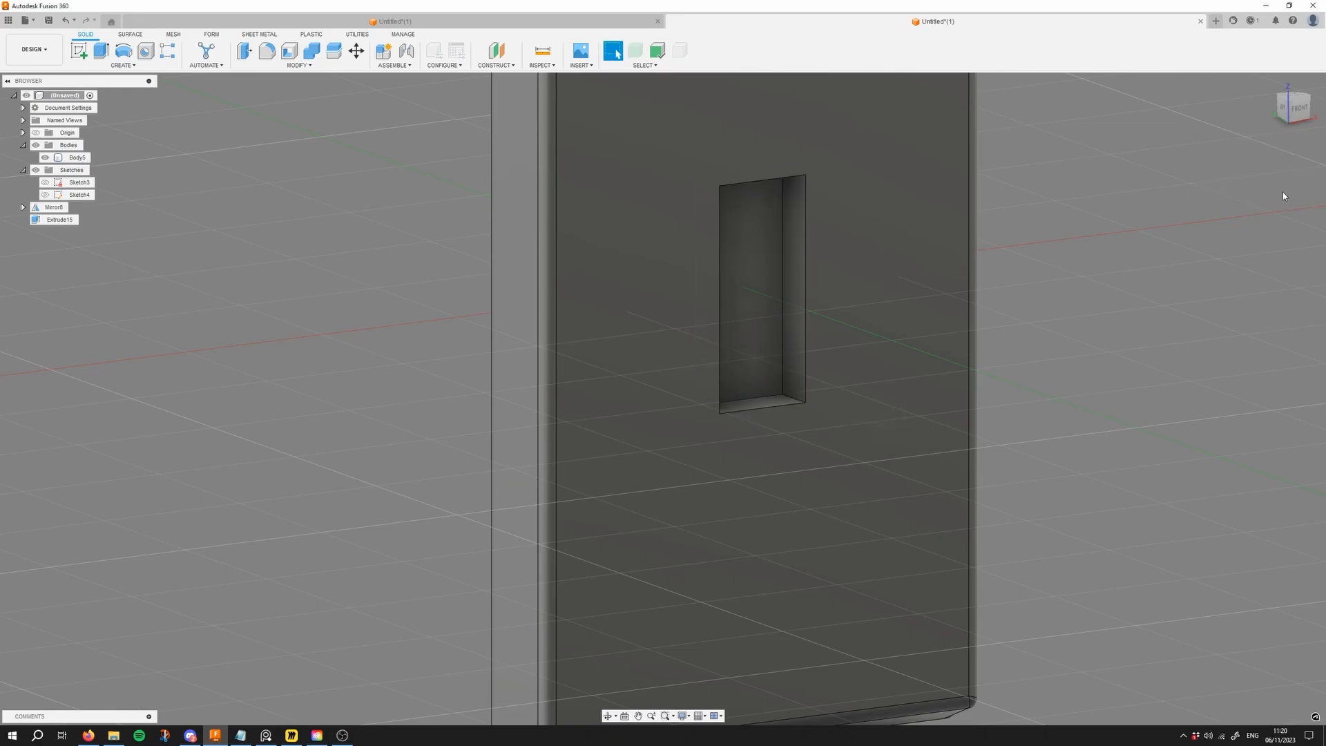
# Step: Try to offset the pocket's two opposite long side walls with Press Pull and cancel the operation
pyautogui.keyDown('shift'); pyautogui.moveTo(1160, 235); pyautogui.dragTo(1033, 275, button='middle'); pyautogui.keyUp('shift')
pyautogui.click(785, 238)
pyautogui.keyDown('shift'); pyautogui.moveTo(785, 238); pyautogui.dragTo(888, 330, button='middle'); pyautogui.keyUp('shift')
pyautogui.keyDown('ctrl'); pyautogui.click(884, 229); pyautogui.keyUp('ctrl')
pyautogui.scroll(2, 889, 330)
pyautogui.press('q')
pyautogui.moveTo(880, 358)
pyautogui.mouseDown()
pyautogui.moveTo(865, 360)
pyautogui.moveTo(876, 360)
pyautogui.mouseUp()
pyautogui.press('Return')
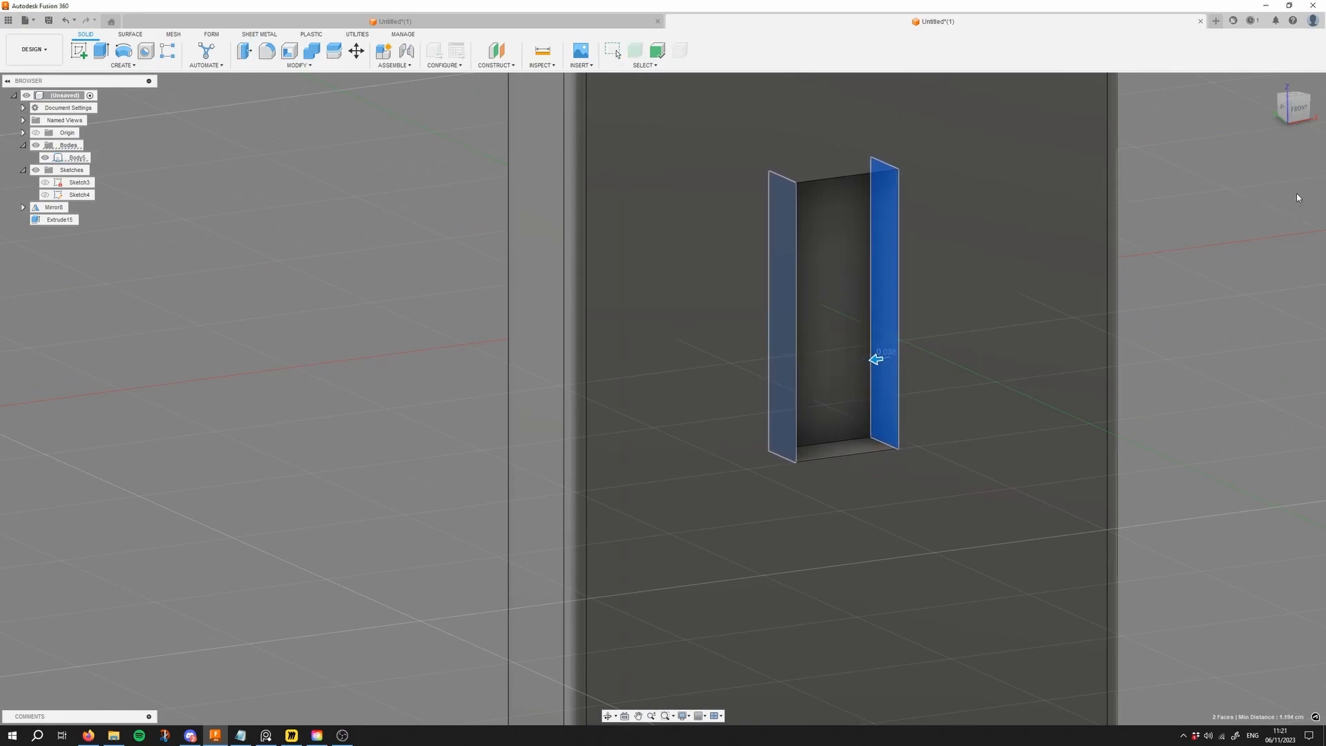
# Step: Extrude the pocket's floor face 0.566 cm up to the plate's front face as a New Body
pyautogui.scroll(-3, 1220, 371)
pyautogui.moveTo(1220, 372); pyautogui.dragTo(1025, 380, button='middle')
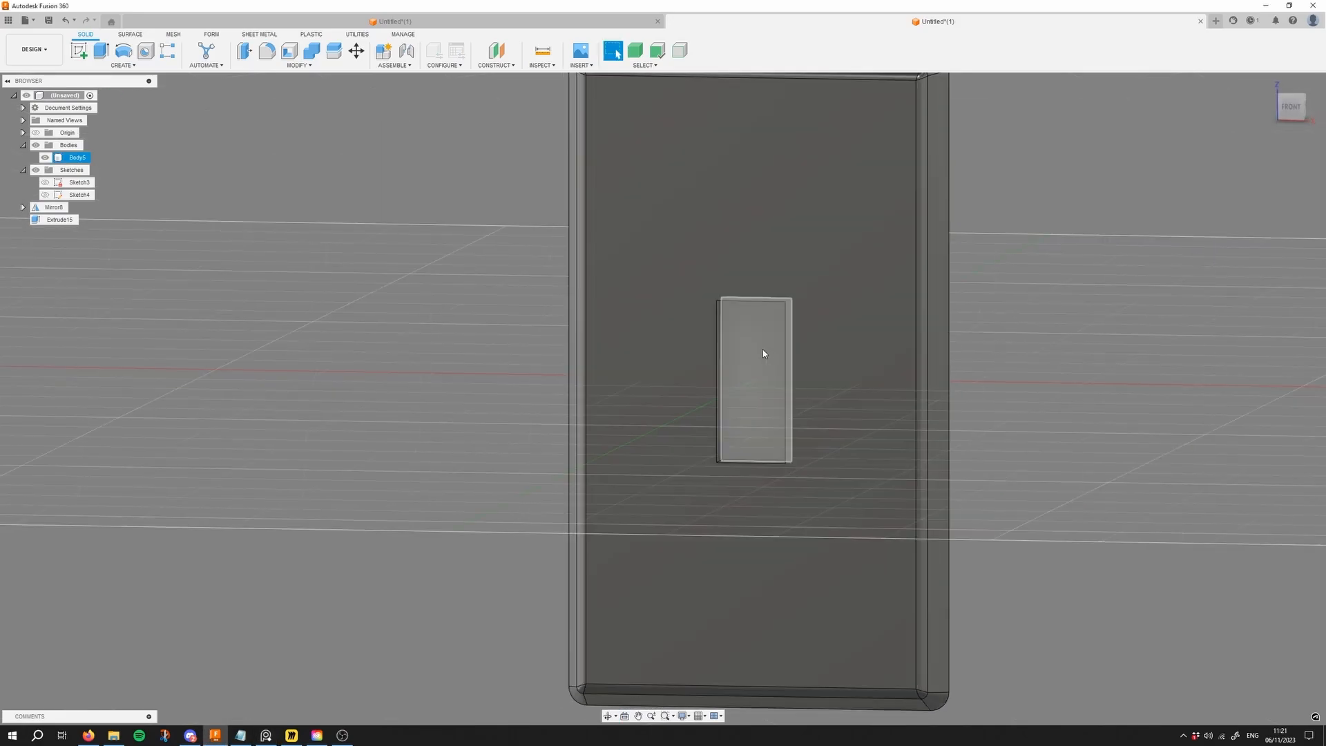
pyautogui.click(764, 353)
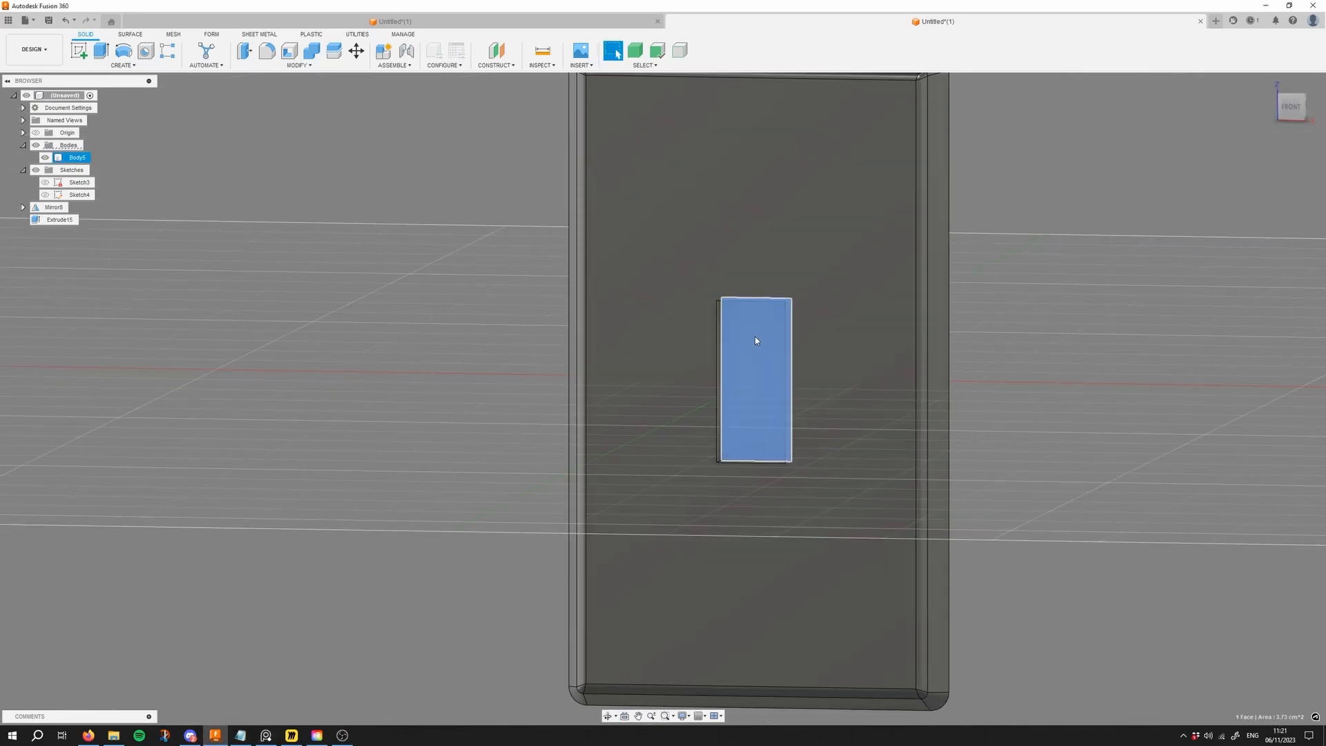
pyautogui.press('e')
pyautogui.scroll(3, 761, 350)
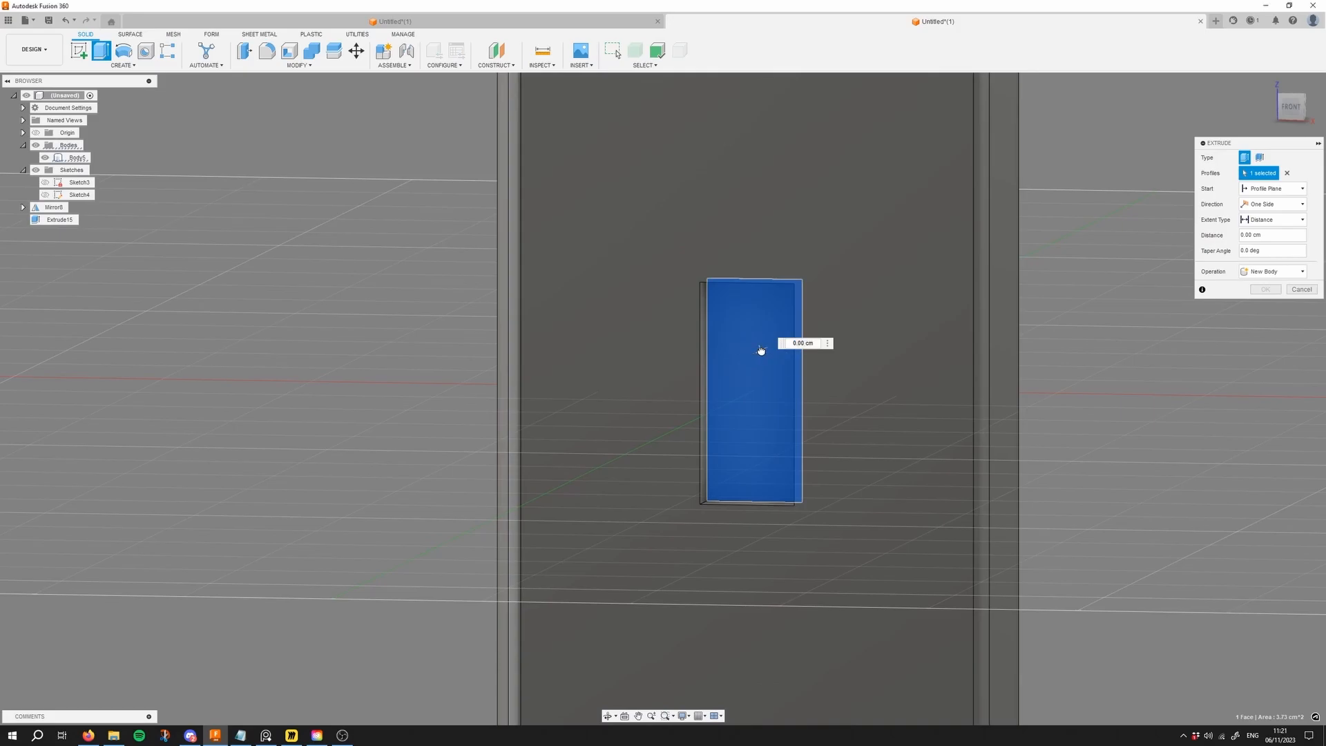
pyautogui.moveTo(761, 350); pyautogui.dragTo(744, 354)
pyautogui.keyDown('shift'); pyautogui.moveTo(745, 355); pyautogui.dragTo(838, 332, button='middle'); pyautogui.keyUp('shift')
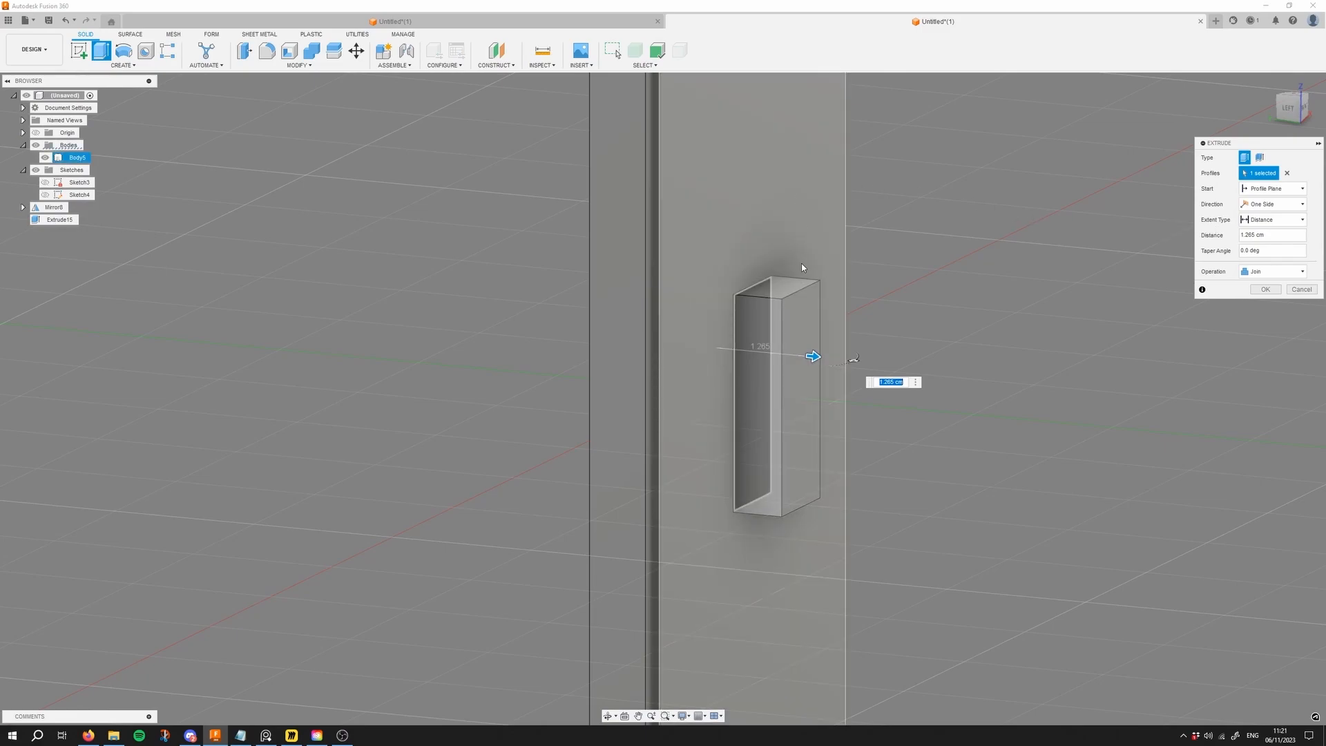
pyautogui.click(792, 226)
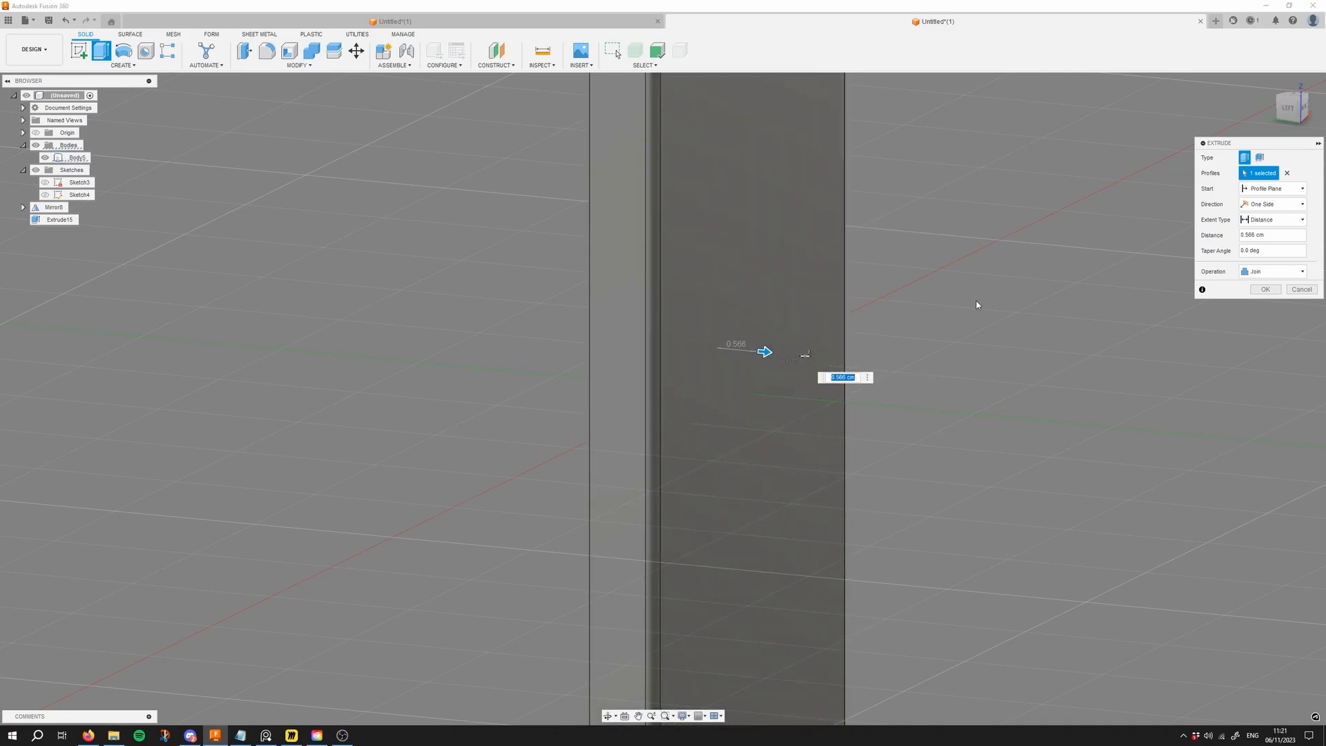
pyautogui.keyDown('shift'); pyautogui.moveTo(976, 301); pyautogui.dragTo(915, 312, button='middle'); pyautogui.keyUp('shift')
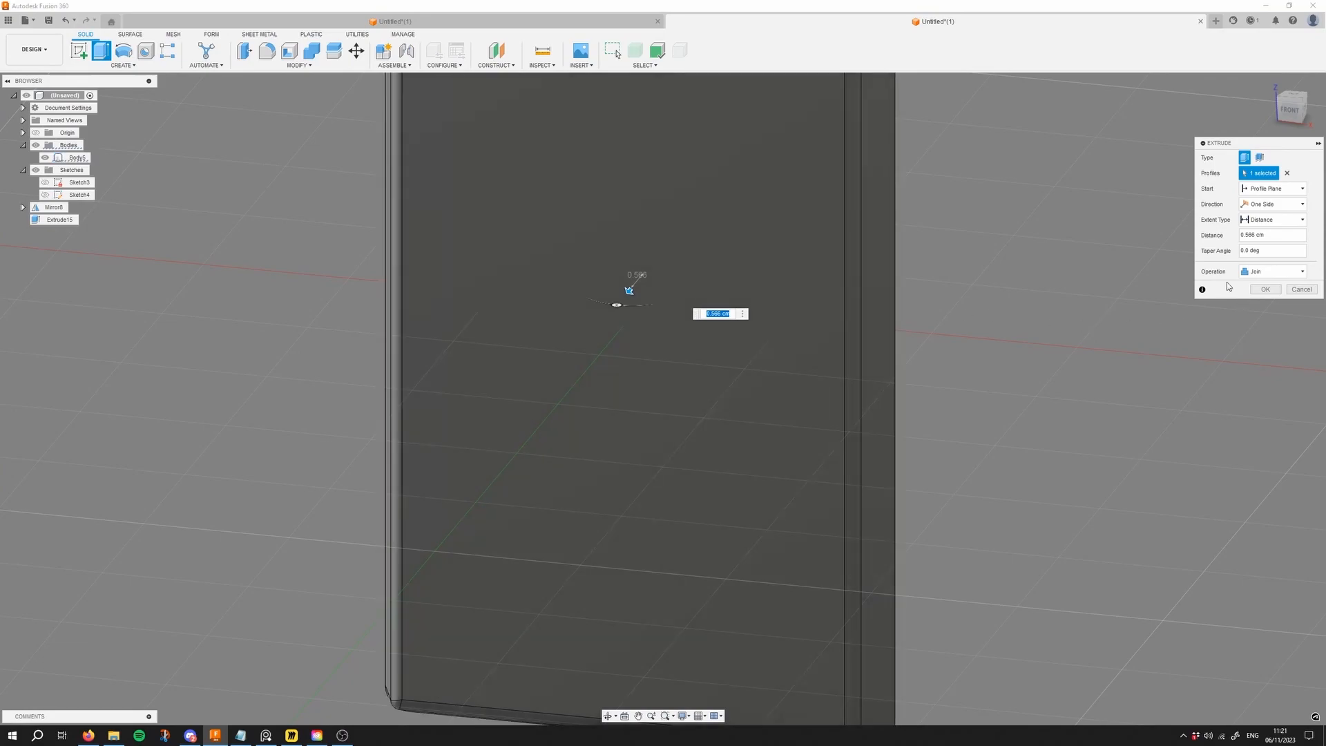
pyautogui.click(1265, 276)
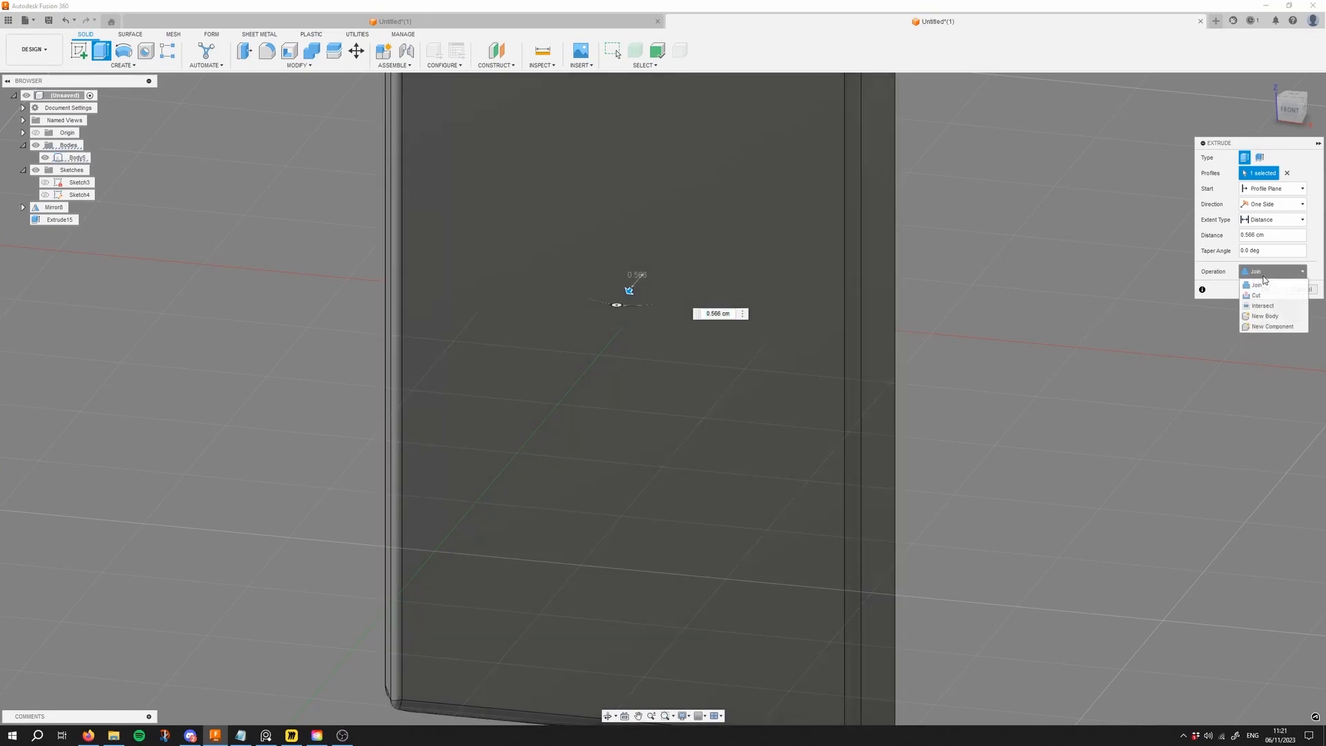
pyautogui.click(1274, 317)
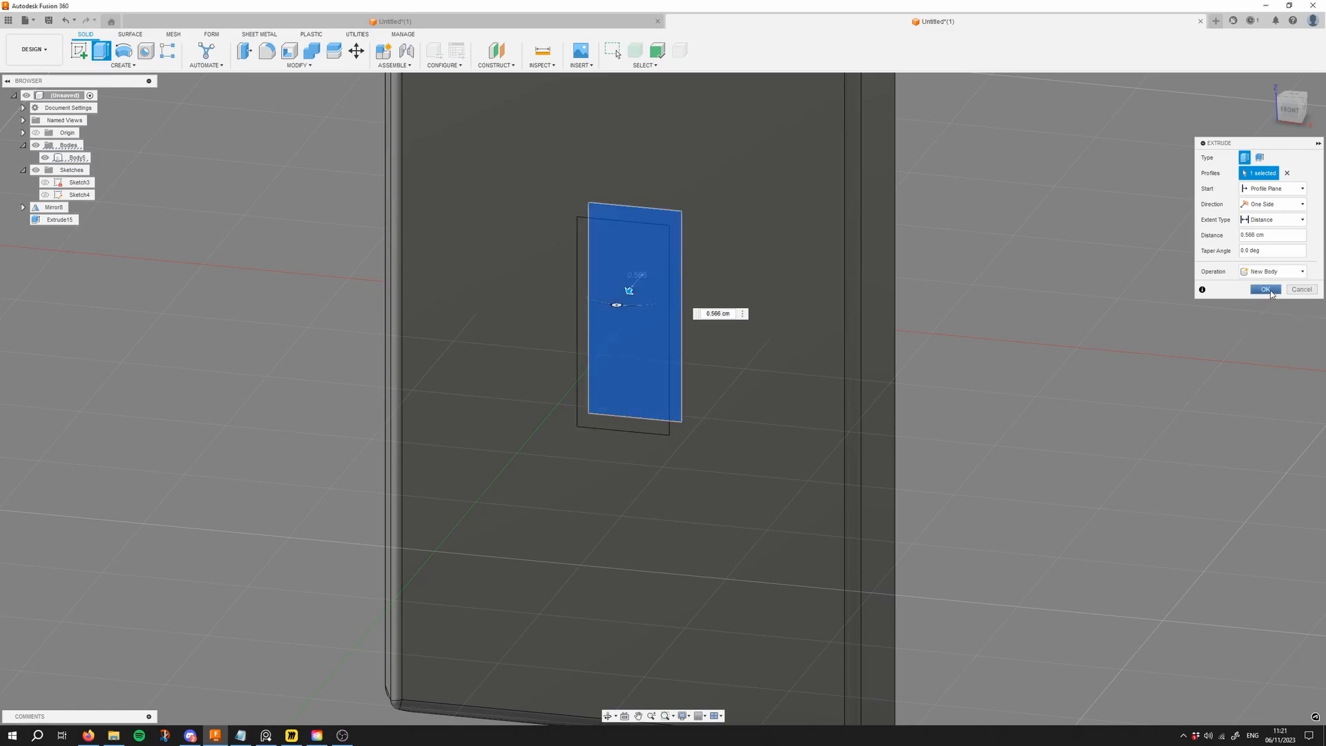
pyautogui.click(1266, 289)
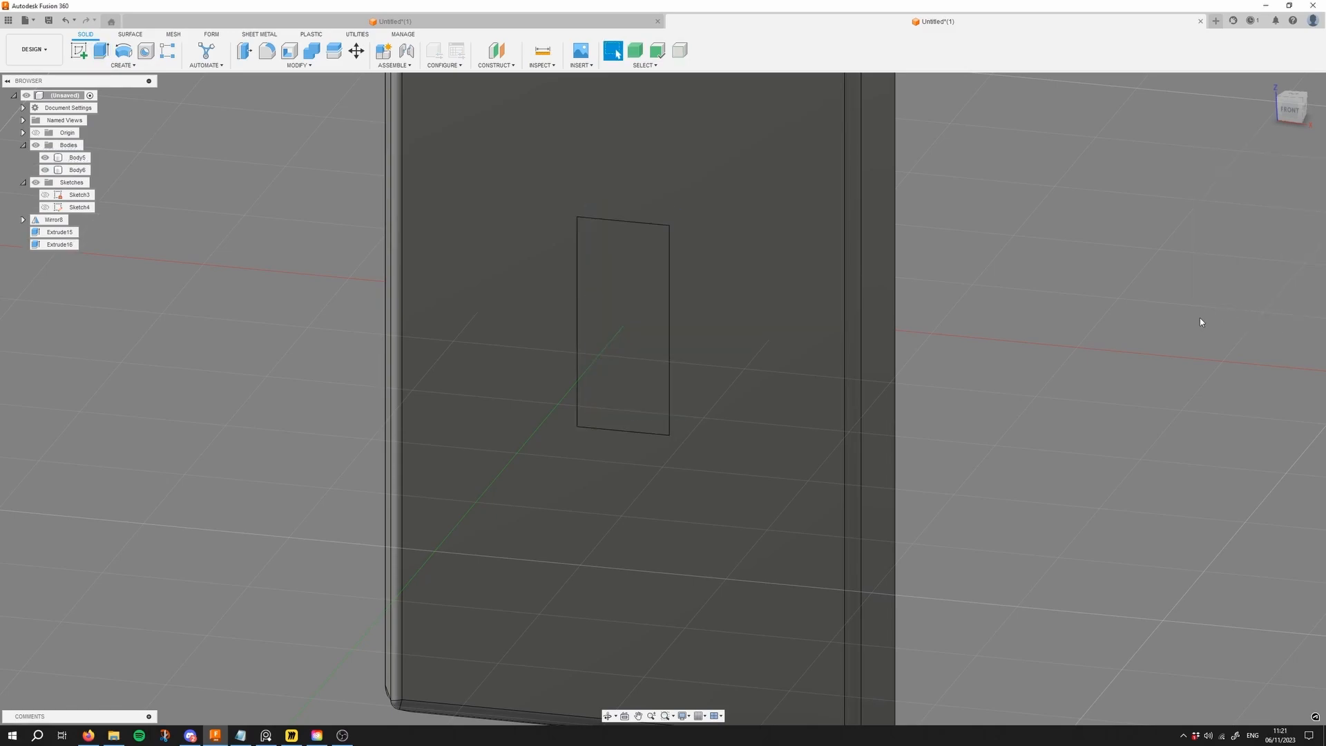
# Step: Switch to body priority selection and isolate the new block that fills the pocket
pyautogui.moveTo(1024, 354); pyautogui.dragTo(1133, 392, button='middle')
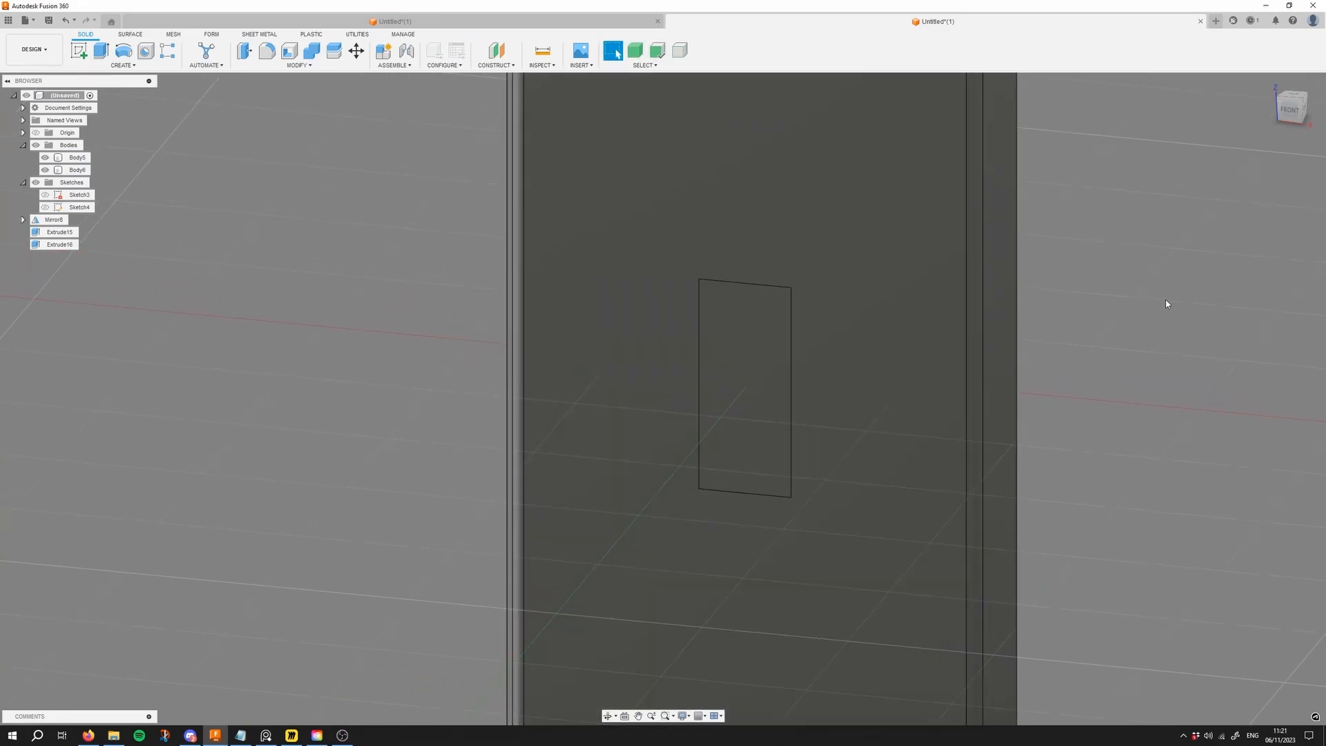
pyautogui.click(634, 51)
pyautogui.scroll(-3, 483, 202)
pyautogui.keyDown('shift'); pyautogui.moveTo(483, 201); pyautogui.dragTo(482, 300, button='middle'); pyautogui.keyUp('shift')
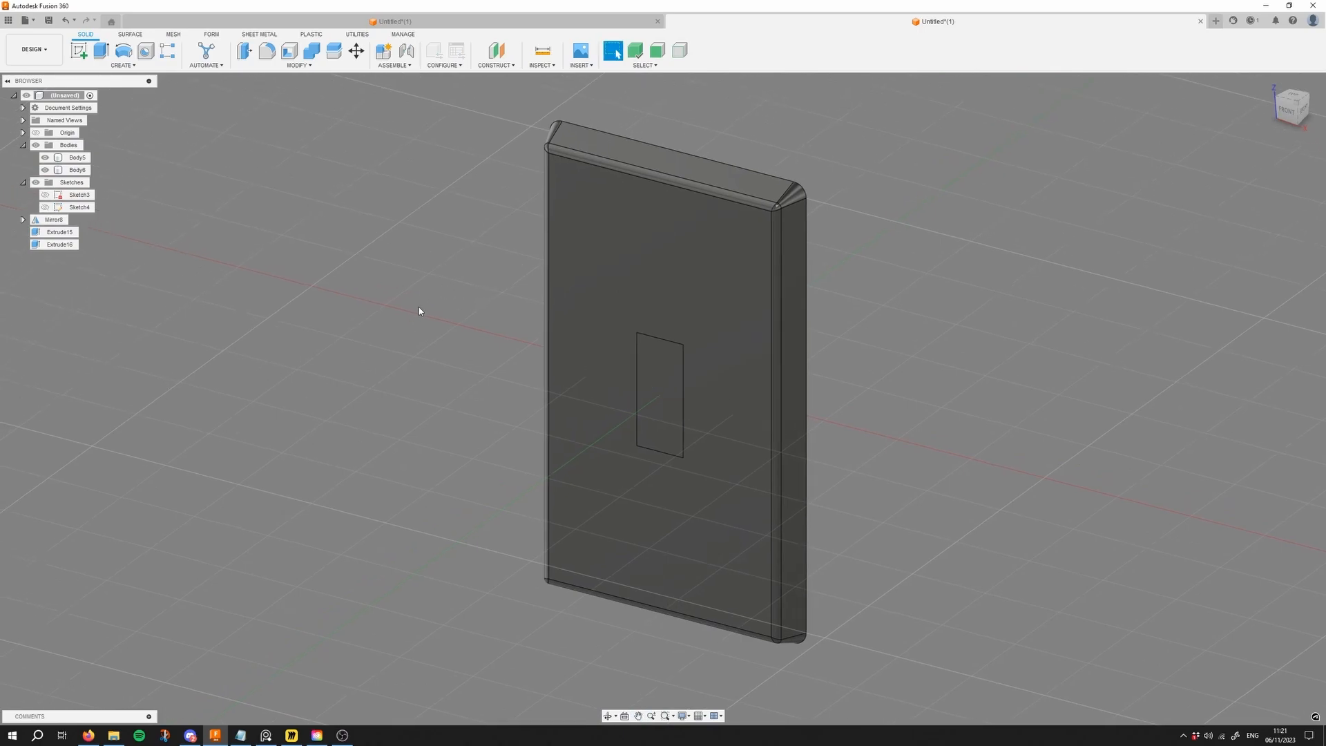
pyautogui.click(654, 373)
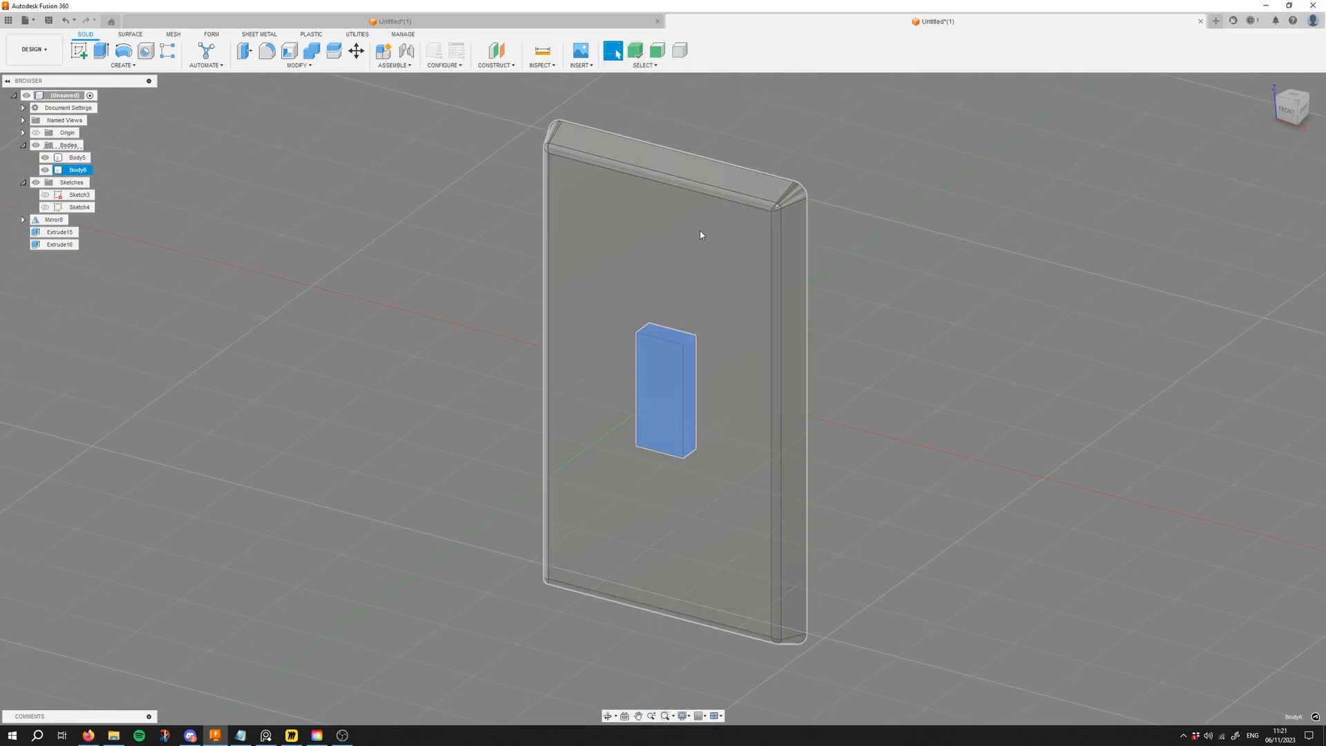
pyautogui.scroll(2, 654, 375)
pyautogui.rightClick(654, 375)
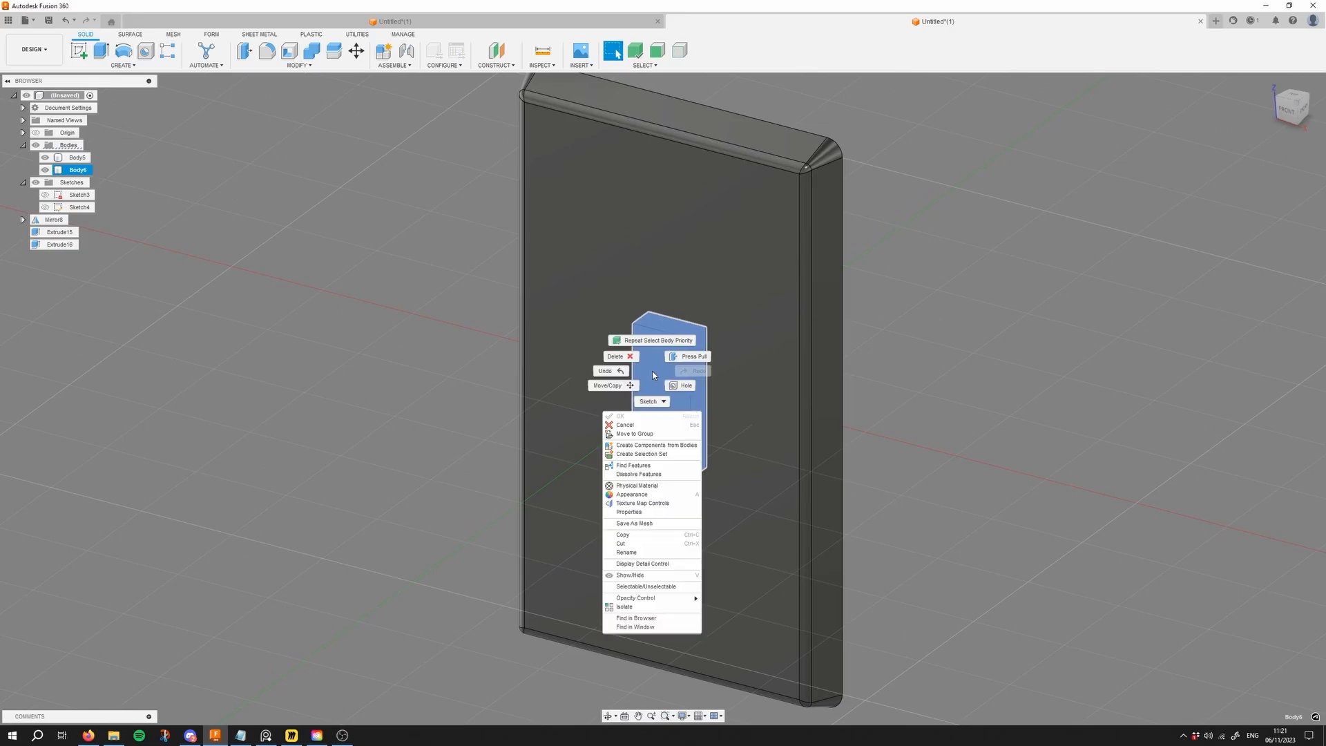
pyautogui.click(655, 607)
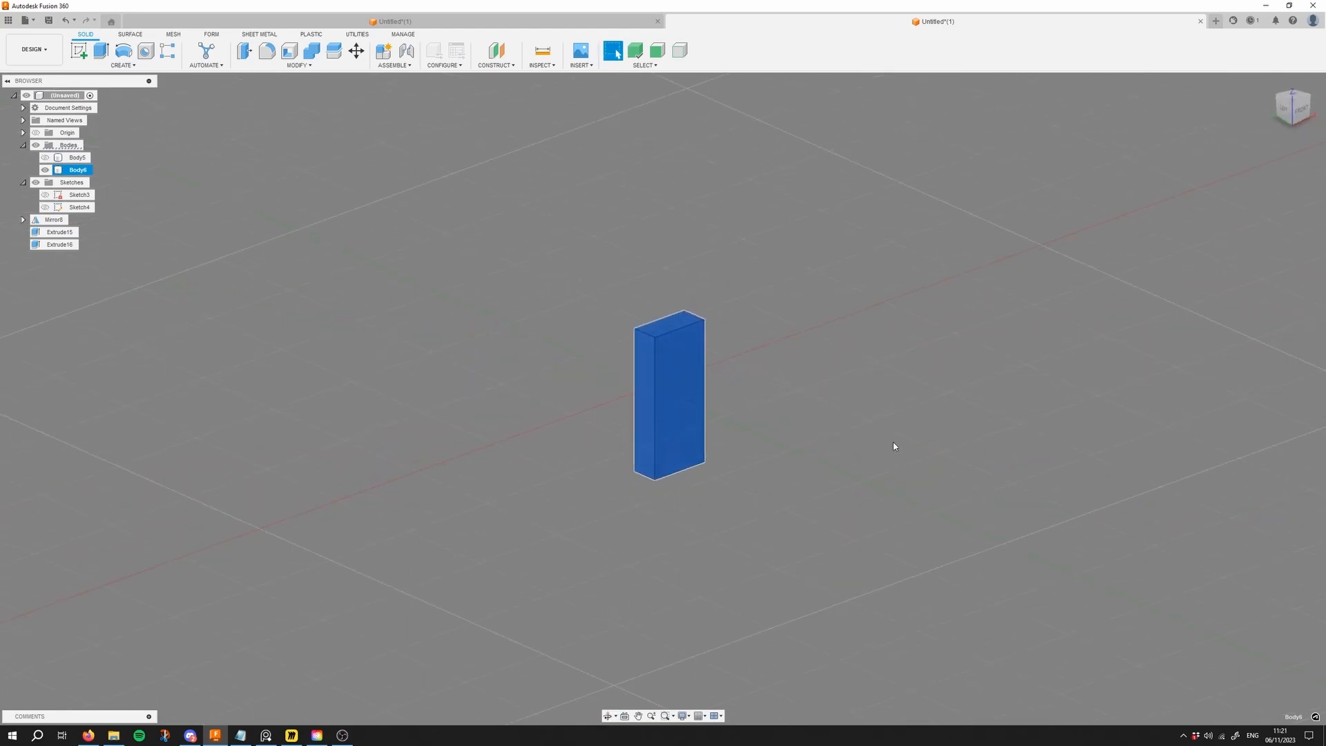
pyautogui.press('F6')
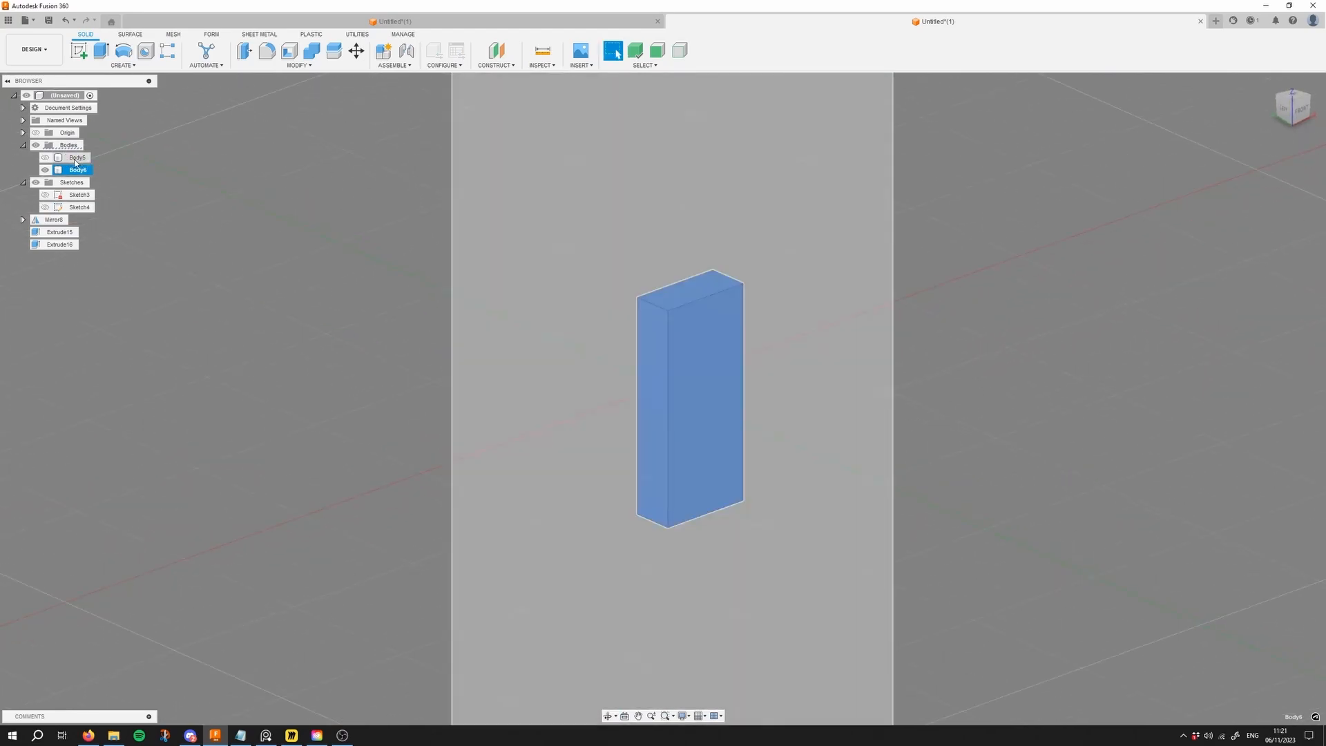
pyautogui.keyDown('shift'); pyautogui.moveTo(757, 301); pyautogui.dragTo(766, 234, button='middle'); pyautogui.keyUp('shift')
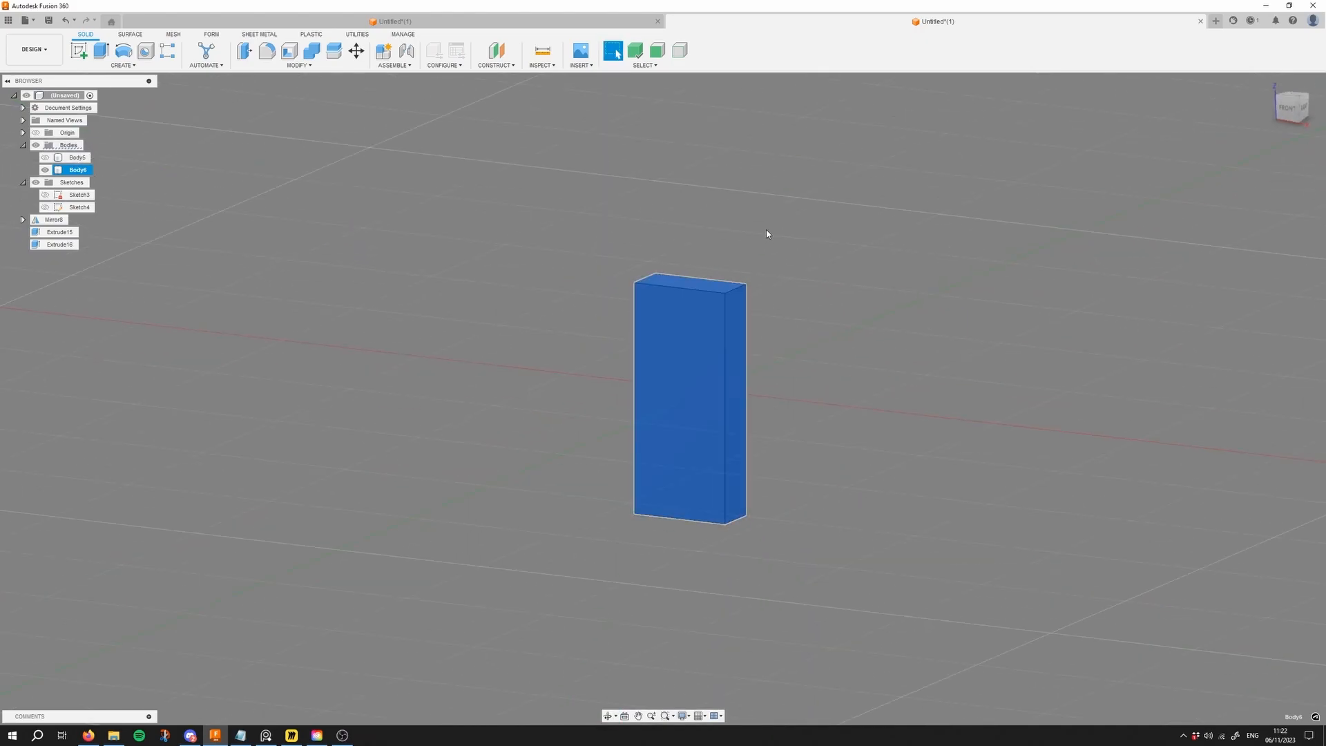
pyautogui.click(767, 233)
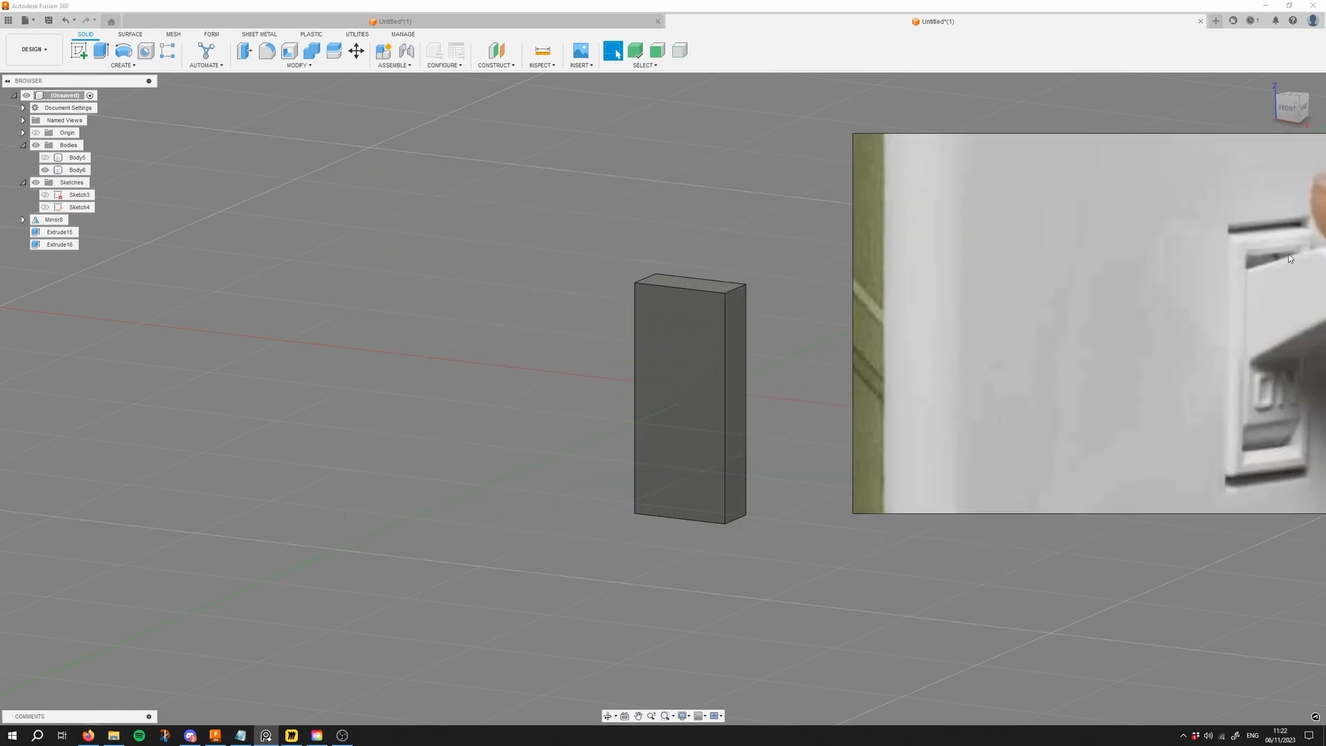
# Step: Shell the isolated block from its front face with an inside thickness of 0.133 cm
pyautogui.keyDown('shift'); pyautogui.moveTo(760, 297); pyautogui.dragTo(850, 314, button='middle'); pyautogui.keyUp('shift')
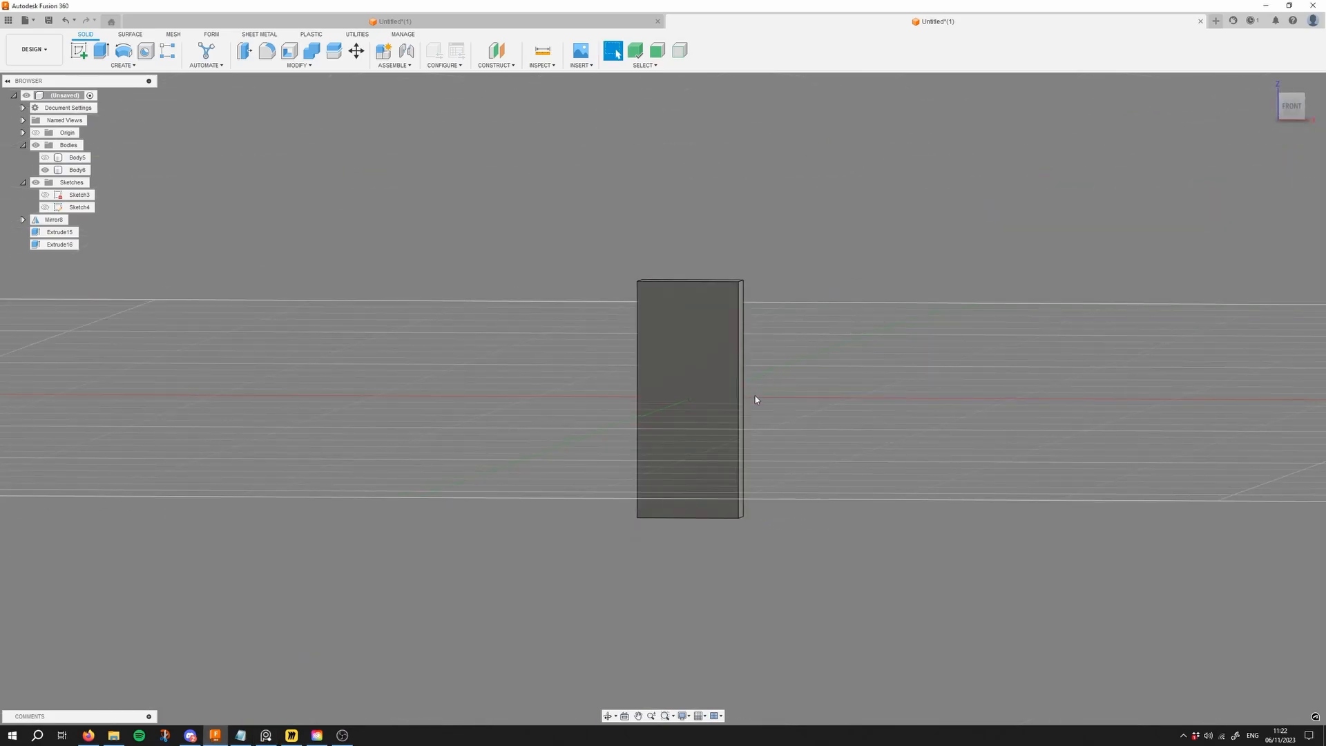
pyautogui.click(660, 396)
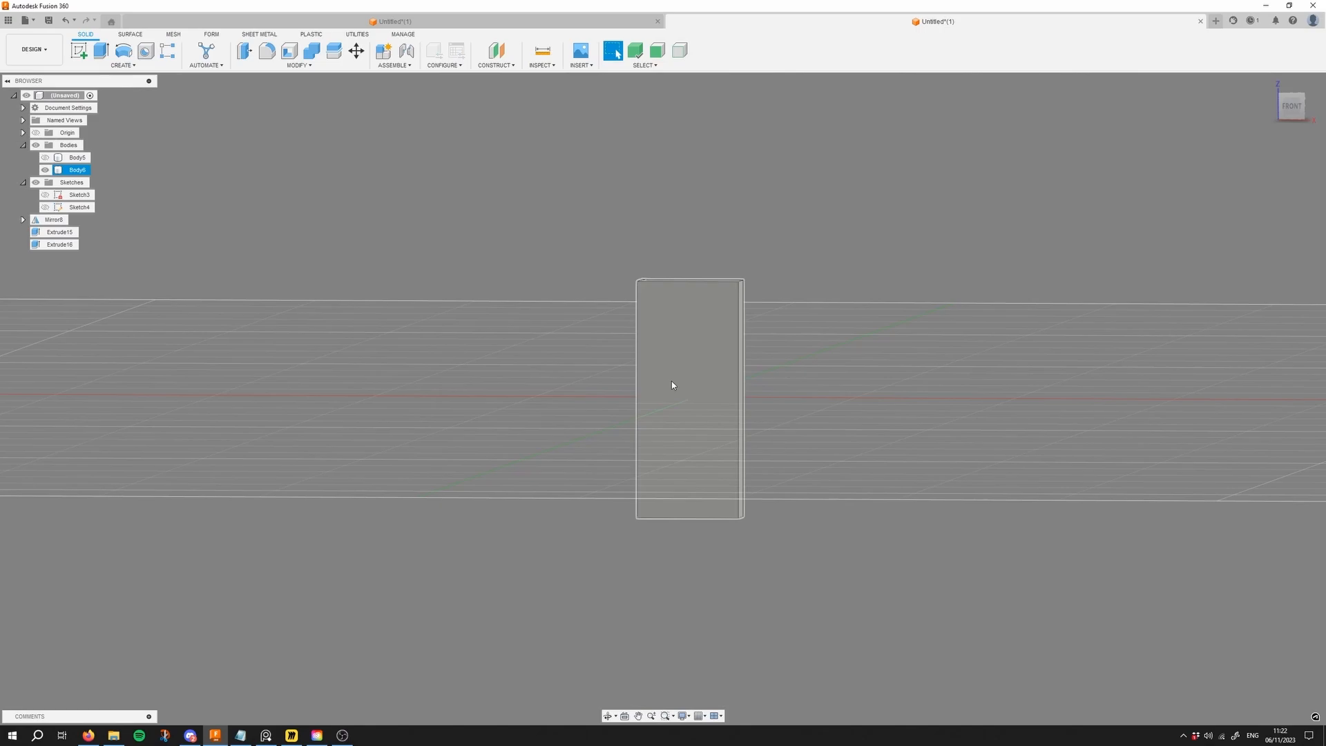
pyautogui.keyDown('shift'); pyautogui.moveTo(672, 380); pyautogui.dragTo(677, 391, button='middle'); pyautogui.keyUp('shift')
pyautogui.press('Escape')
pyautogui.press('Escape')
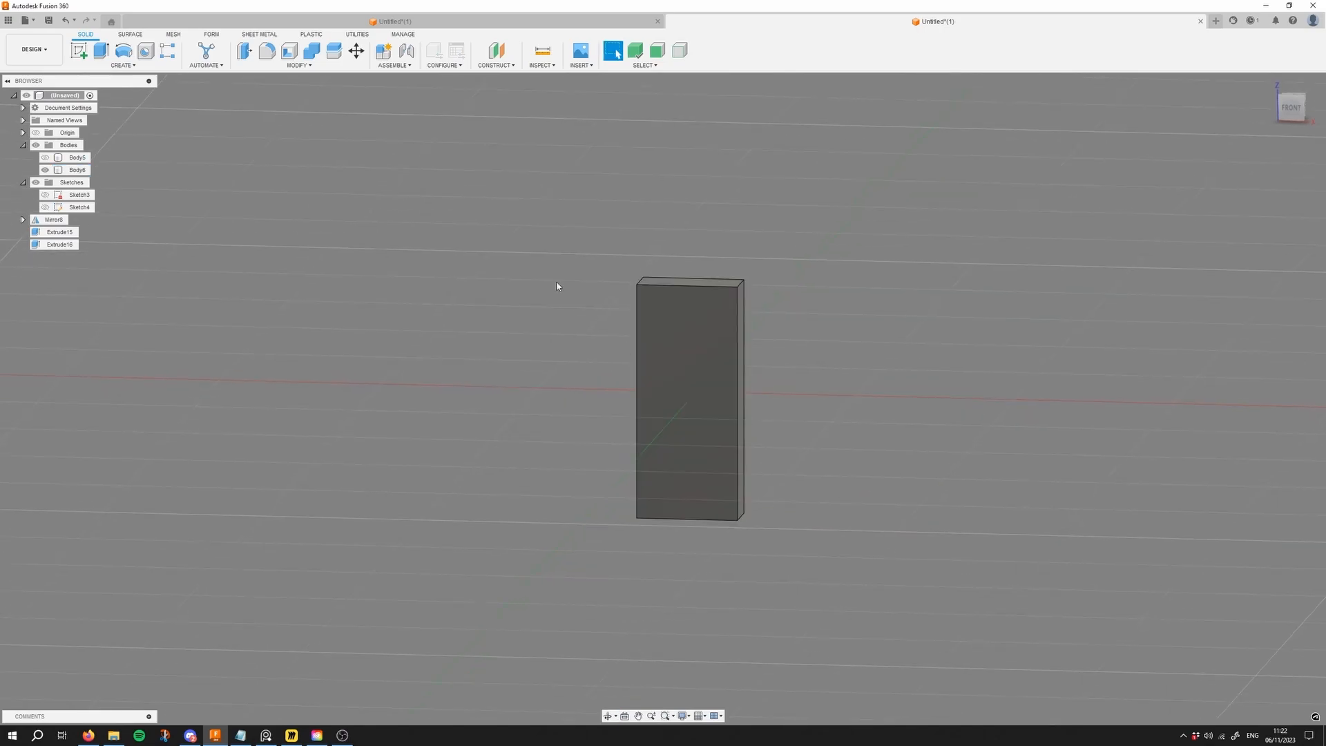
pyautogui.click(293, 64)
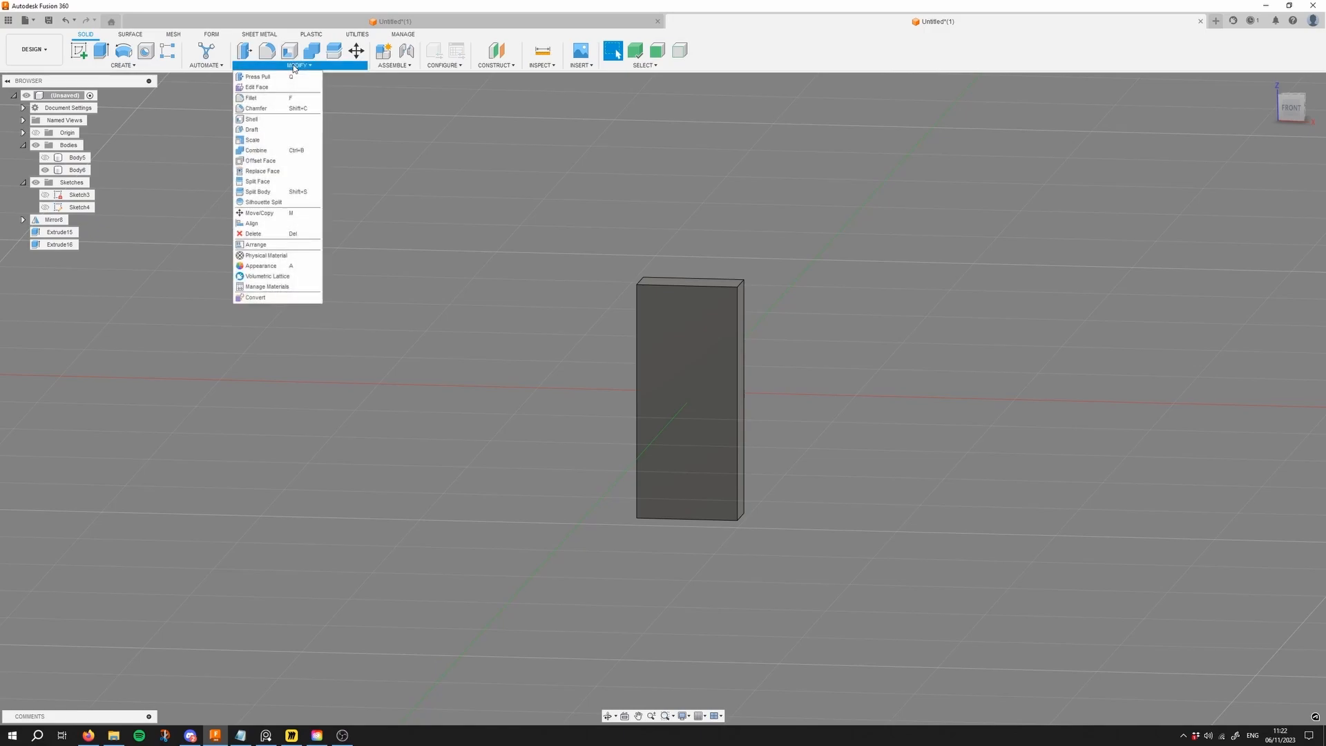
pyautogui.click(285, 119)
pyautogui.keyDown('shift'); pyautogui.moveTo(414, 278); pyautogui.dragTo(457, 290, button='middle'); pyautogui.keyUp('shift')
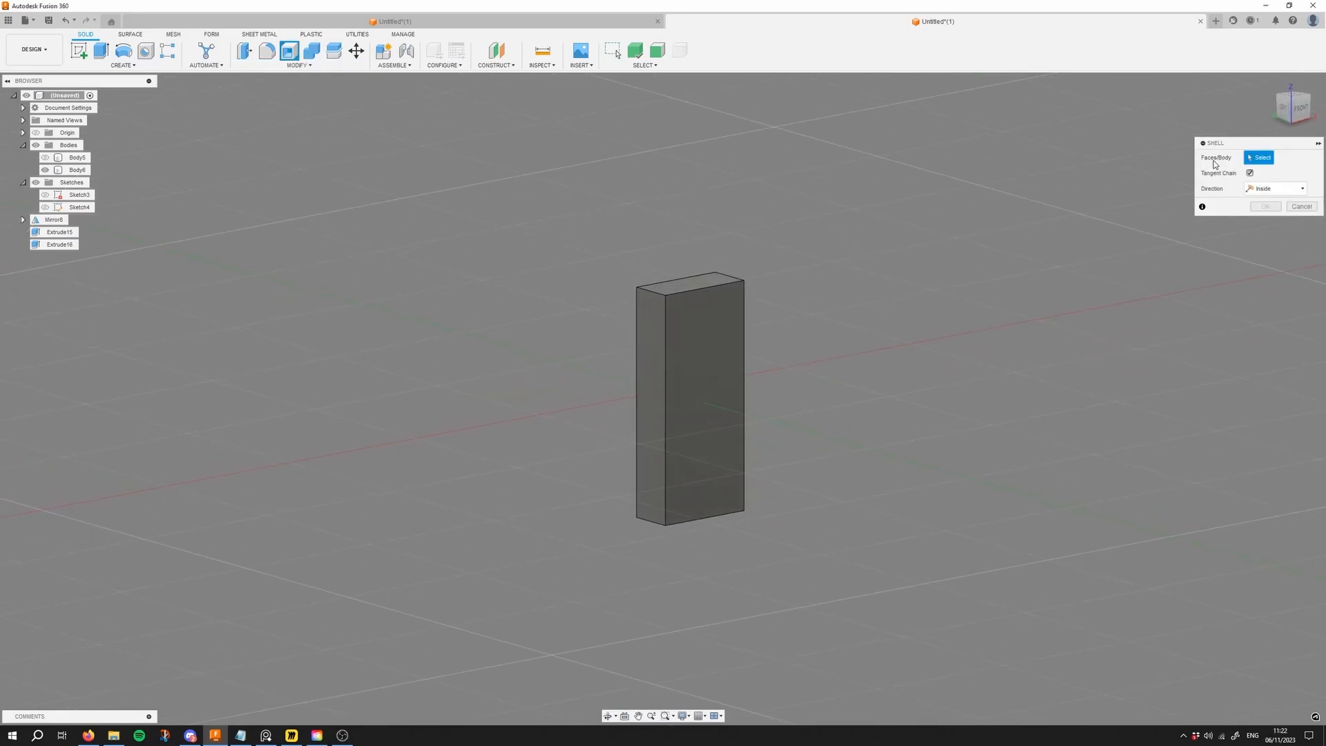
pyautogui.click(706, 319)
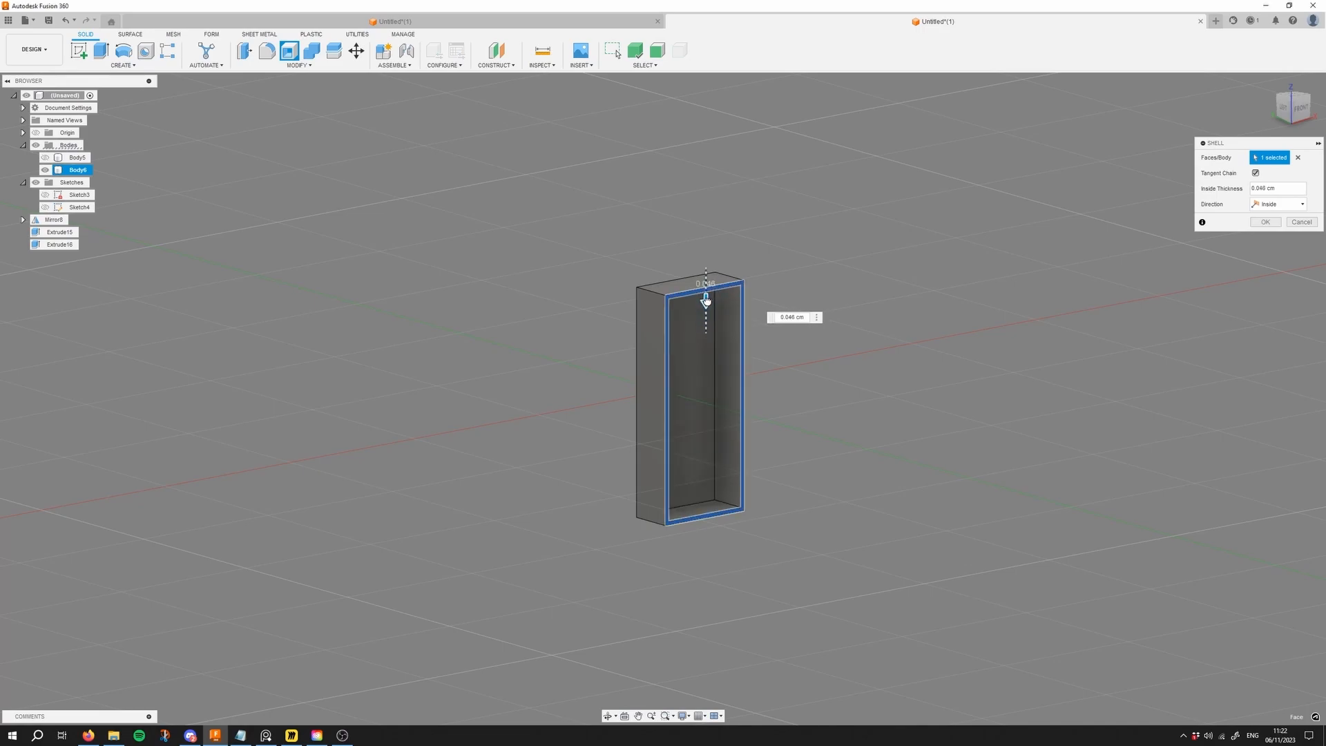
pyautogui.moveTo(706, 304); pyautogui.dragTo(705, 308)
pyautogui.keyDown('shift'); pyautogui.moveTo(705, 308); pyautogui.dragTo(663, 310, button='middle'); pyautogui.keyUp('shift')
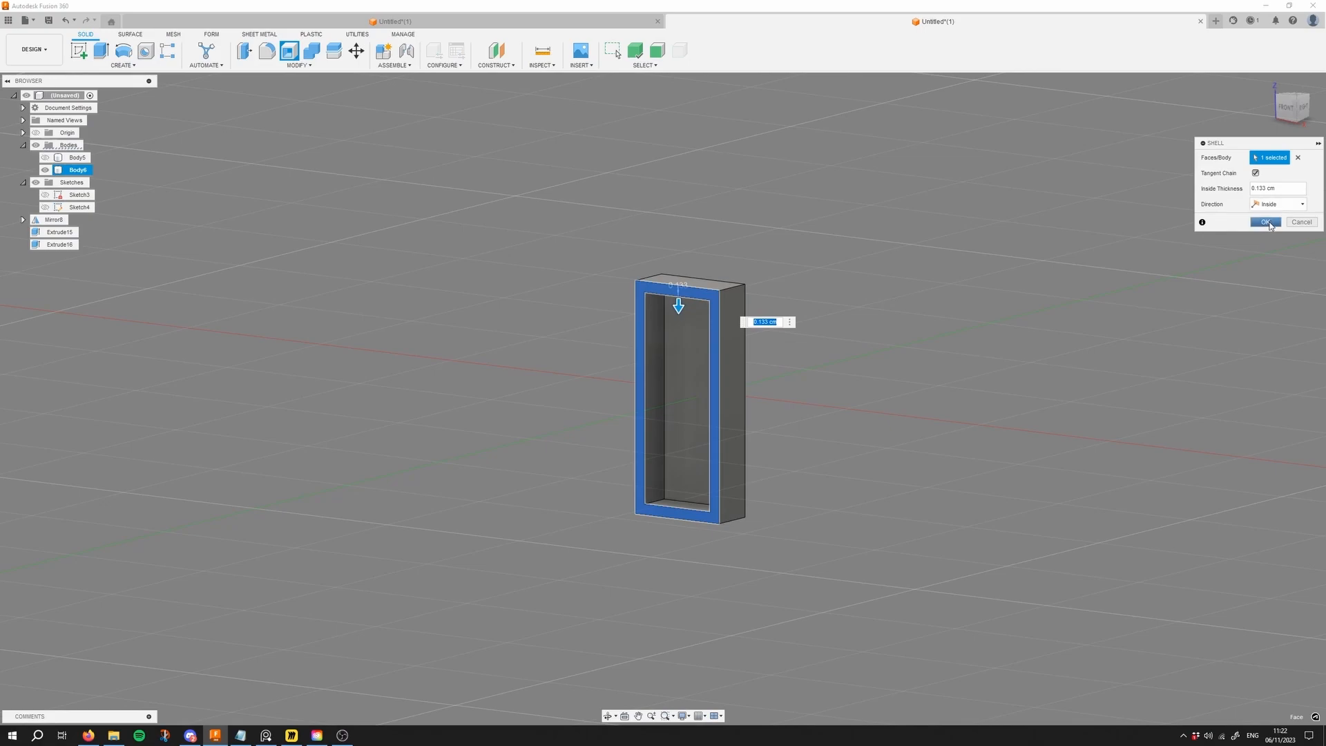
pyautogui.click(1265, 222)
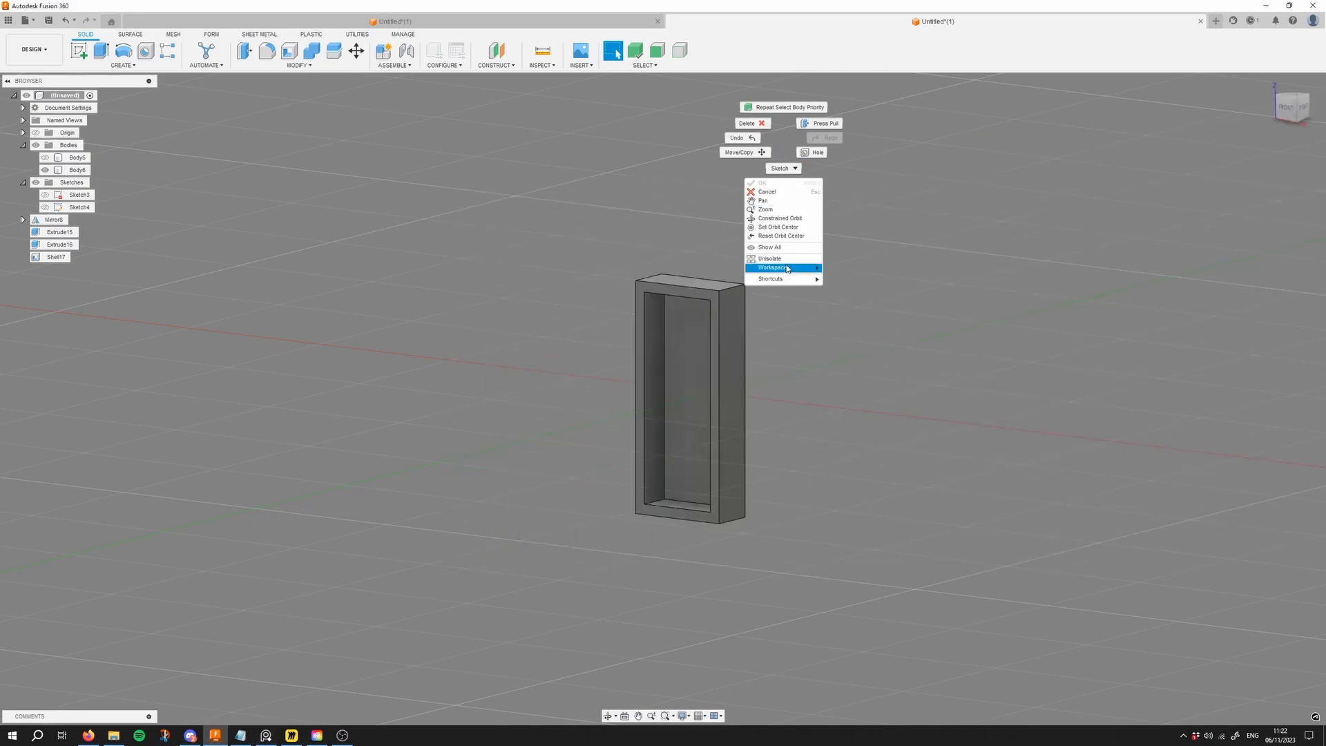
# Step: Unisolate the shelled block to check how it sits in the plate's pocket, and return to the isolated block
pyautogui.click(782, 260)
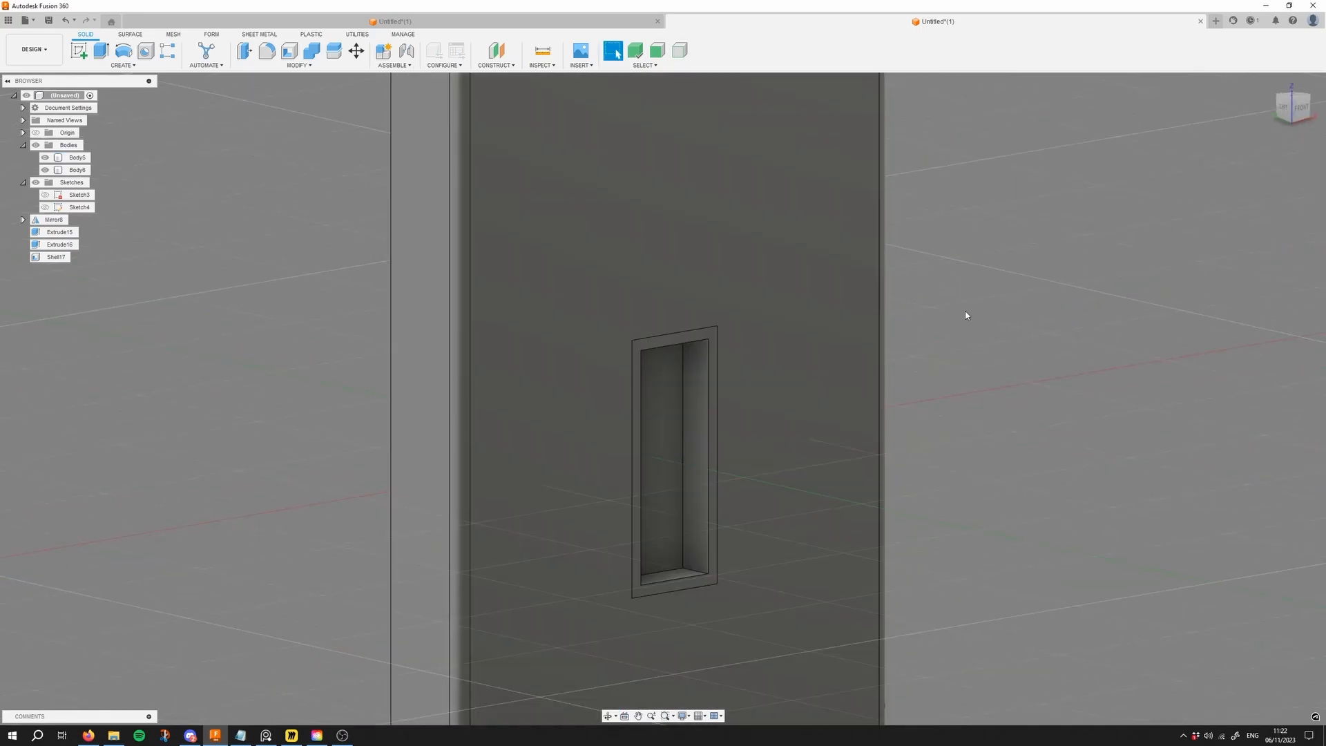
pyautogui.rightClick(965, 315)
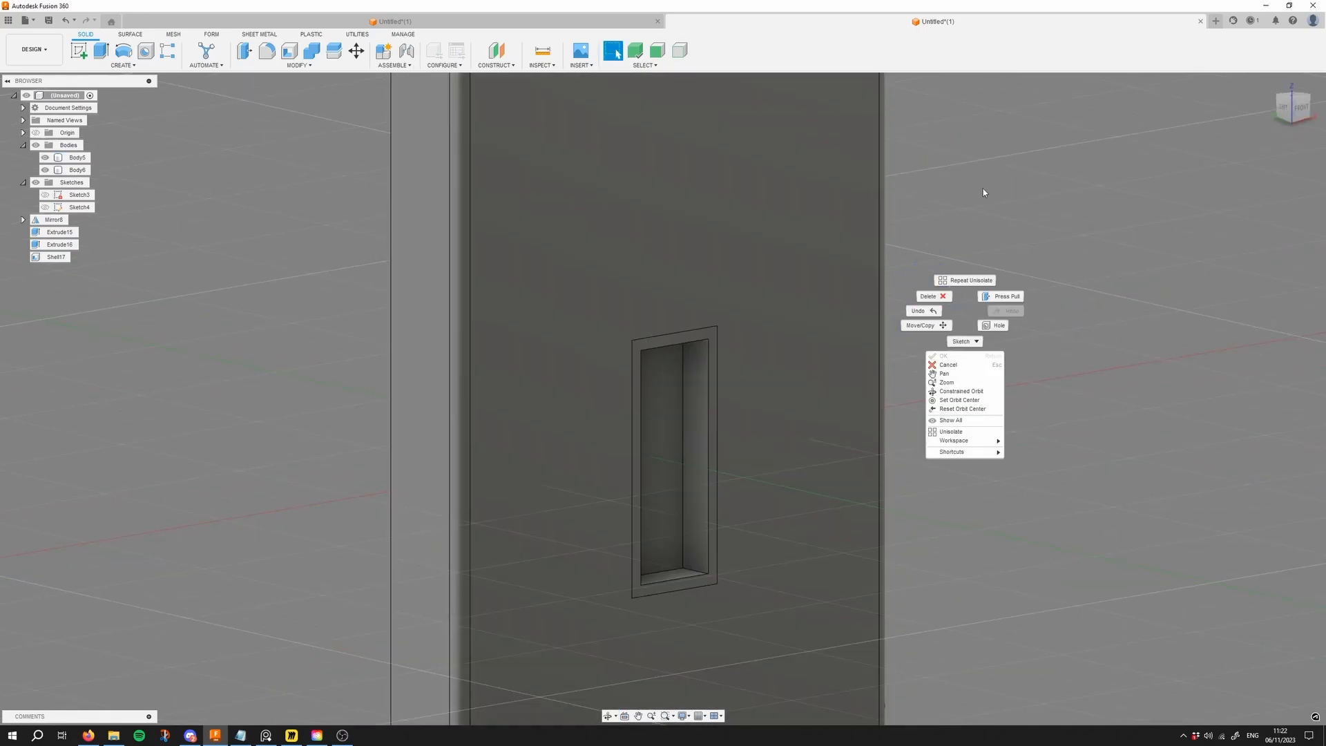
pyautogui.click(967, 201)
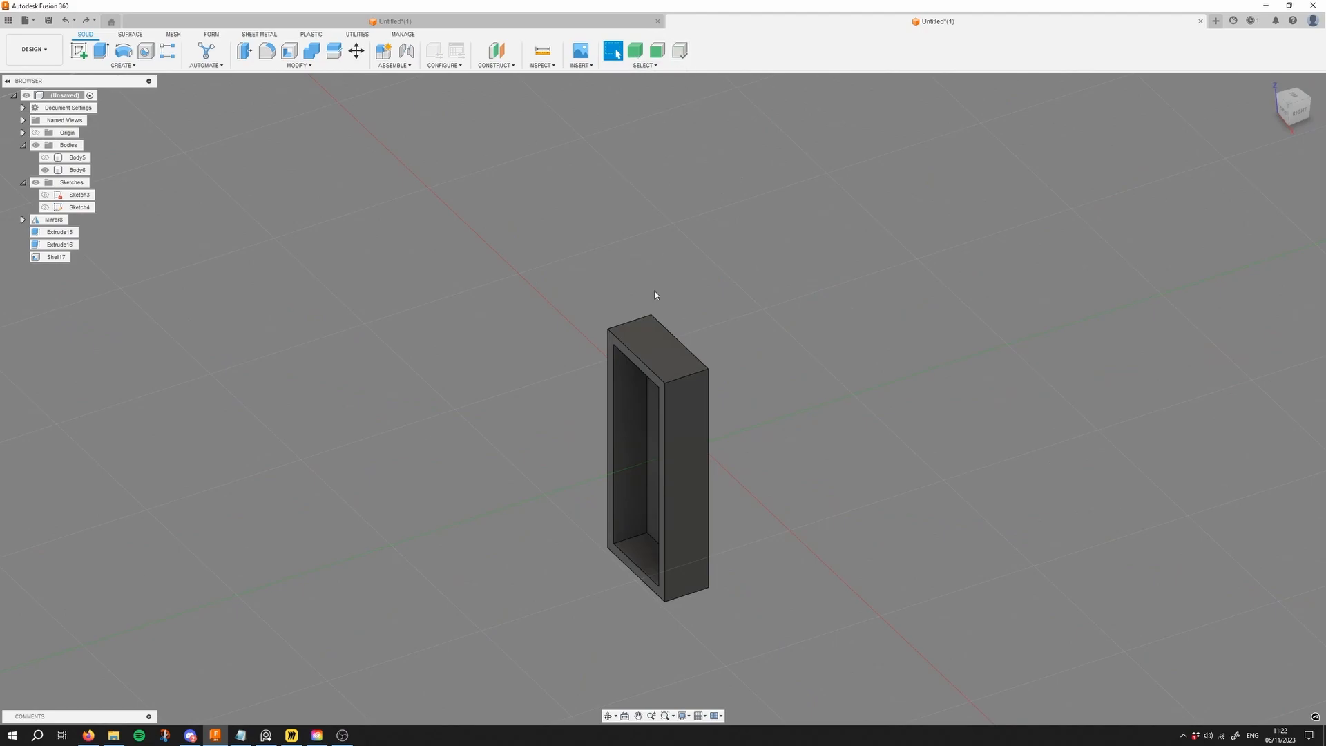
# Step: Fillet the shelled block's eight inner and outer corner edges running front to back with a 0.112 cm radius
pyautogui.scroll(3, 654, 296)
pyautogui.click(611, 330)
pyautogui.click(630, 296)
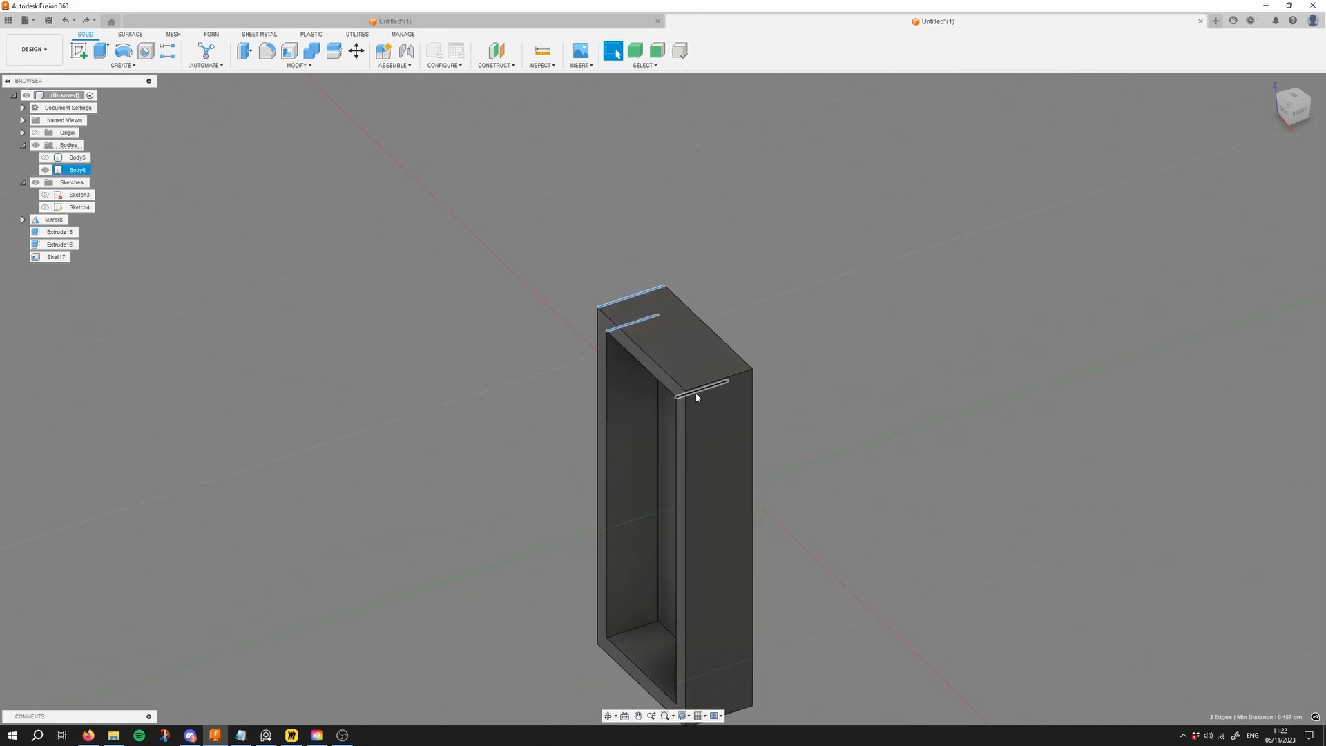
pyautogui.click(699, 387)
pyautogui.click(729, 376)
pyautogui.moveTo(720, 558); pyautogui.dragTo(701, 465, button='middle')
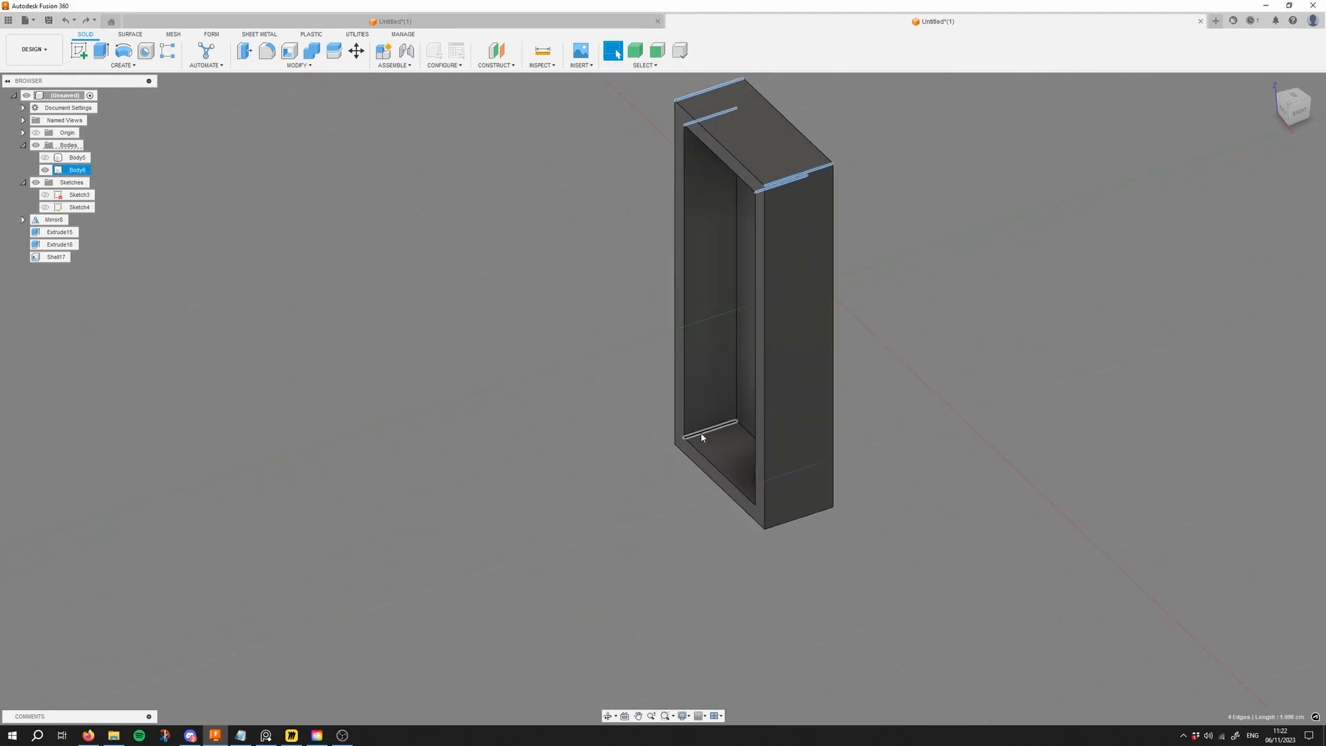
pyautogui.click(681, 442)
pyautogui.click(711, 430)
pyautogui.click(798, 519)
pyautogui.click(778, 505)
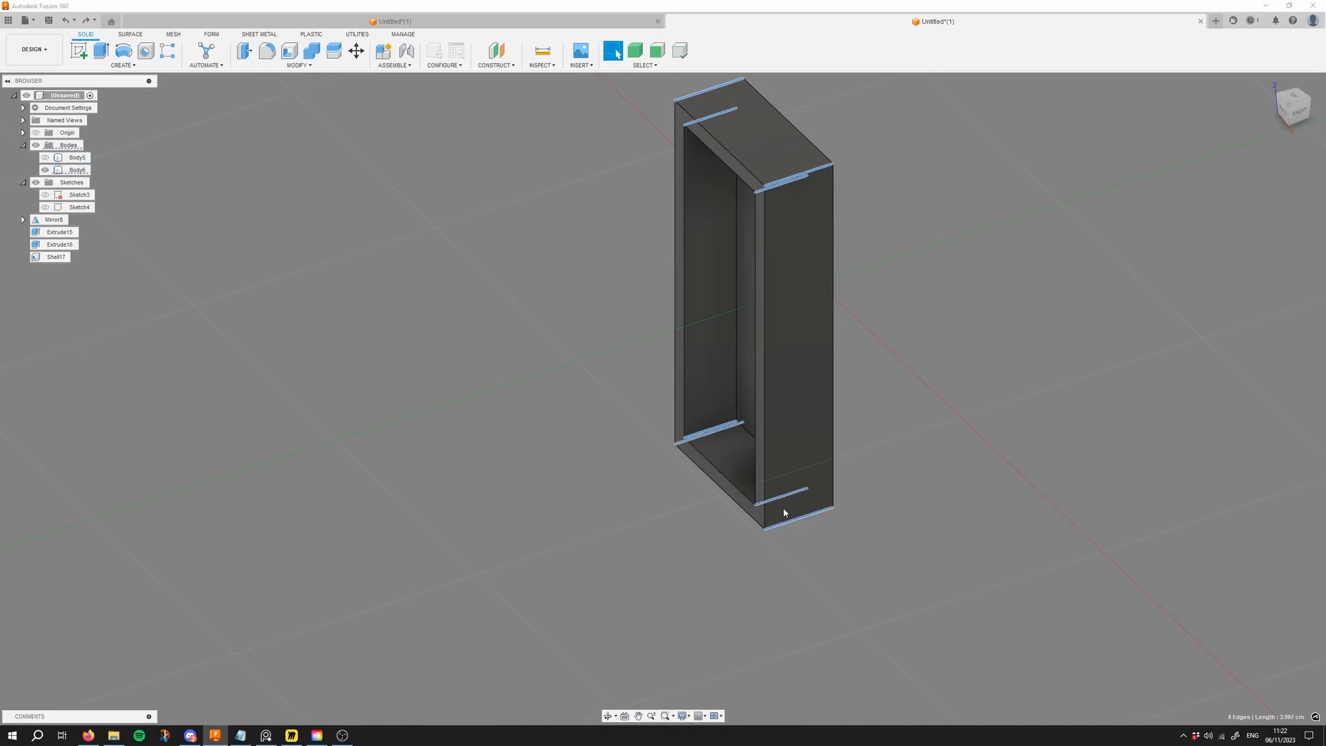
pyautogui.press('f')
pyautogui.moveTo(768, 486); pyautogui.dragTo(768, 484)
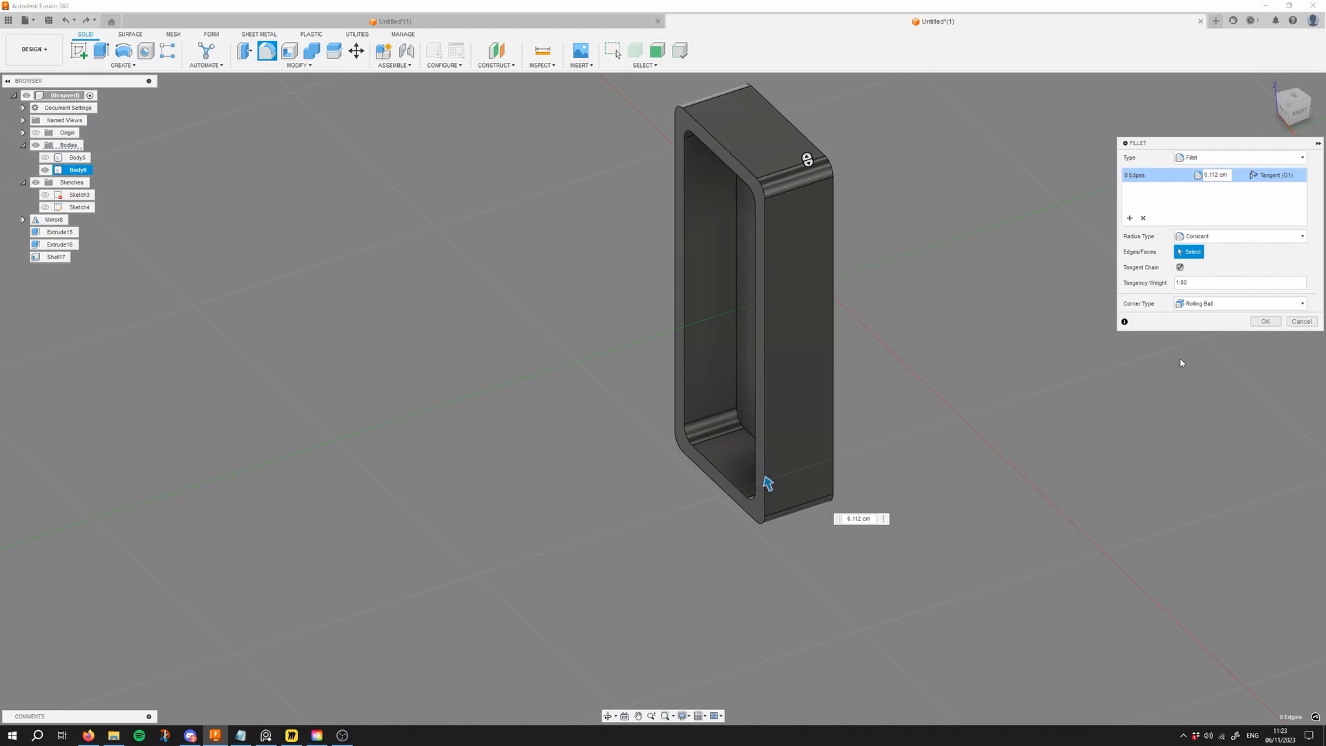
pyautogui.click(1266, 319)
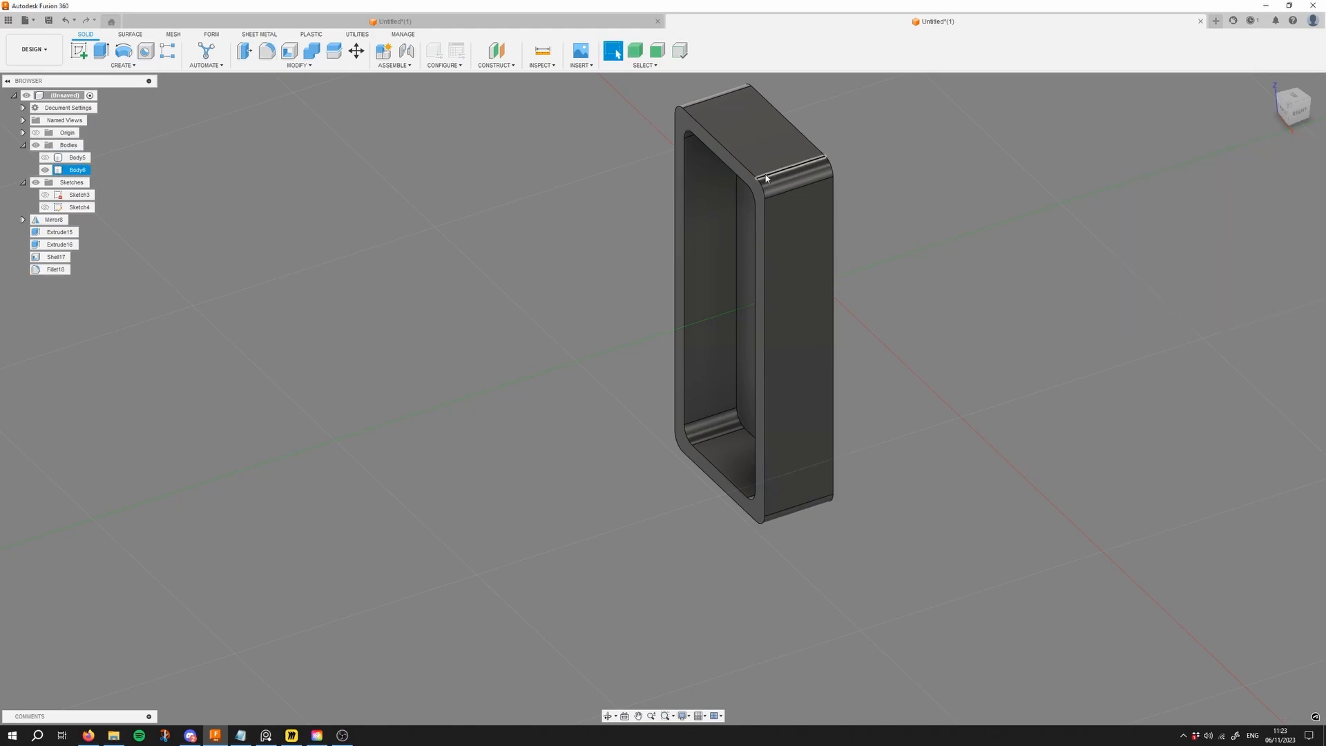
# Step: Fillet the outer edge loop around the frame body's open front with a 0.053 cm radius
pyautogui.scroll(5, 743, 114)
pyautogui.press('f')
pyautogui.click(738, 168)
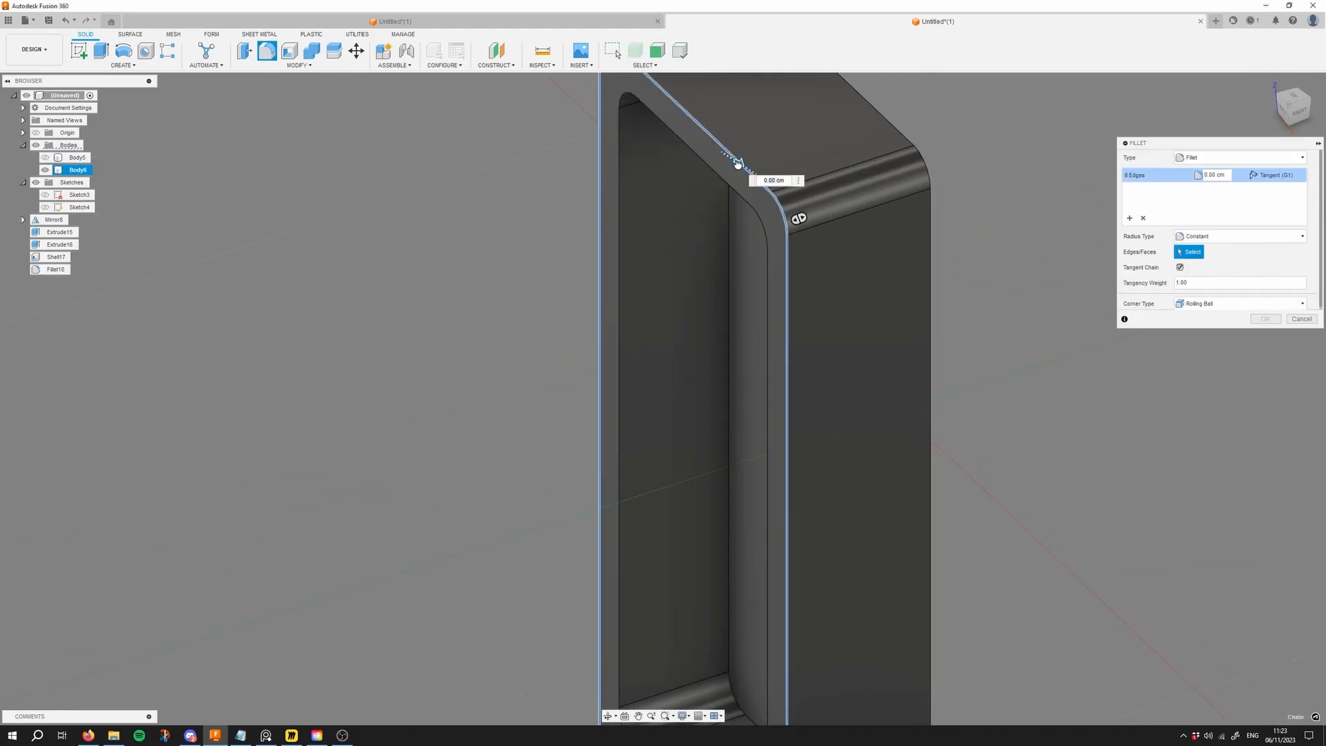
pyautogui.moveTo(737, 170); pyautogui.dragTo(743, 164)
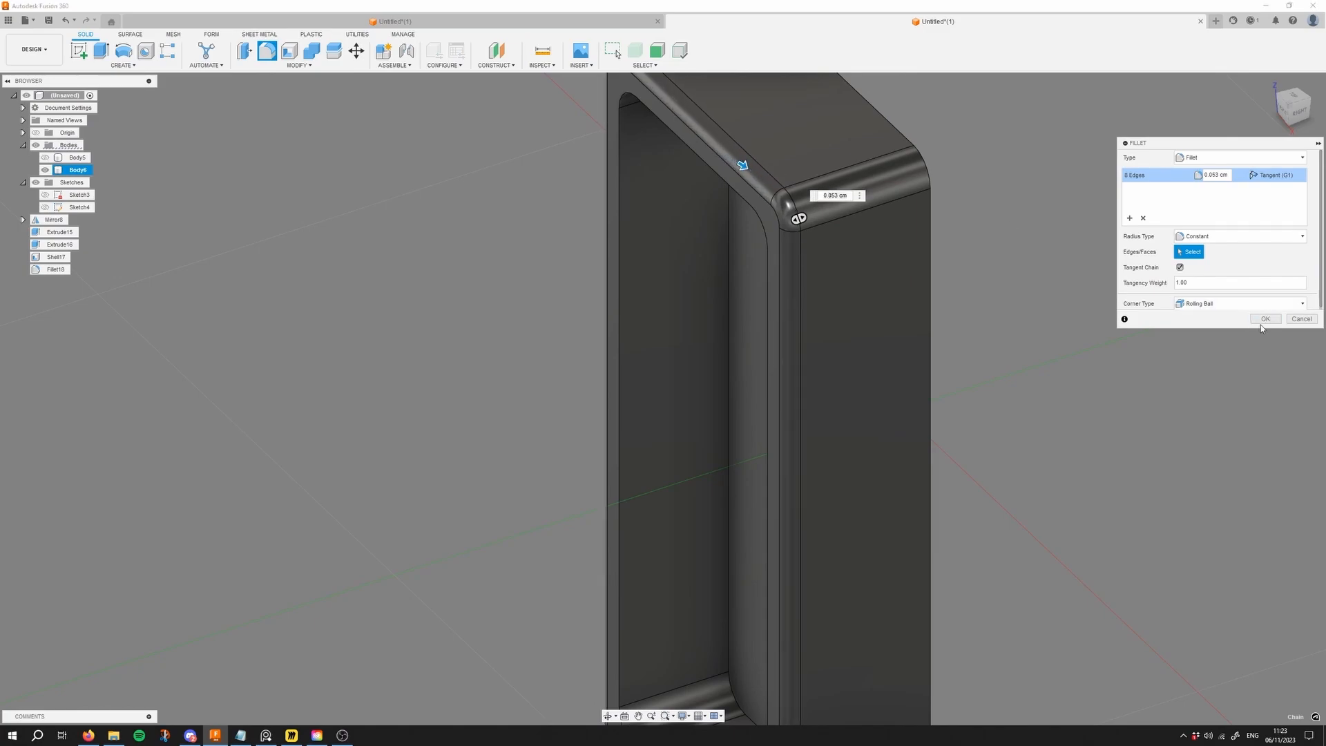
pyautogui.keyDown('shift'); pyautogui.moveTo(963, 266); pyautogui.dragTo(1013, 240, button='middle'); pyautogui.keyUp('shift')
pyautogui.scroll(-5, 974, 251)
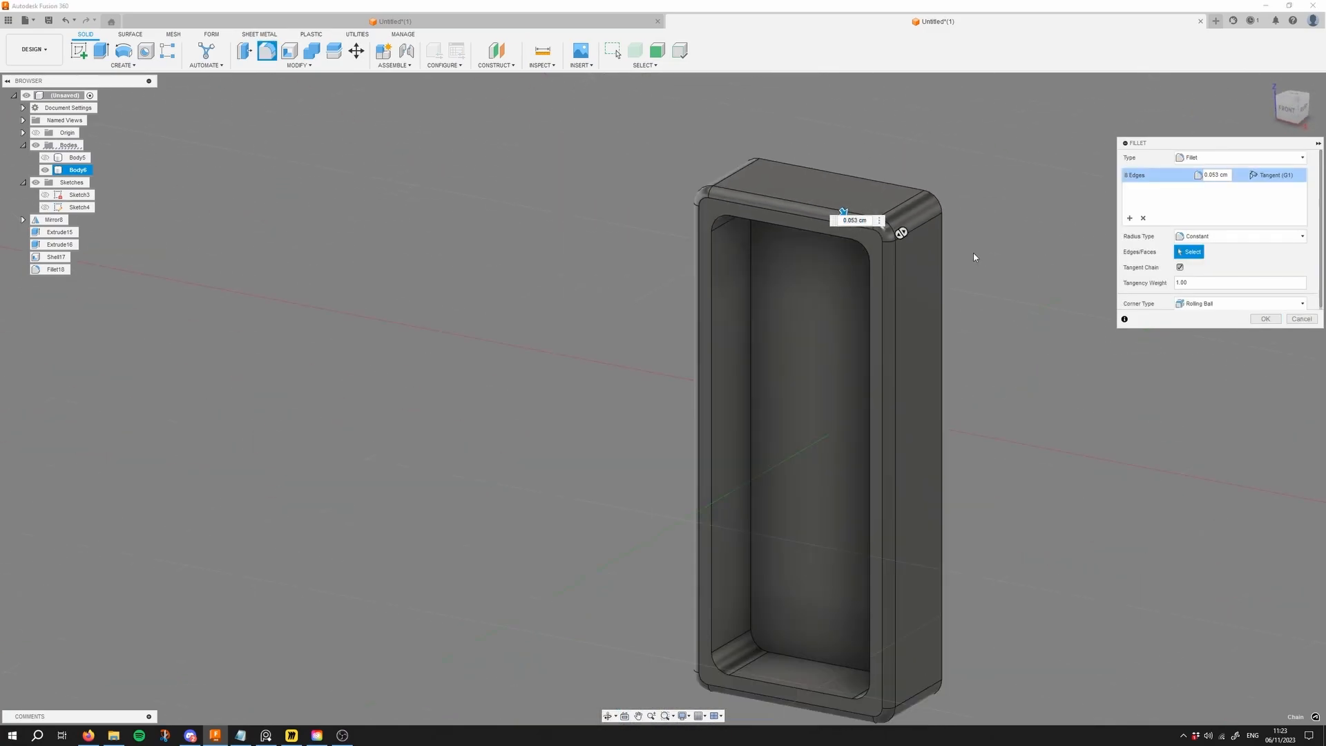
pyautogui.click(1264, 319)
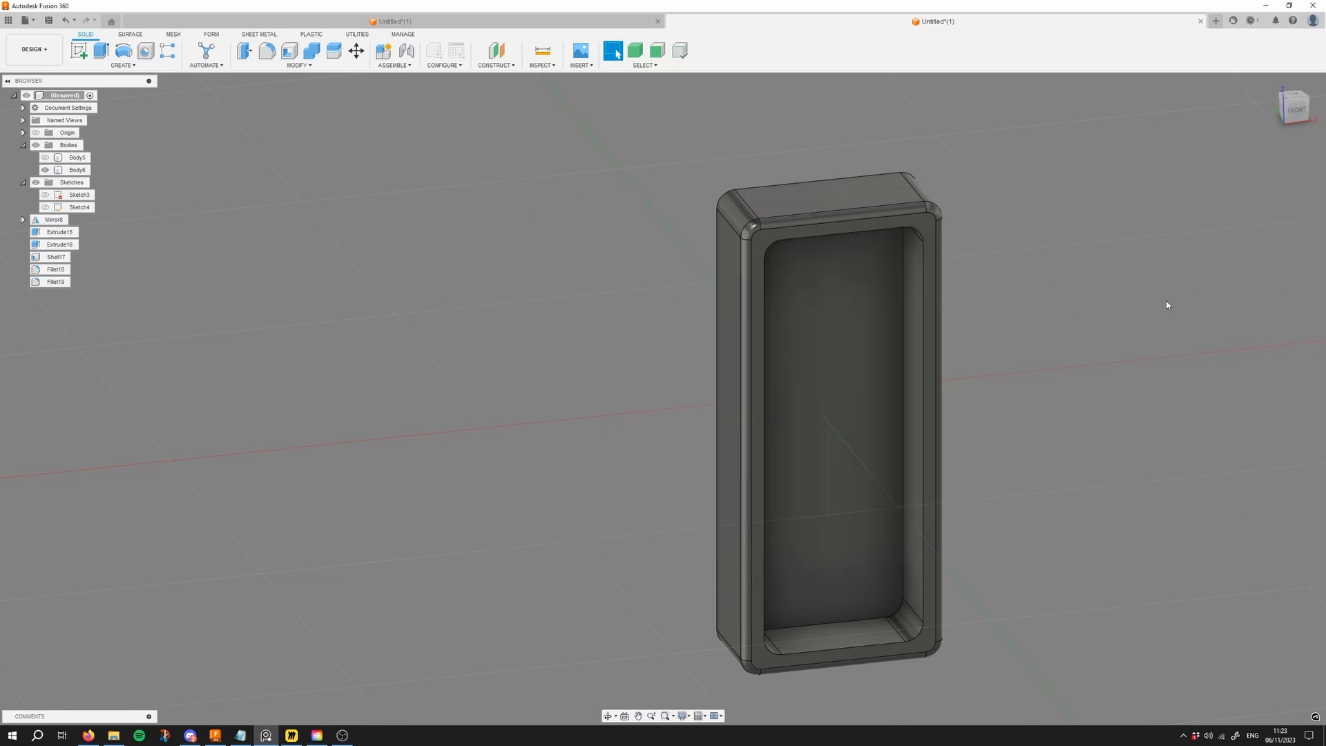
# Step: Chamfer the inner edge loop around the frame's front opening with an equal distance of 0.059 cm
pyautogui.click(838, 240)
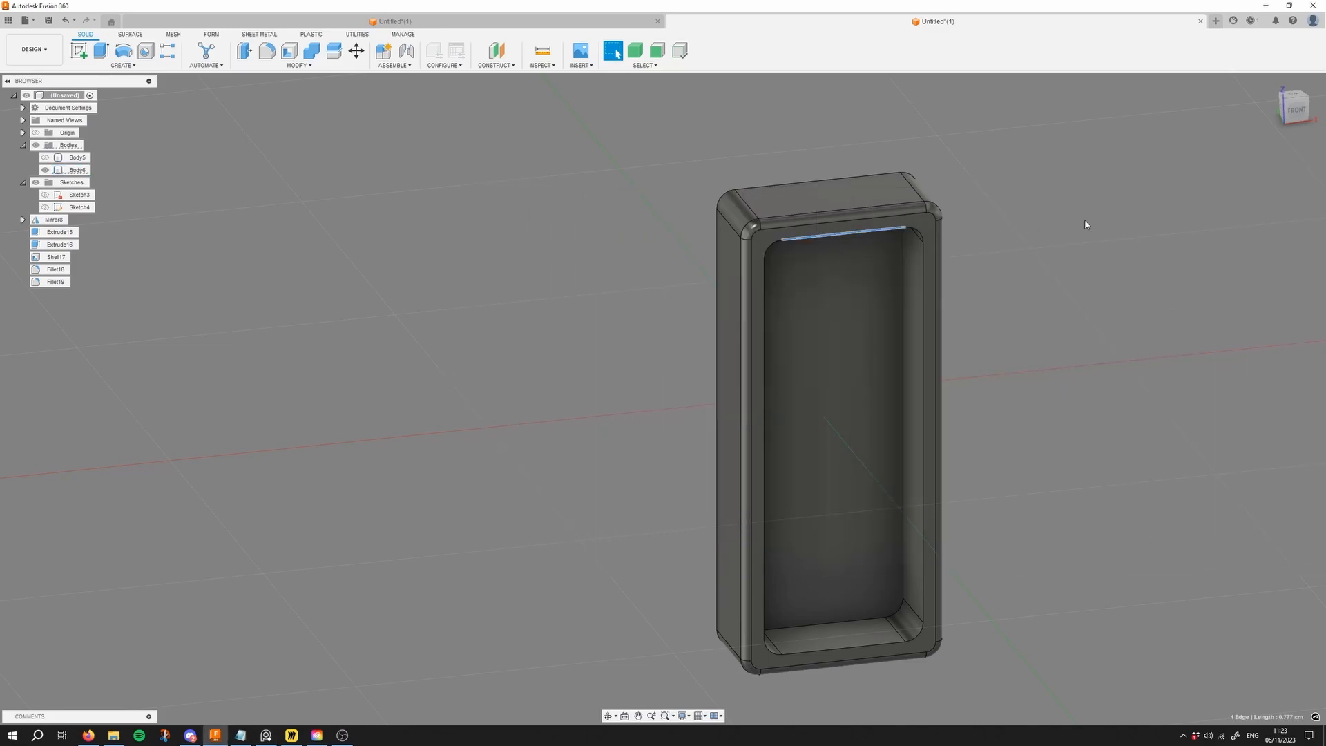
pyautogui.press('c')
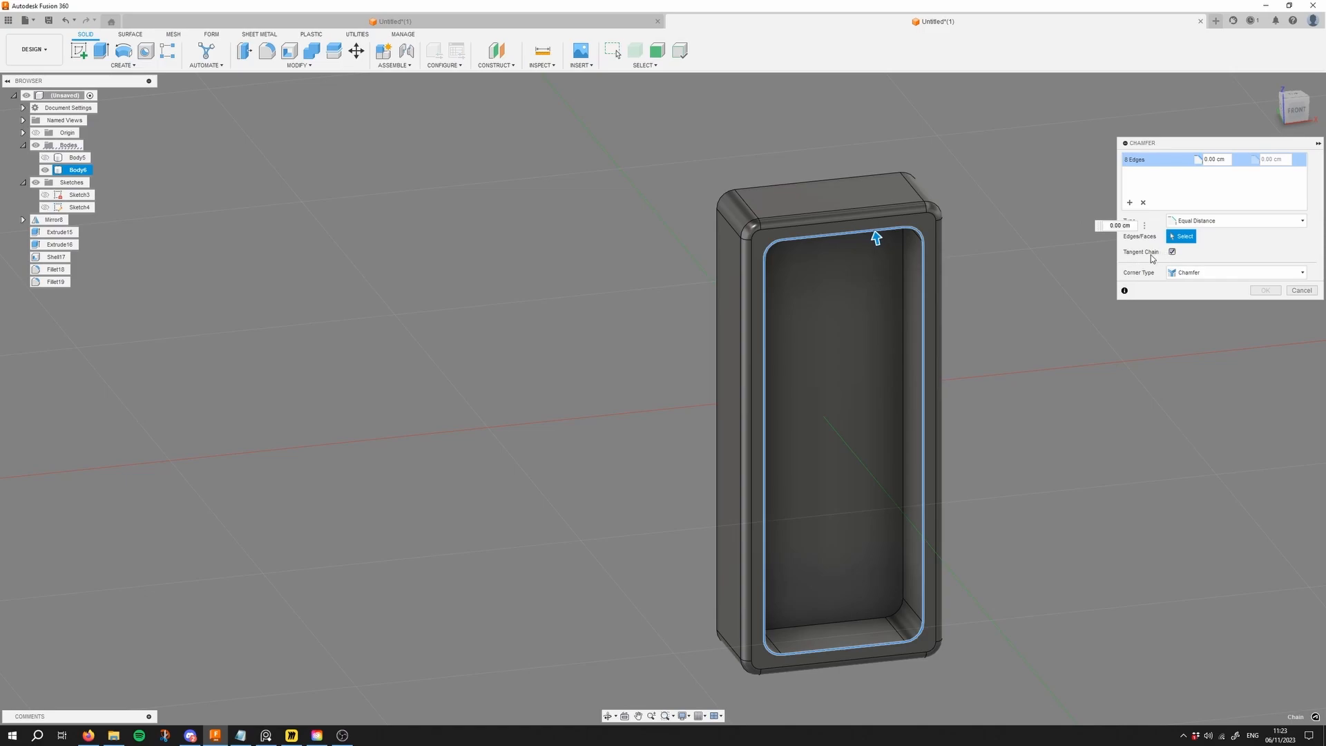
pyautogui.scroll(2, 876, 235)
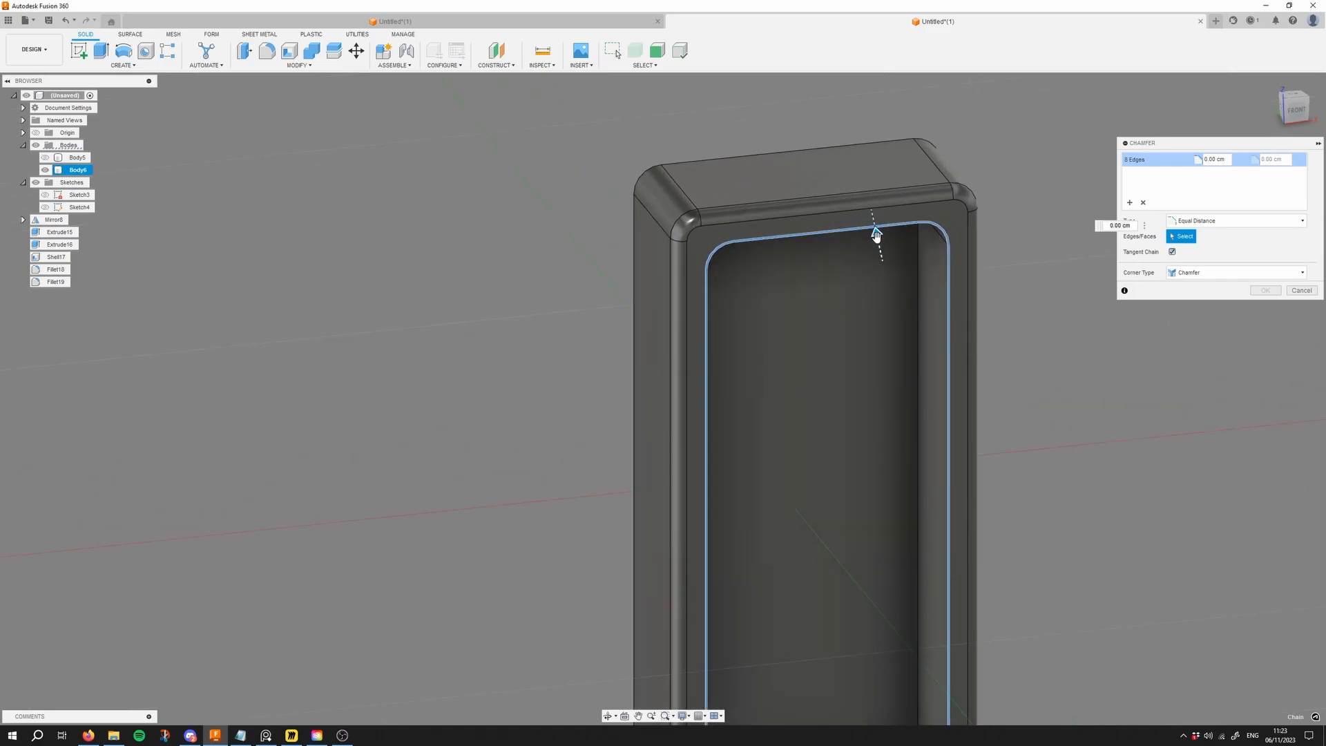
pyautogui.moveTo(876, 235); pyautogui.dragTo(873, 222)
pyautogui.keyDown('shift'); pyautogui.moveTo(874, 222); pyautogui.dragTo(805, 209, button='middle'); pyautogui.keyUp('shift')
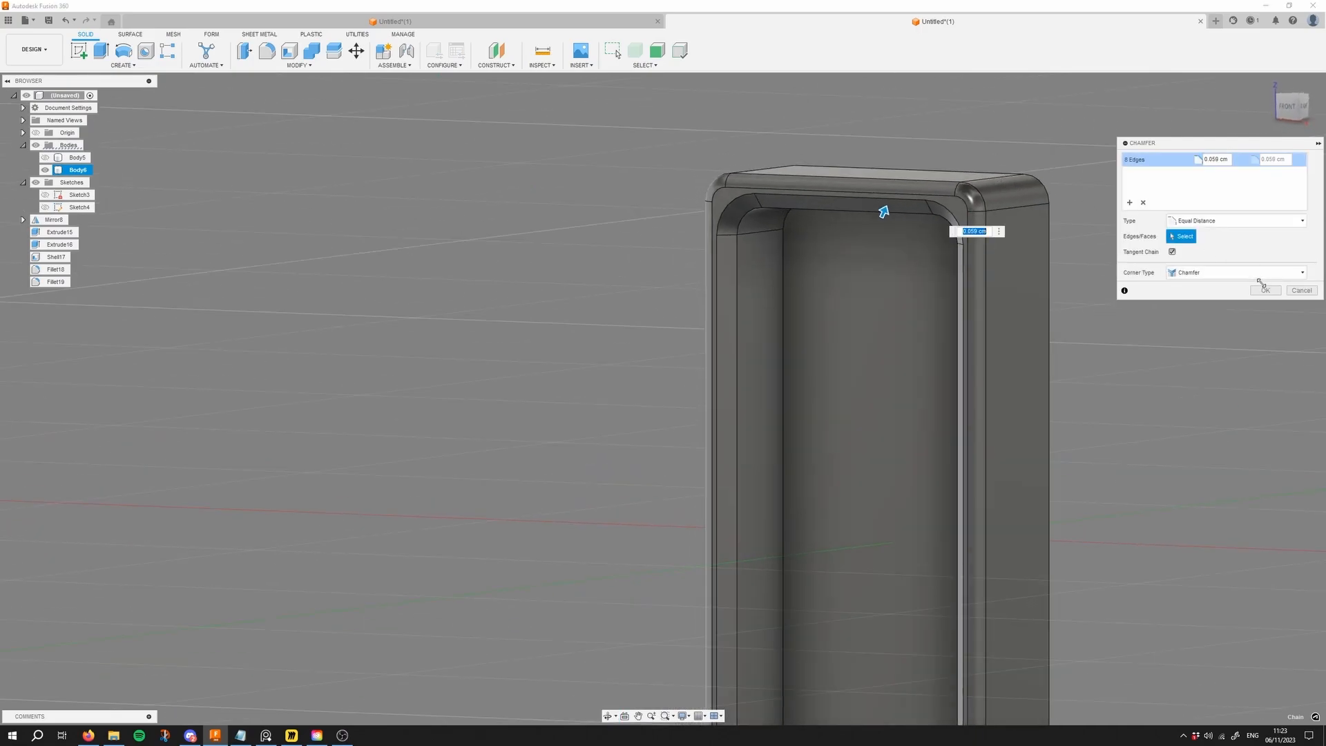
pyautogui.click(1265, 290)
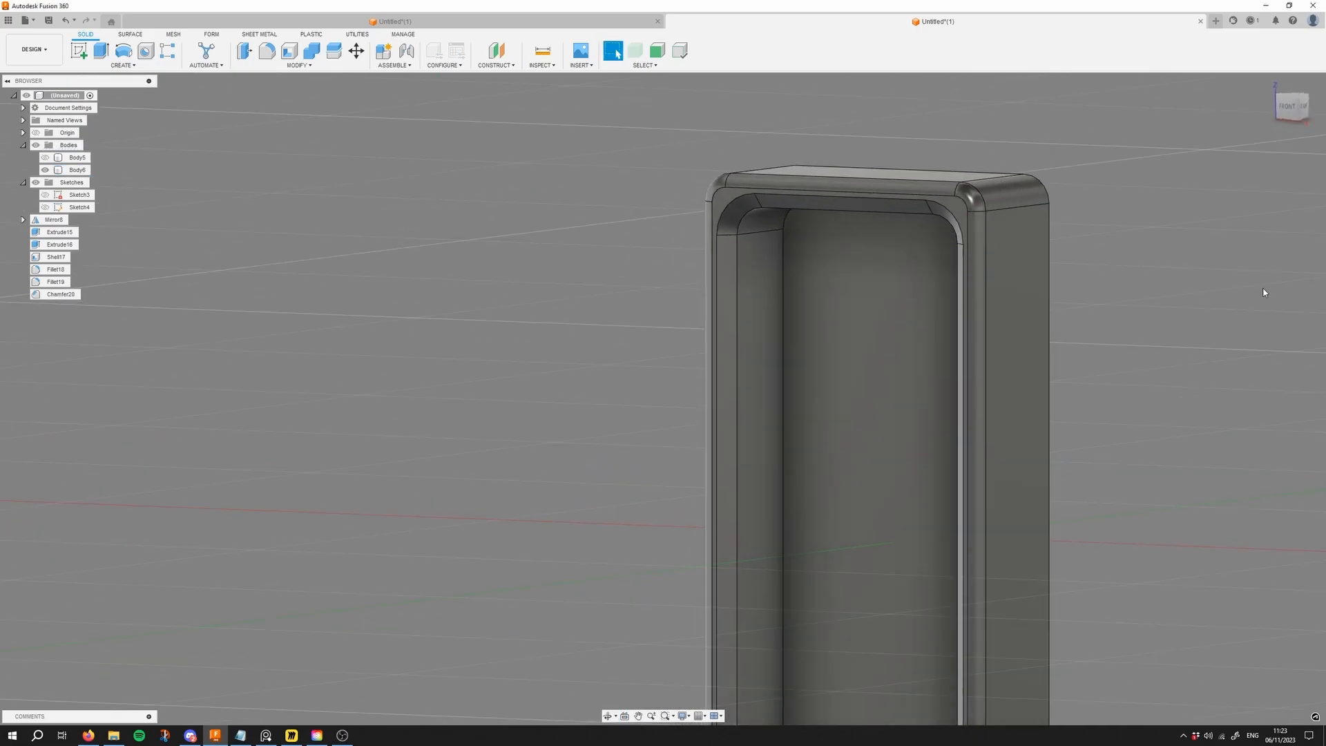
pyautogui.click(123, 65)
pyautogui.moveTo(312, 66)
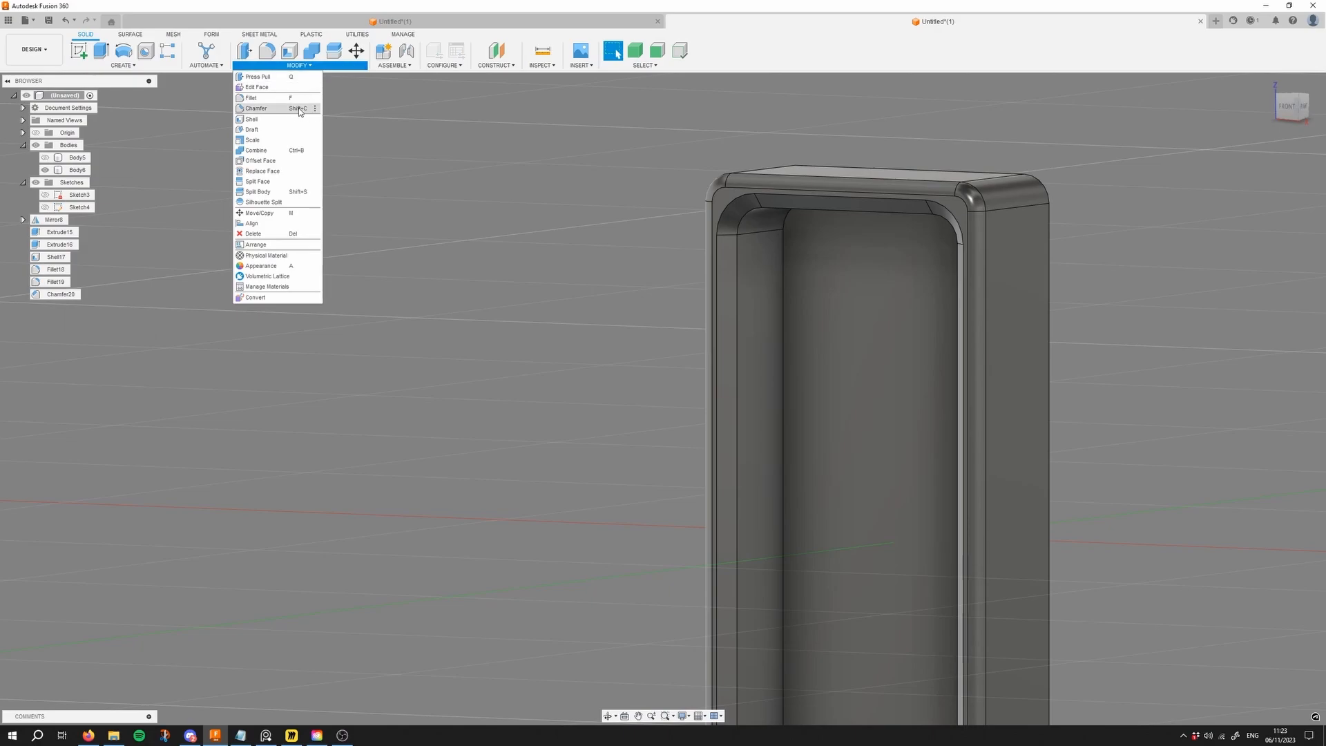
pyautogui.keyDown('shift'); pyautogui.moveTo(560, 170); pyautogui.dragTo(641, 214, button='middle'); pyautogui.keyUp('shift')
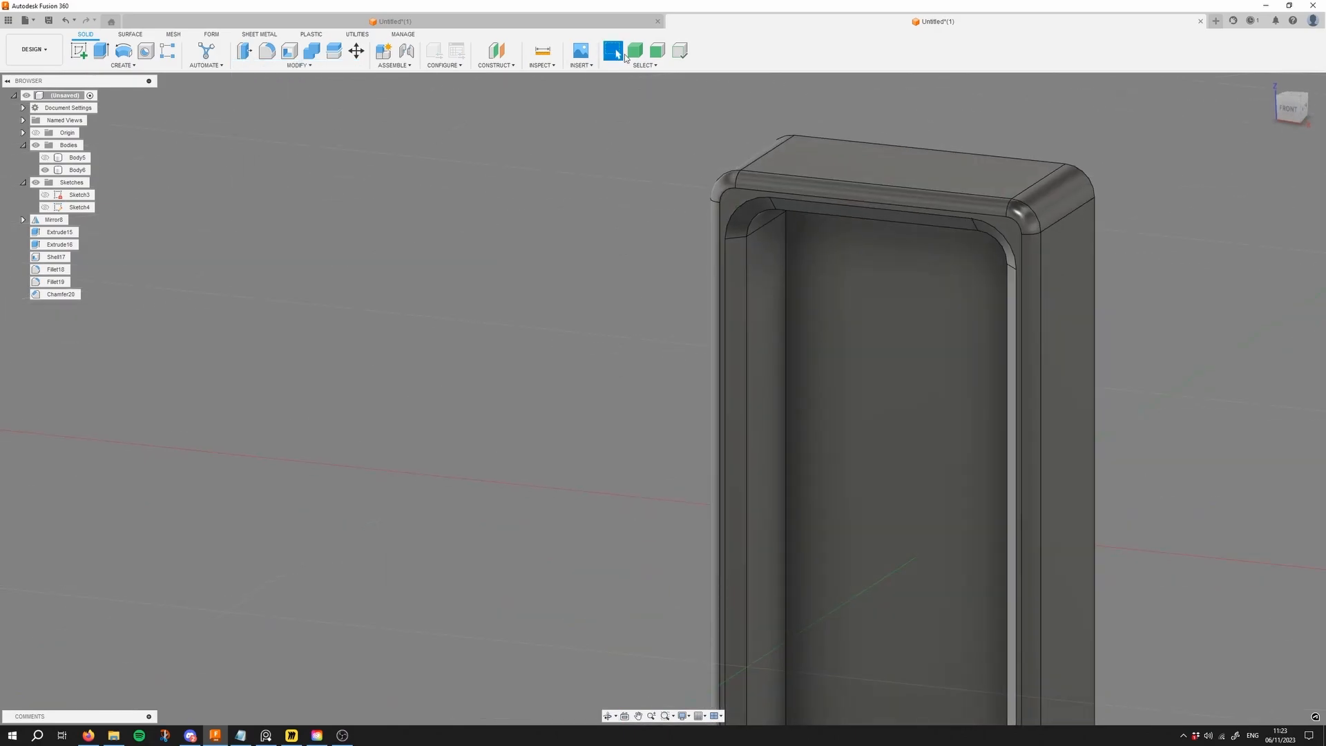
# Step: Unisolate the frame body to bring the surrounding plate back into view
pyautogui.click(630, 53)
pyautogui.rightClick(649, 167)
pyautogui.click(646, 291)
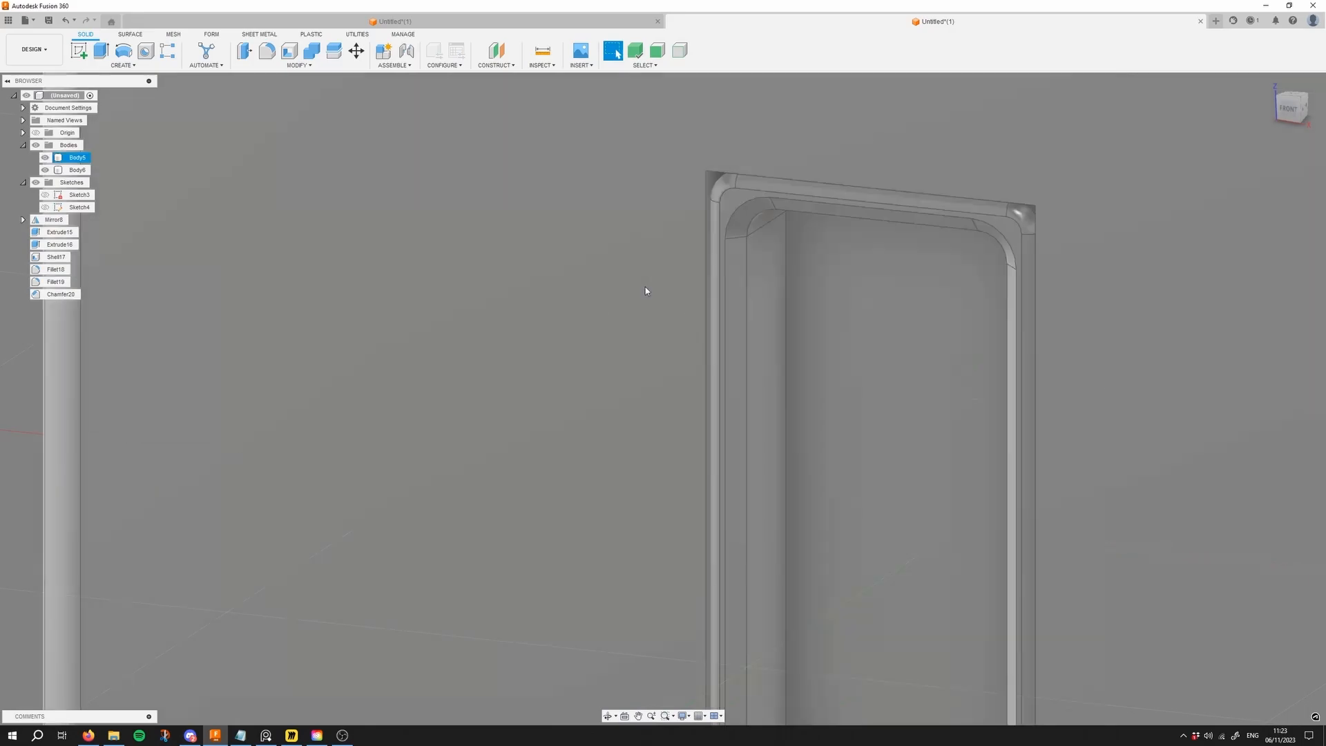
pyautogui.scroll(-5, 587, 200)
pyautogui.keyDown('shift'); pyautogui.moveTo(587, 201); pyautogui.dragTo(959, 316, button='middle'); pyautogui.keyUp('shift')
# Step: Isolate the plate to inspect its empty pocket, and show both bodies together again to check the frame's fit
pyautogui.click(838, 246)
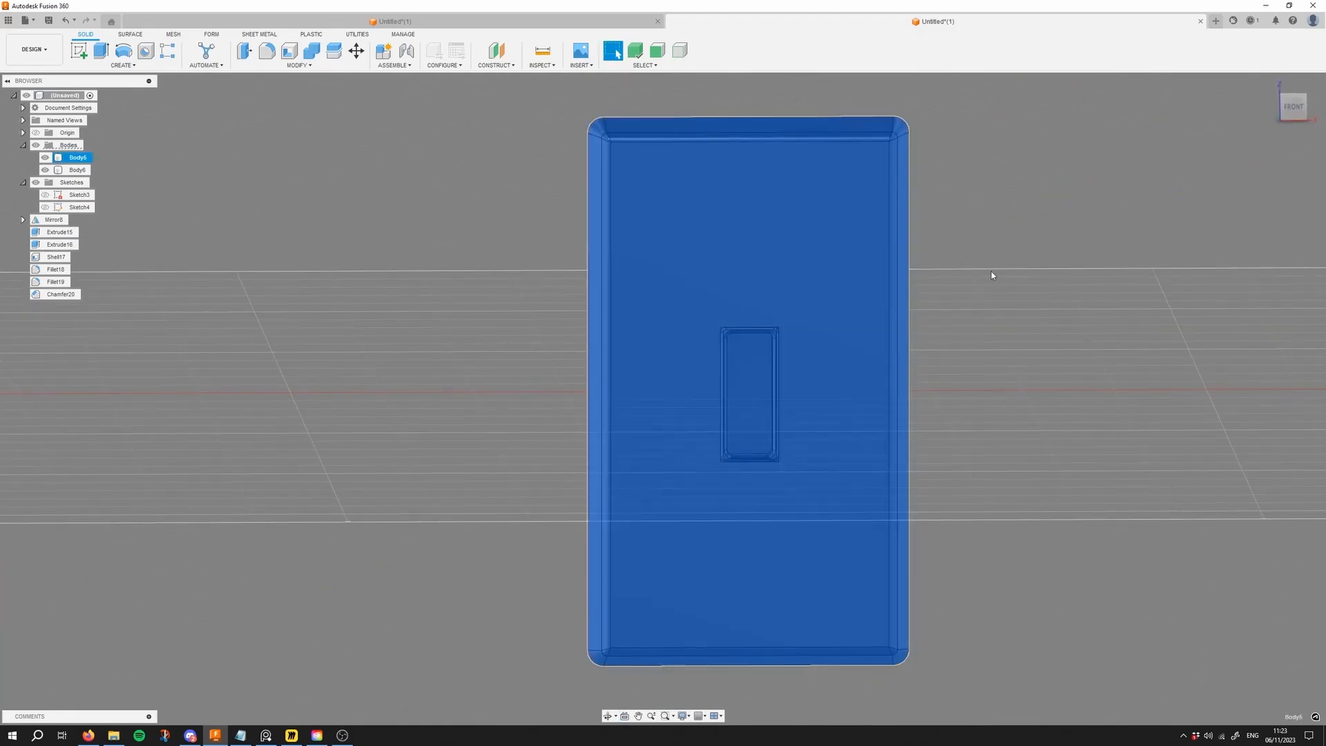
pyautogui.rightClick(801, 250)
pyautogui.click(807, 485)
pyautogui.keyDown('shift'); pyautogui.moveTo(739, 337); pyautogui.dragTo(720, 323, button='middle'); pyautogui.keyUp('shift')
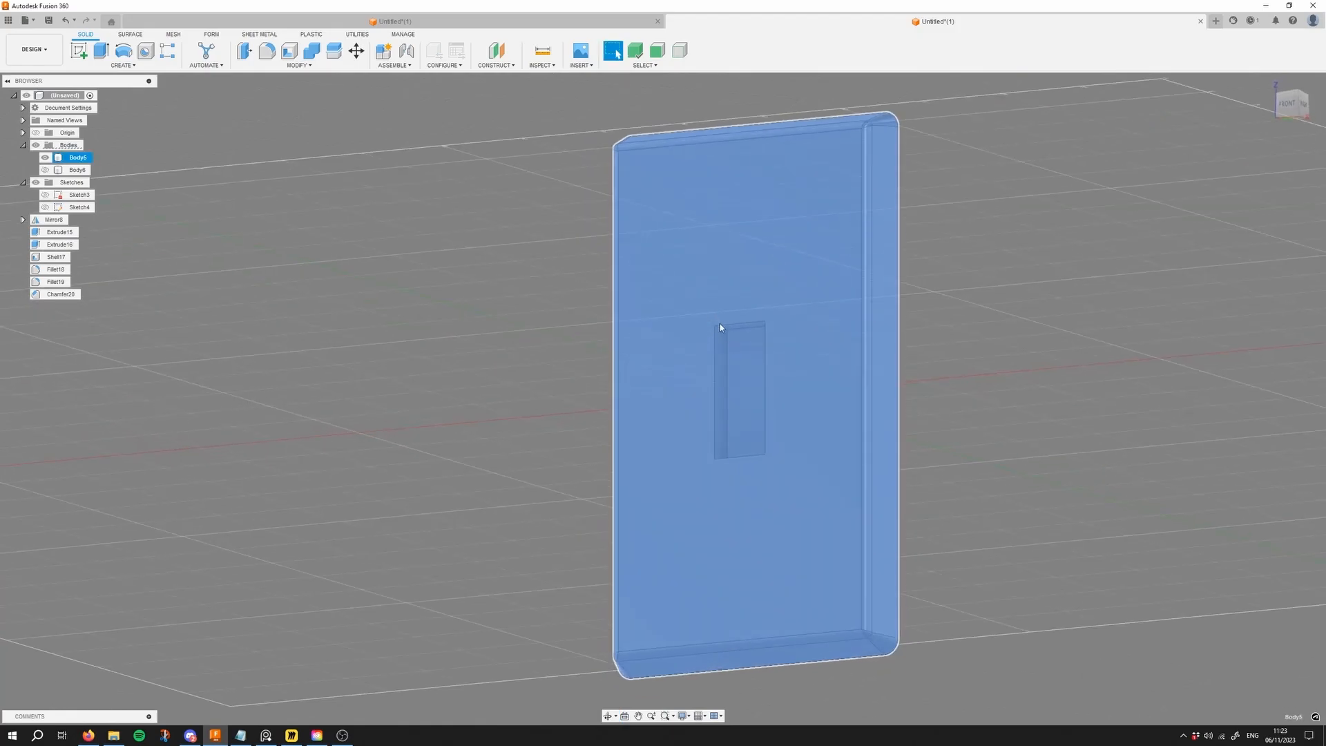
pyautogui.click(957, 323)
pyautogui.keyDown('shift'); pyautogui.moveTo(957, 323); pyautogui.dragTo(1008, 344, button='middle'); pyautogui.keyUp('shift')
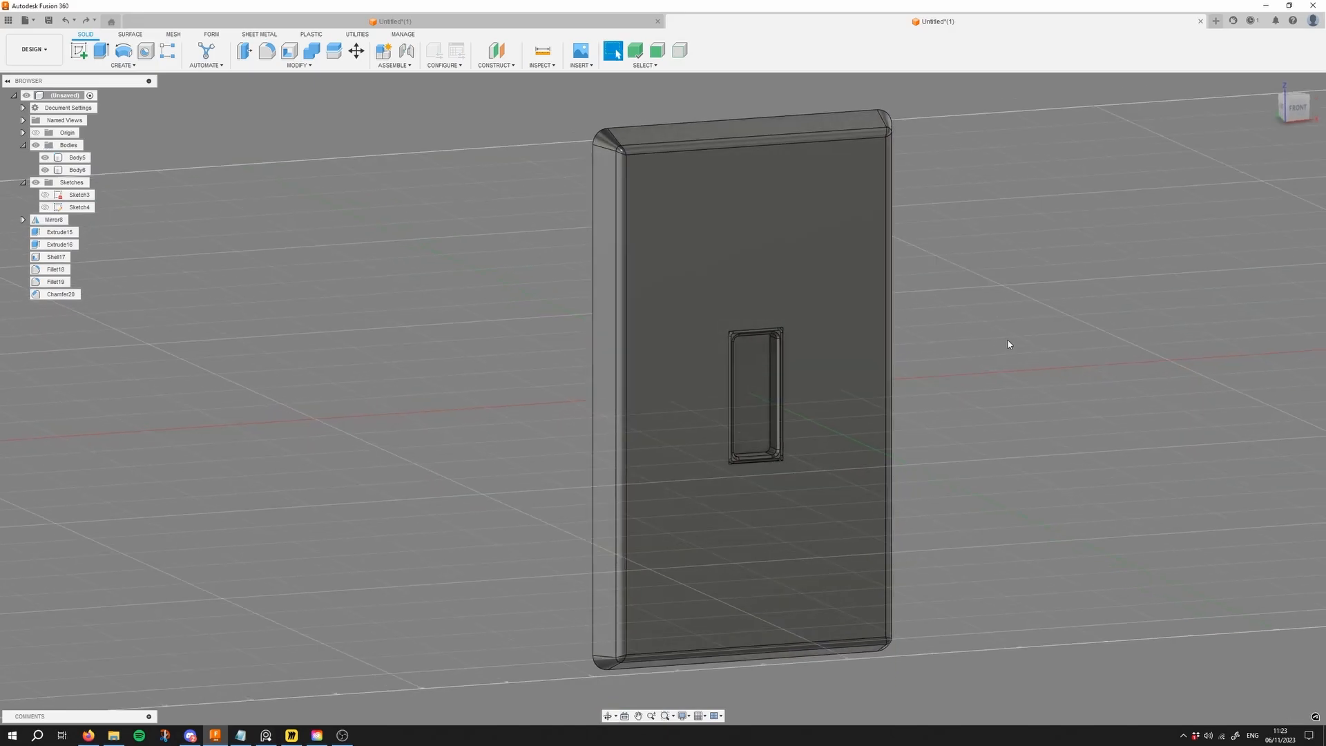
pyautogui.scroll(3, 971, 341)
pyautogui.moveTo(1121, 314); pyautogui.dragTo(1166, 251, button='middle')
pyautogui.keyDown('shift'); pyautogui.moveTo(1045, 275); pyautogui.dragTo(1062, 299, button='middle'); pyautogui.keyUp('shift')
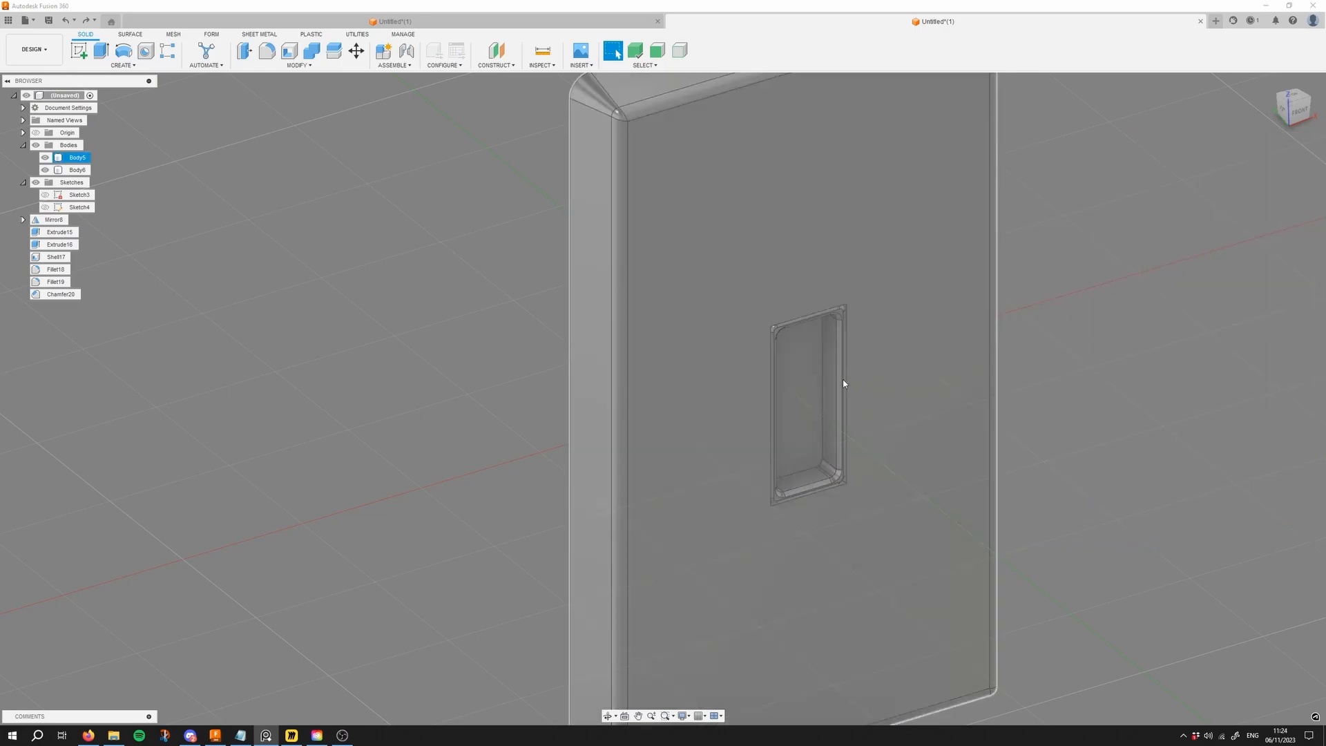
# Step: Isolate the frame body and extrude its inner back face 0.607 cm out through the front opening as a new body
pyautogui.click(806, 377)
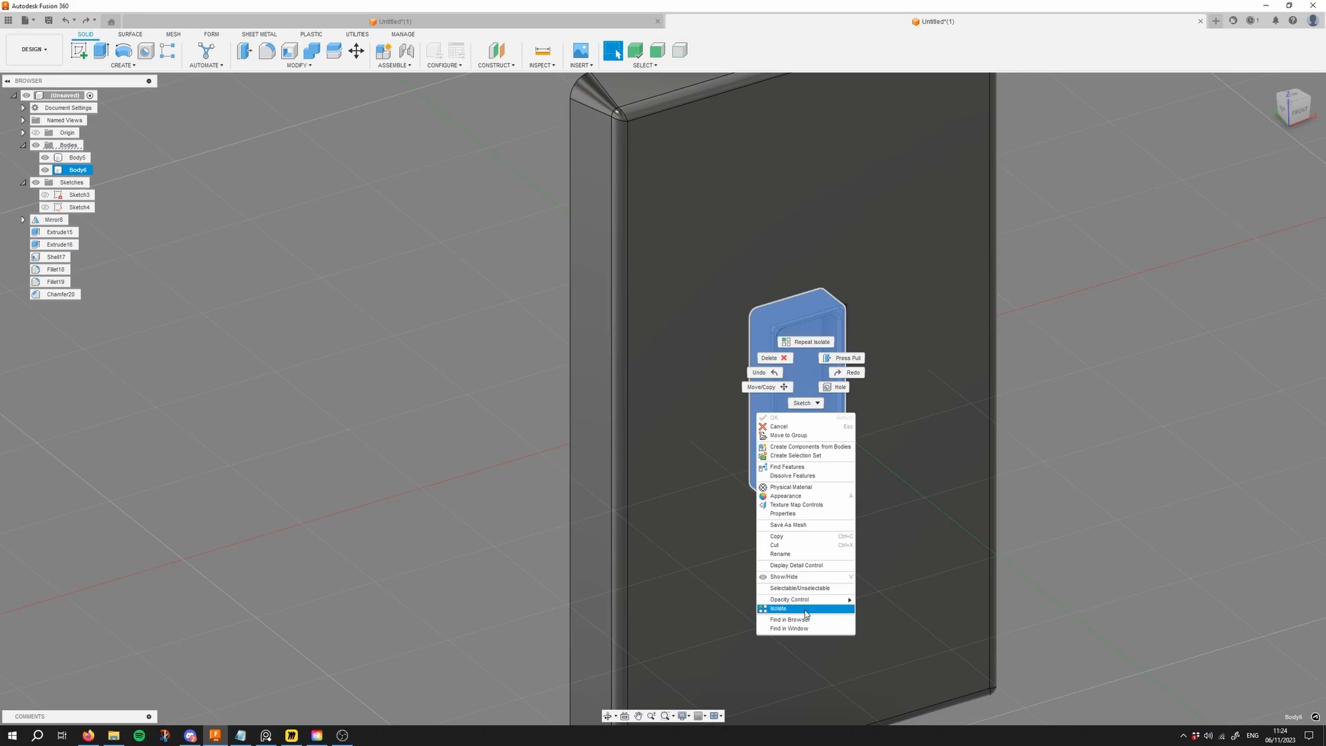
pyautogui.click(806, 610)
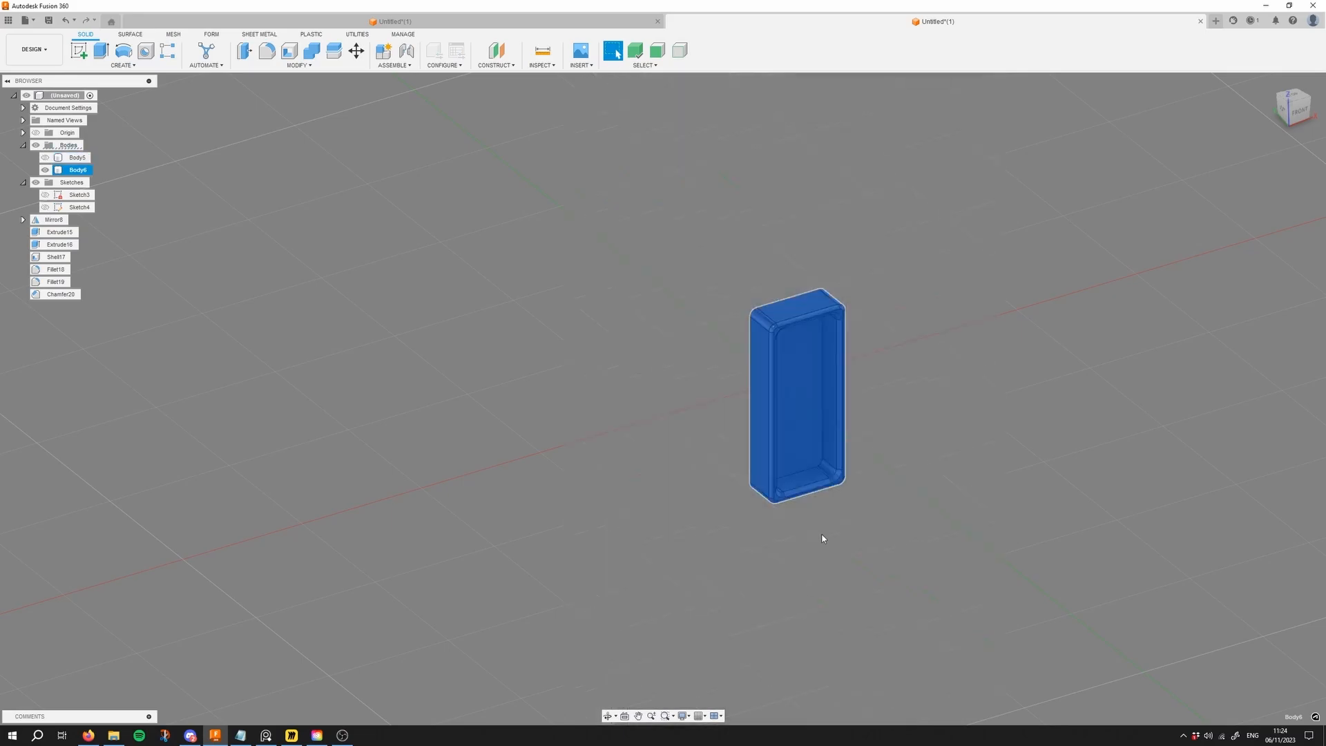
pyautogui.click(657, 76)
pyautogui.keyDown('shift'); pyautogui.moveTo(776, 222); pyautogui.dragTo(793, 361, button='middle'); pyautogui.keyUp('shift')
pyautogui.press('e')
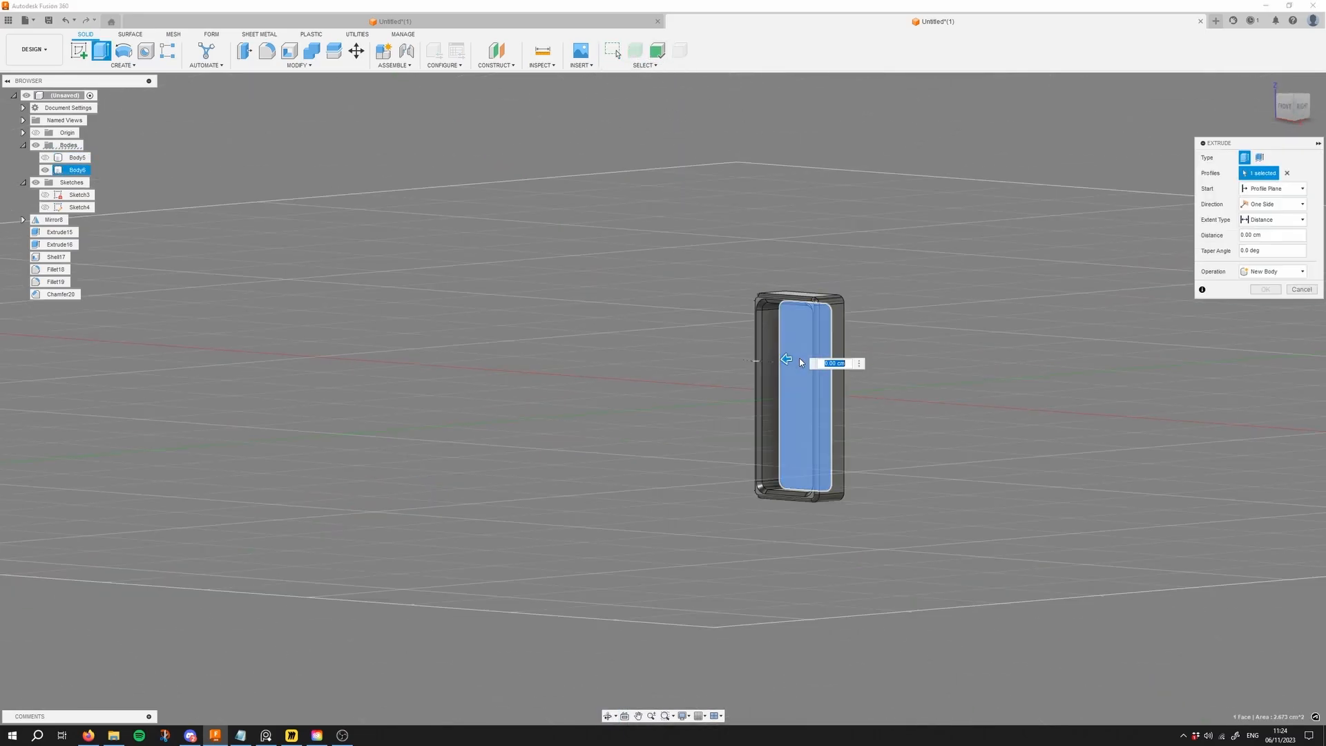
pyautogui.click(793, 361)
pyautogui.moveTo(789, 361); pyautogui.dragTo(758, 363)
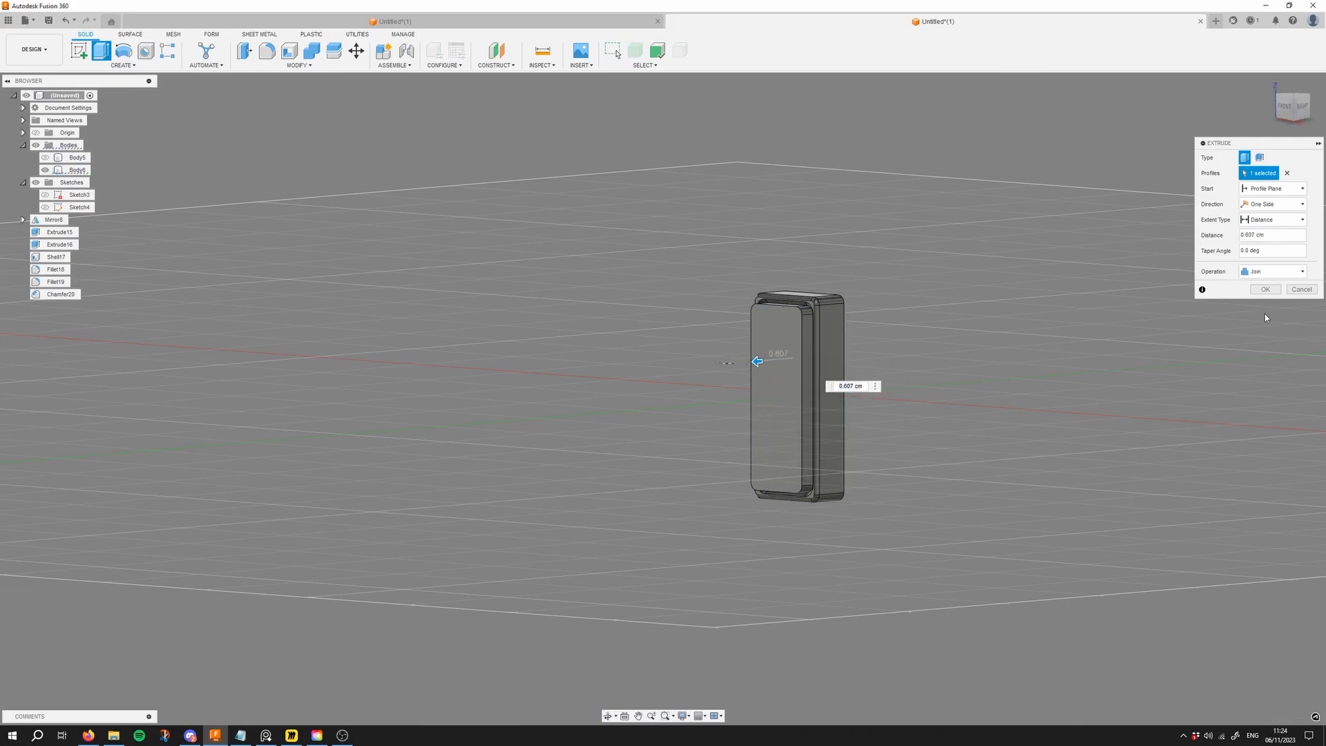
pyautogui.click(1265, 274)
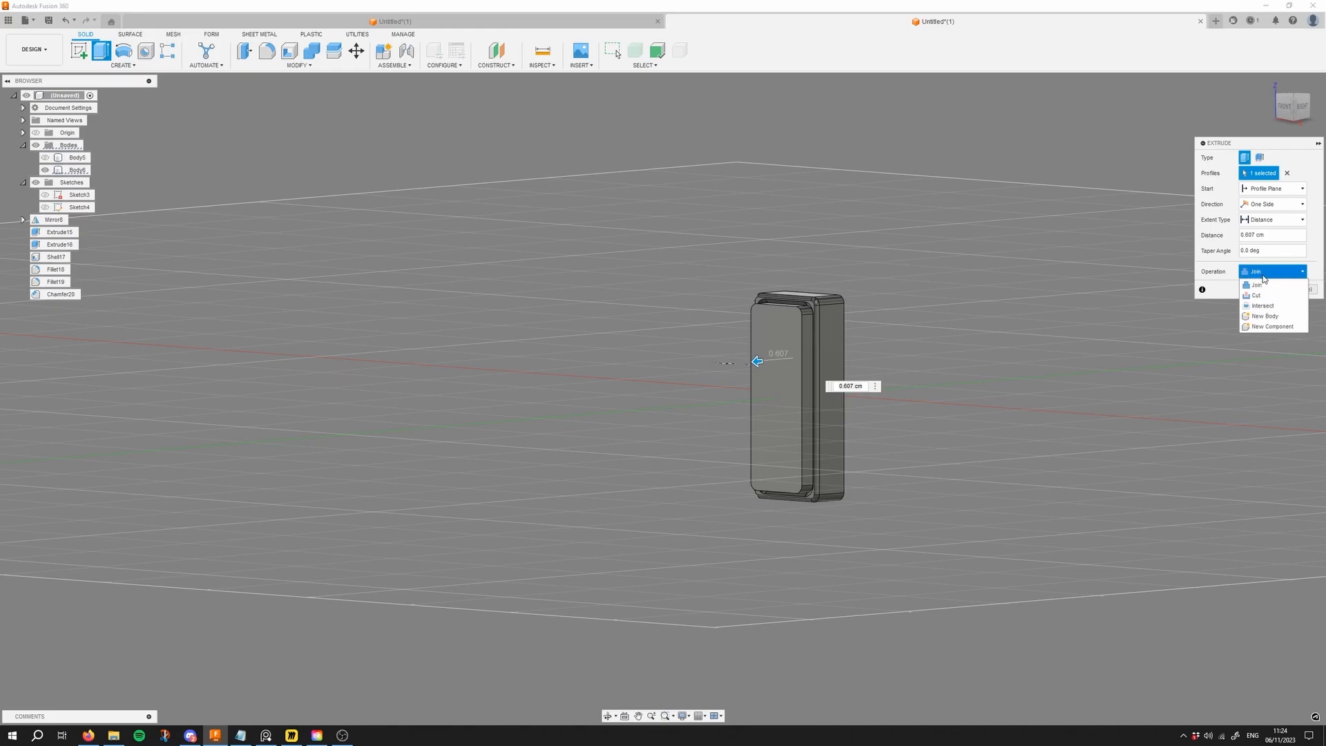
pyautogui.click(1272, 316)
pyautogui.click(1271, 290)
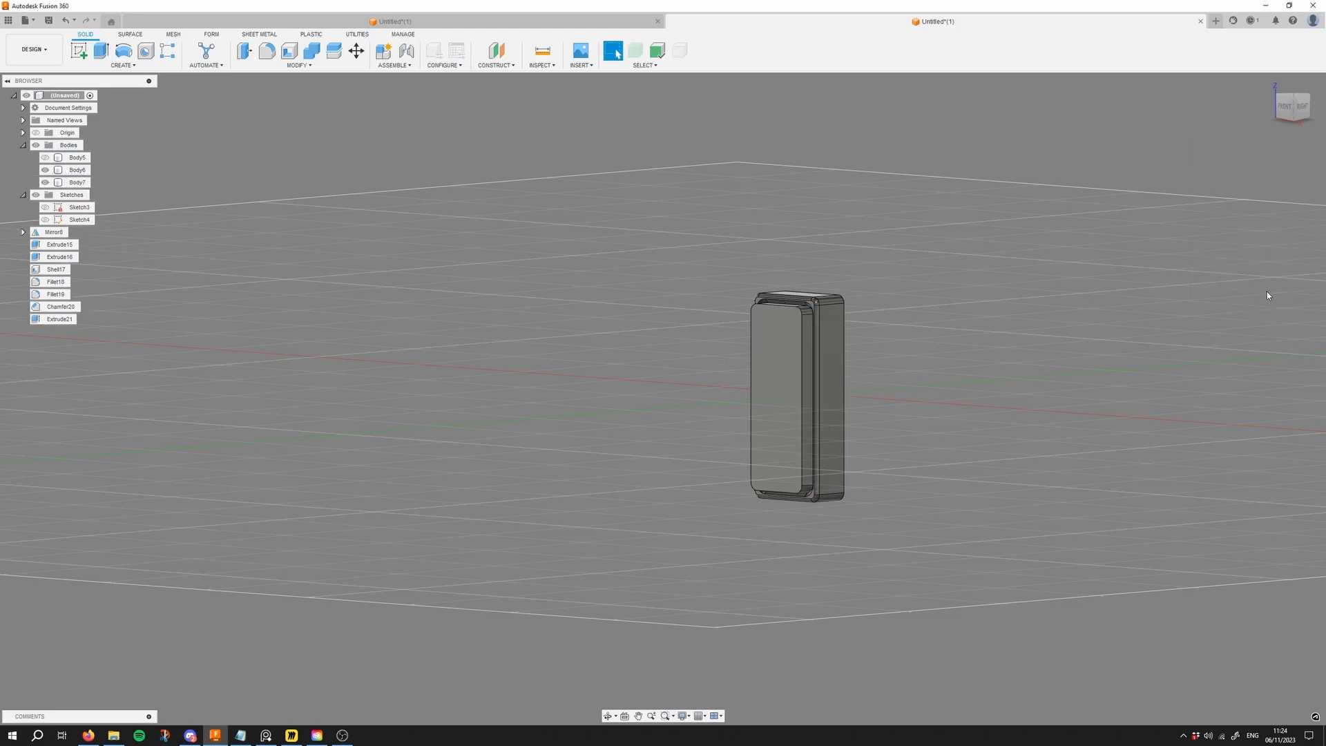
# Step: Try to fillet the front edge loop of the new inner block with a 0.175 cm radius
pyautogui.keyDown('shift'); pyautogui.moveTo(1267, 291); pyautogui.dragTo(1017, 323, button='middle'); pyautogui.keyUp('shift')
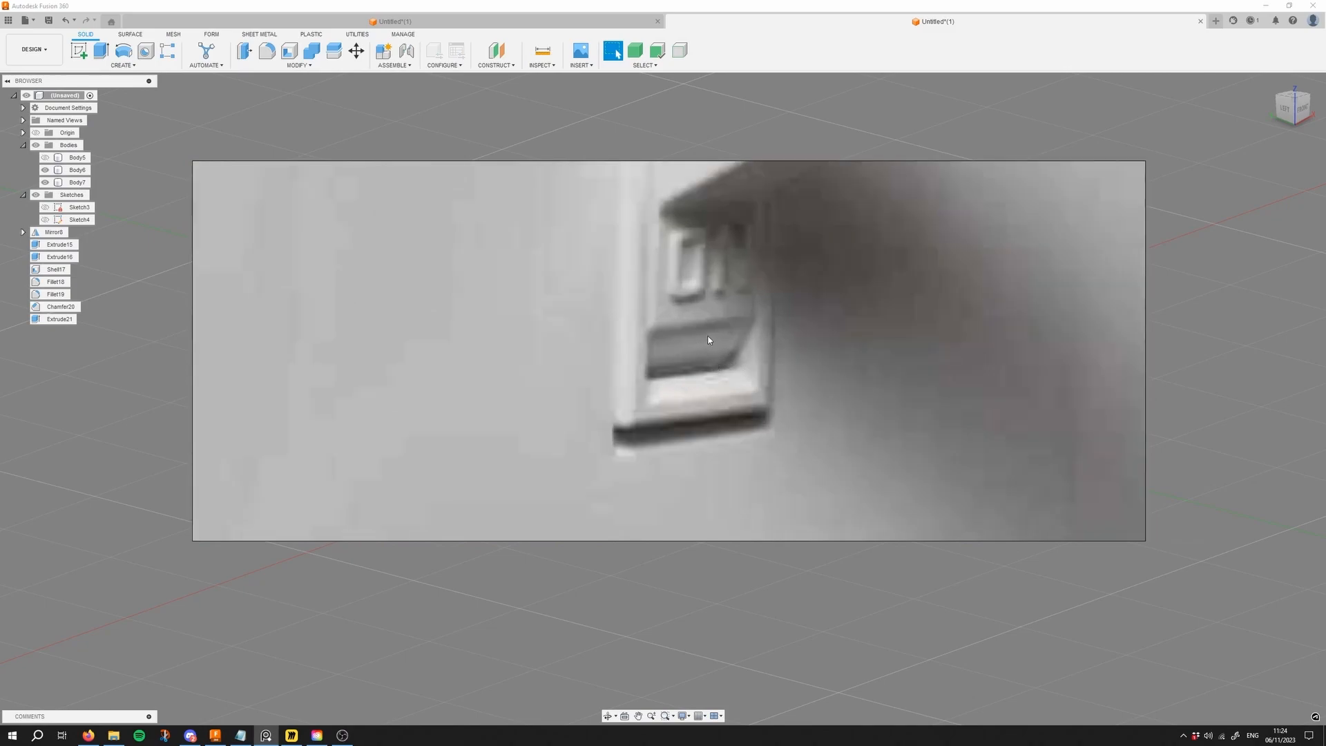
pyautogui.moveTo(707, 355); pyautogui.dragTo(1325, 340, button='right')
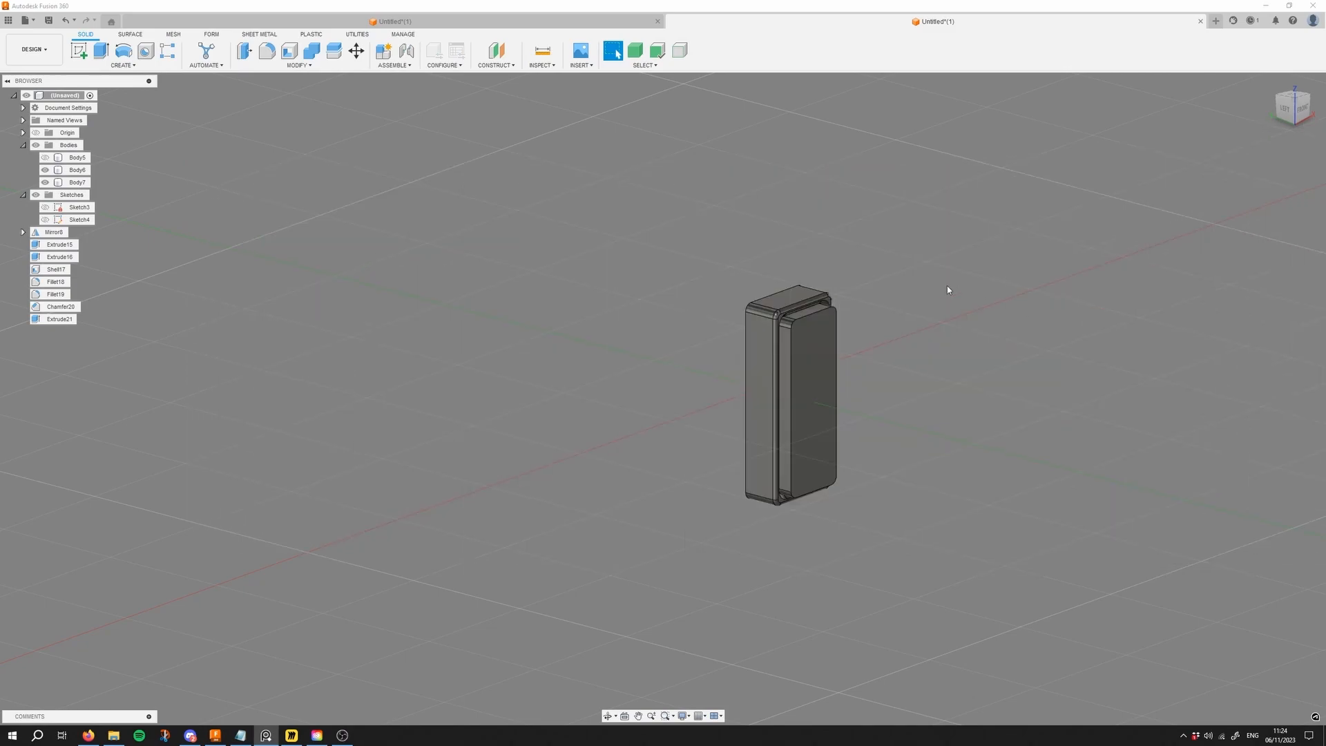
pyautogui.scroll(2, 947, 284)
pyautogui.click(681, 51)
pyautogui.scroll(2, 776, 372)
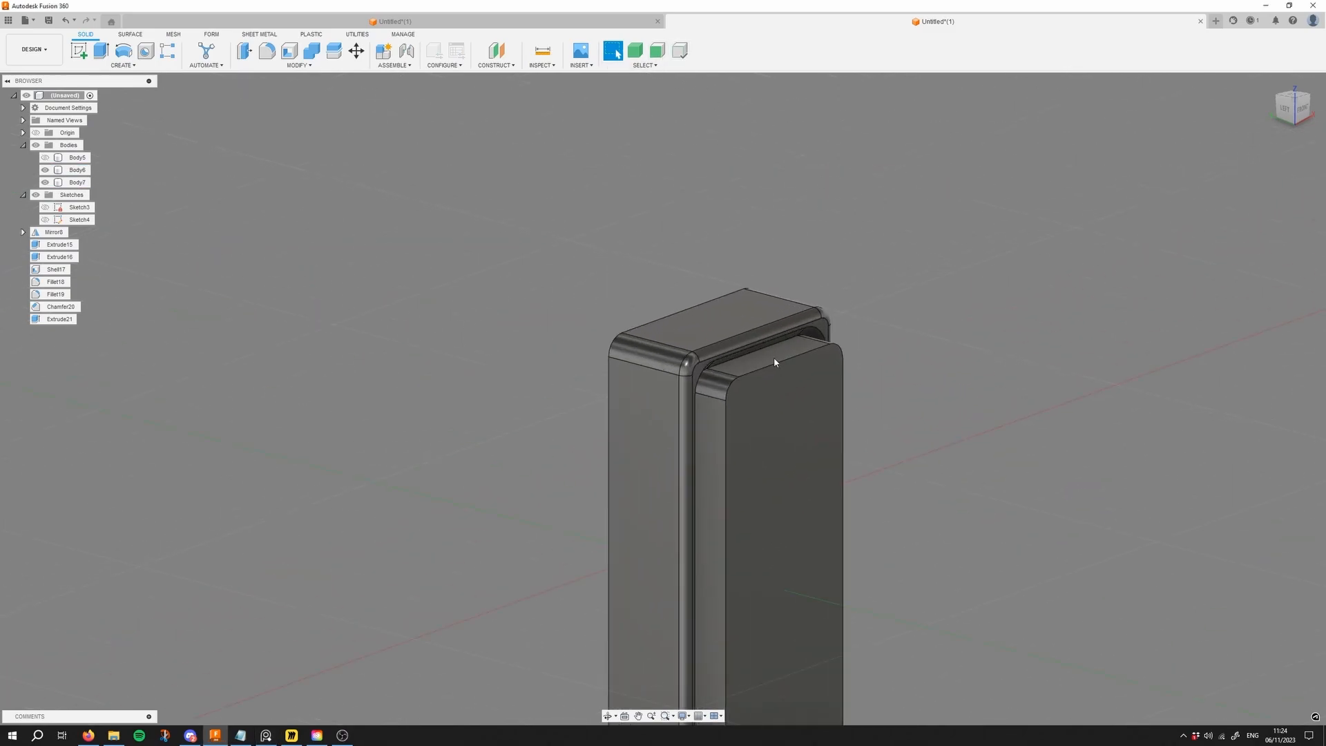
pyautogui.click(775, 362)
pyautogui.press('f')
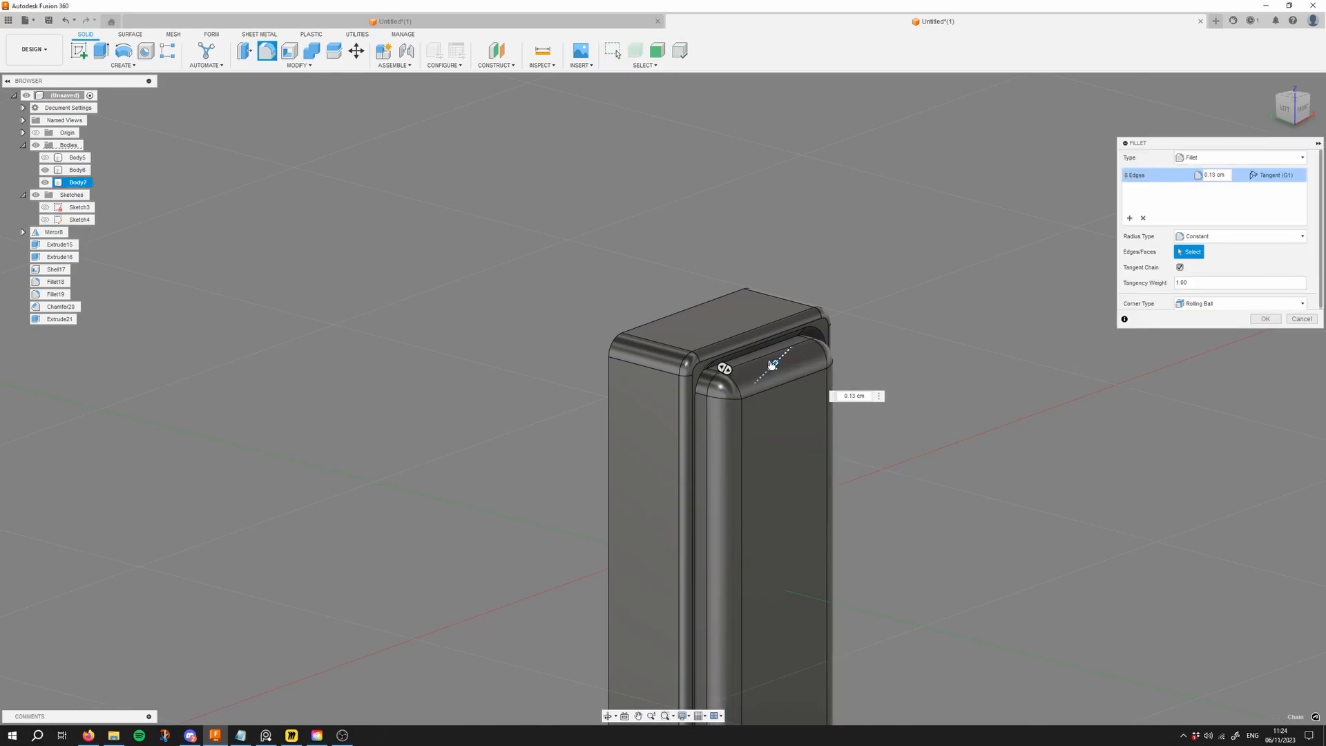
pyautogui.moveTo(773, 365); pyautogui.dragTo(764, 372)
pyautogui.scroll(-2, 933, 317)
pyautogui.moveTo(932, 316)
pyautogui.keyDown('shift'); pyautogui.mouseDown(button='middle')
pyautogui.moveTo(817, 296)
pyautogui.moveTo(931, 320)
pyautogui.mouseUp(button='middle'); pyautogui.keyUp('shift')
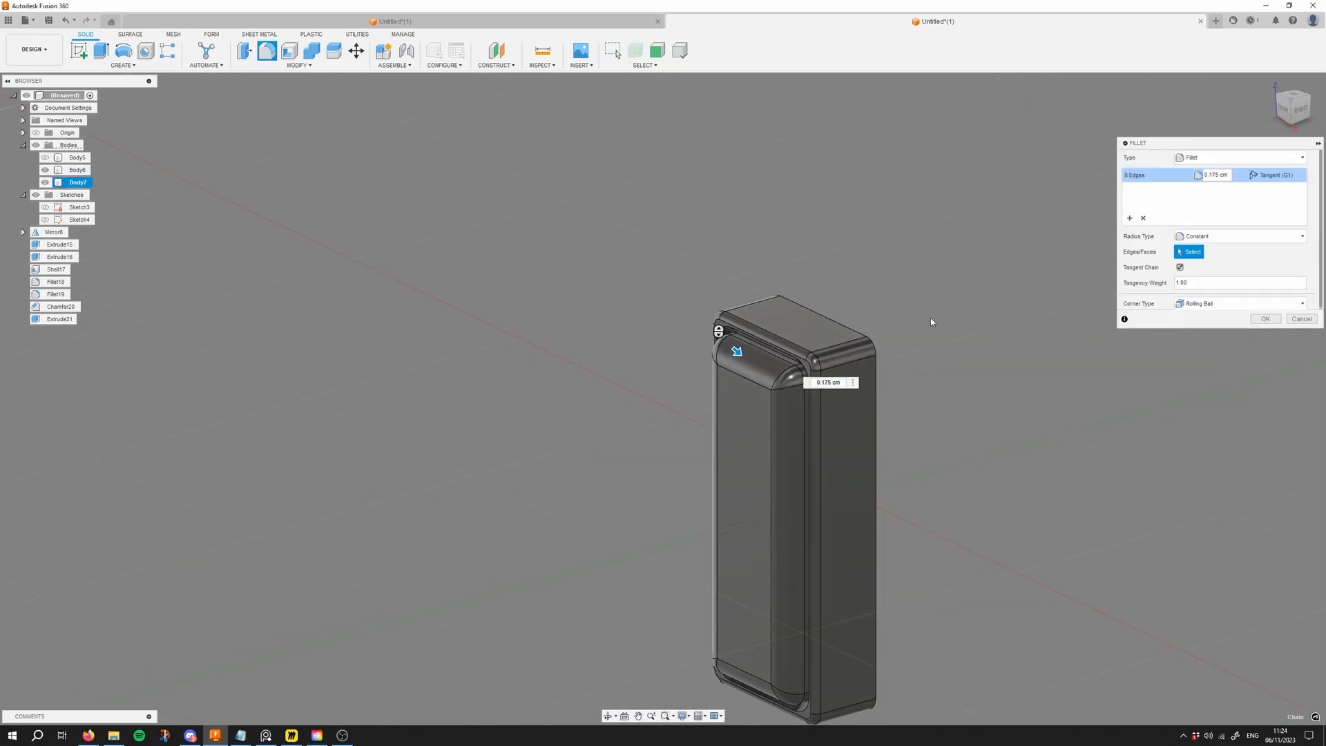
pyautogui.click(1302, 318)
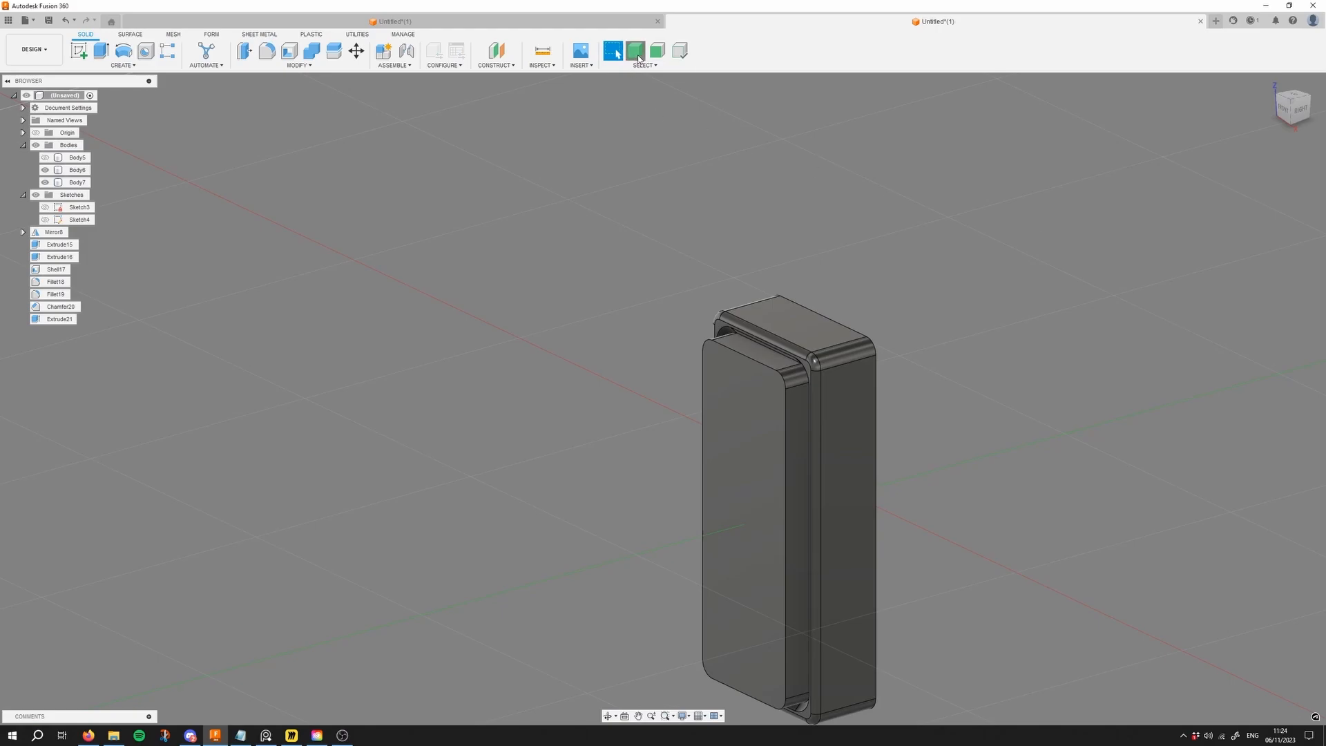
pyautogui.click(757, 398)
pyautogui.rightClick(756, 398)
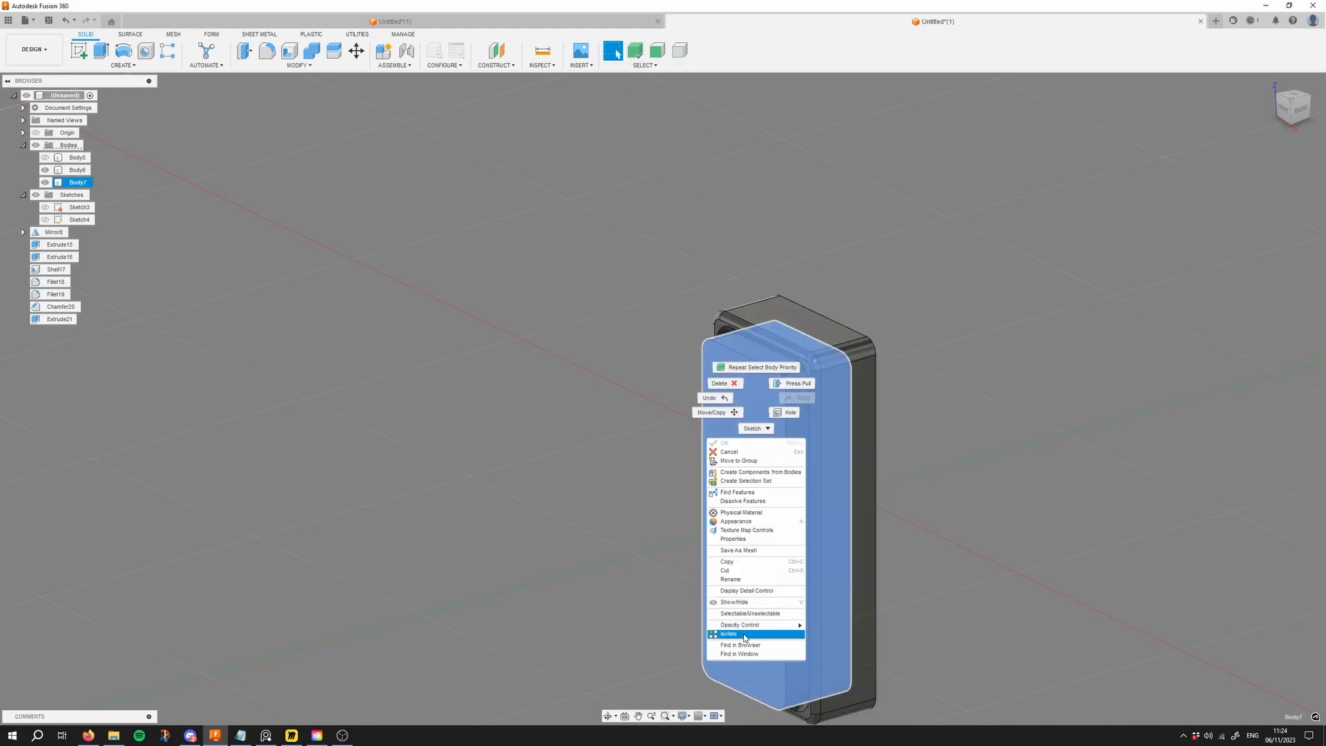
pyautogui.click(1081, 403)
pyautogui.click(750, 193)
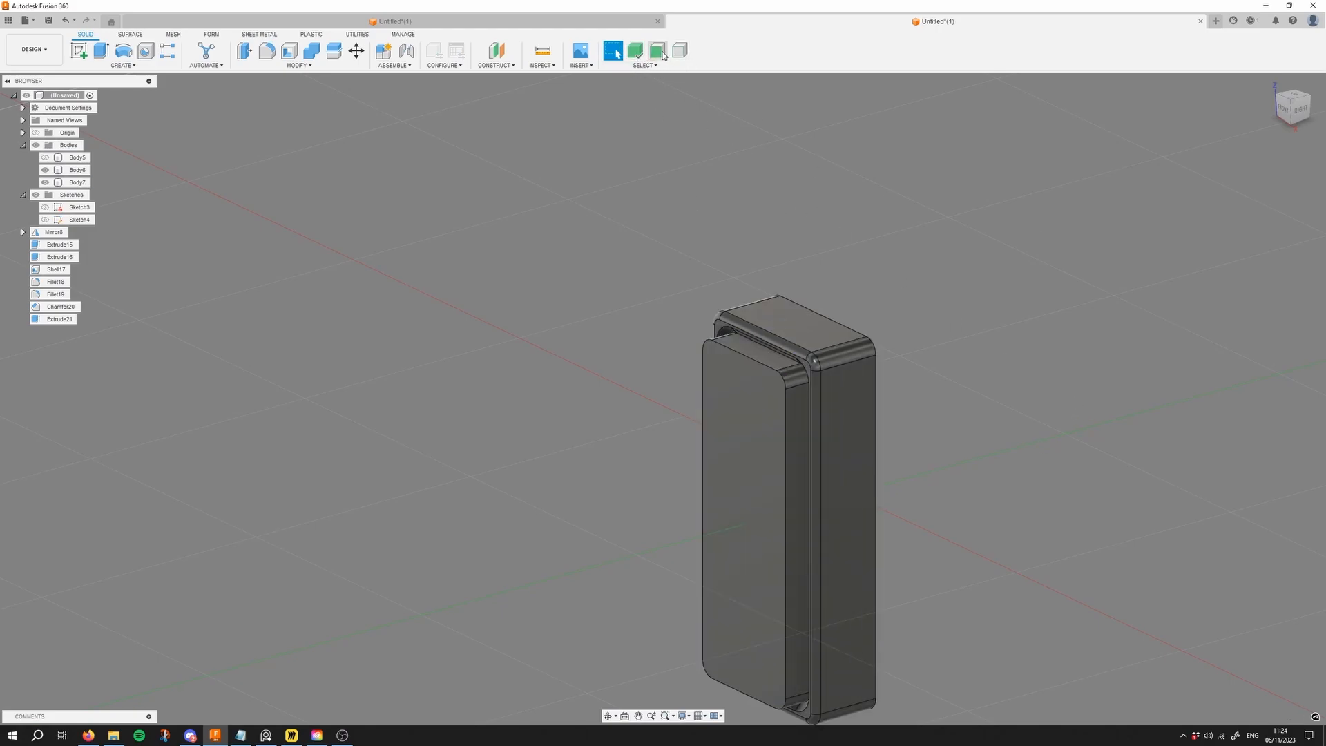
# Step: Select the inner block's four rounded corner faces and delete them to give it square corners
pyautogui.click(796, 366)
pyautogui.keyDown('shift'); pyautogui.moveTo(795, 366); pyautogui.dragTo(819, 314, button='middle'); pyautogui.keyUp('shift')
pyautogui.click(819, 314)
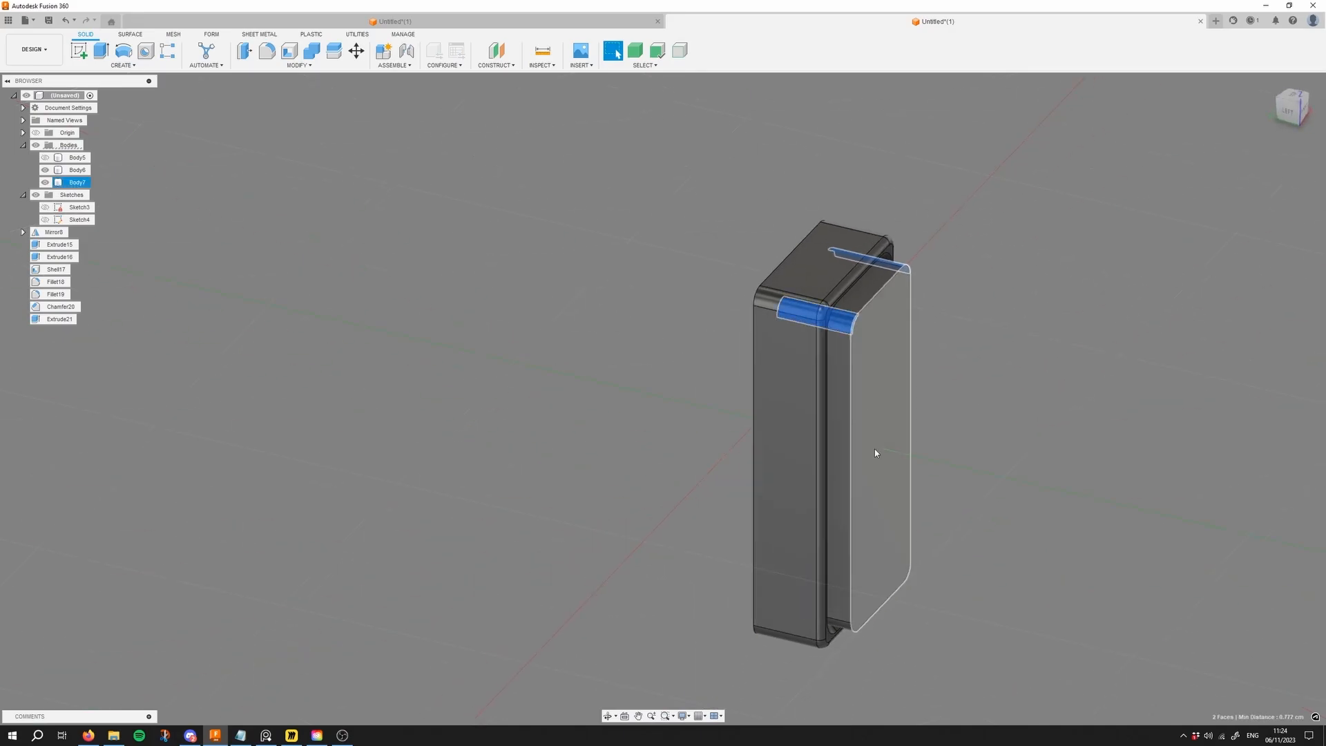
pyautogui.keyDown('shift'); pyautogui.moveTo(875, 449); pyautogui.dragTo(980, 444, button='middle'); pyautogui.keyUp('shift')
pyautogui.keyDown('ctrl'); pyautogui.click(873, 560); pyautogui.keyUp('ctrl')
pyautogui.keyDown('ctrl'); pyautogui.click(870, 558); pyautogui.keyUp('ctrl')
pyautogui.keyDown('ctrl'); pyautogui.click(872, 543); pyautogui.keyUp('ctrl')
pyautogui.click(979, 445)
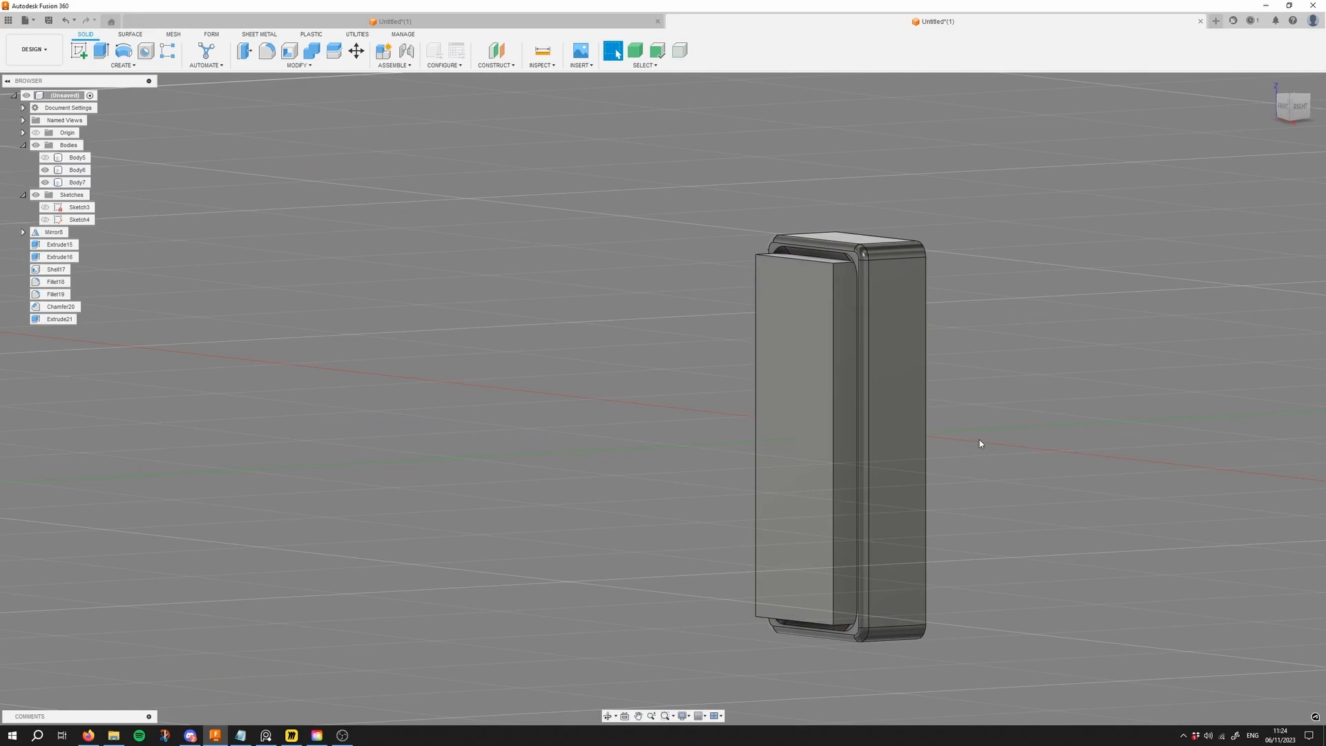
# Step: Isolate the square-cornered inner block from the frame
pyautogui.click(679, 51)
pyautogui.keyDown('shift'); pyautogui.moveTo(716, 136); pyautogui.dragTo(719, 126, button='middle'); pyautogui.keyUp('shift')
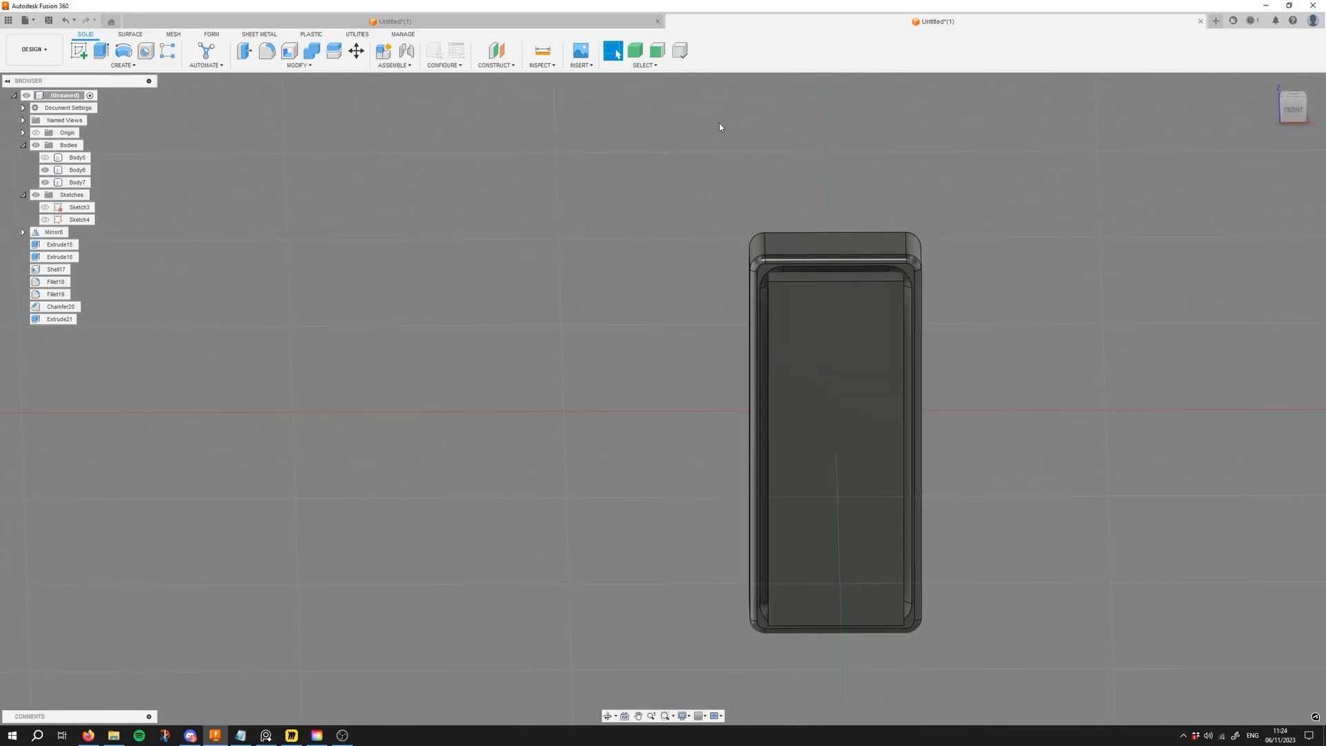
pyautogui.rightClick(855, 312)
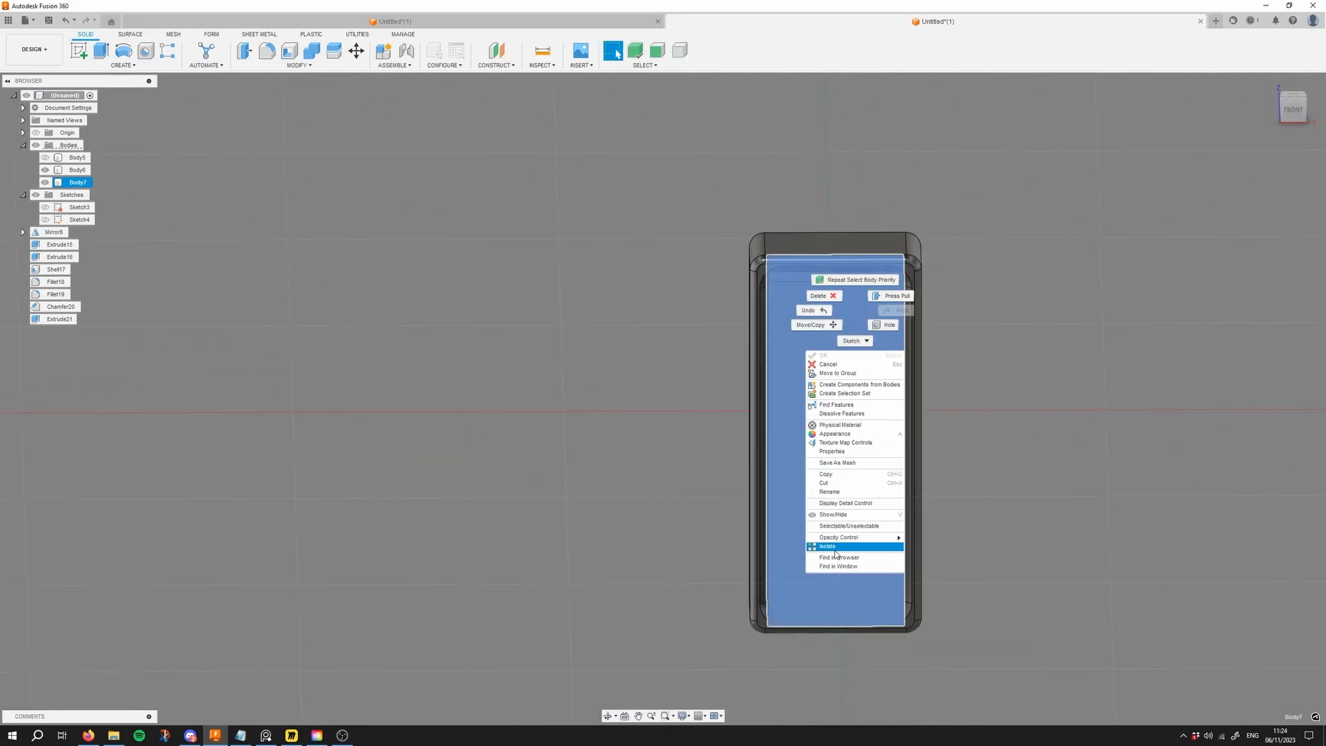
pyautogui.click(859, 545)
pyautogui.keyDown('shift'); pyautogui.moveTo(858, 545); pyautogui.dragTo(1054, 414, button='middle'); pyautogui.keyUp('shift')
pyautogui.click(1054, 414)
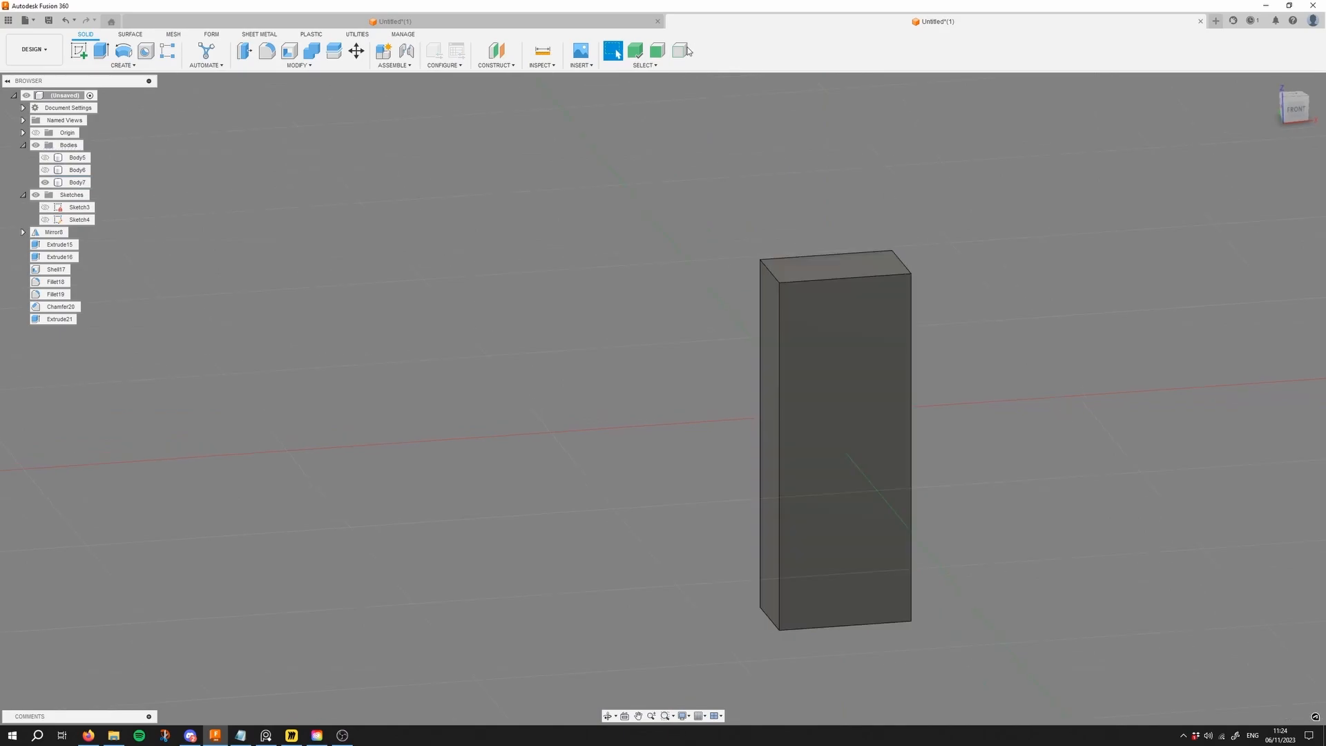
pyautogui.click(847, 279)
pyautogui.keyDown('shift'); pyautogui.click(844, 627); pyautogui.keyUp('shift')
pyautogui.press('f')
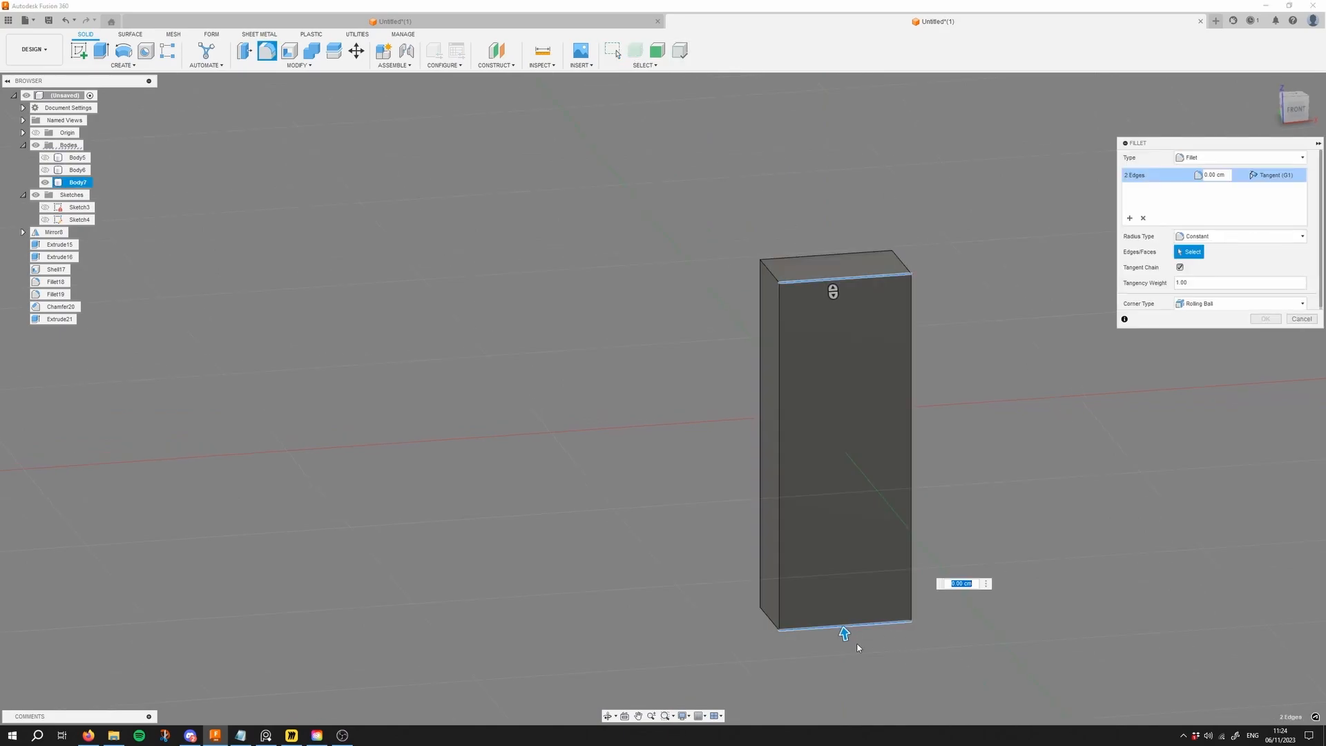
pyautogui.moveTo(844, 625); pyautogui.dragTo(913, 528)
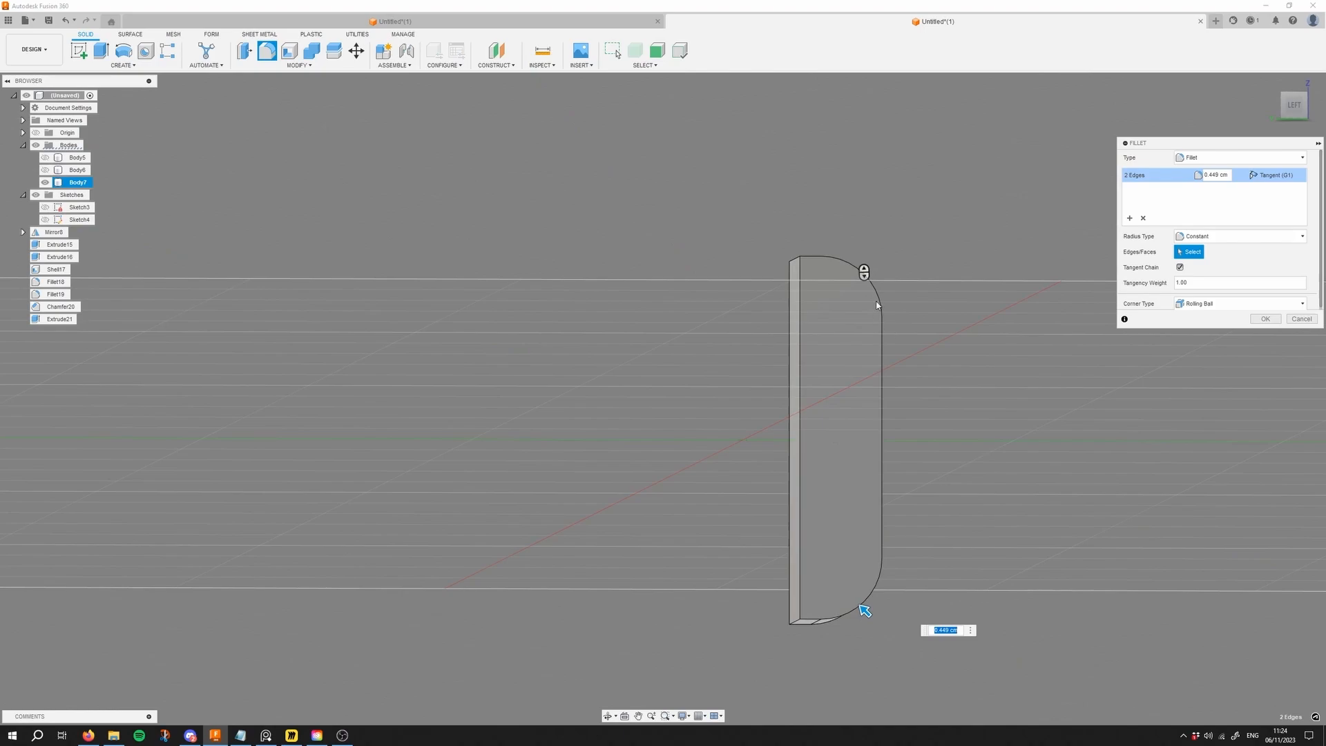
pyautogui.click(1302, 319)
# Step: Chamfer the upper and lower front edges of the inner block with an equal distance of 0.202 cm
pyautogui.keyDown('shift'); pyautogui.moveTo(1029, 348); pyautogui.dragTo(980, 346, button='middle'); pyautogui.keyUp('shift')
pyautogui.click(838, 534)
pyautogui.keyDown('ctrl'); pyautogui.click(826, 219); pyautogui.keyUp('ctrl')
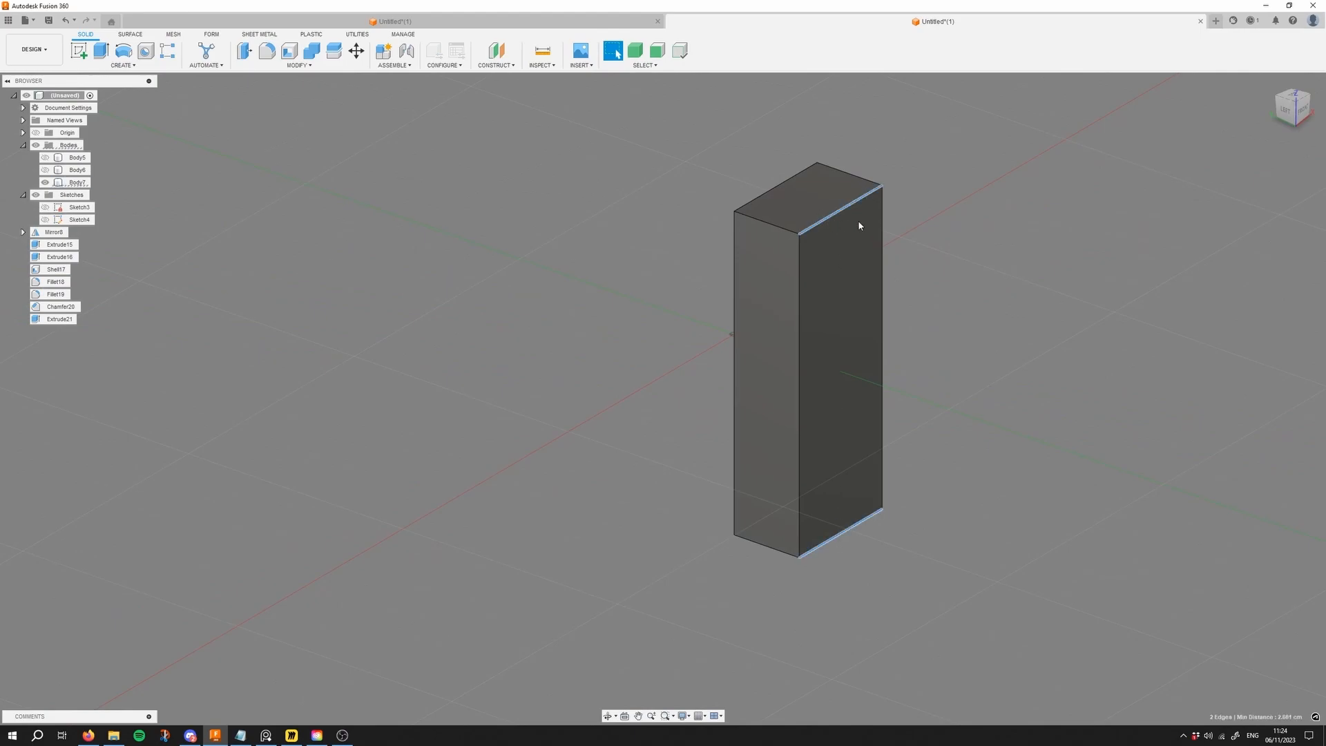
pyautogui.click(304, 66)
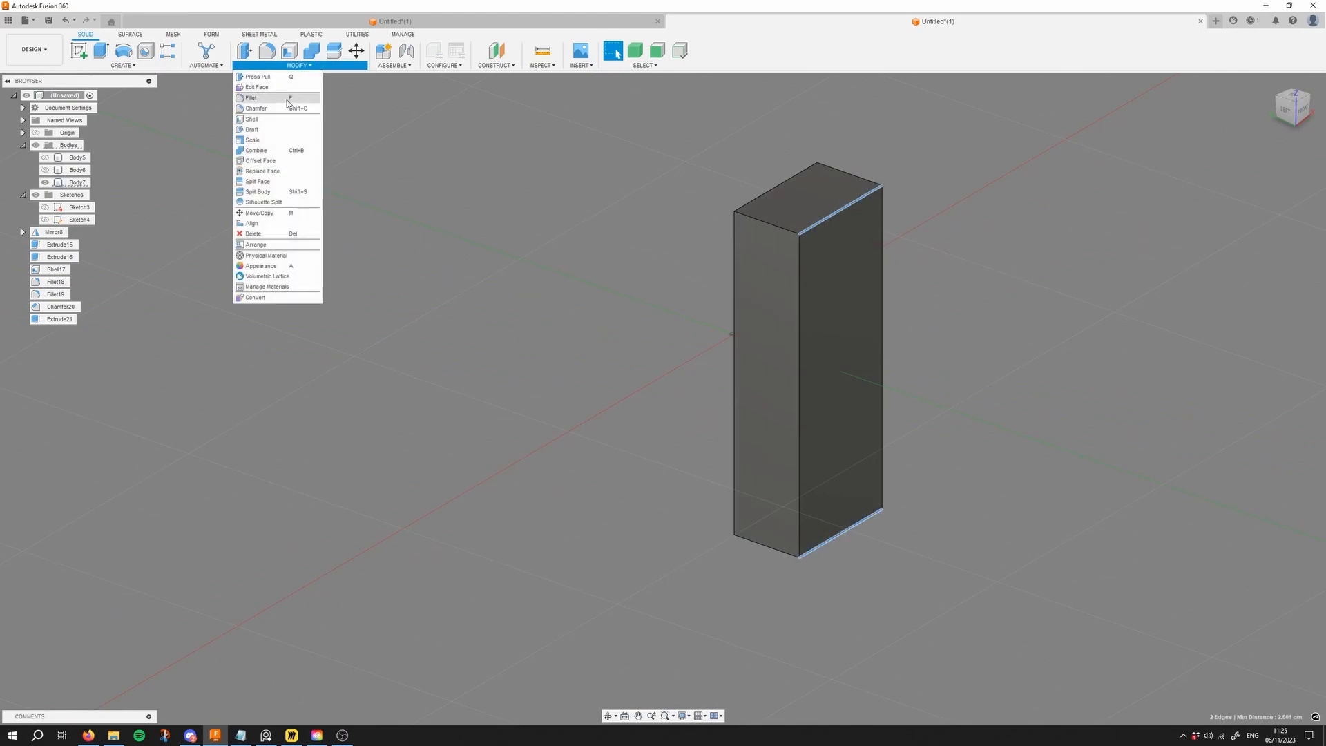
pyautogui.keyDown('shift'); pyautogui.moveTo(910, 236); pyautogui.dragTo(918, 230, button='middle'); pyautogui.keyUp('shift')
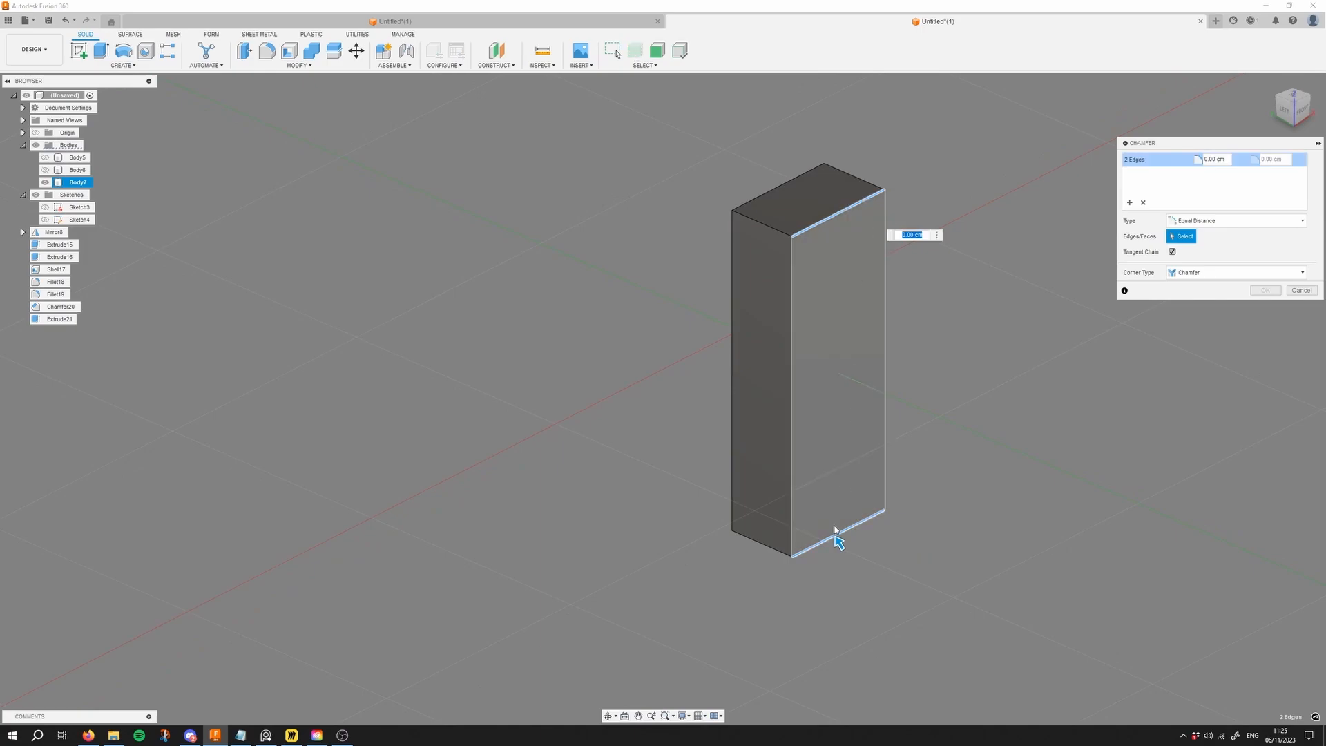
pyautogui.moveTo(833, 534); pyautogui.dragTo(828, 527)
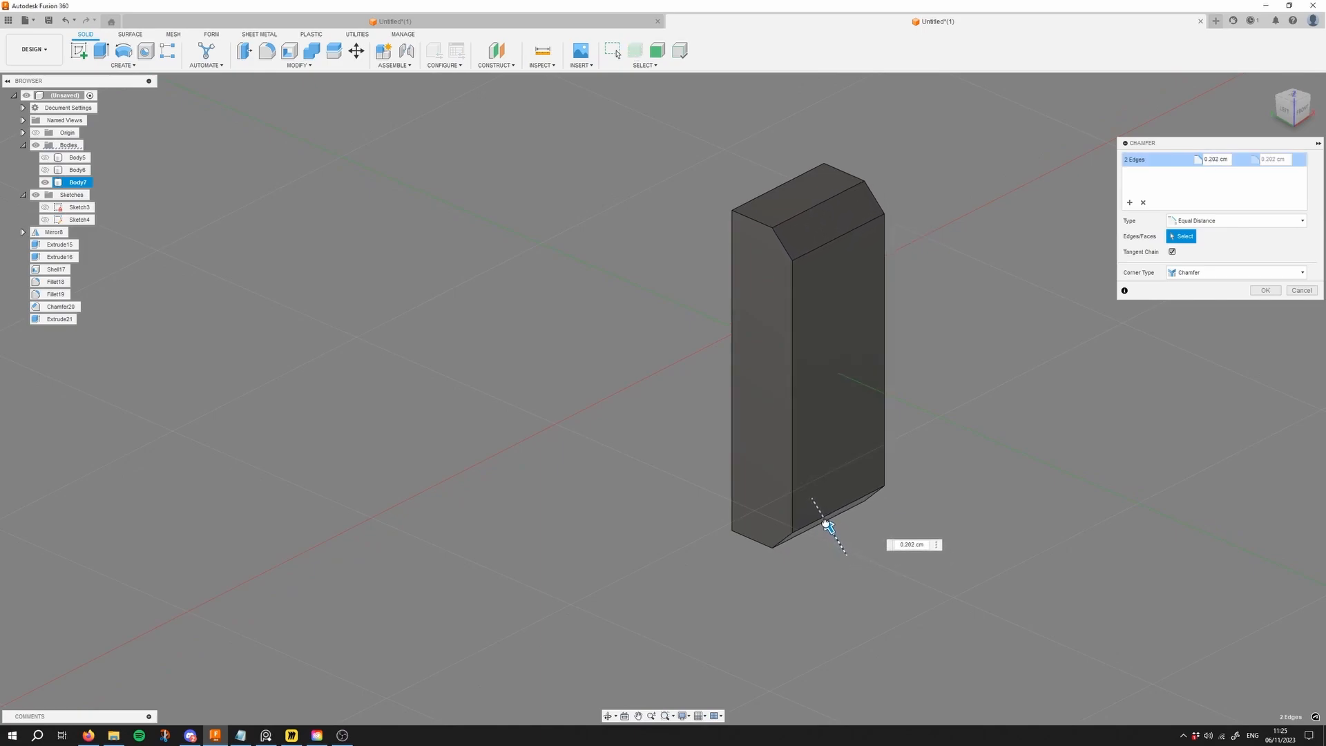
pyautogui.click(1266, 291)
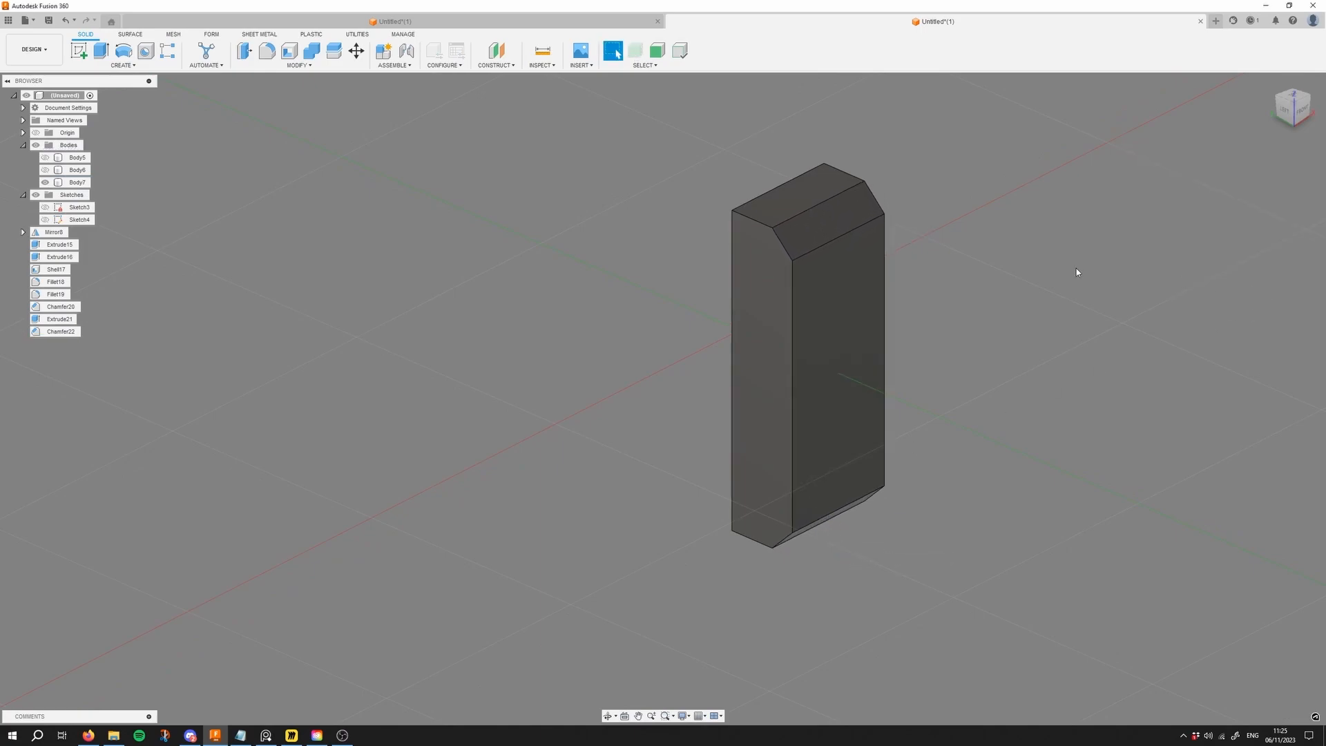
pyautogui.click(841, 243)
pyautogui.keyDown('ctrl'); pyautogui.click(843, 507); pyautogui.keyUp('ctrl')
pyautogui.keyDown('shift'); pyautogui.moveTo(844, 507); pyautogui.dragTo(923, 406, button='middle'); pyautogui.keyUp('shift')
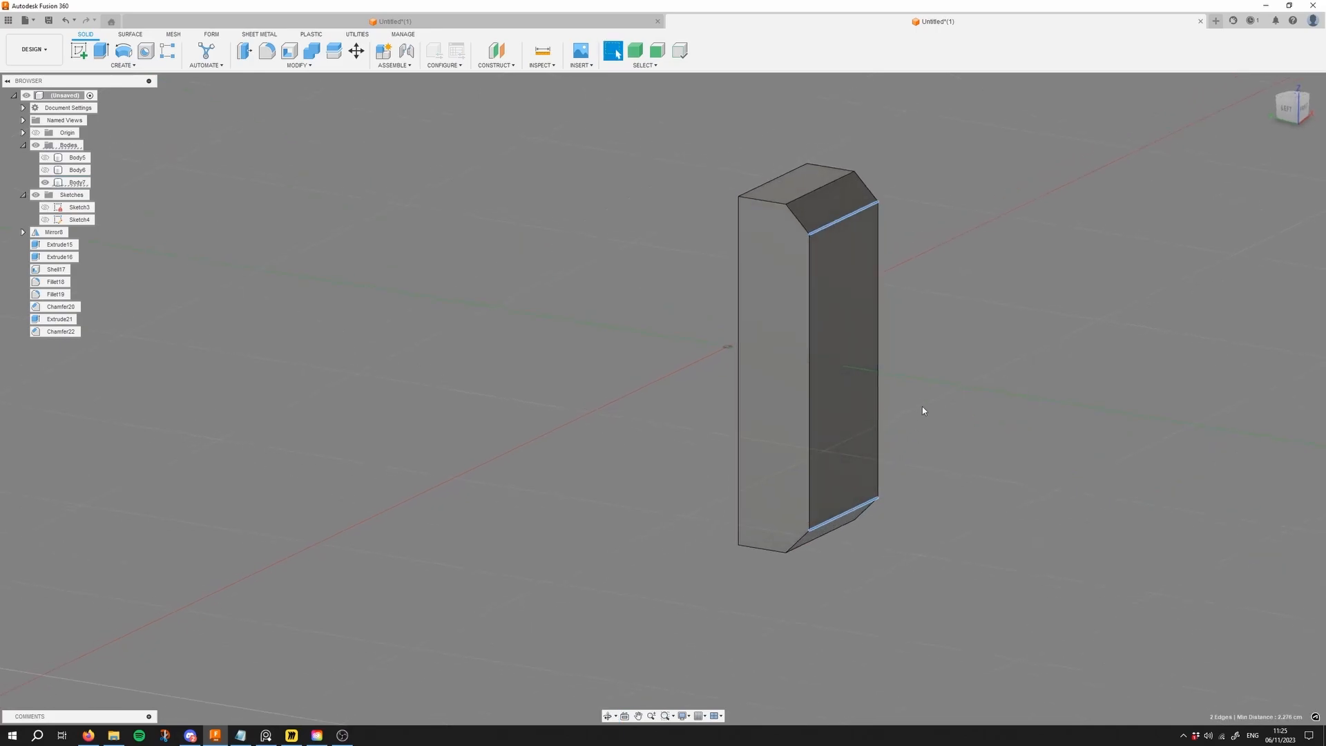
pyautogui.press('f')
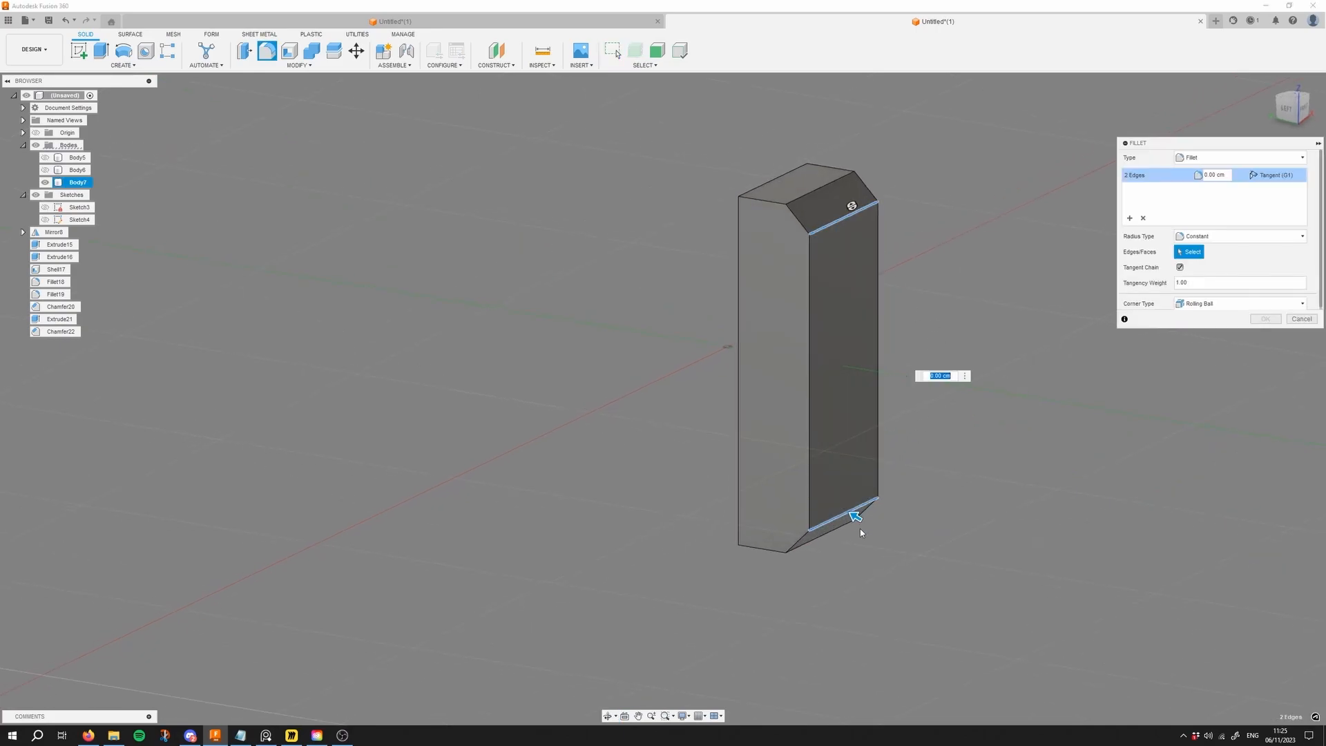
pyautogui.click(867, 512)
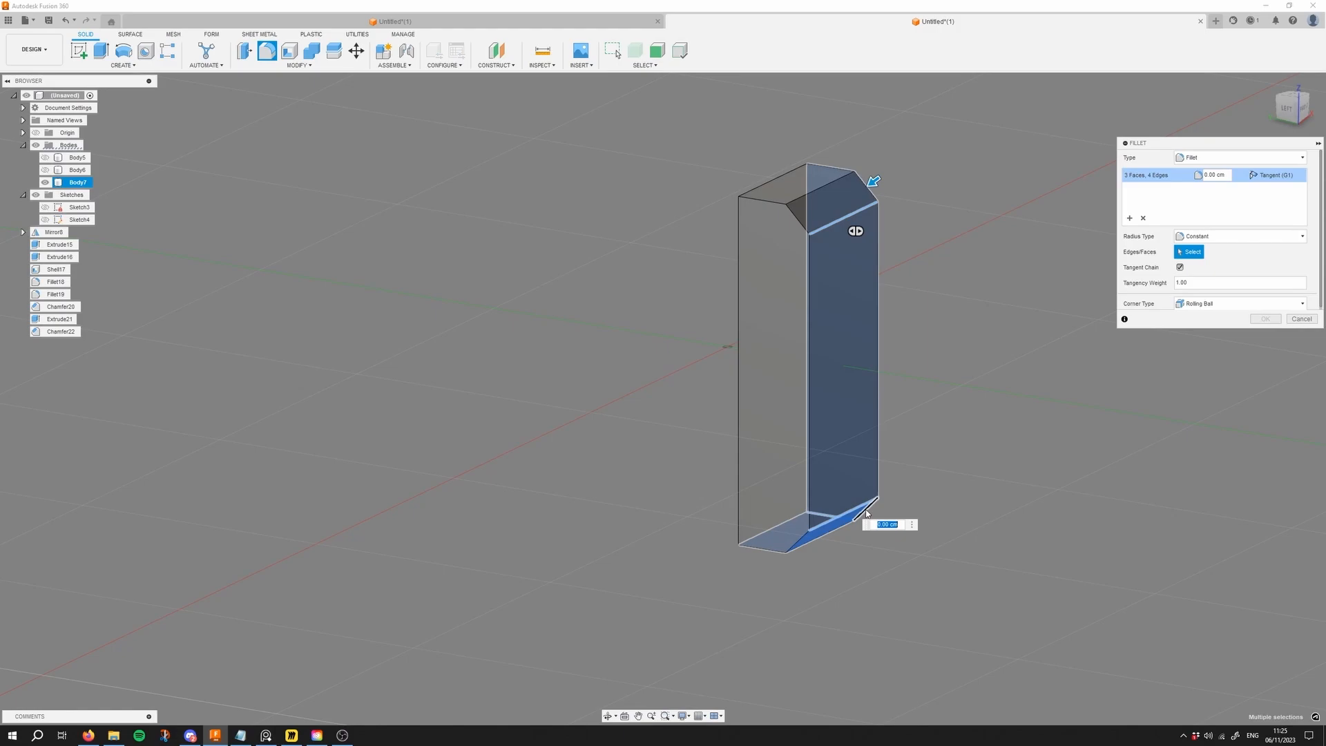
pyautogui.click(1288, 322)
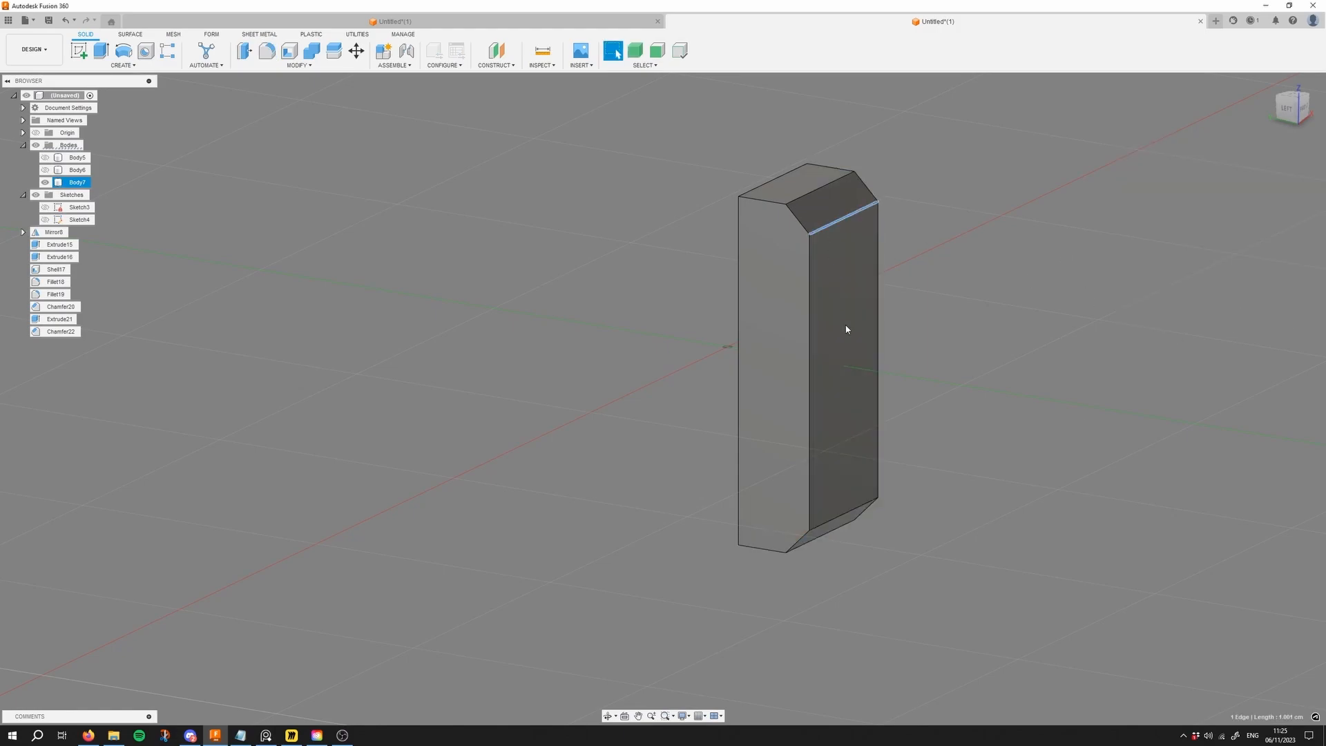
# Step: Fillet the two edges between the block's front face and its chamfers with a 3.636 cm radius
pyautogui.press('f')
pyautogui.moveTo(837, 523); pyautogui.dragTo(801, 506)
pyautogui.keyDown('shift'); pyautogui.moveTo(898, 408); pyautogui.dragTo(898, 311, button='middle'); pyautogui.keyUp('shift')
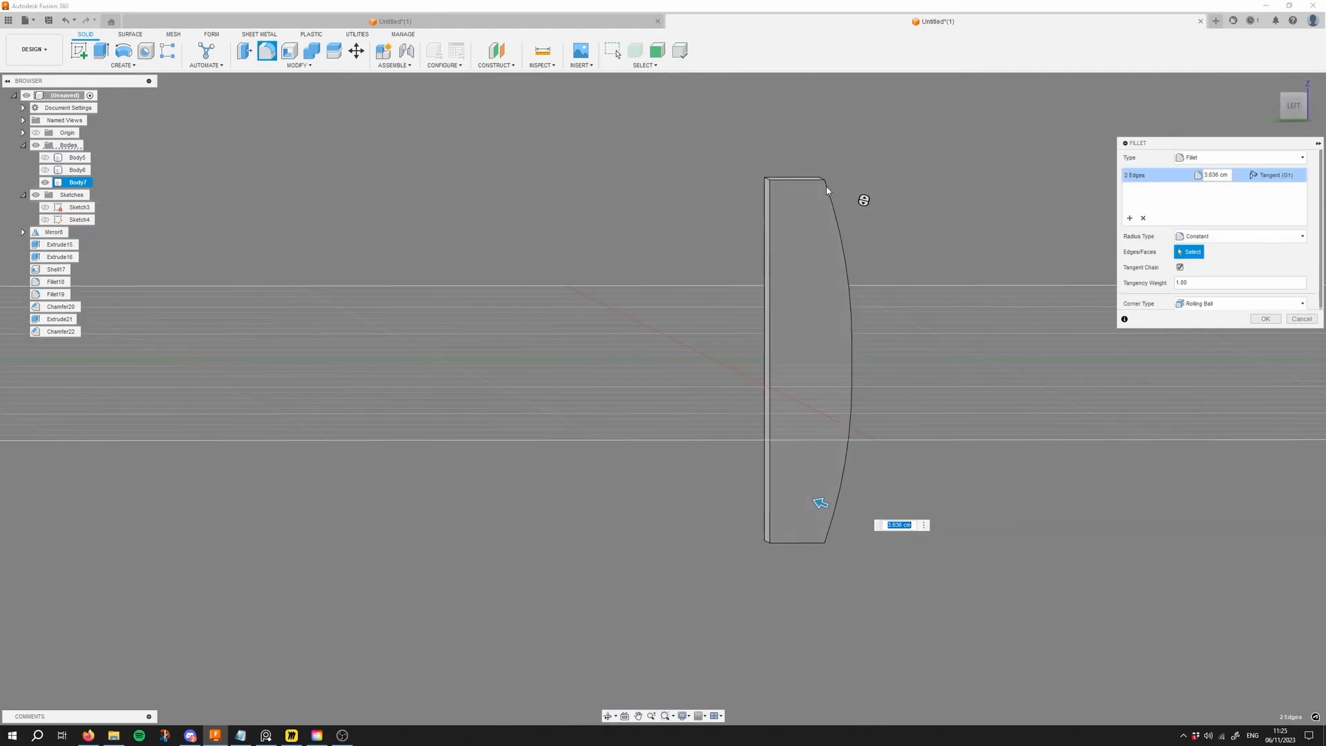
pyautogui.click(1265, 319)
pyautogui.keyDown('shift'); pyautogui.moveTo(1265, 319); pyautogui.dragTo(954, 246, button='middle'); pyautogui.keyUp('shift')
pyautogui.click(774, 183)
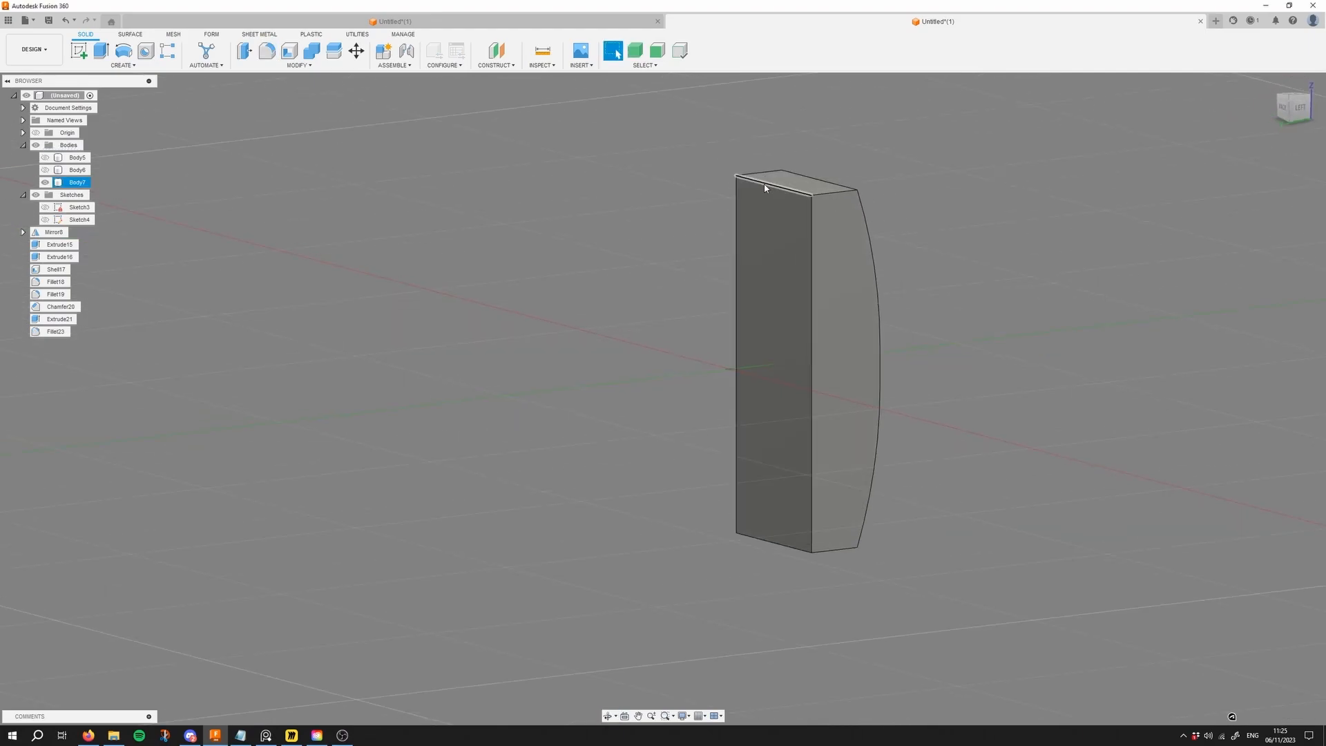
pyautogui.press('f')
pyautogui.click(781, 547)
pyautogui.keyDown('shift'); pyautogui.moveTo(780, 547); pyautogui.dragTo(922, 393, button='middle'); pyautogui.keyUp('shift')
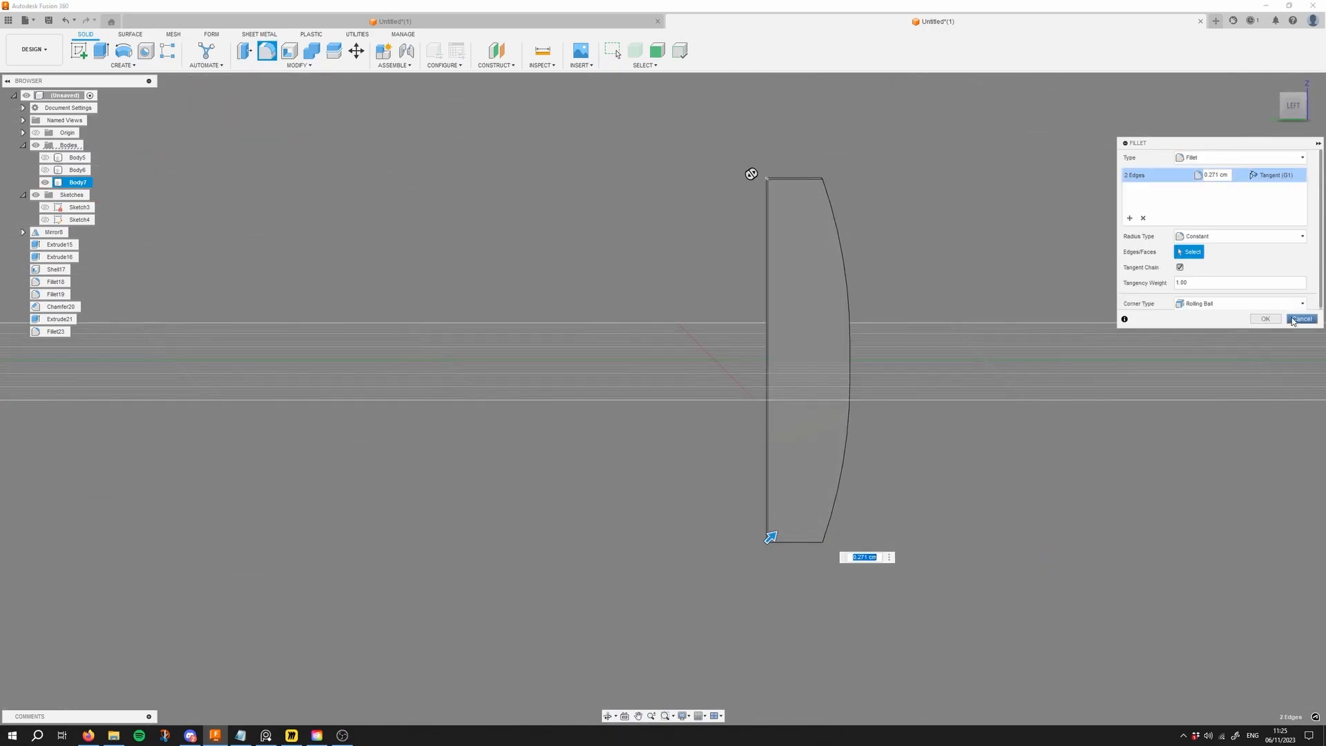
pyautogui.click(1295, 320)
# Step: Start a sketch on the block's curved-profile side face and view it straight from the right
pyautogui.keyDown('shift'); pyautogui.moveTo(1285, 320); pyautogui.dragTo(1043, 346, button='middle'); pyautogui.keyUp('shift')
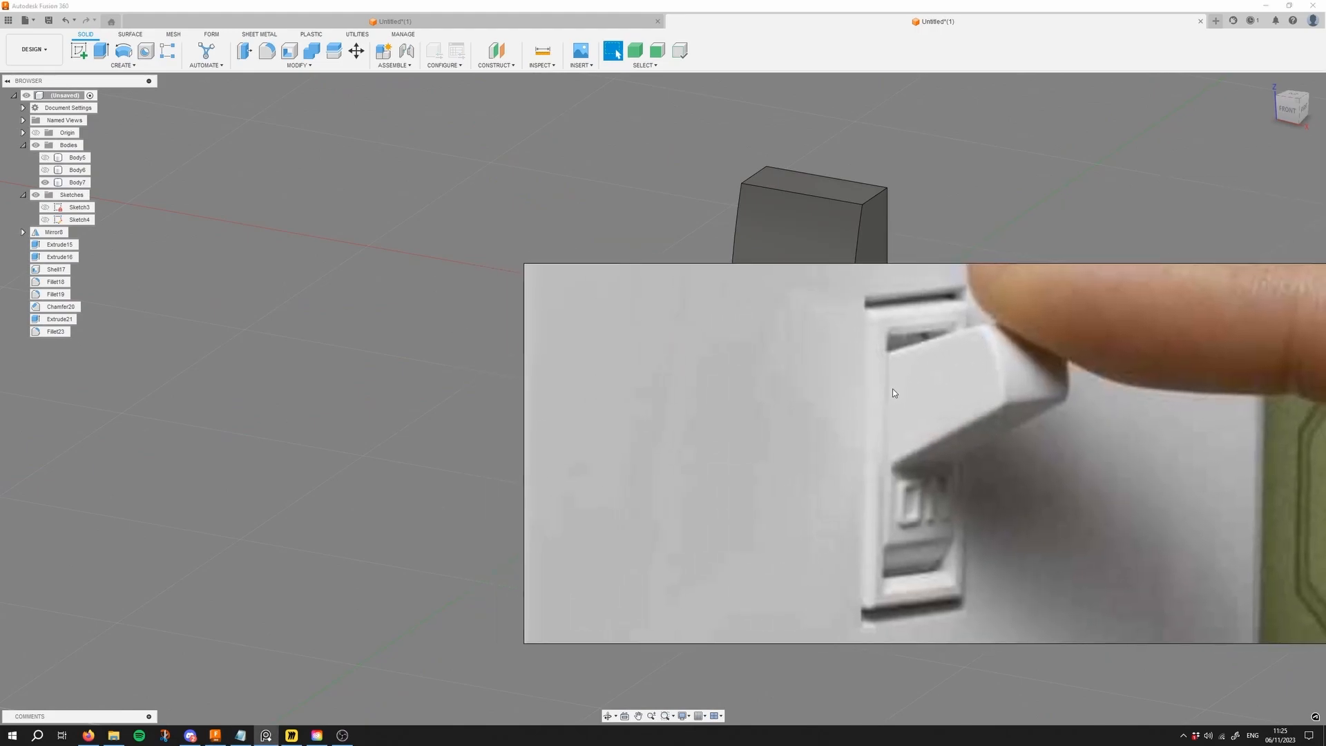
pyautogui.keyDown('shift'); pyautogui.moveTo(892, 279); pyautogui.dragTo(1066, 186, button='middle'); pyautogui.keyUp('shift')
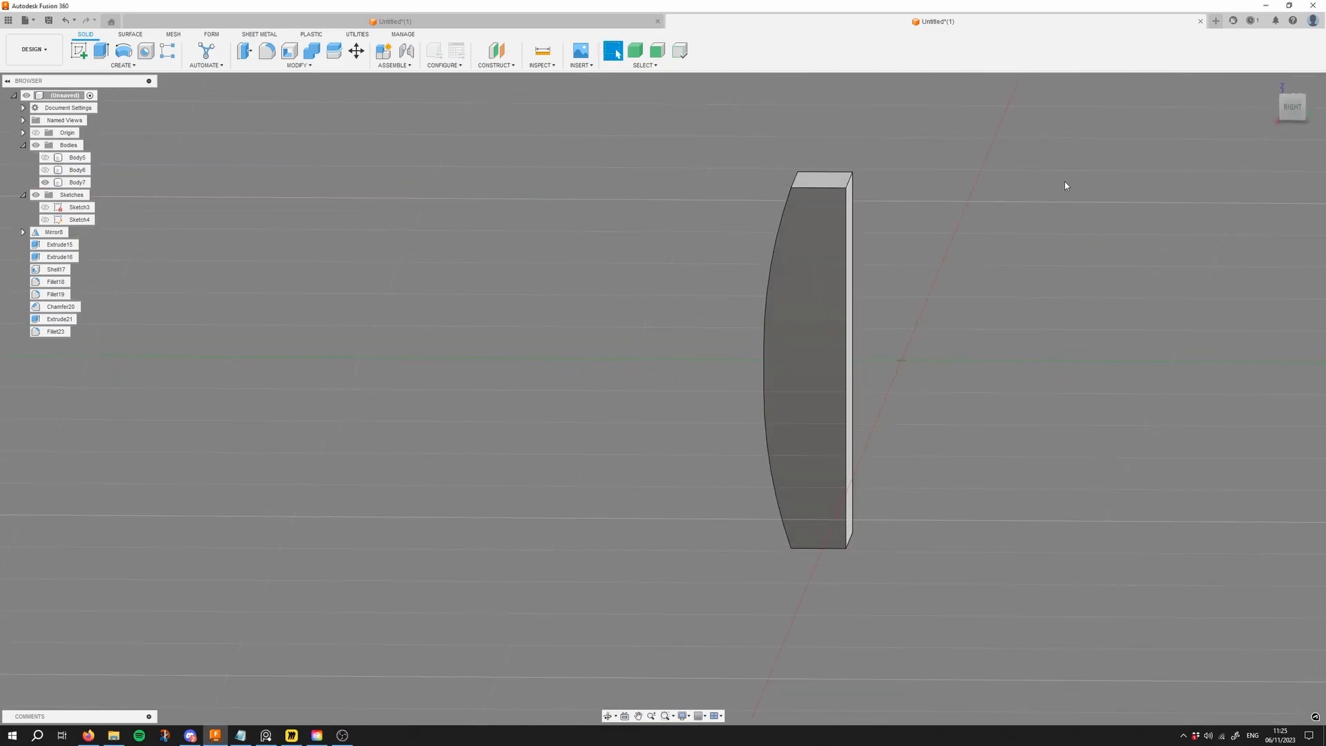
pyautogui.click(1293, 108)
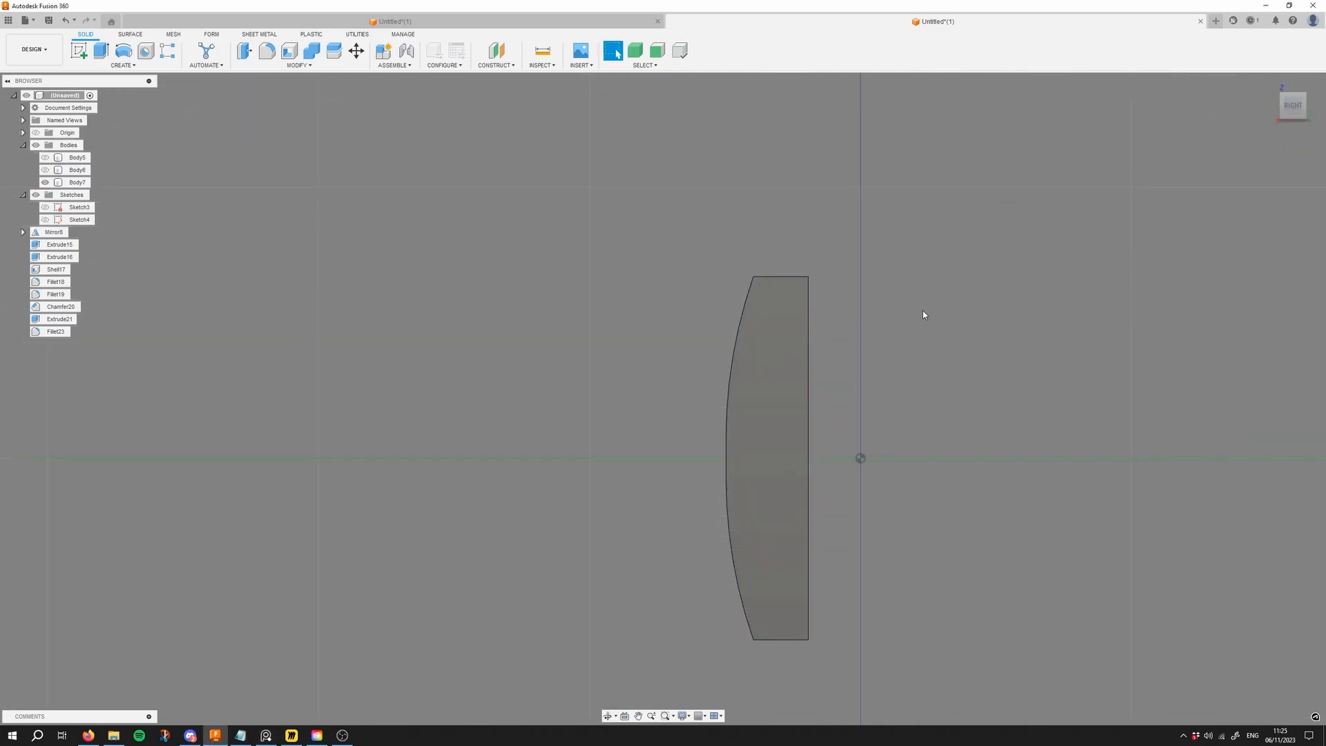
pyautogui.click(123, 65)
pyautogui.click(97, 81)
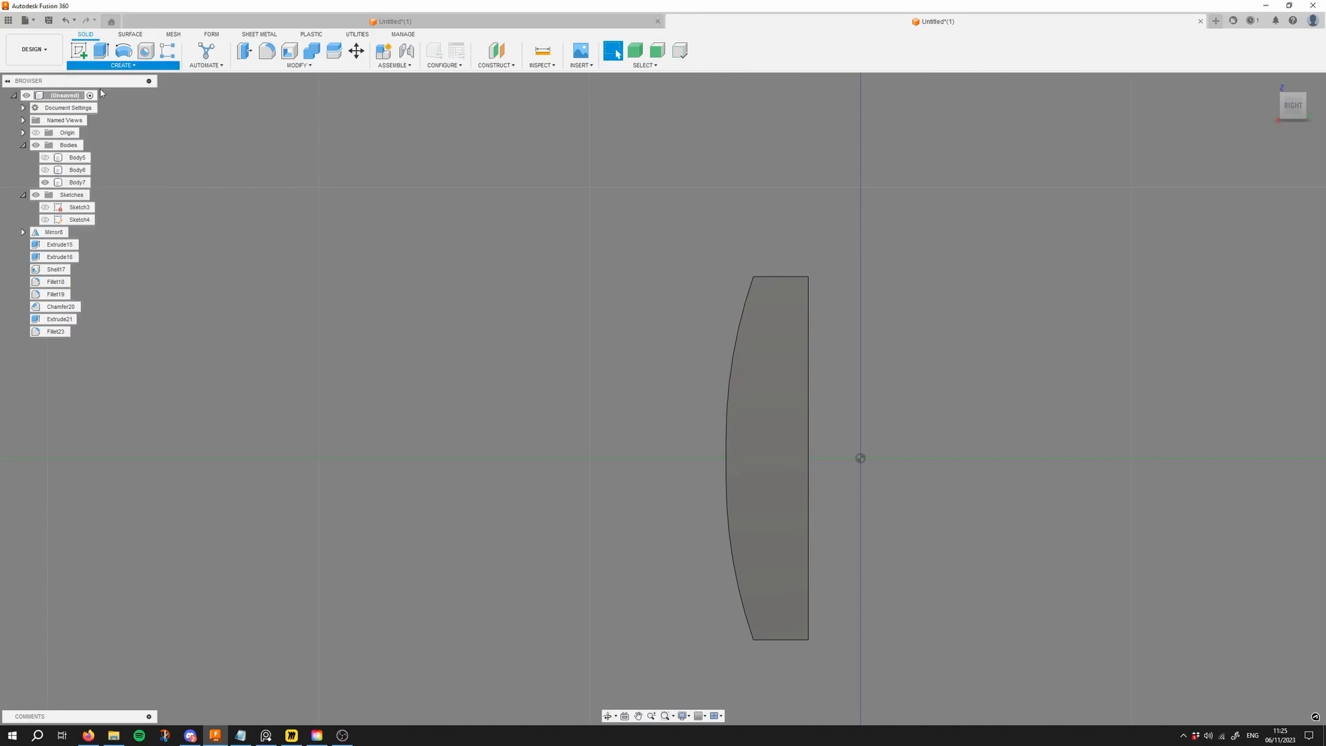
pyautogui.click(765, 335)
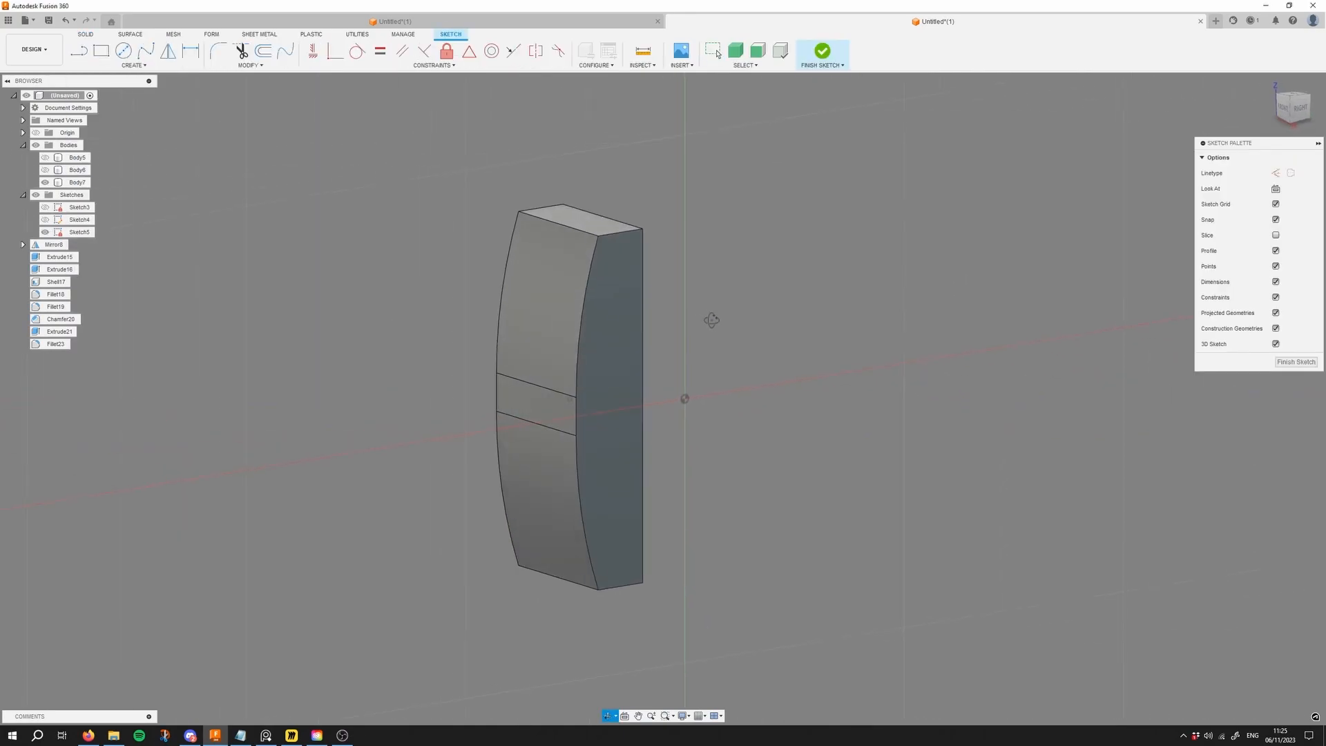
pyautogui.click(1301, 108)
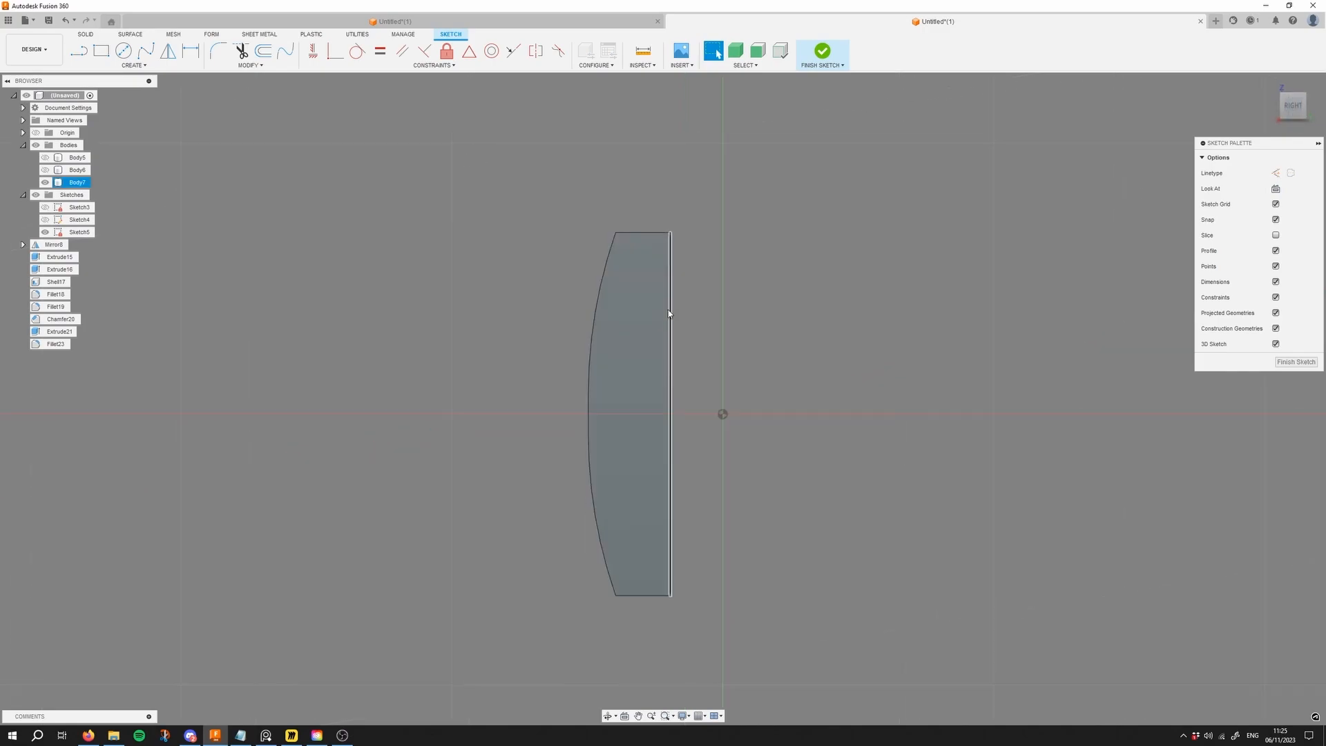
# Step: Sketch a slanted three-line lever profile about 1.3 cm long, from the upper front corner back to the curved front edge, and finish the sketch
pyautogui.press('l')
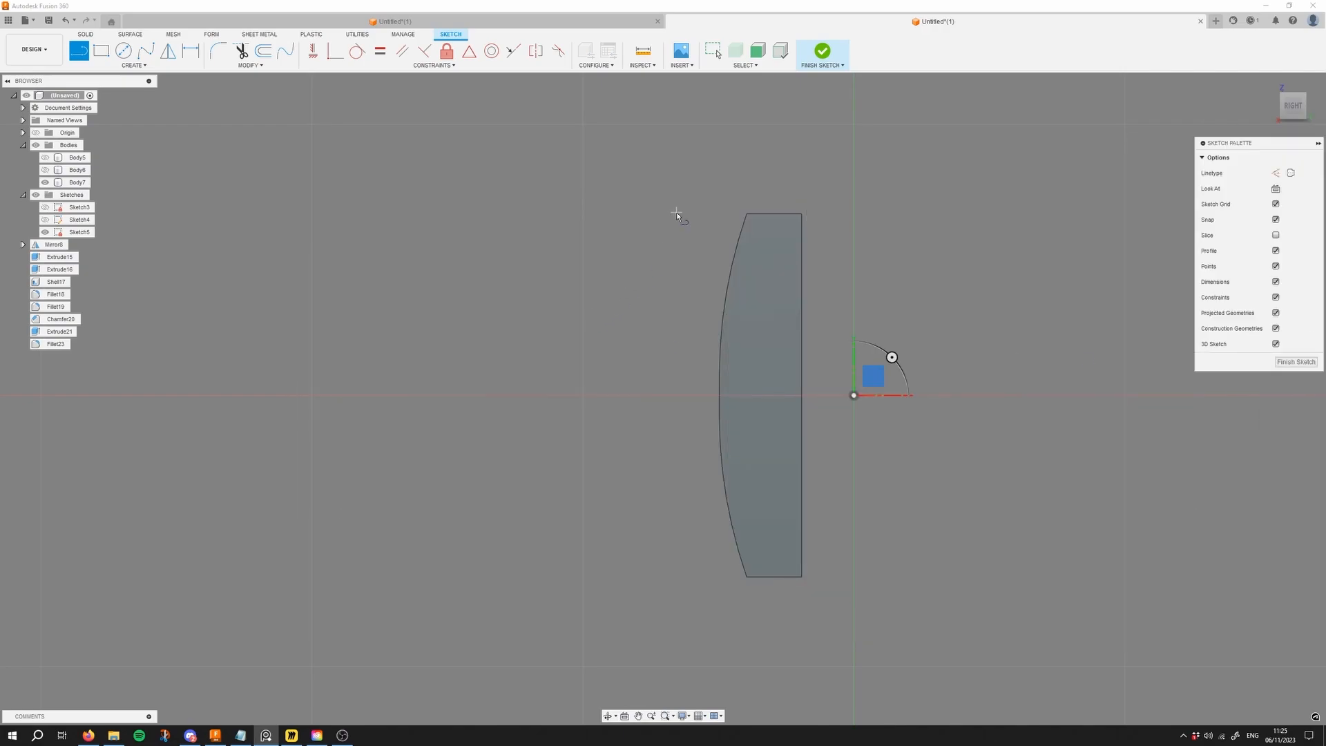
pyautogui.moveTo(725, 257); pyautogui.dragTo(727, 370, button='middle')
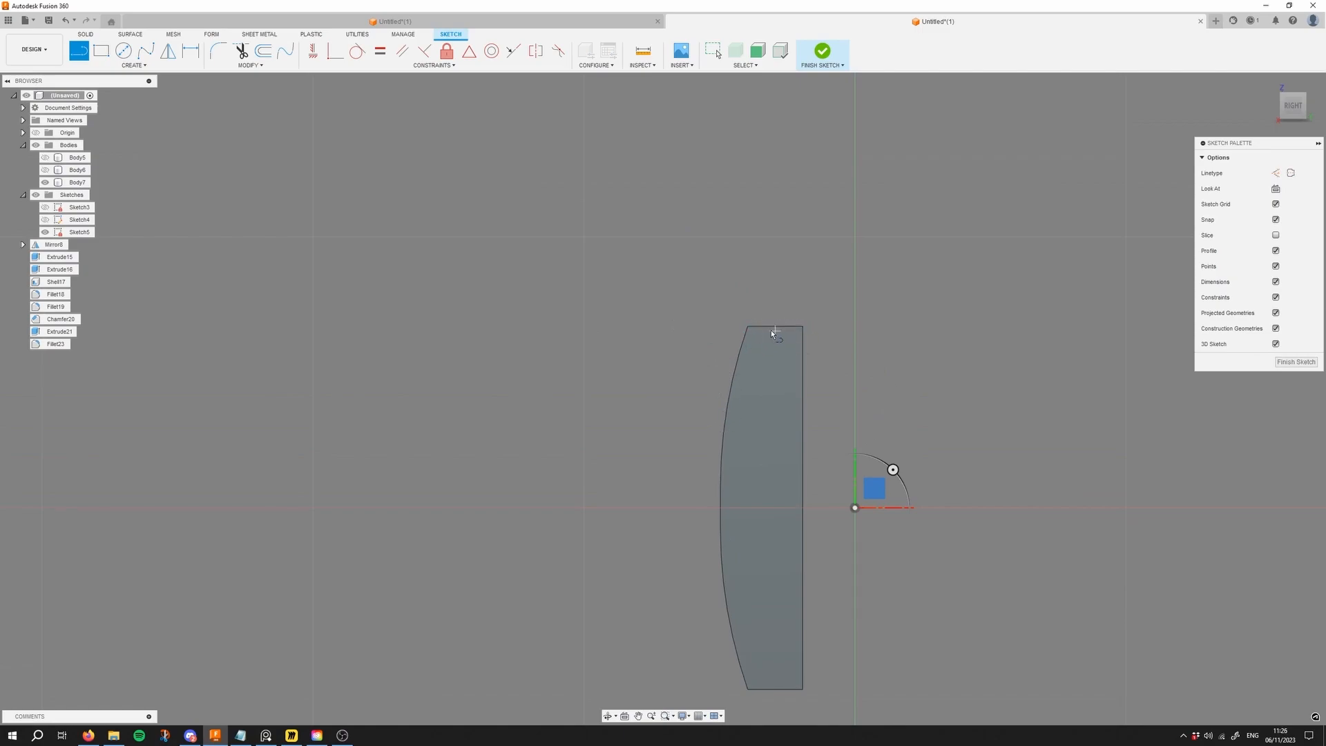
pyautogui.click(748, 325)
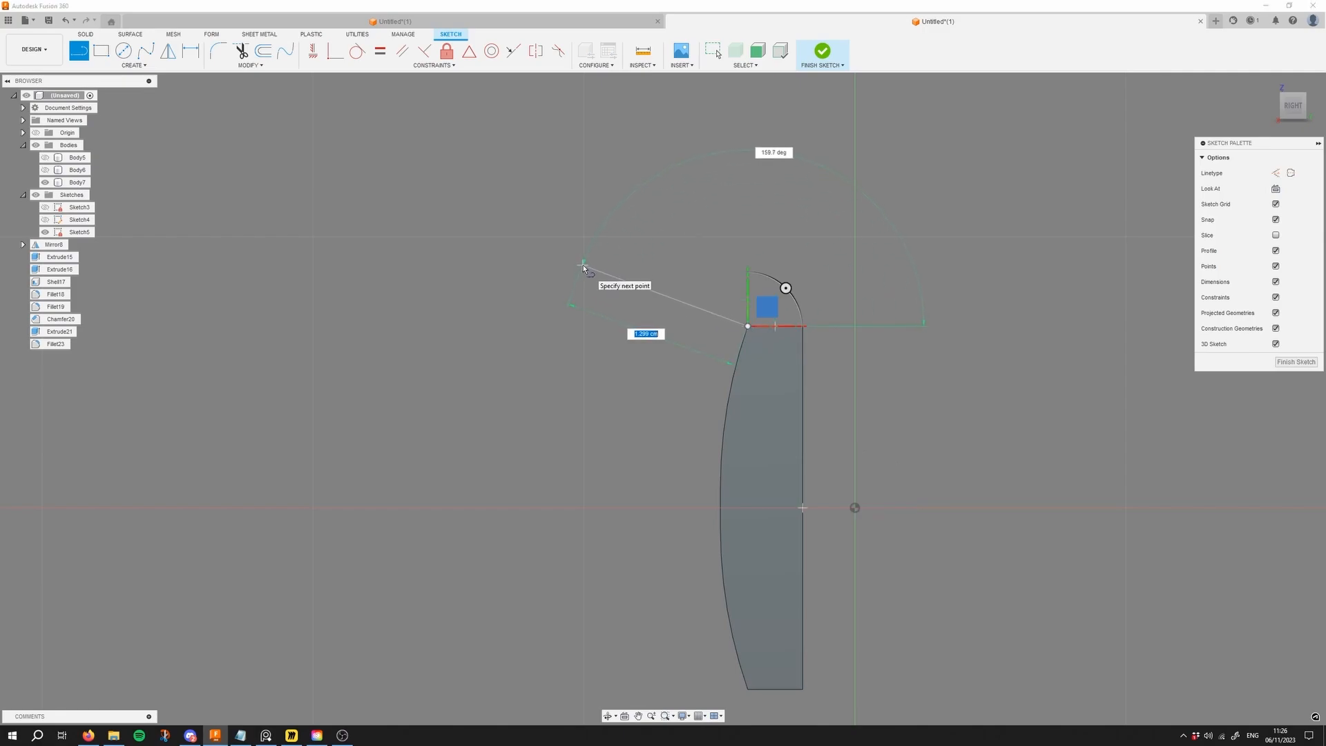
pyautogui.click(583, 264)
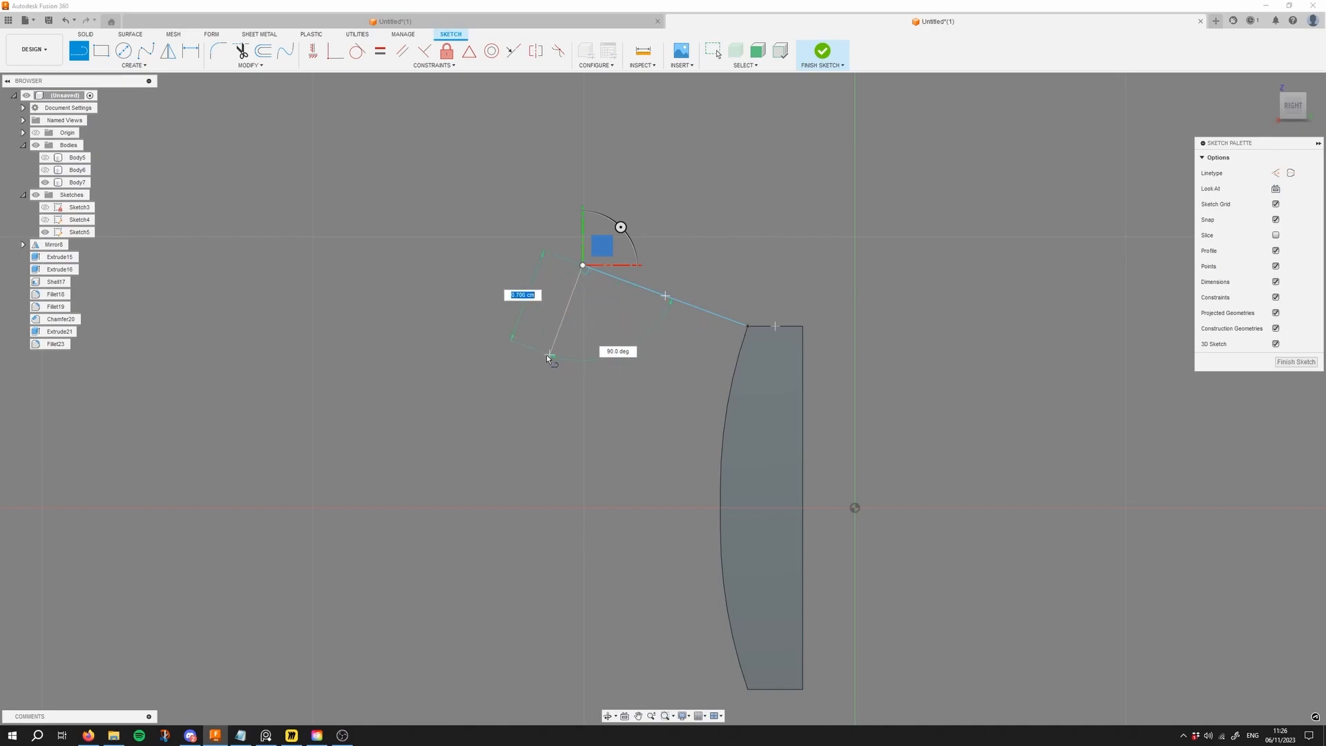
pyautogui.click(534, 400)
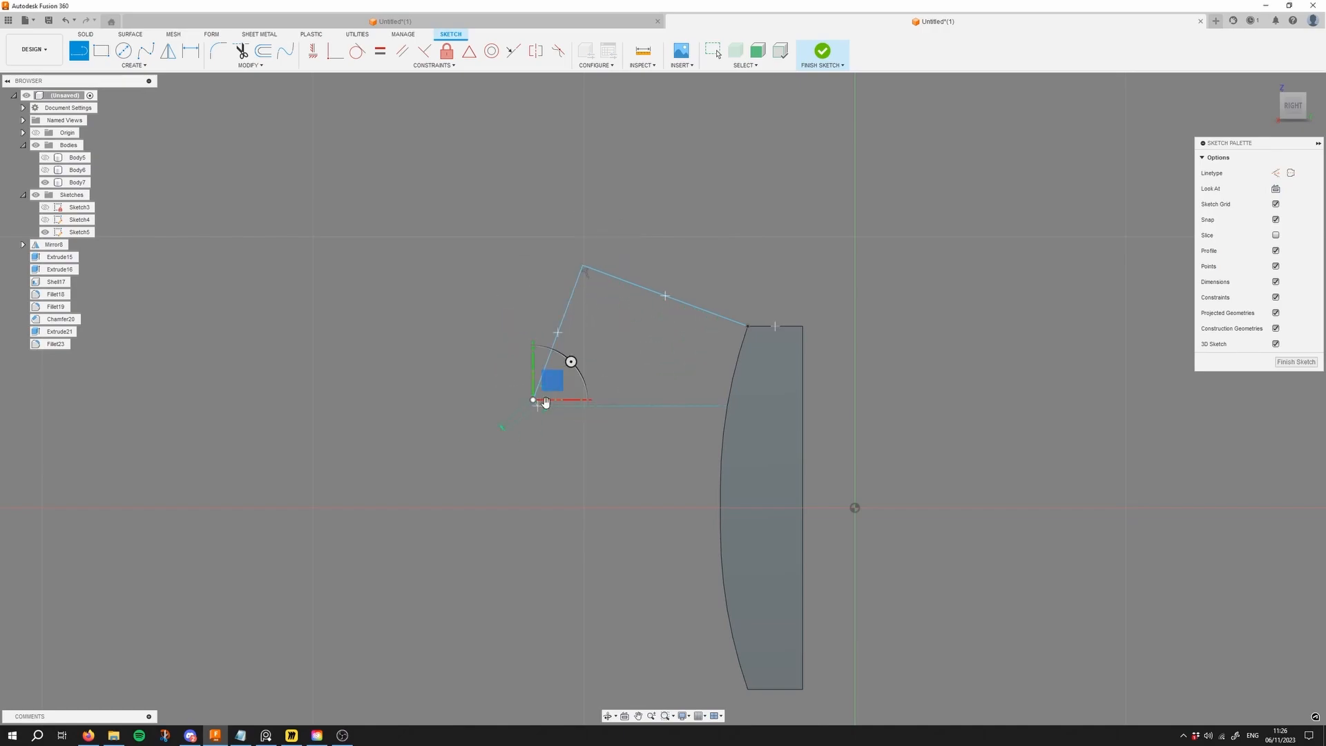
pyautogui.click(720, 469)
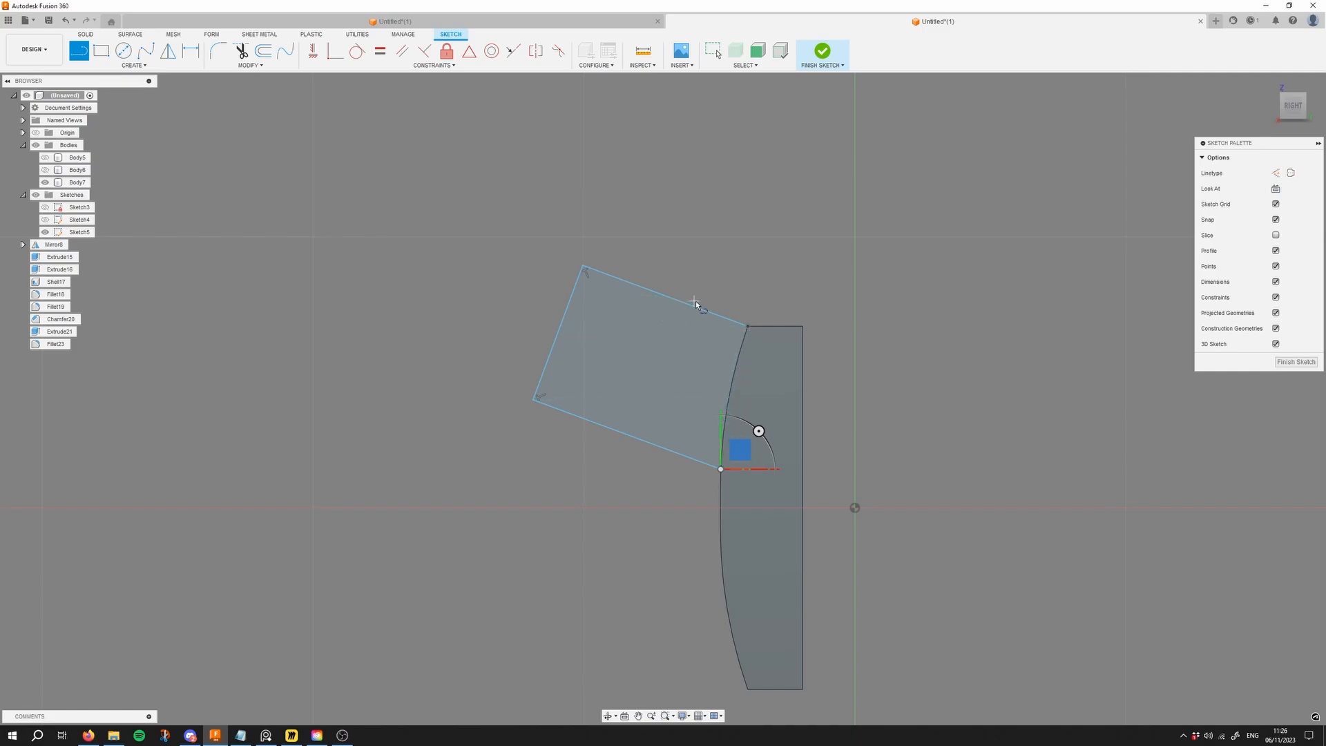
pyautogui.click(1297, 363)
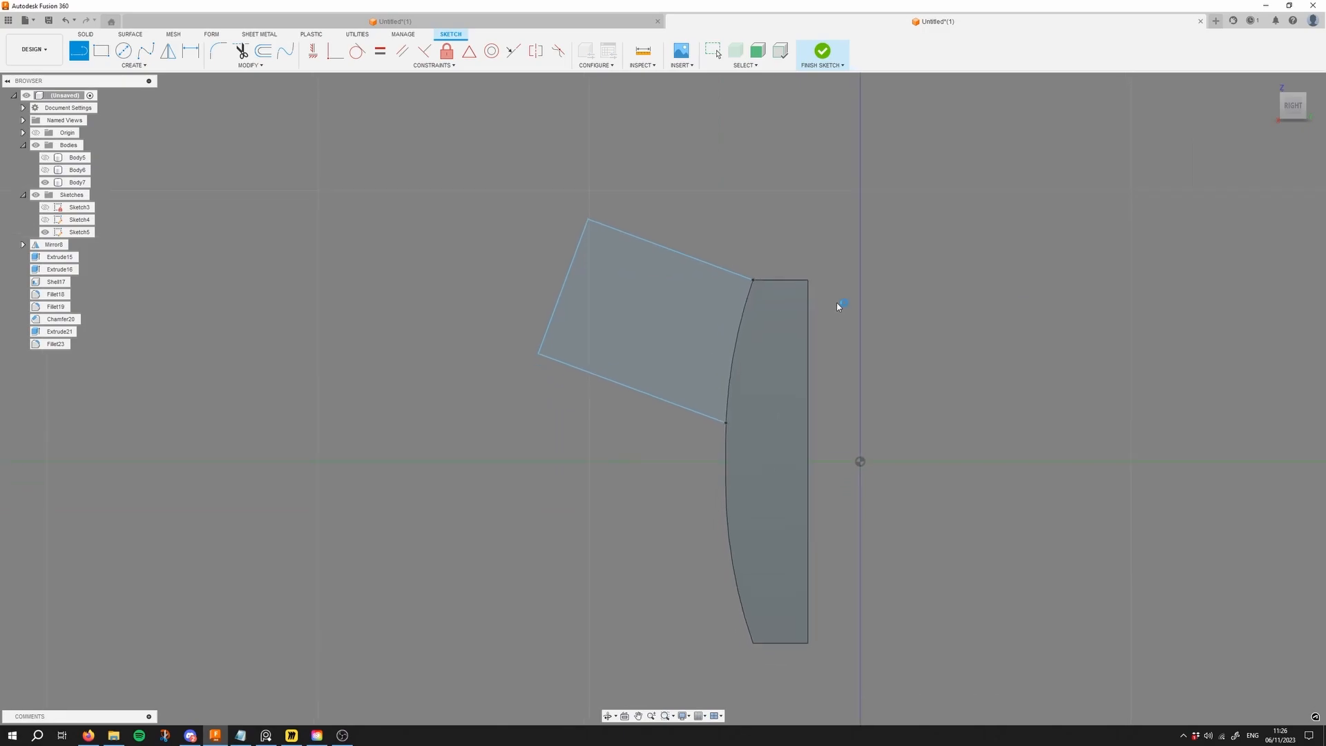
# Step: Extrude the lever profile 1.001 cm across the block to its opposite side face, joining it to the block
pyautogui.press('e')
pyautogui.click(688, 299)
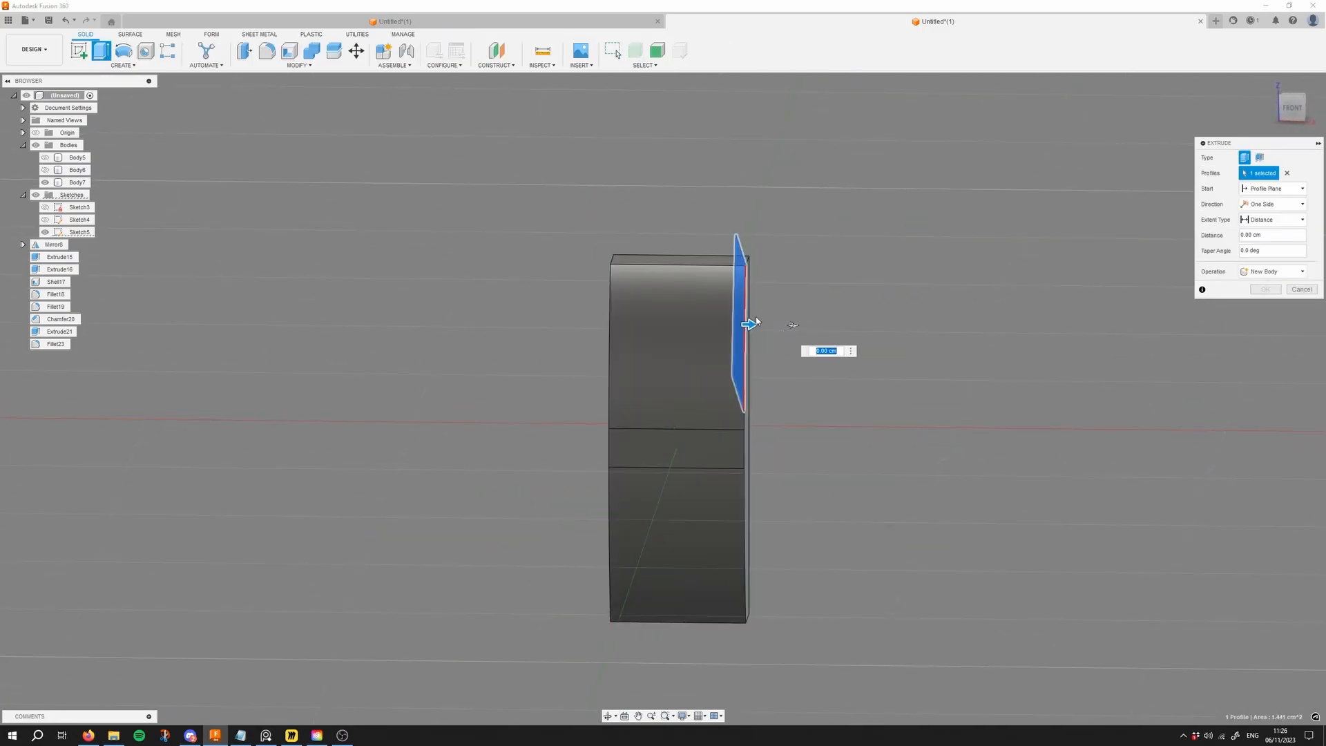
pyautogui.moveTo(749, 320); pyautogui.dragTo(700, 321)
pyautogui.keyDown('shift'); pyautogui.moveTo(700, 321); pyautogui.dragTo(572, 301, button='middle'); pyautogui.keyUp('shift')
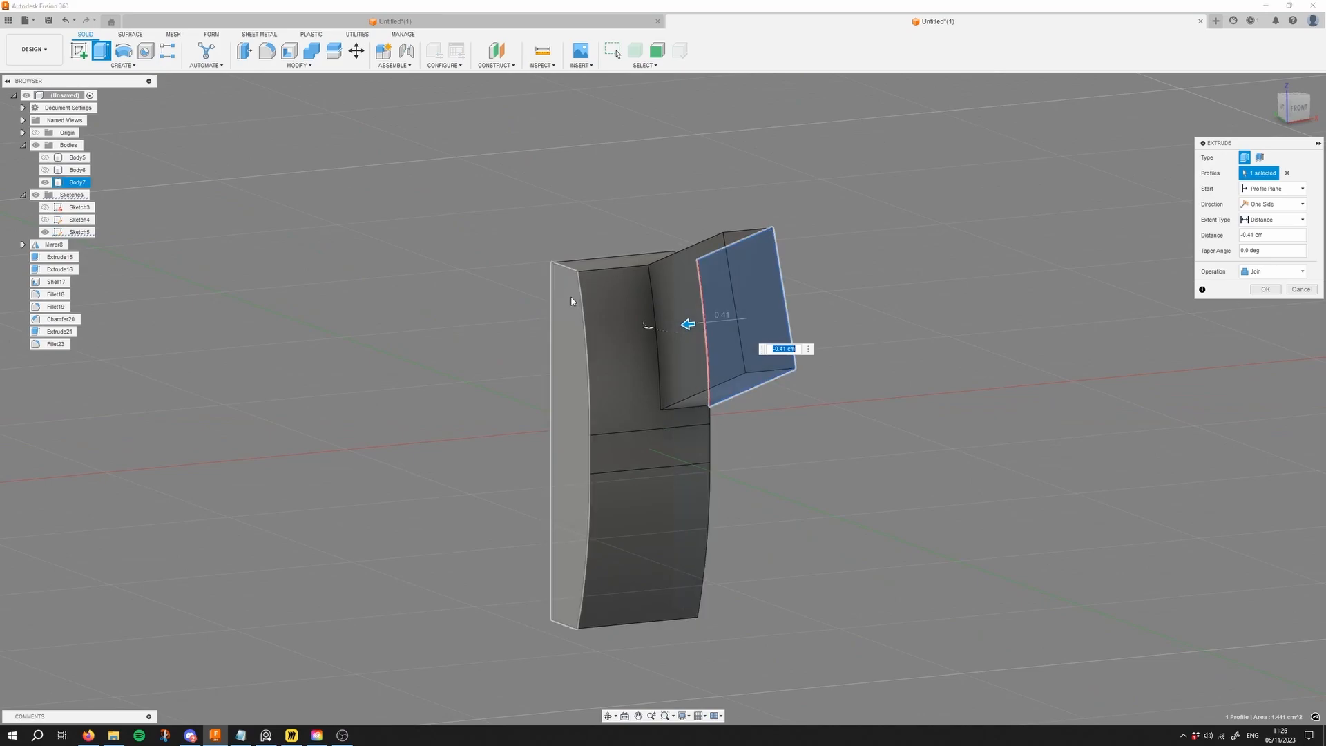
pyautogui.click(569, 301)
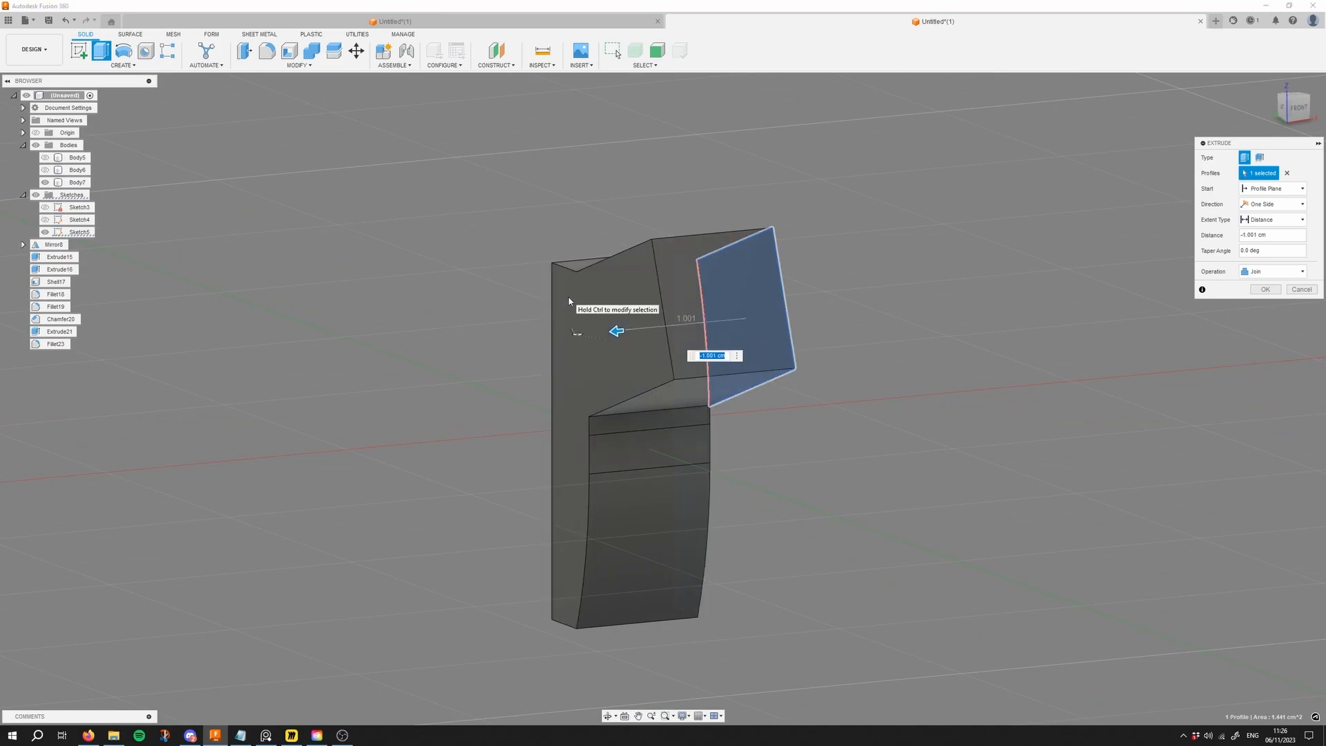
pyautogui.click(1265, 290)
# Step: Chamfer the upper and lower edges of the lever's end face with an equal distance of 0.18 cm
pyautogui.keyDown('shift'); pyautogui.moveTo(1077, 276); pyautogui.dragTo(1033, 246, button='middle'); pyautogui.keyUp('shift')
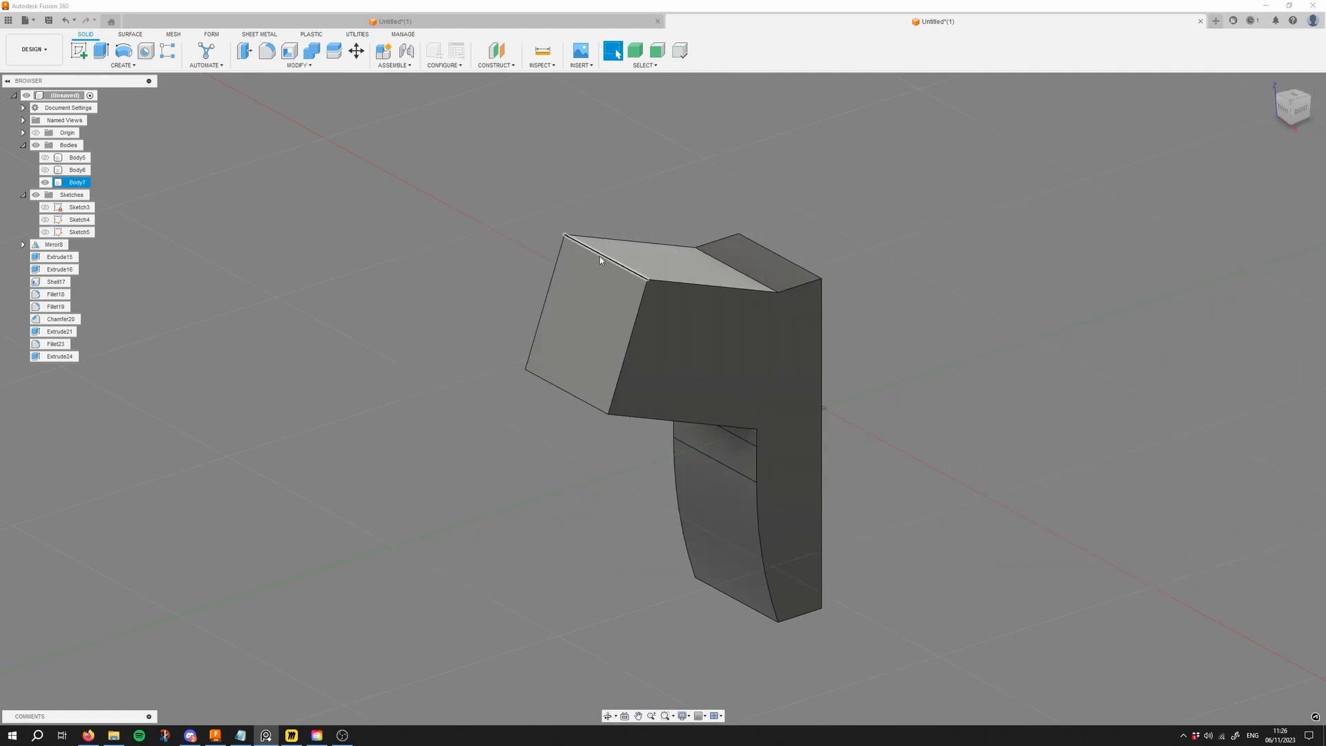
pyautogui.click(600, 255)
pyautogui.click(552, 385)
pyautogui.press('Return')
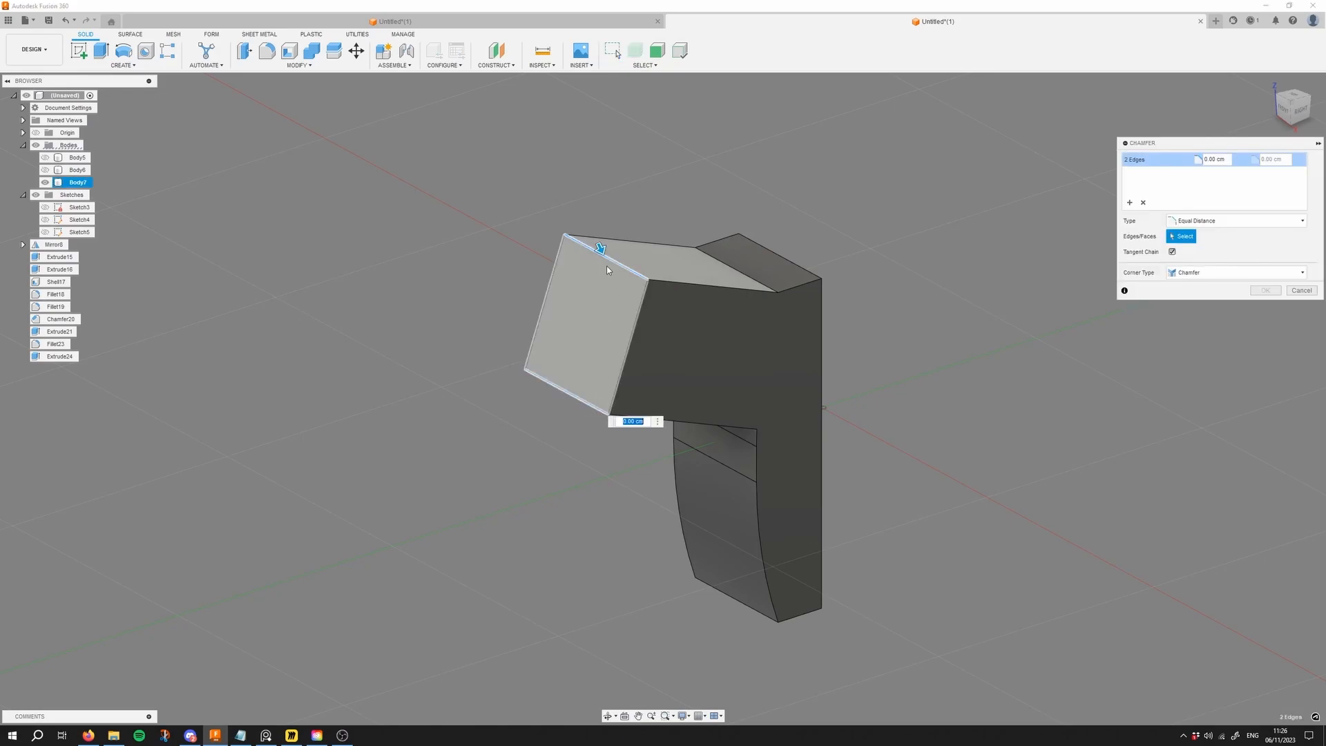
pyautogui.moveTo(600, 248); pyautogui.dragTo(607, 259)
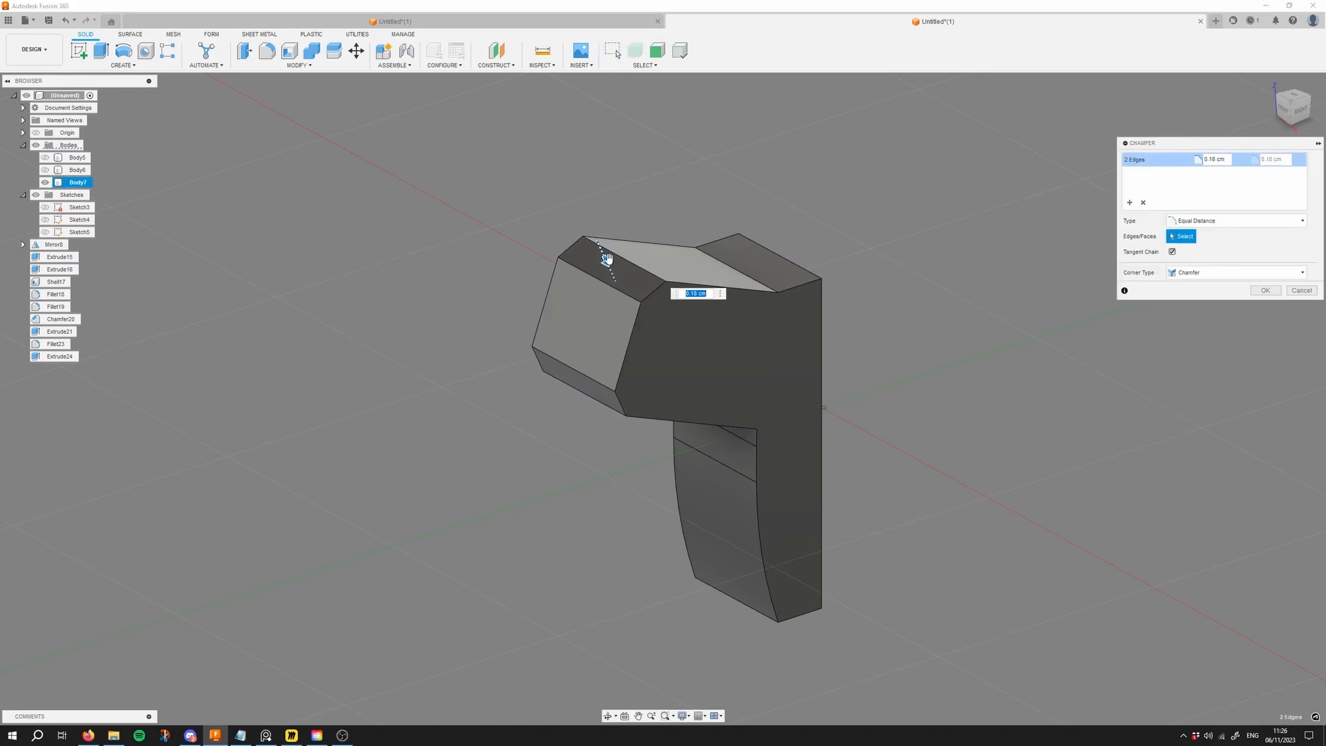
pyautogui.click(1266, 291)
# Step: Fillet the upper and lower edges of the lever's end face with a radius of about 1.325 cm
pyautogui.click(607, 284)
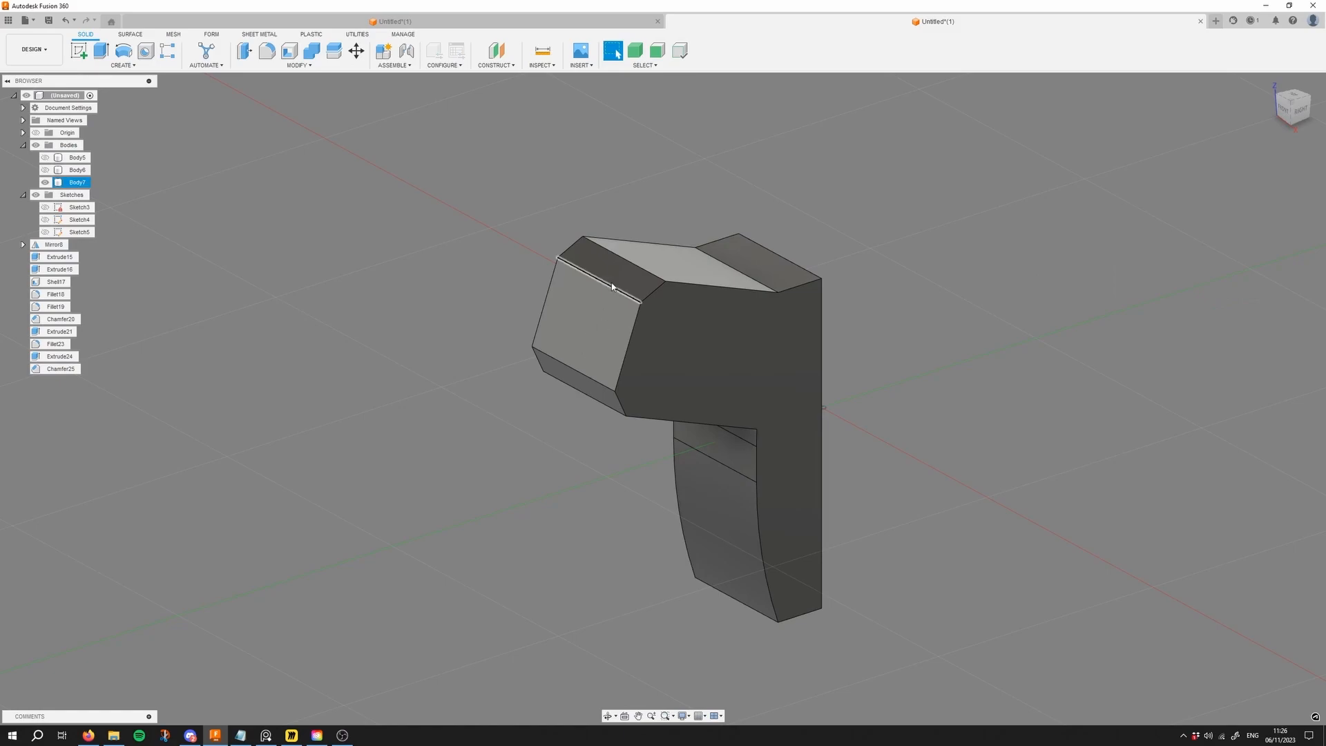
pyautogui.click(581, 374)
pyautogui.press('f')
pyautogui.moveTo(582, 375); pyautogui.dragTo(589, 375)
pyautogui.keyDown('shift'); pyautogui.moveTo(590, 375); pyautogui.dragTo(752, 315, button='middle'); pyautogui.keyUp('shift')
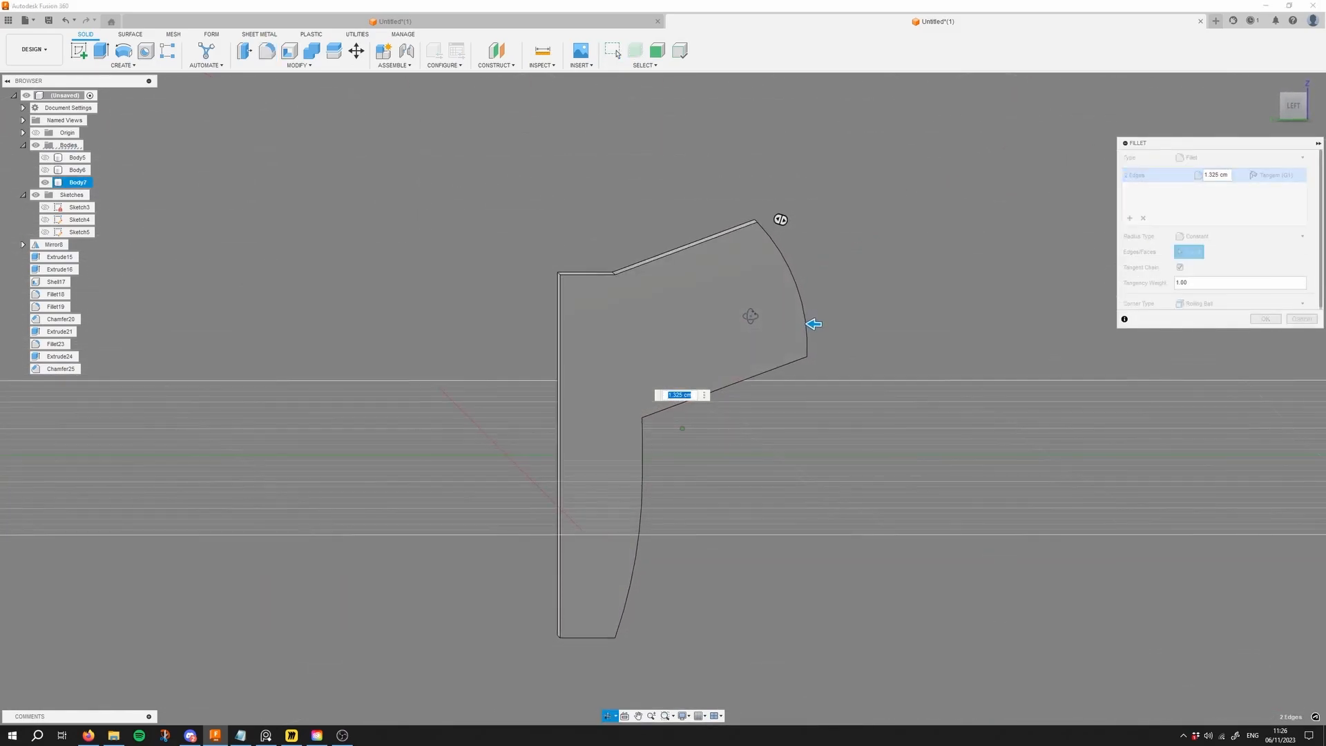
pyautogui.click(1266, 318)
pyautogui.keyDown('shift'); pyautogui.moveTo(1270, 318); pyautogui.dragTo(1111, 292, button='middle'); pyautogui.keyUp('shift')
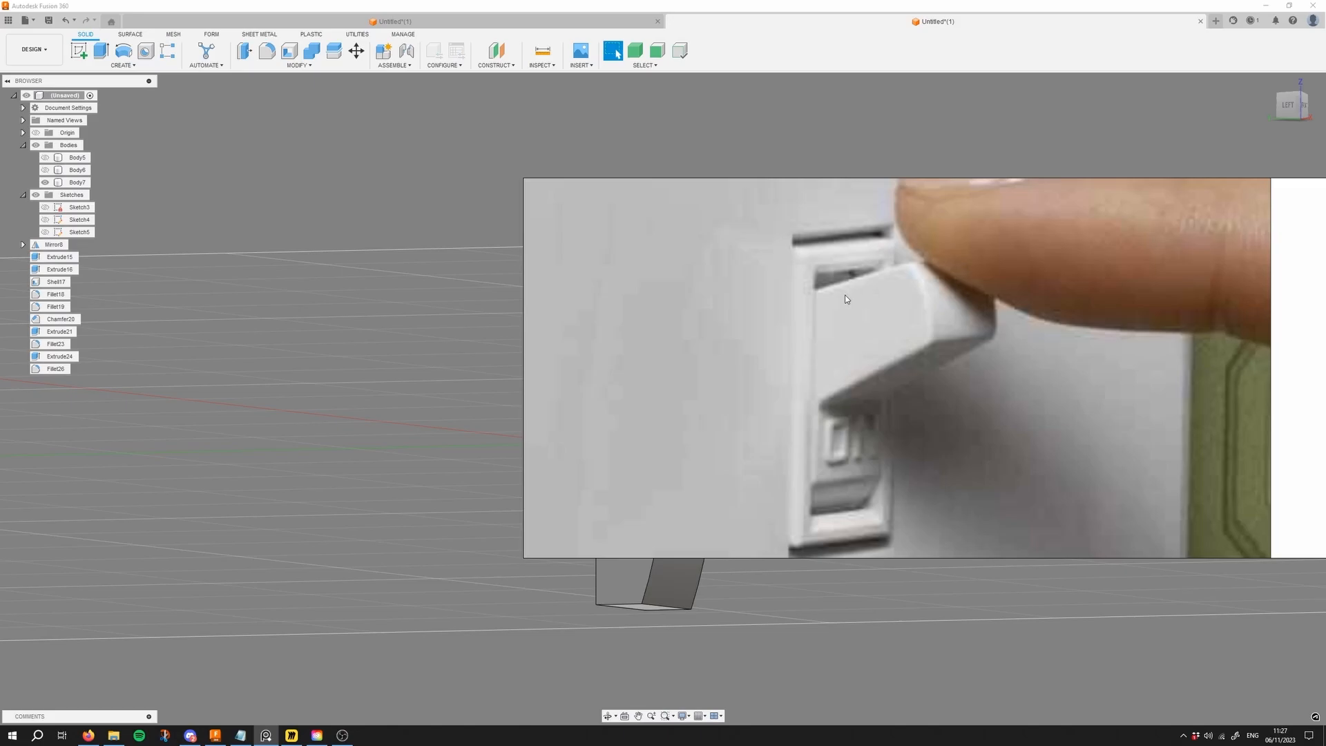
pyautogui.click(715, 382)
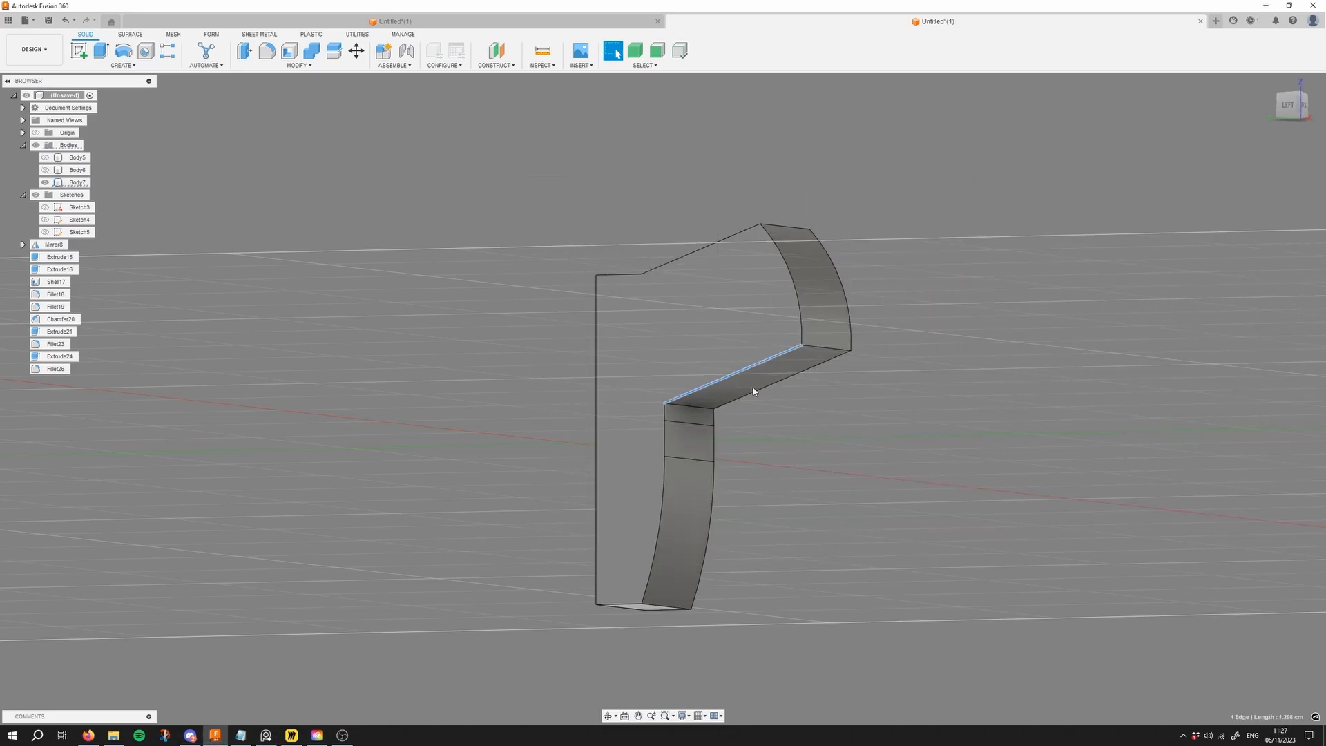
pyautogui.keyDown('shift'); pyautogui.click(699, 247); pyautogui.keyUp('shift')
pyautogui.keyDown('shift'); pyautogui.moveTo(699, 248); pyautogui.dragTo(801, 307, button='middle'); pyautogui.keyUp('shift')
pyautogui.keyDown('shift'); pyautogui.click(762, 294); pyautogui.keyUp('shift')
pyautogui.press('f')
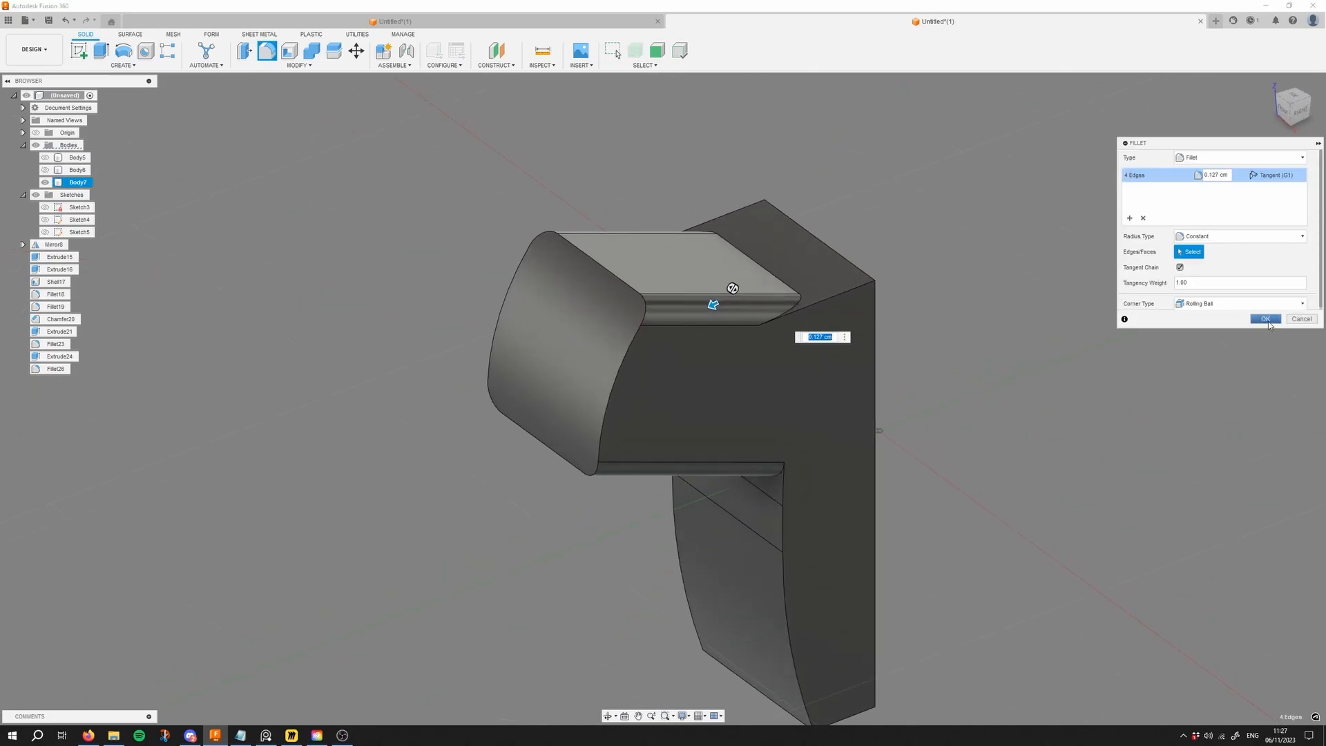
pyautogui.click(1301, 319)
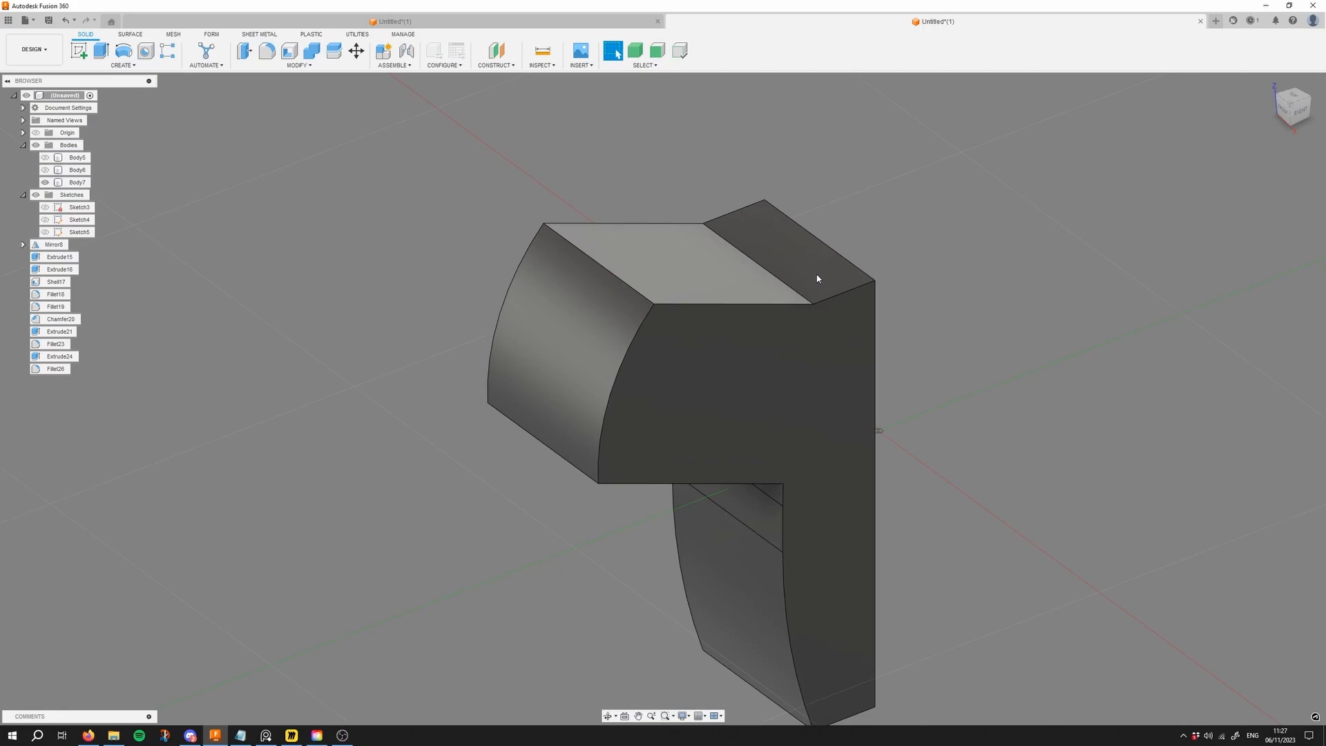
pyautogui.keyDown('shift'); pyautogui.moveTo(818, 279); pyautogui.dragTo(835, 205, button='middle'); pyautogui.keyUp('shift')
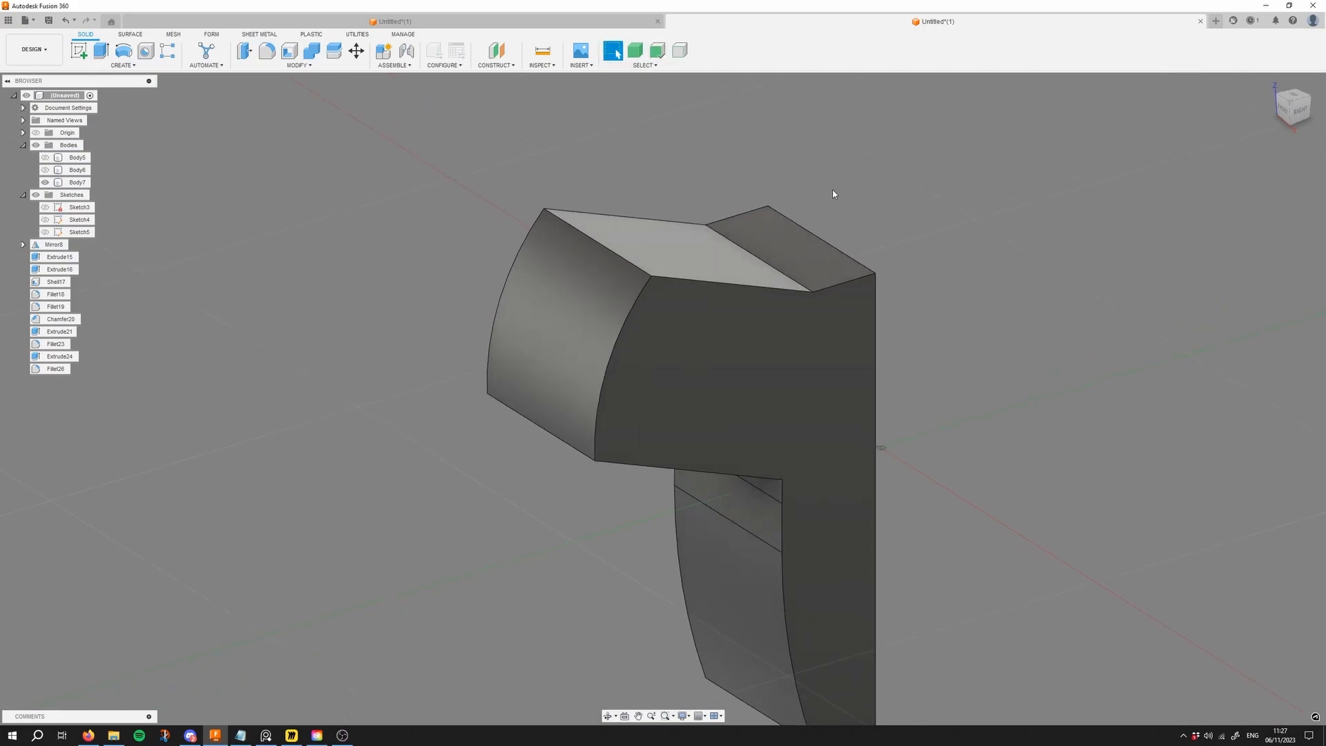
pyautogui.click(788, 231)
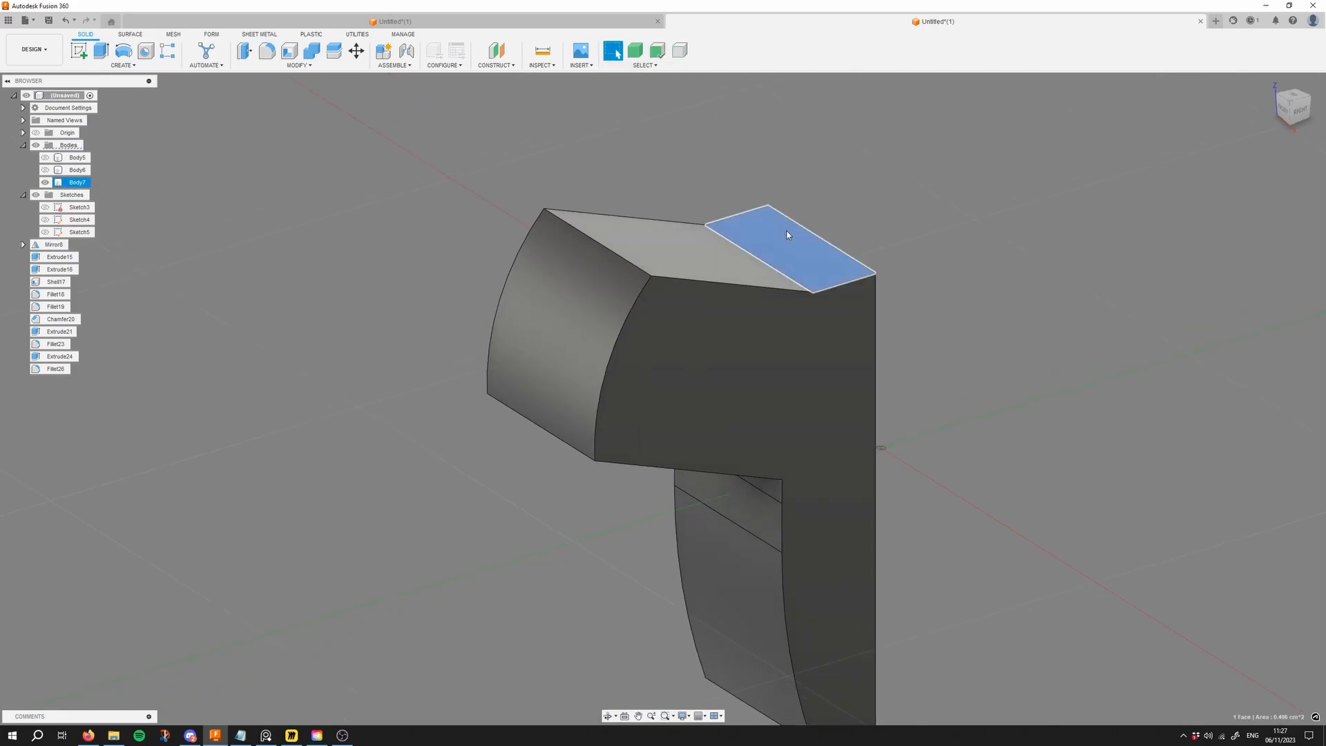
pyautogui.click(819, 196)
pyautogui.keyDown('shift'); pyautogui.moveTo(820, 196); pyautogui.dragTo(786, 170, button='middle'); pyautogui.keyUp('shift')
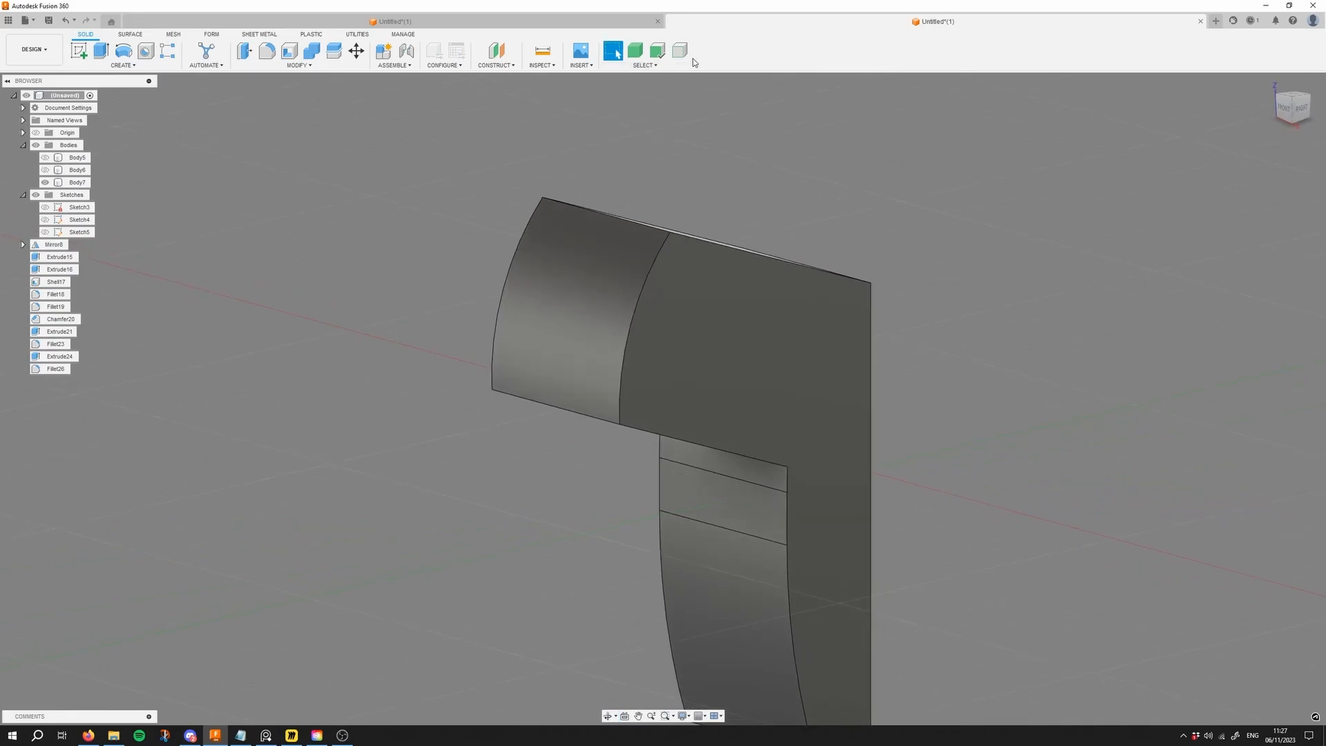
pyautogui.scroll(-2, 773, 233)
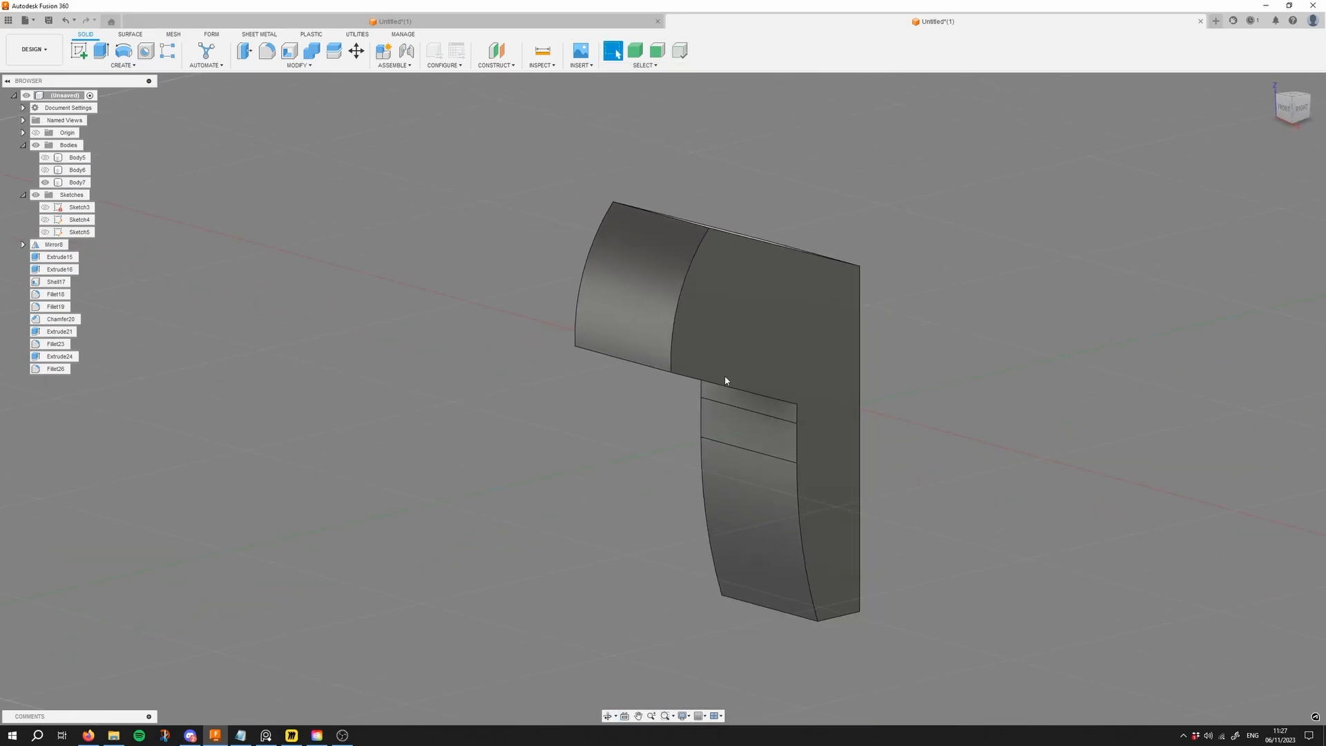
pyautogui.keyDown('shift'); pyautogui.moveTo(725, 380); pyautogui.dragTo(692, 341, button='middle'); pyautogui.keyUp('shift')
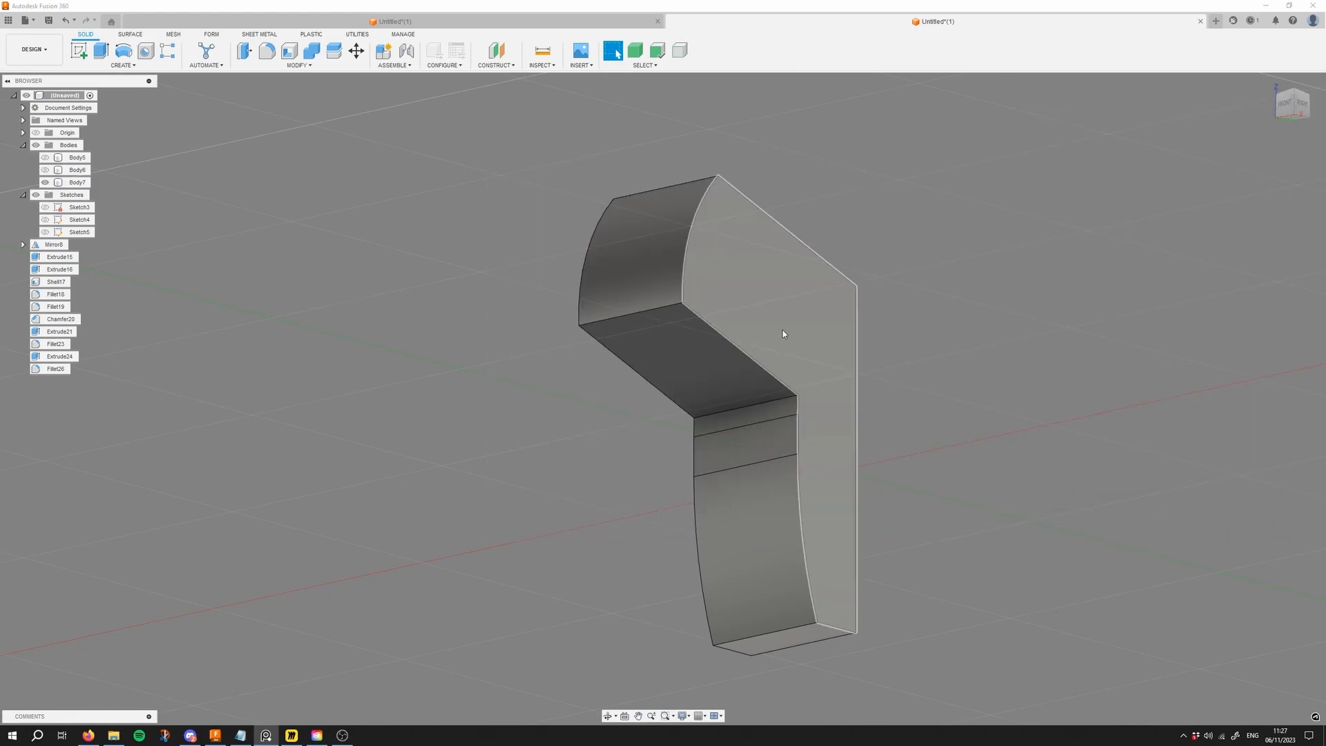
# Step: Start moving the lever's underside face and set the pivot at the midpoint of its outer edge
pyautogui.click(674, 337)
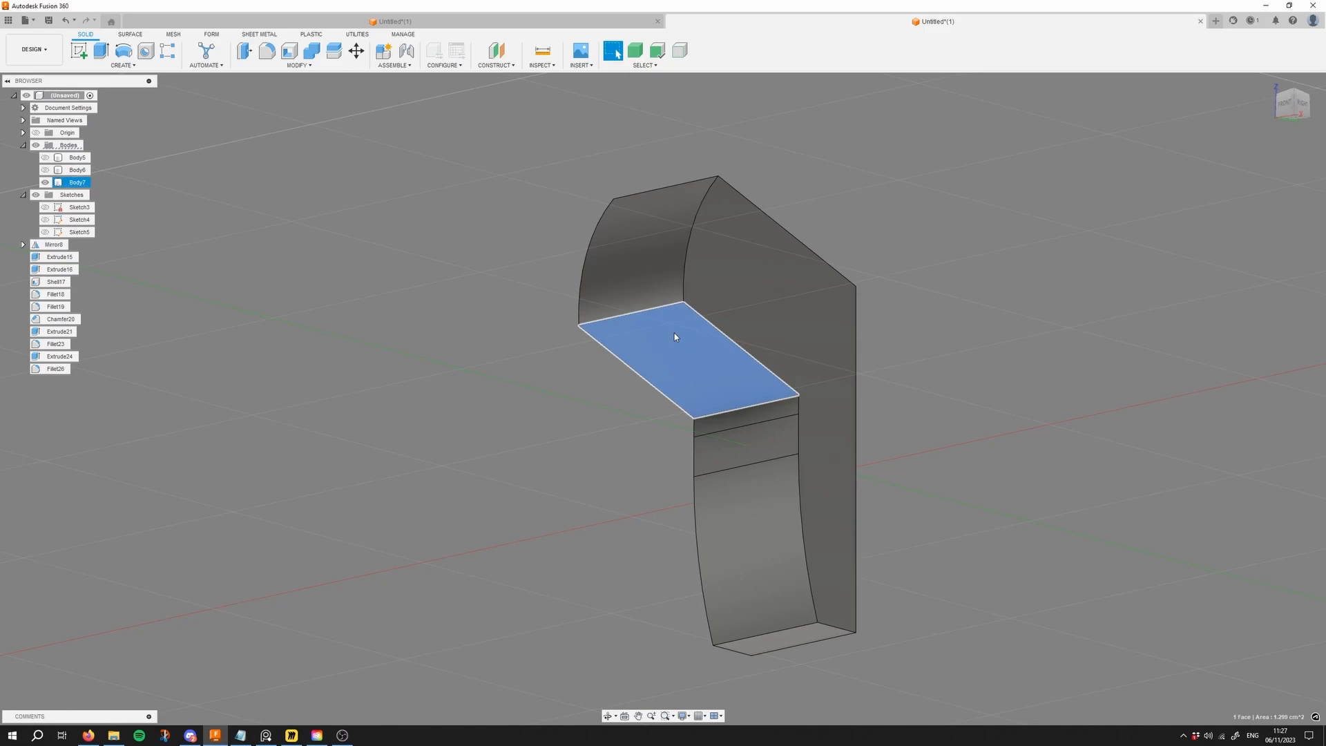
pyautogui.click(356, 52)
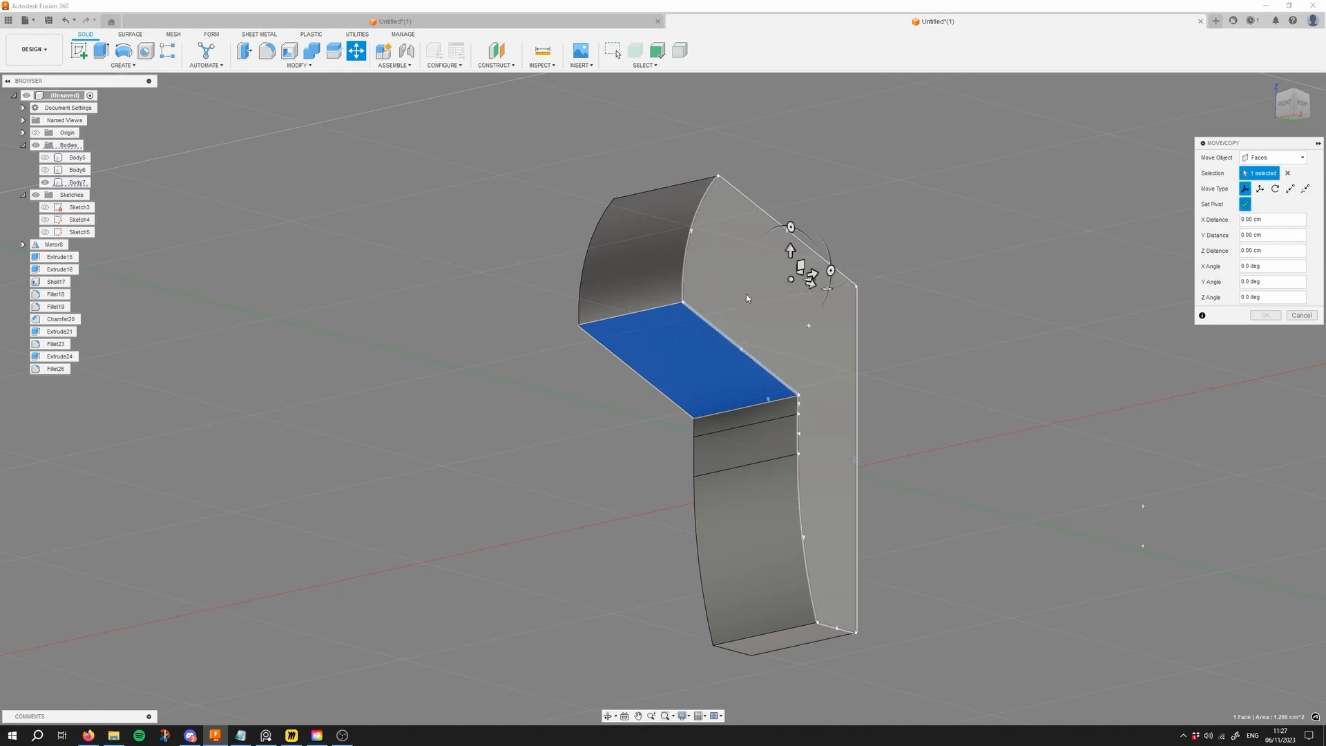
pyautogui.click(632, 313)
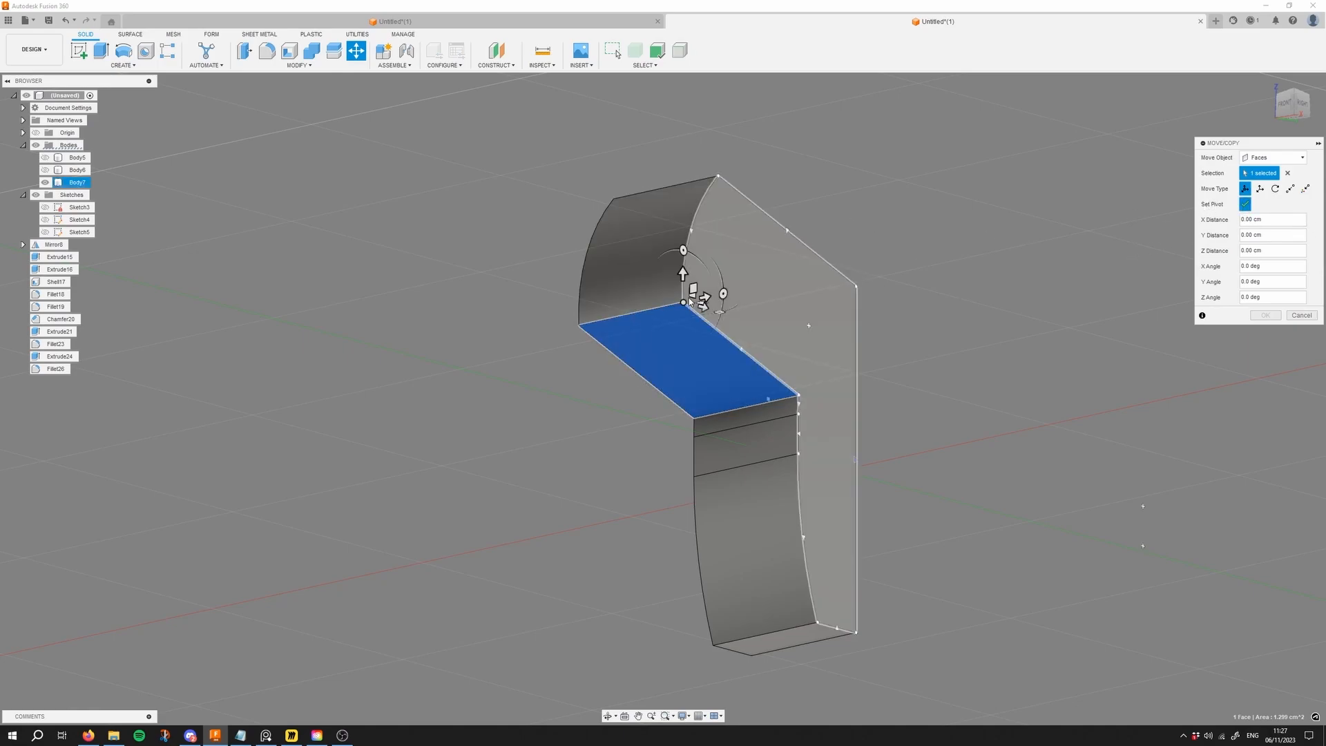
pyautogui.click(685, 303)
pyautogui.click(632, 315)
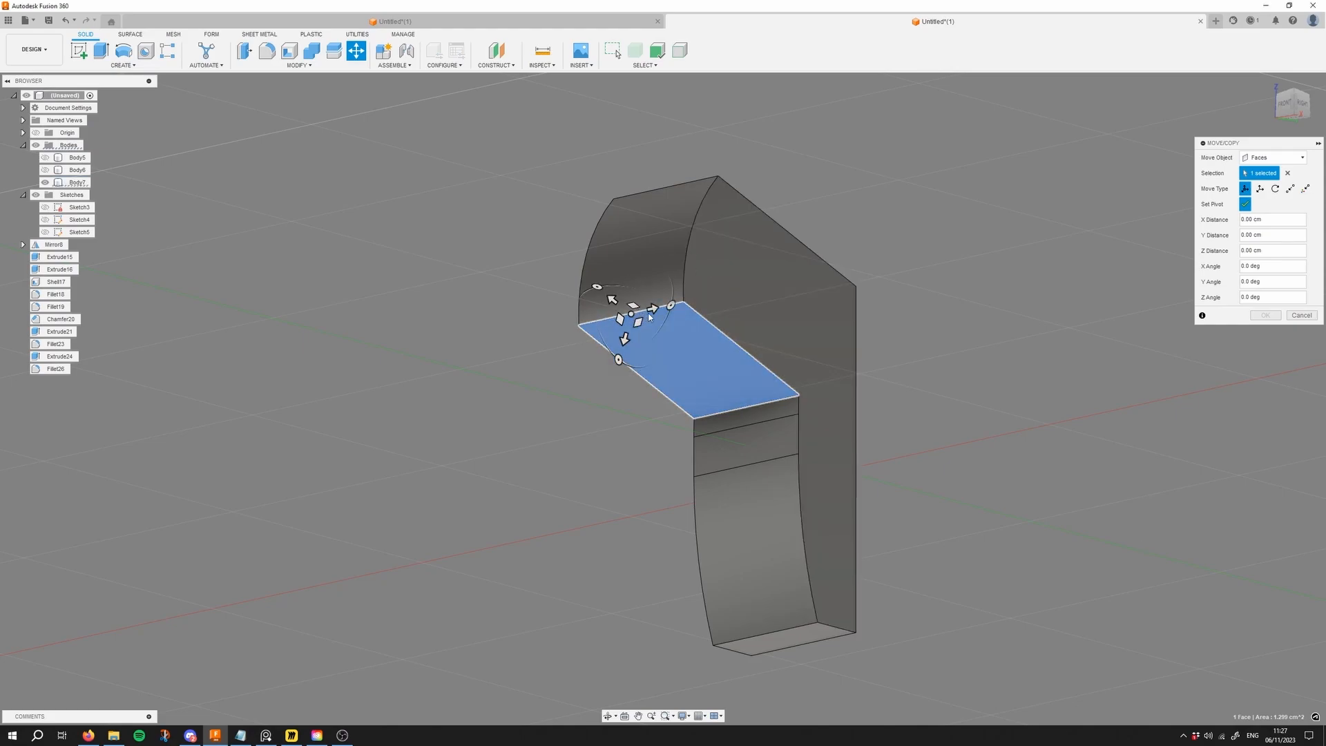
pyautogui.click(1246, 206)
# Step: Rotate the lever's underside face by -4 degrees about the X axis around its outer edge
pyautogui.keyDown('shift'); pyautogui.moveTo(1066, 259); pyautogui.dragTo(797, 325, button='middle'); pyautogui.keyUp('shift')
pyautogui.moveTo(573, 384); pyautogui.dragTo(572, 379)
pyautogui.keyDown('shift'); pyautogui.moveTo(571, 378); pyautogui.dragTo(856, 248, button='middle'); pyautogui.keyUp('shift')
pyautogui.scroll(-8, 698, 399)
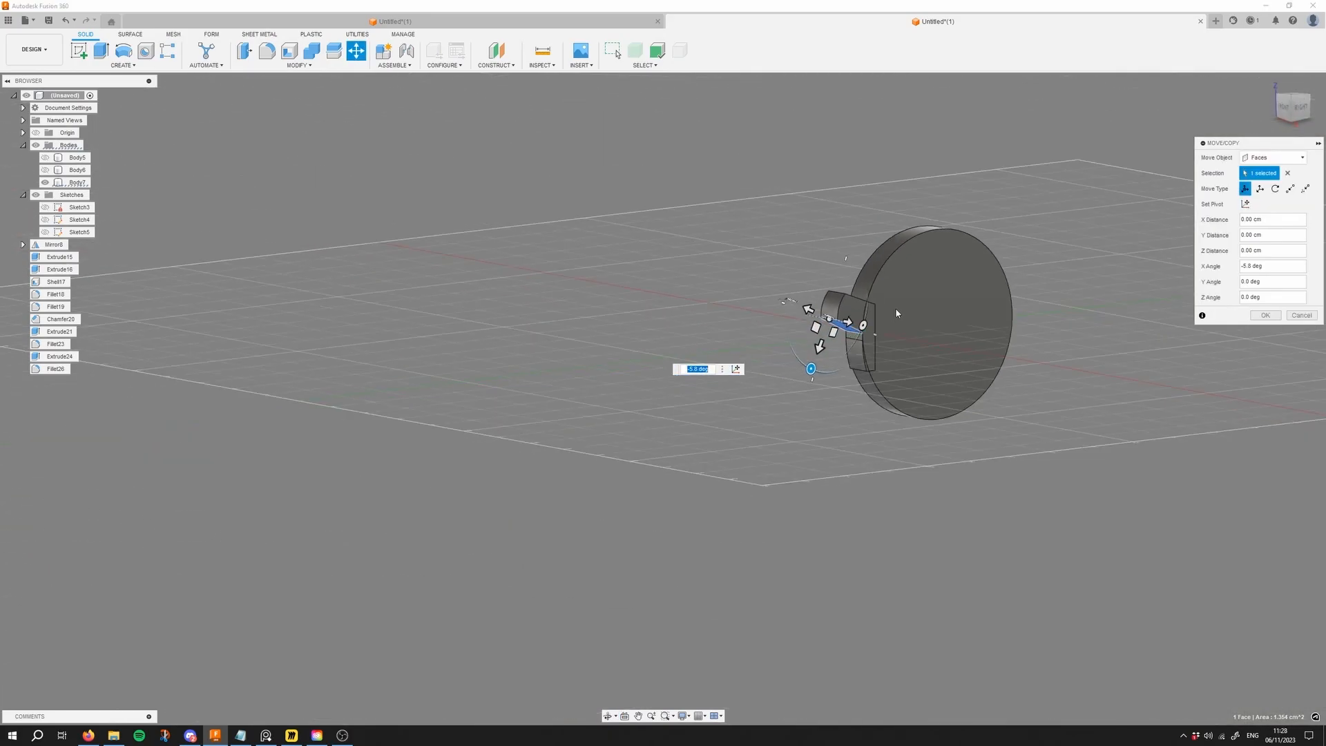
pyautogui.scroll(8, 721, 406)
pyautogui.scroll(4, 724, 407)
pyautogui.keyDown('shift'); pyautogui.moveTo(654, 370); pyautogui.dragTo(495, 263, button='middle'); pyautogui.keyUp('shift')
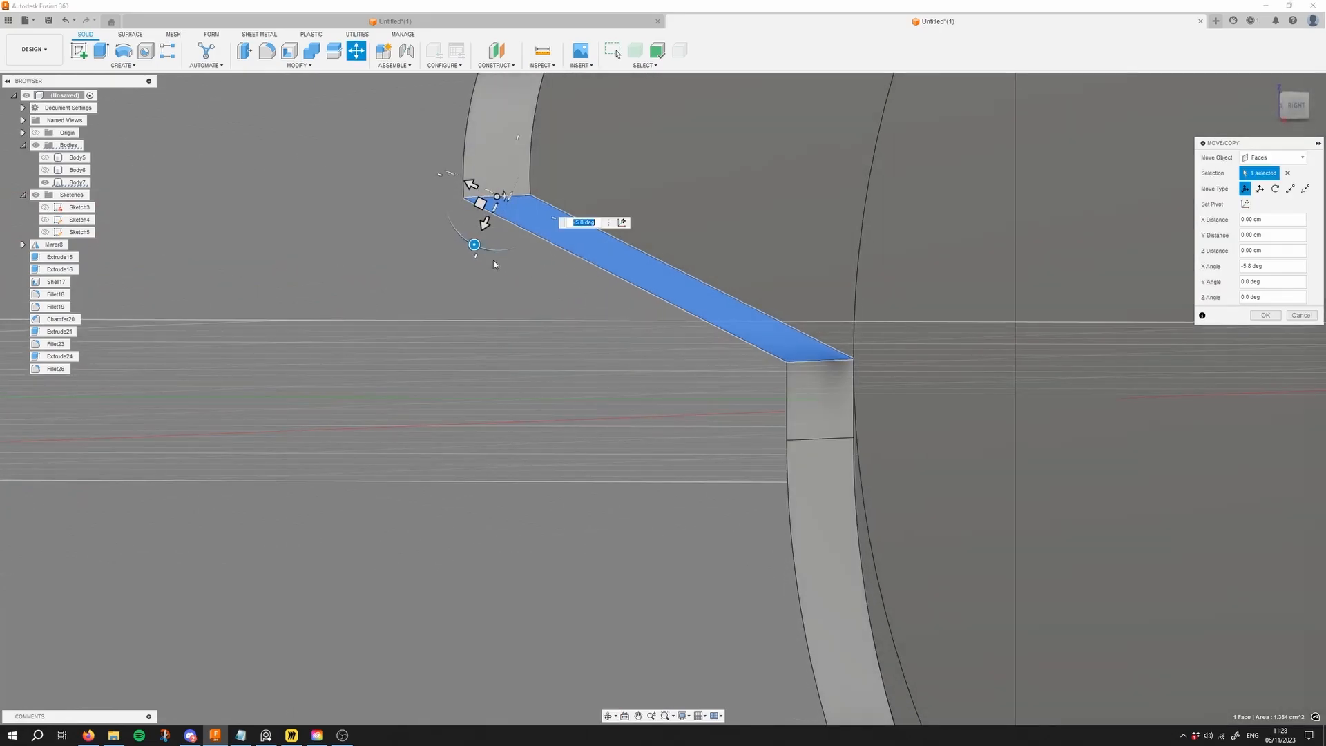
pyautogui.moveTo(475, 248); pyautogui.dragTo(474, 246)
pyautogui.scroll(-6, 822, 302)
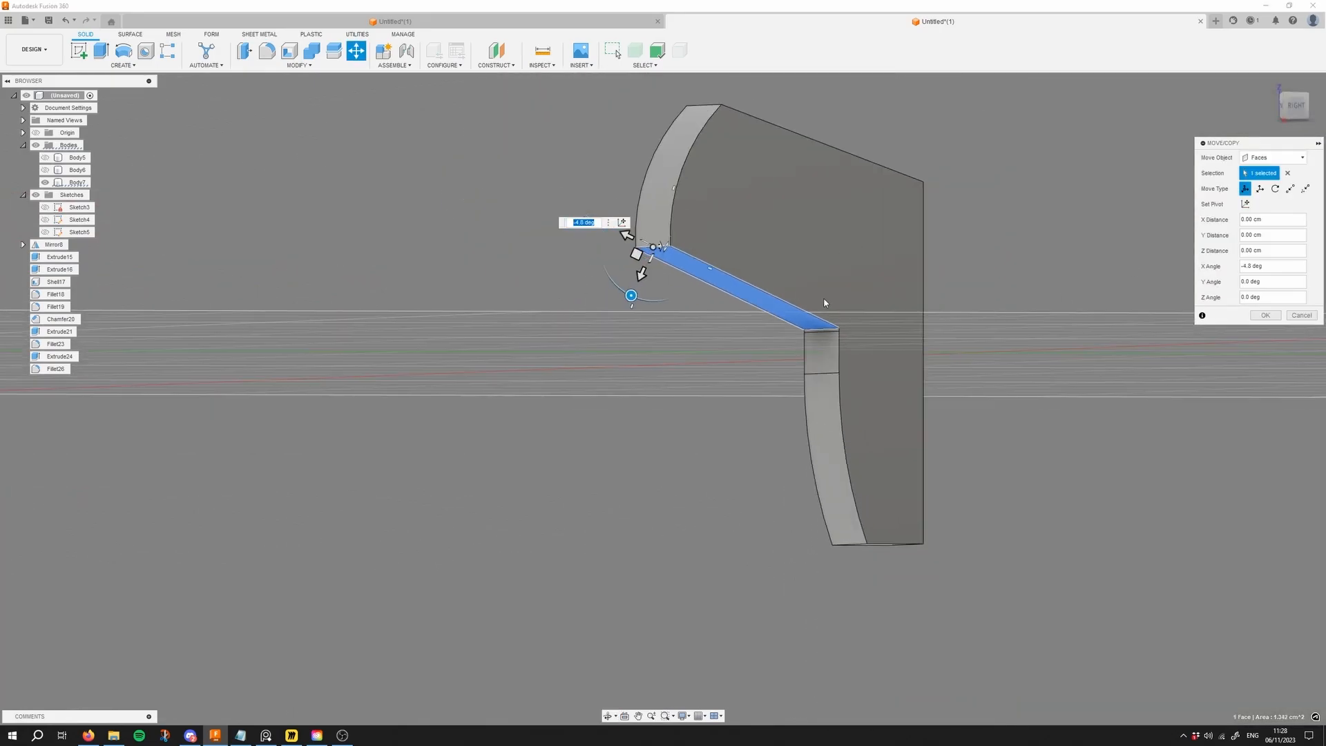
pyautogui.keyDown('shift'); pyautogui.moveTo(814, 283); pyautogui.dragTo(794, 275, button='middle'); pyautogui.keyUp('shift')
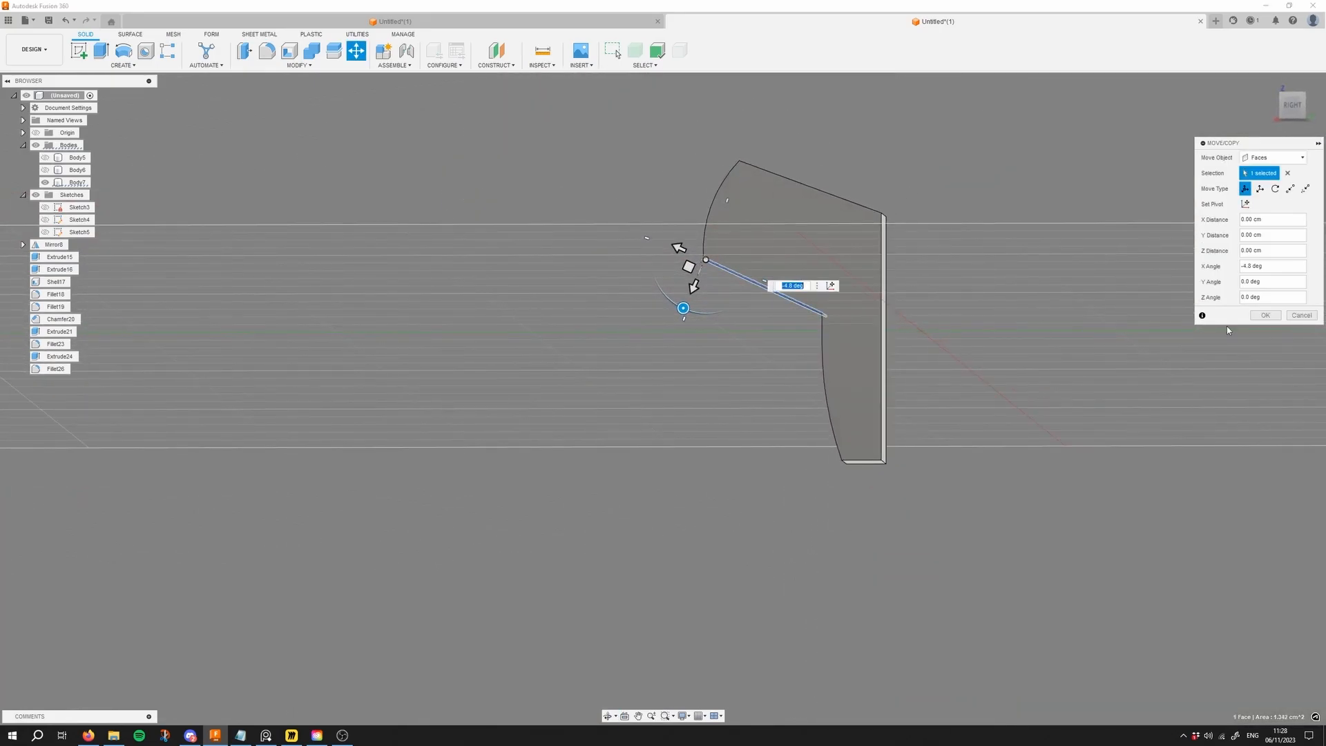
# Step: Reset the pivot to the underside face's inner edge, tilt the face about 5 degrees steeper and apply the move
pyautogui.click(1245, 204)
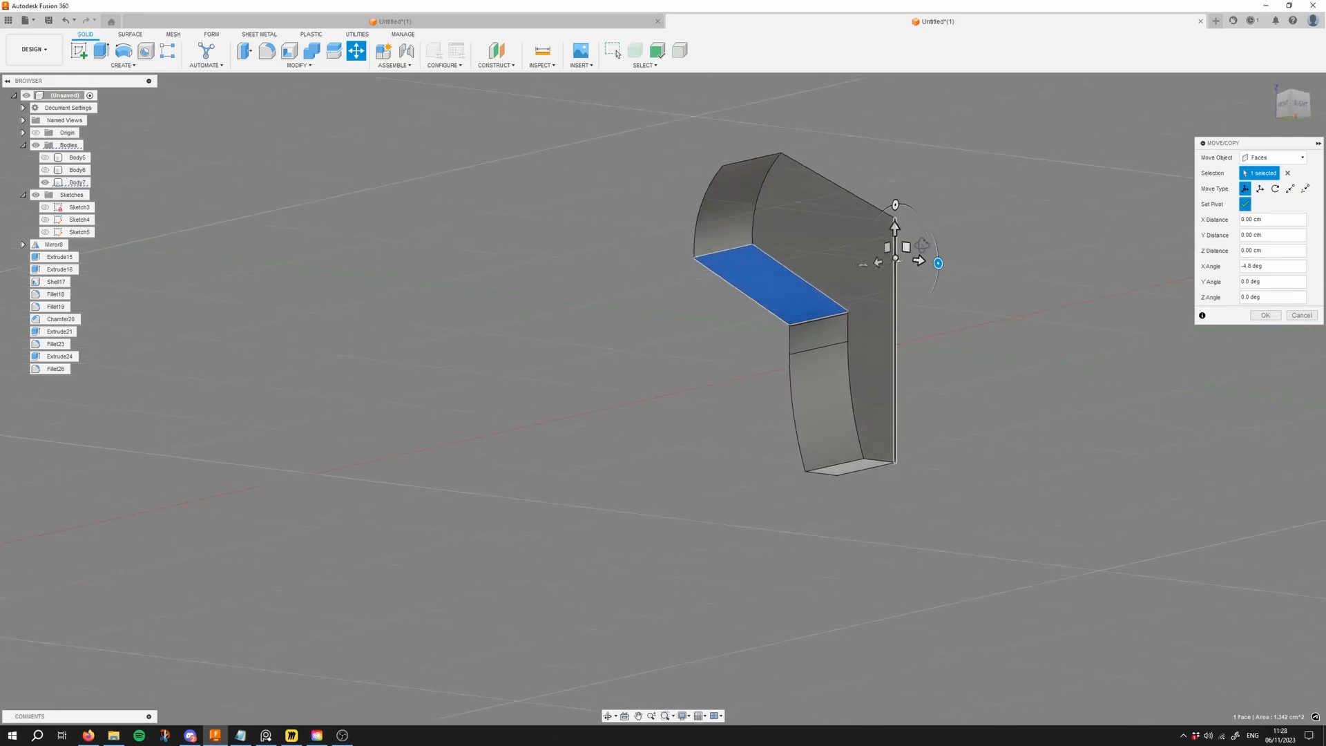
pyautogui.click(1246, 204)
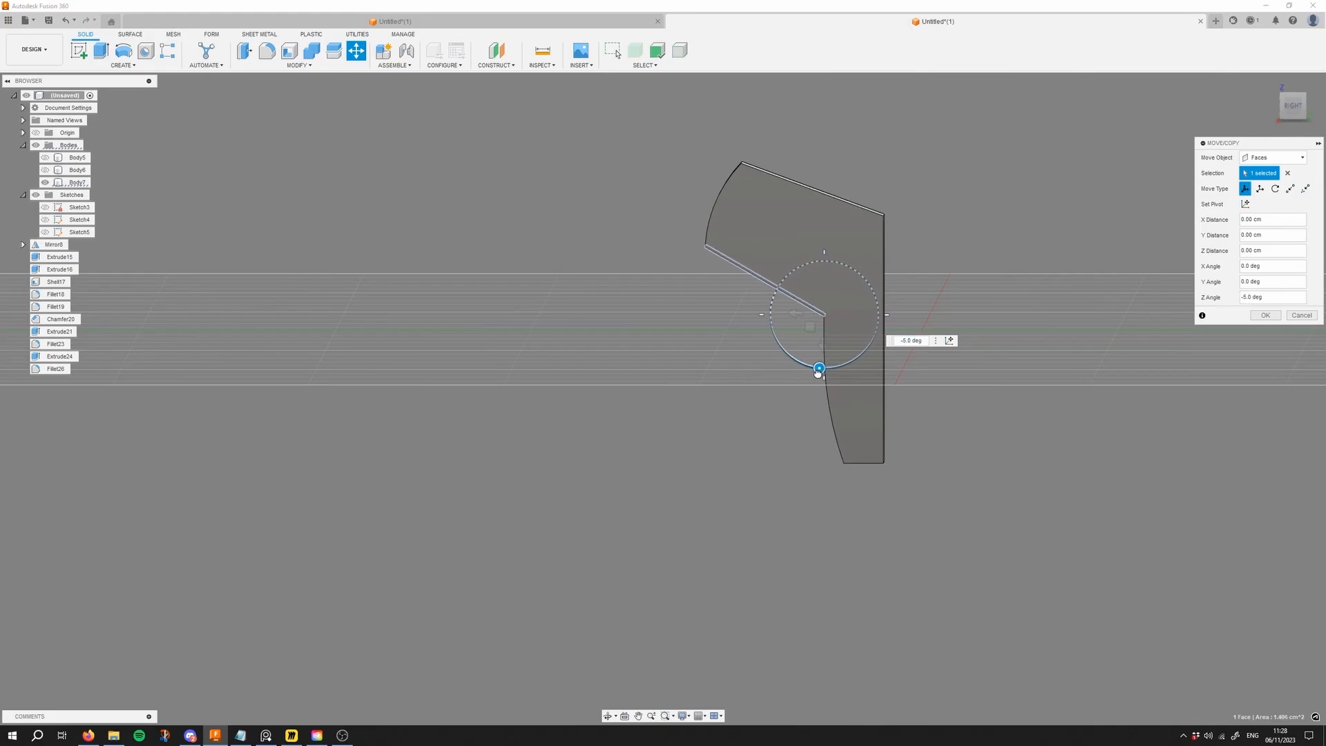
pyautogui.click(1266, 315)
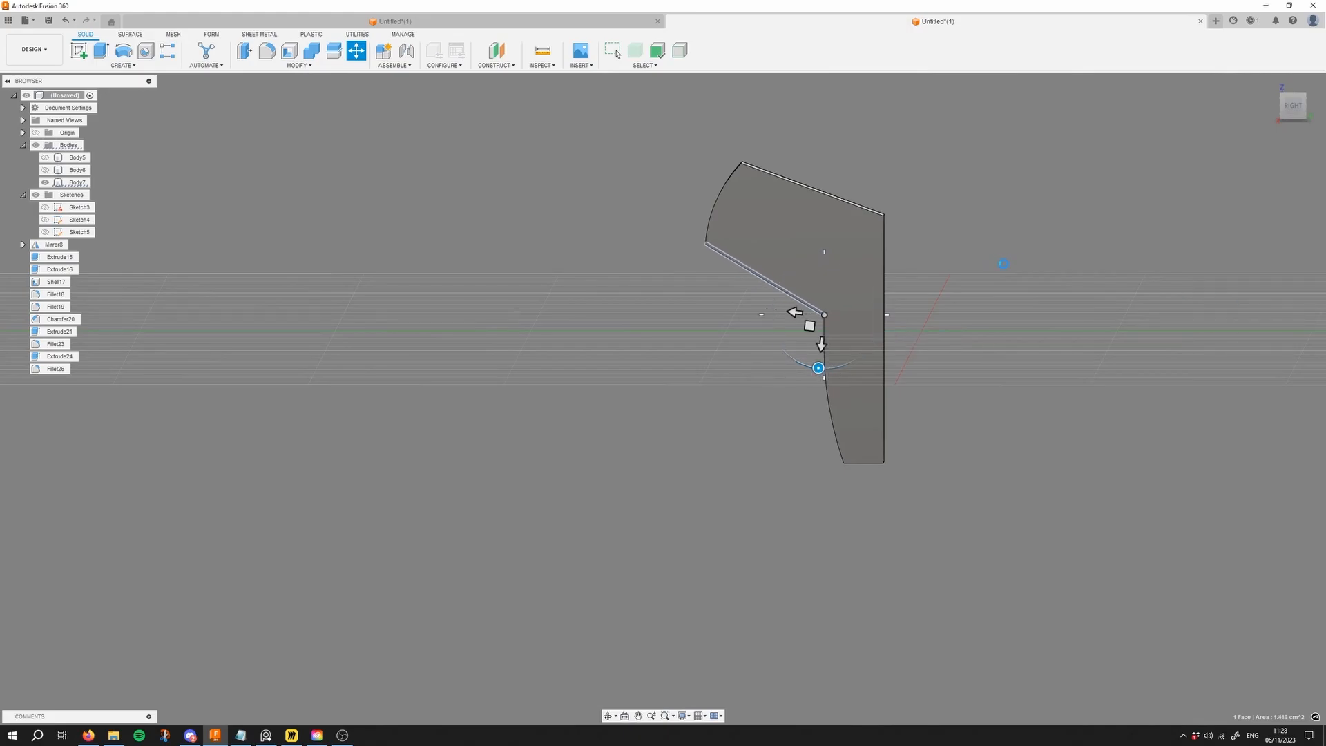
# Step: Fillet the lever's four long upper and lower side edges with a radius of about 0.08 cm
pyautogui.keyDown('shift'); pyautogui.moveTo(1003, 264); pyautogui.dragTo(968, 338, button='middle'); pyautogui.keyUp('shift')
pyautogui.scroll(-2, 971, 257)
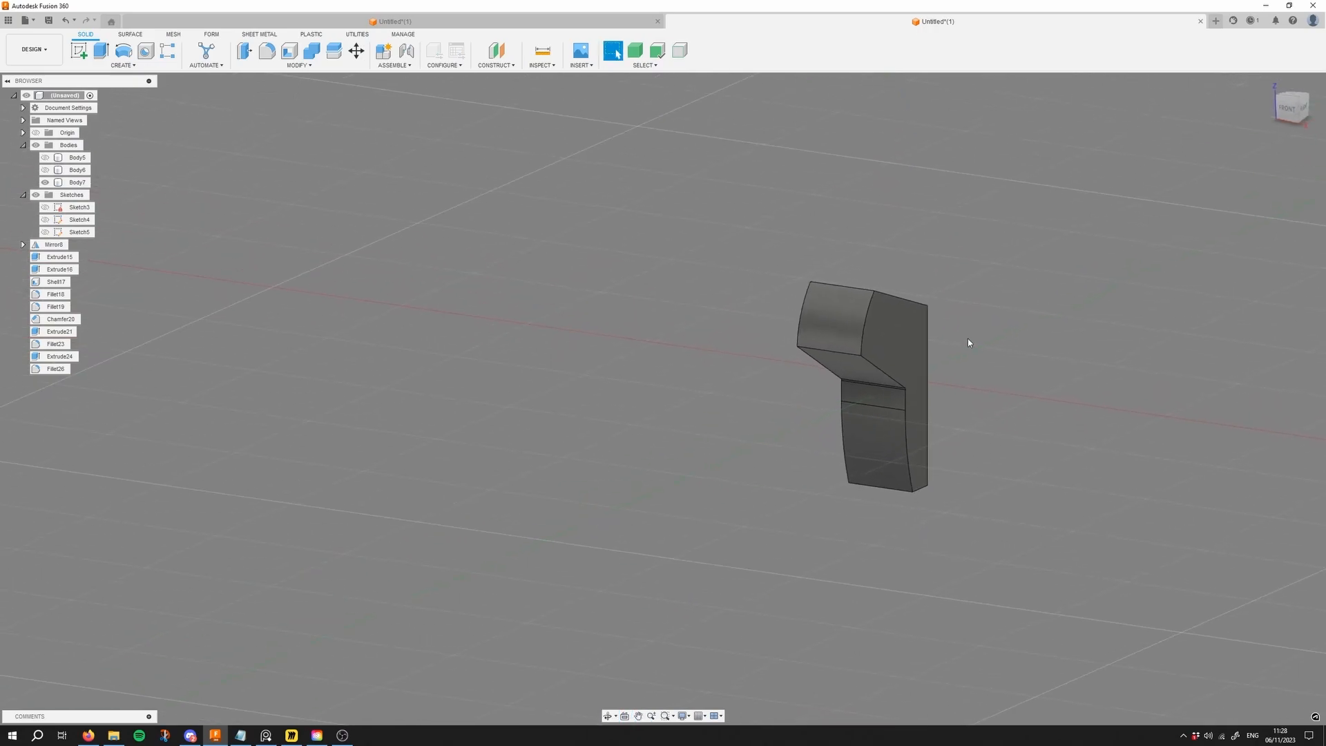
pyautogui.scroll(2, 909, 354)
pyautogui.click(878, 400)
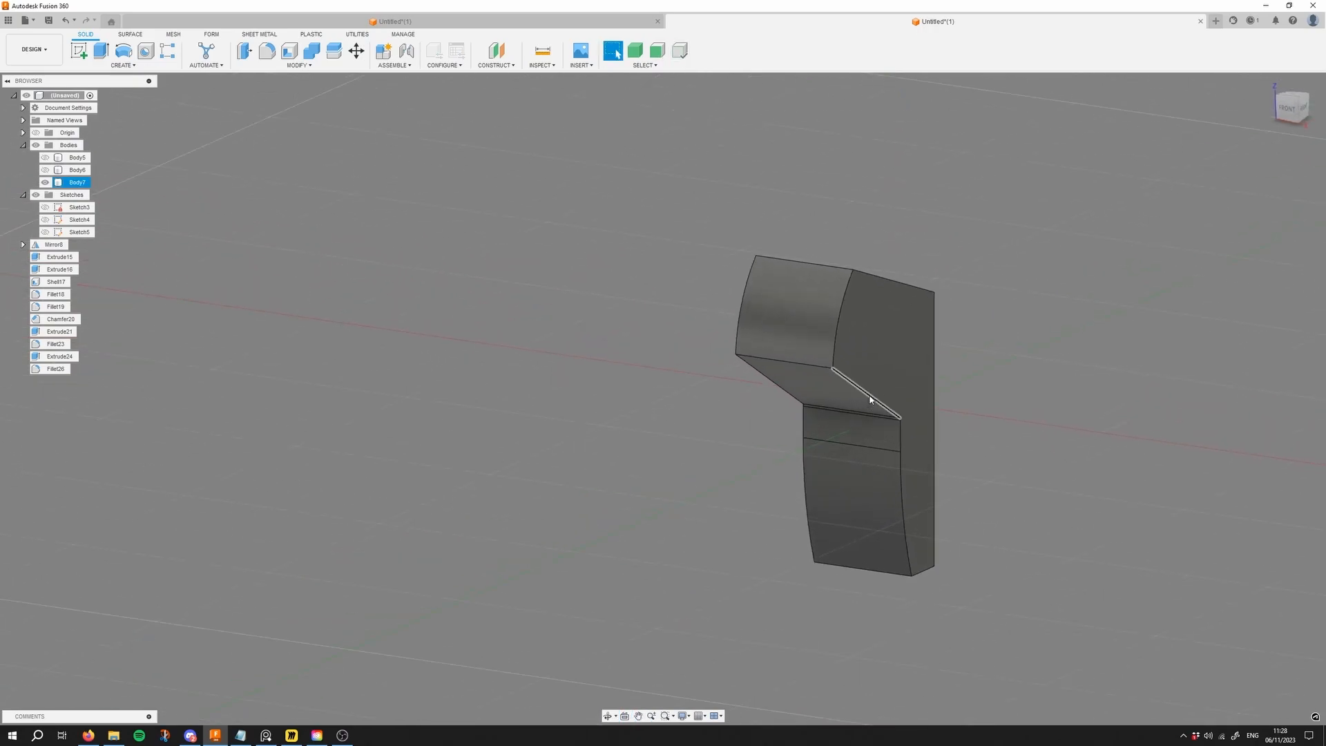
pyautogui.keyDown('shift'); pyautogui.click(870, 283); pyautogui.keyUp('shift')
pyautogui.keyDown('shift'); pyautogui.moveTo(869, 286); pyautogui.dragTo(835, 304, button='middle'); pyautogui.keyUp('shift')
pyautogui.keyDown('shift'); pyautogui.click(833, 292); pyautogui.keyUp('shift')
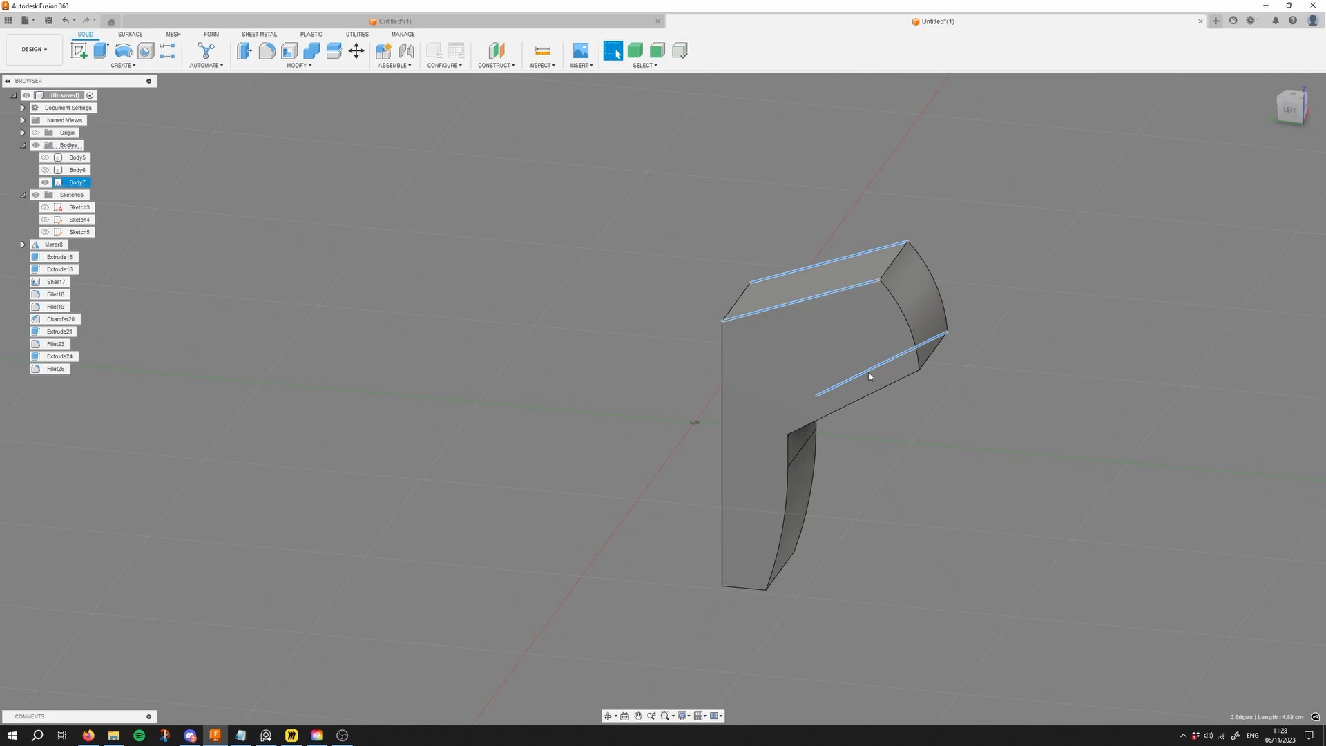
pyautogui.keyDown('shift'); pyautogui.click(857, 403); pyautogui.keyUp('shift')
pyautogui.scroll(2, 858, 402)
pyautogui.press('f')
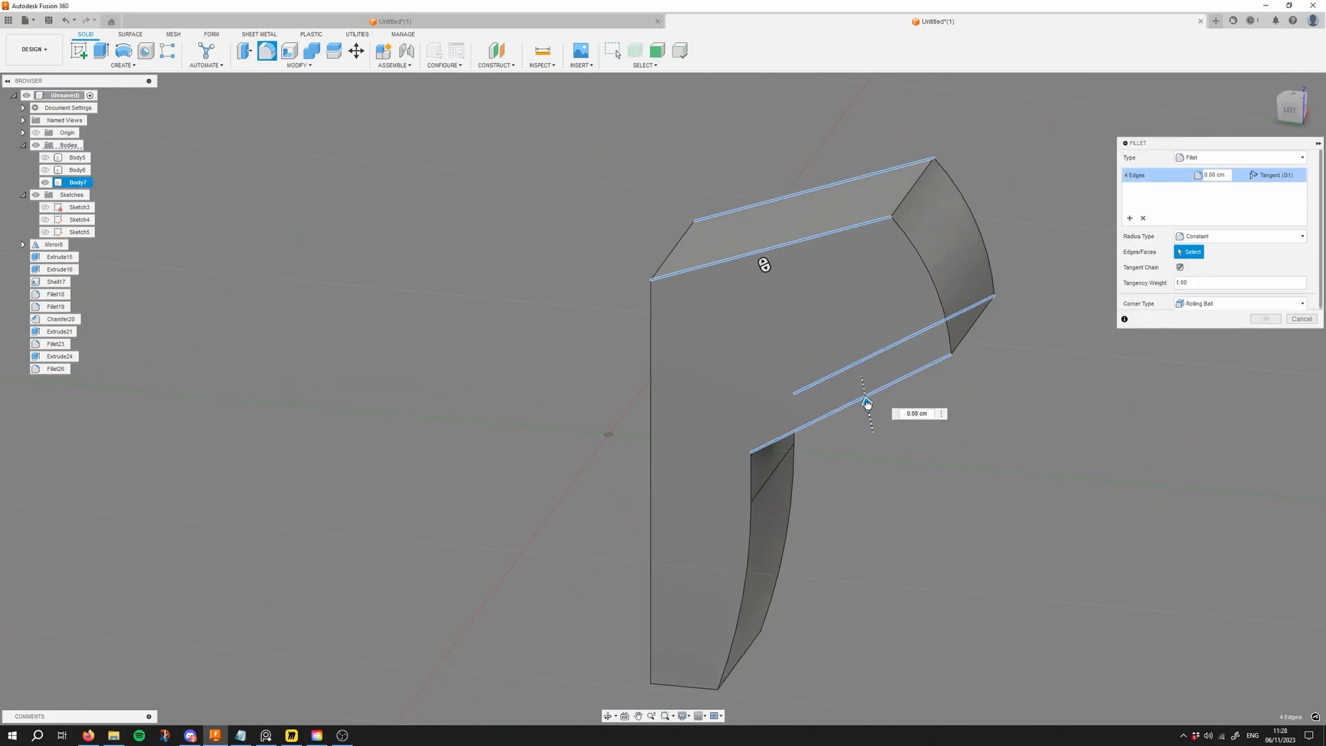
pyautogui.moveTo(867, 401); pyautogui.dragTo(869, 398)
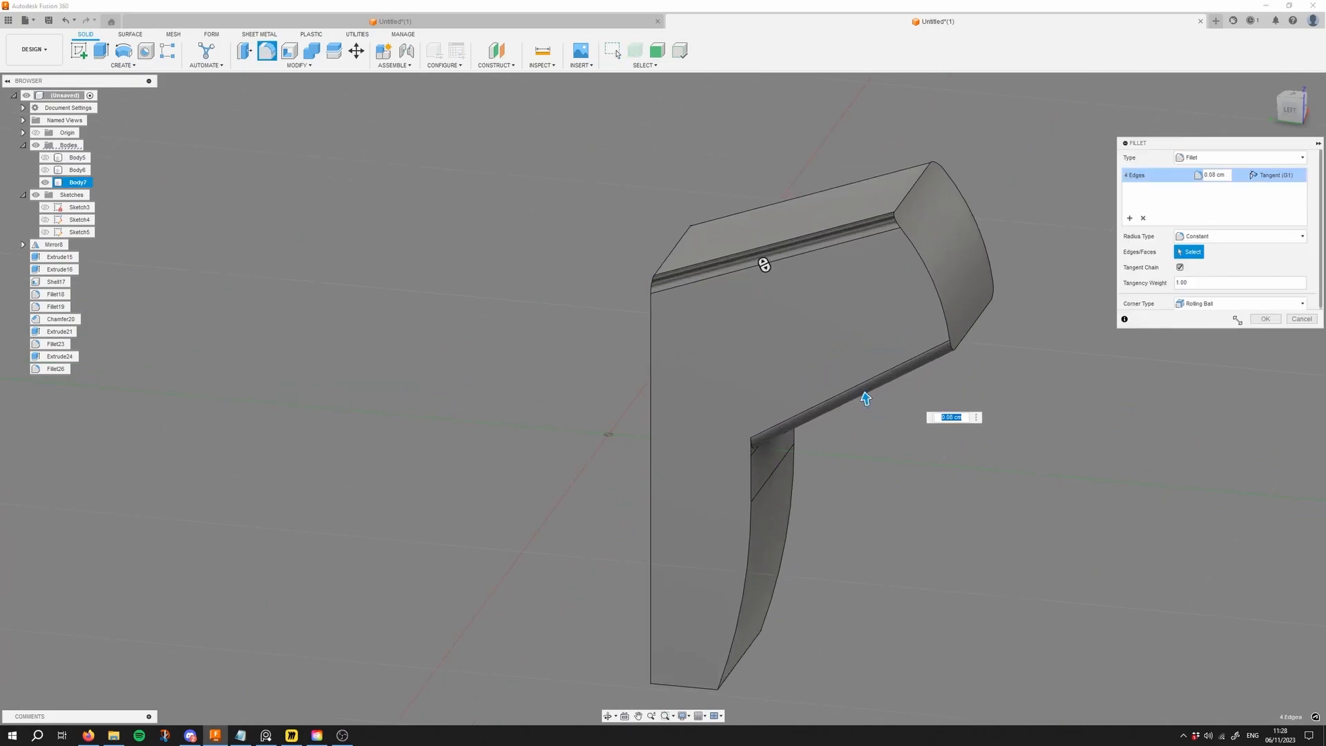
pyautogui.press('Return')
# Step: Apply a small fillet to all the edges around the lever's curved end face
pyautogui.keyDown('shift'); pyautogui.moveTo(864, 394); pyautogui.dragTo(695, 325, button='middle'); pyautogui.keyUp('shift')
pyautogui.click(826, 275)
pyautogui.scroll(2, 696, 325)
pyautogui.press('f')
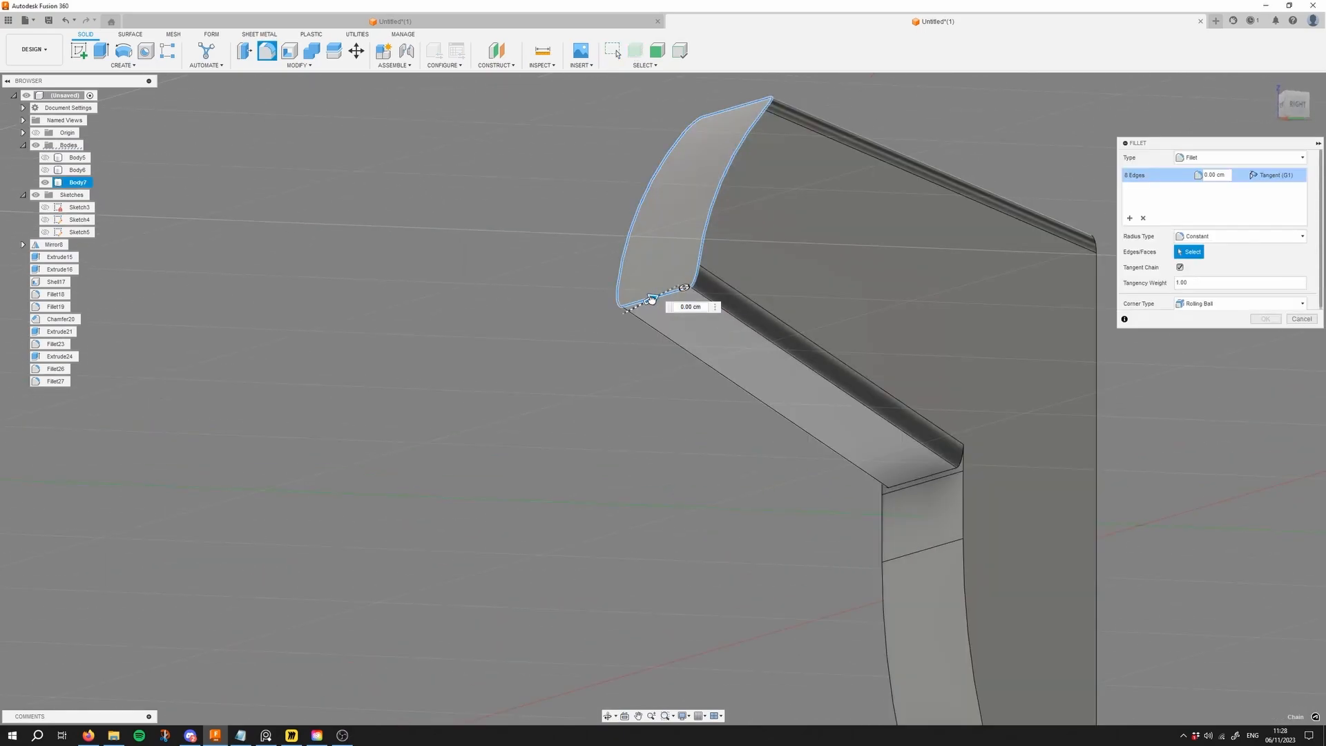
pyautogui.moveTo(652, 299); pyautogui.dragTo(652, 299)
pyautogui.click(1266, 318)
# Step: Fillet both long curved front edges of the block below the lever with a radius of about 0.059 cm
pyautogui.scroll(-2, 952, 462)
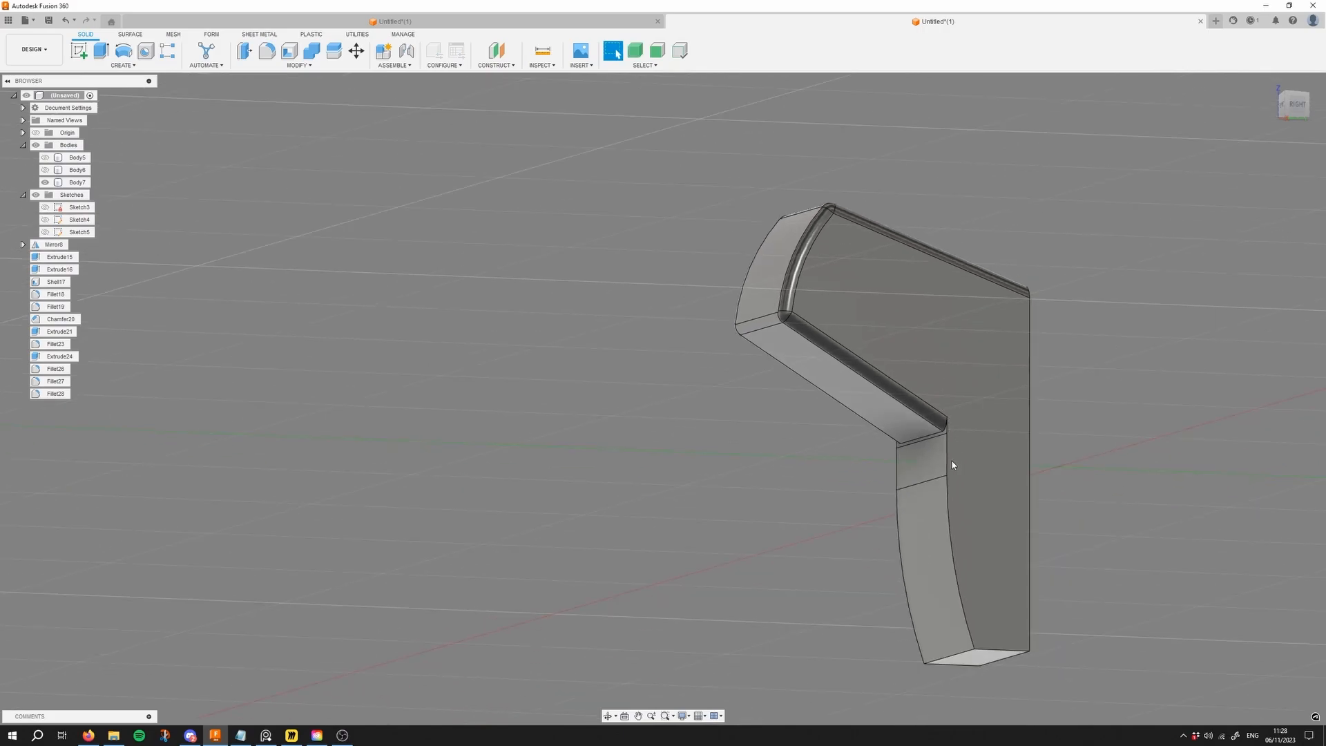
pyautogui.scroll(4, 907, 310)
pyautogui.click(905, 310)
pyautogui.scroll(2, 906, 309)
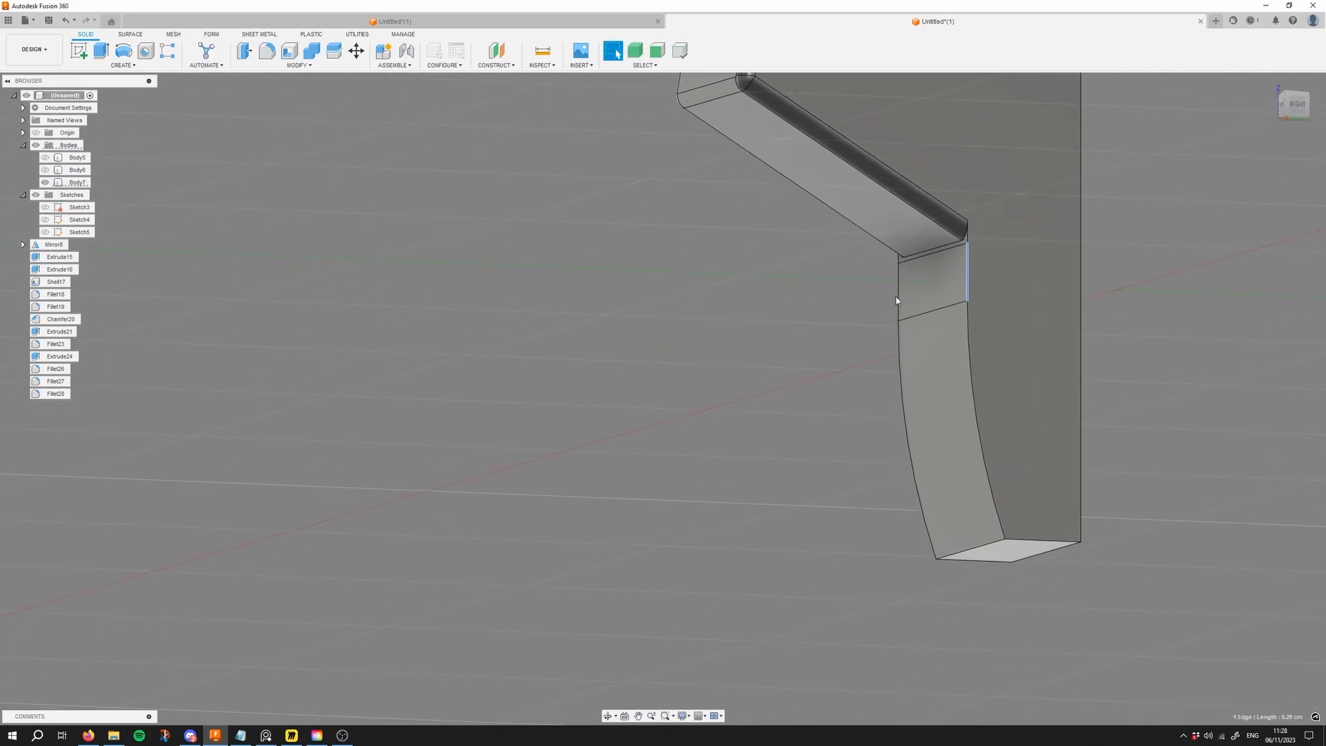
pyautogui.press('f')
pyautogui.scroll(2, 894, 301)
pyautogui.click(897, 298)
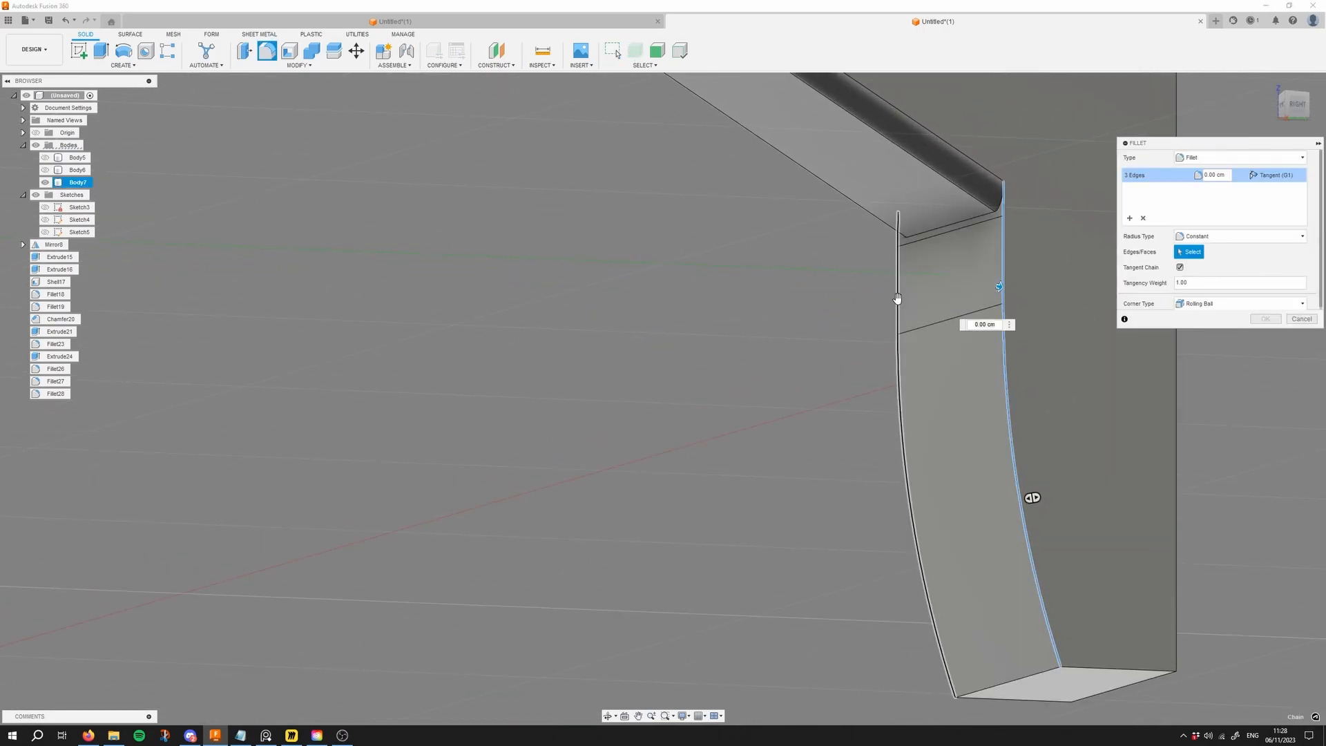
pyautogui.moveTo(898, 297); pyautogui.dragTo(896, 298)
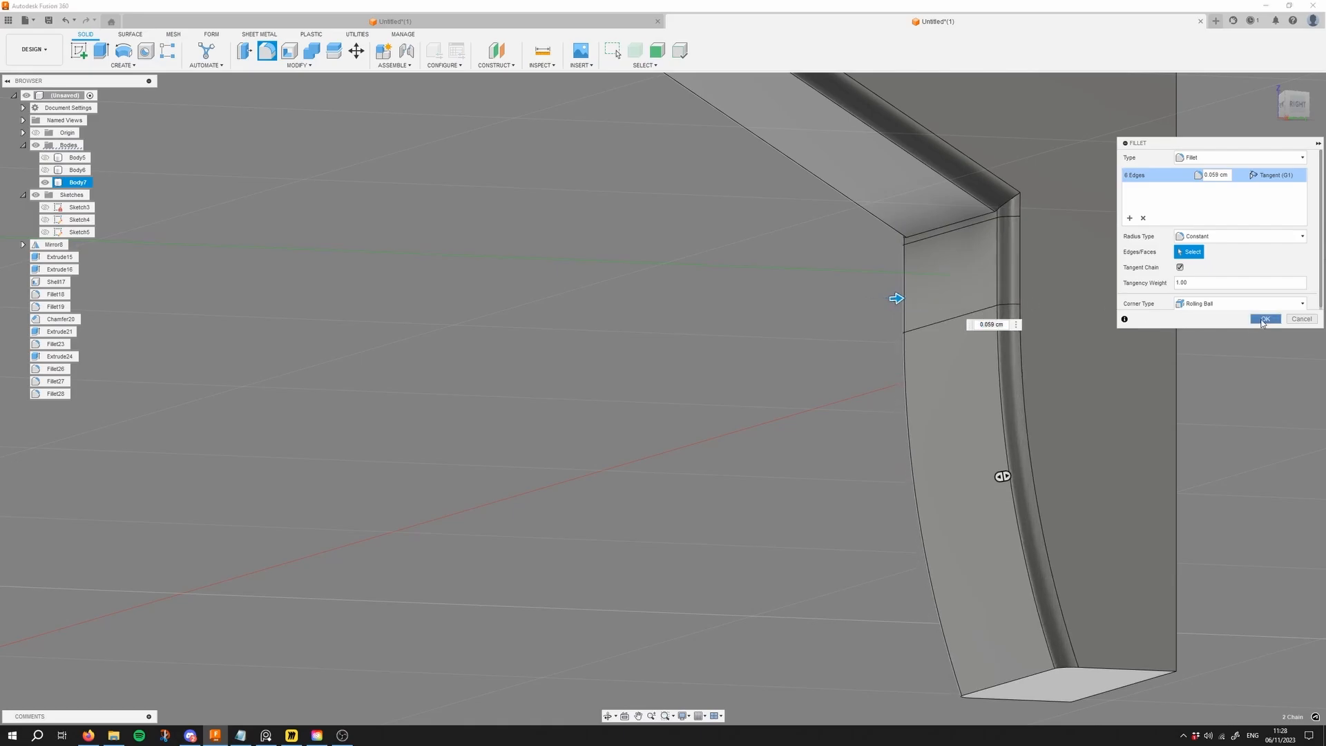
pyautogui.click(1261, 320)
# Step: Show all the bodies again and view the plate, frame and switch together
pyautogui.scroll(-3, 1035, 343)
pyautogui.keyDown('shift'); pyautogui.moveTo(1035, 343); pyautogui.dragTo(818, 120, button='middle'); pyautogui.keyUp('shift')
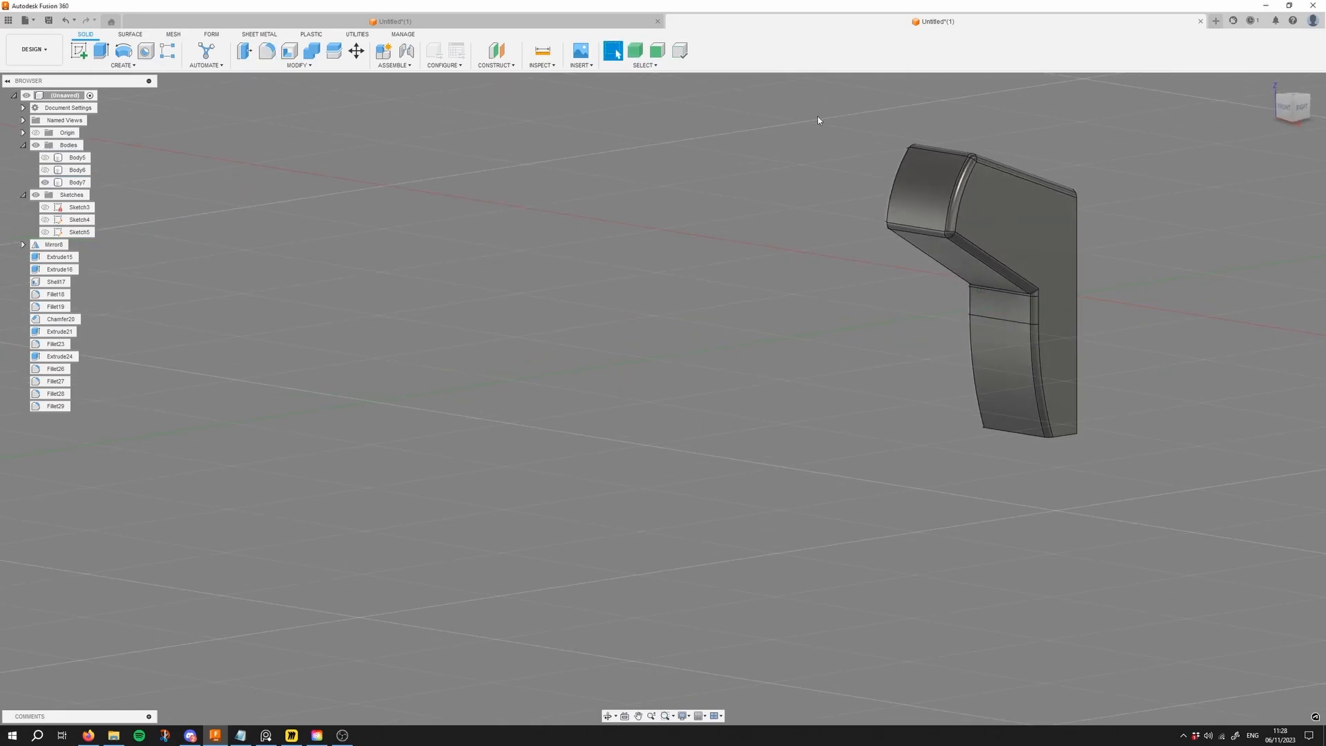
pyautogui.rightClick(751, 169)
pyautogui.click(754, 288)
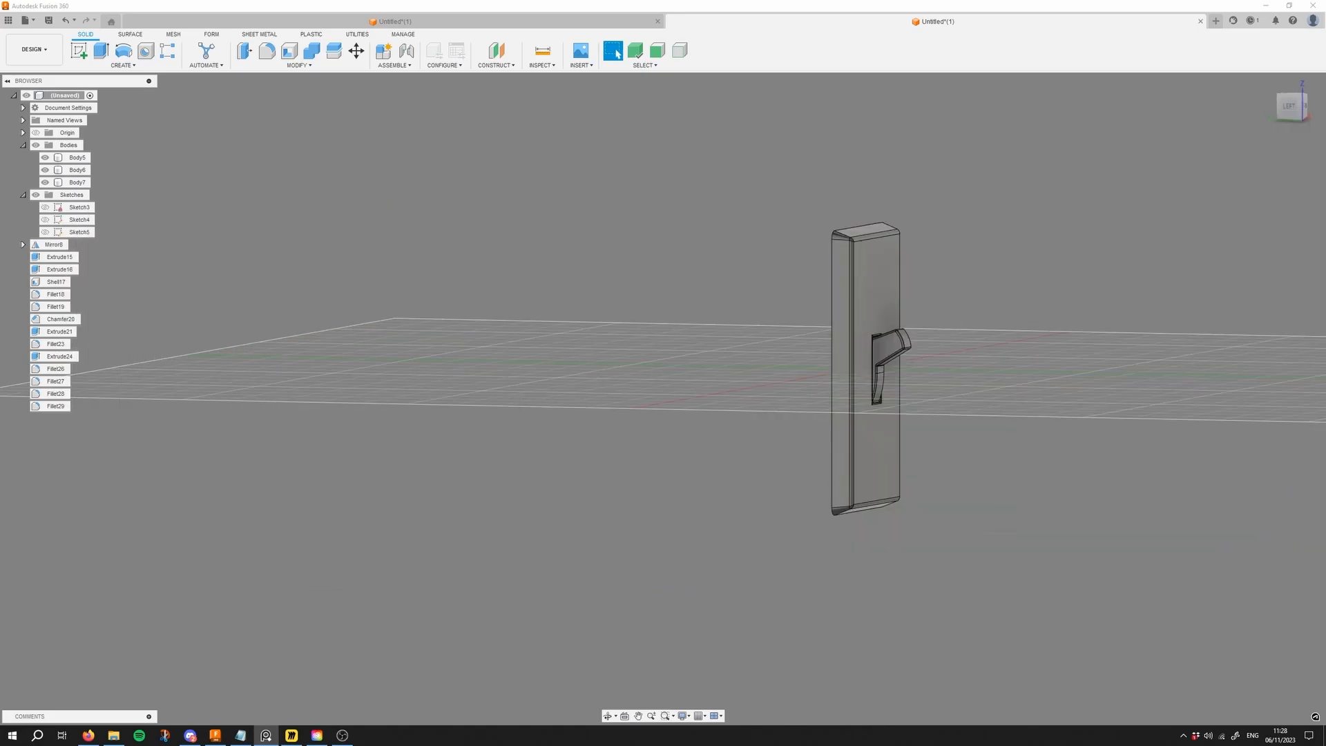
pyautogui.keyDown('shift'); pyautogui.moveTo(872, 411); pyautogui.dragTo(988, 348, button='middle'); pyautogui.keyUp('shift')
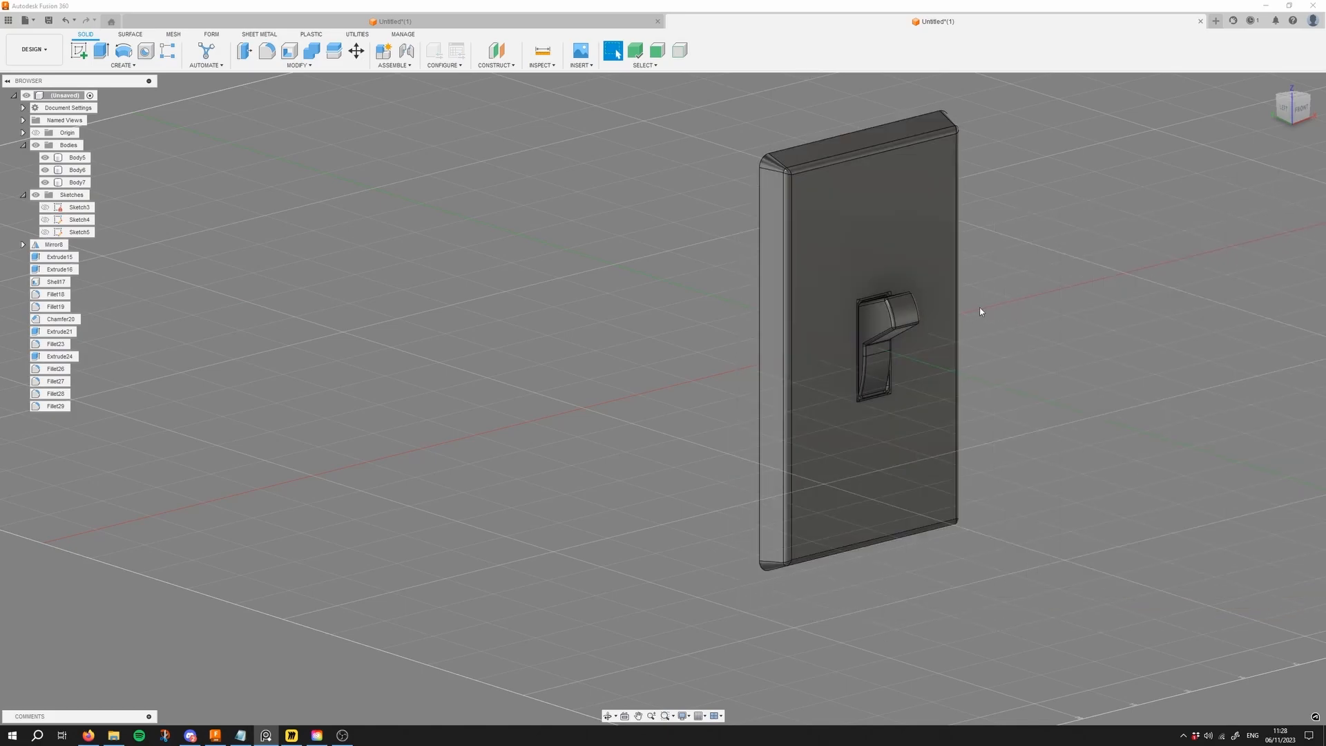
# Step: Place a cylinder about 0.79 cm in diameter on the plate's front face, centred above the switch
pyautogui.keyDown('shift'); pyautogui.moveTo(980, 311); pyautogui.dragTo(1009, 269, button='middle'); pyautogui.keyUp('shift')
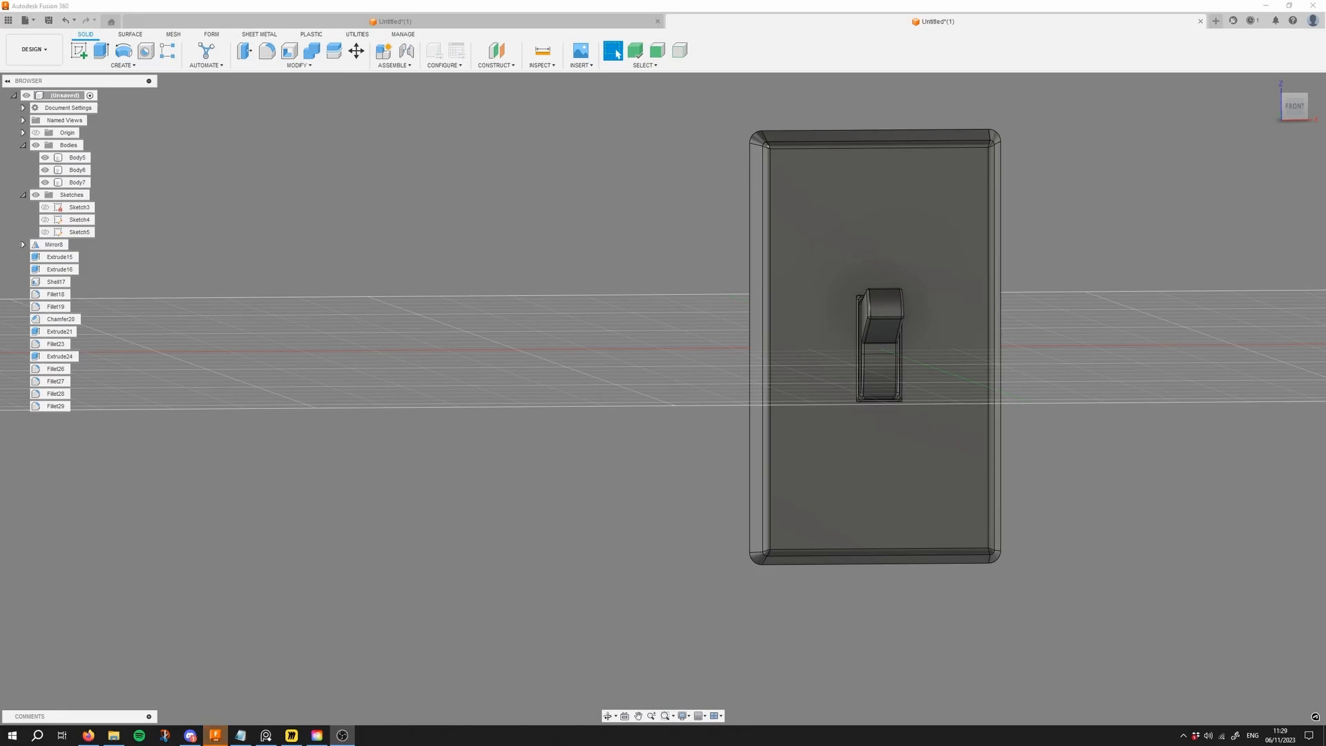
pyautogui.keyDown('shift'); pyautogui.moveTo(1207, 207); pyautogui.dragTo(1072, 127, button='middle'); pyautogui.keyUp('shift')
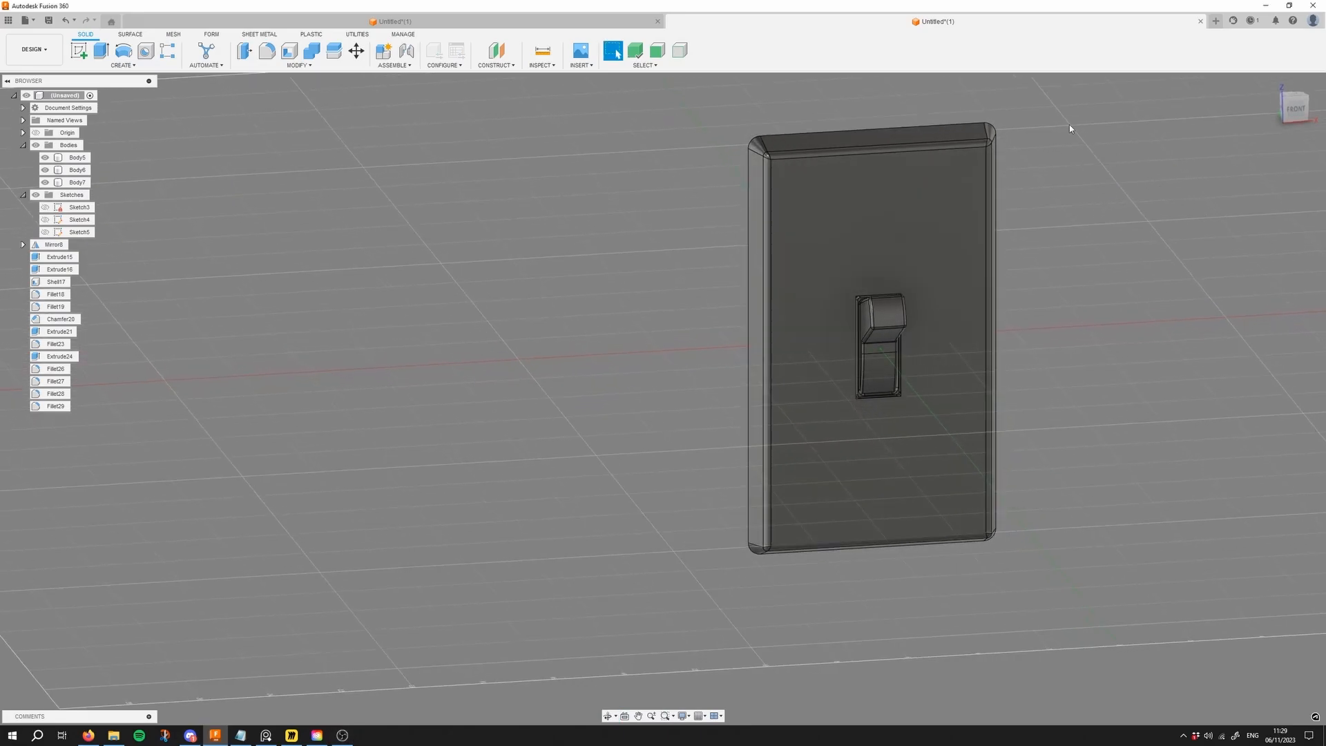
pyautogui.click(166, 64)
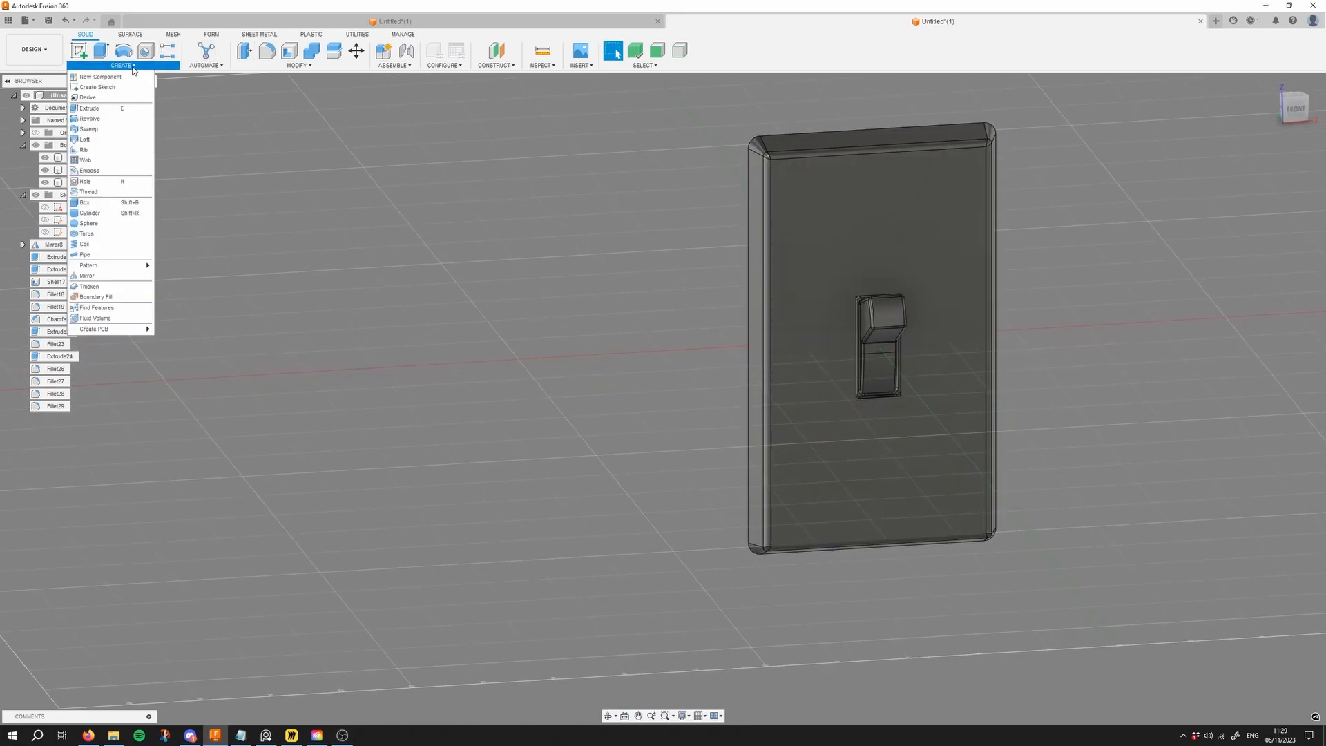
pyautogui.click(134, 214)
pyautogui.click(536, 249)
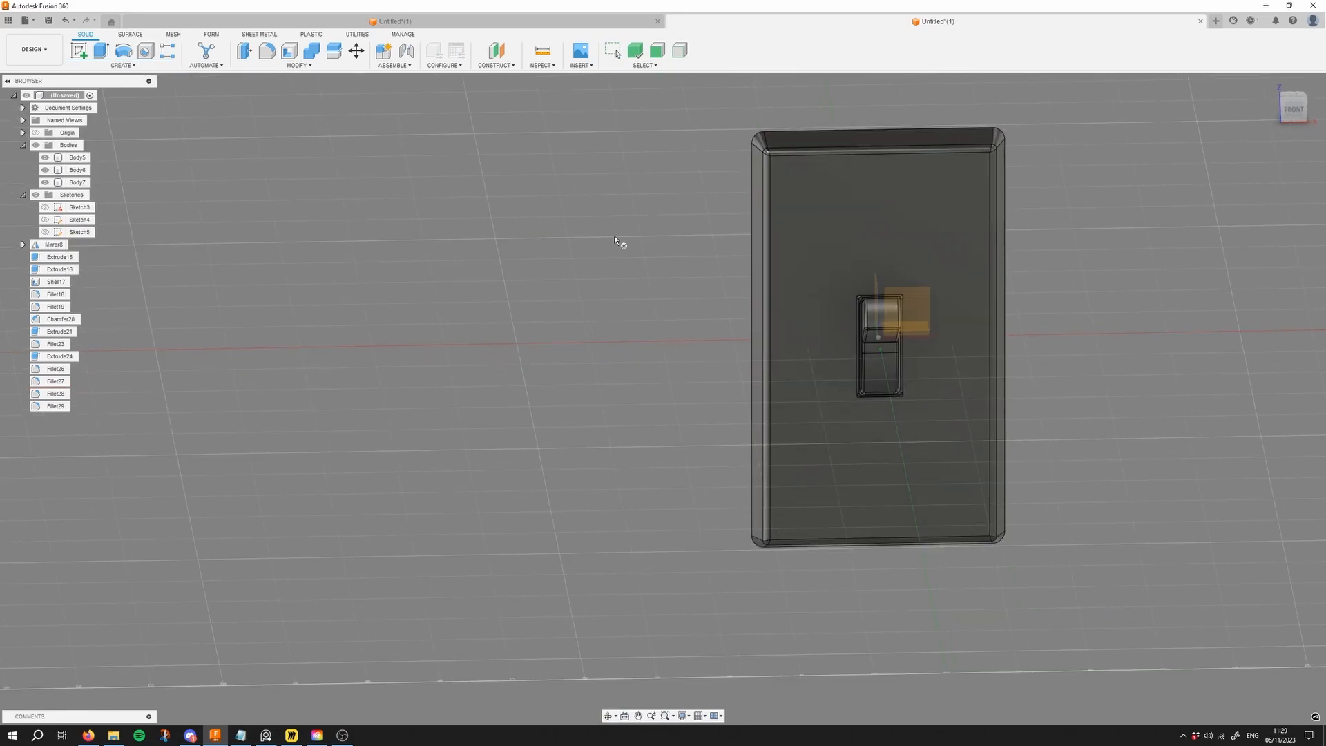
pyautogui.click(887, 218)
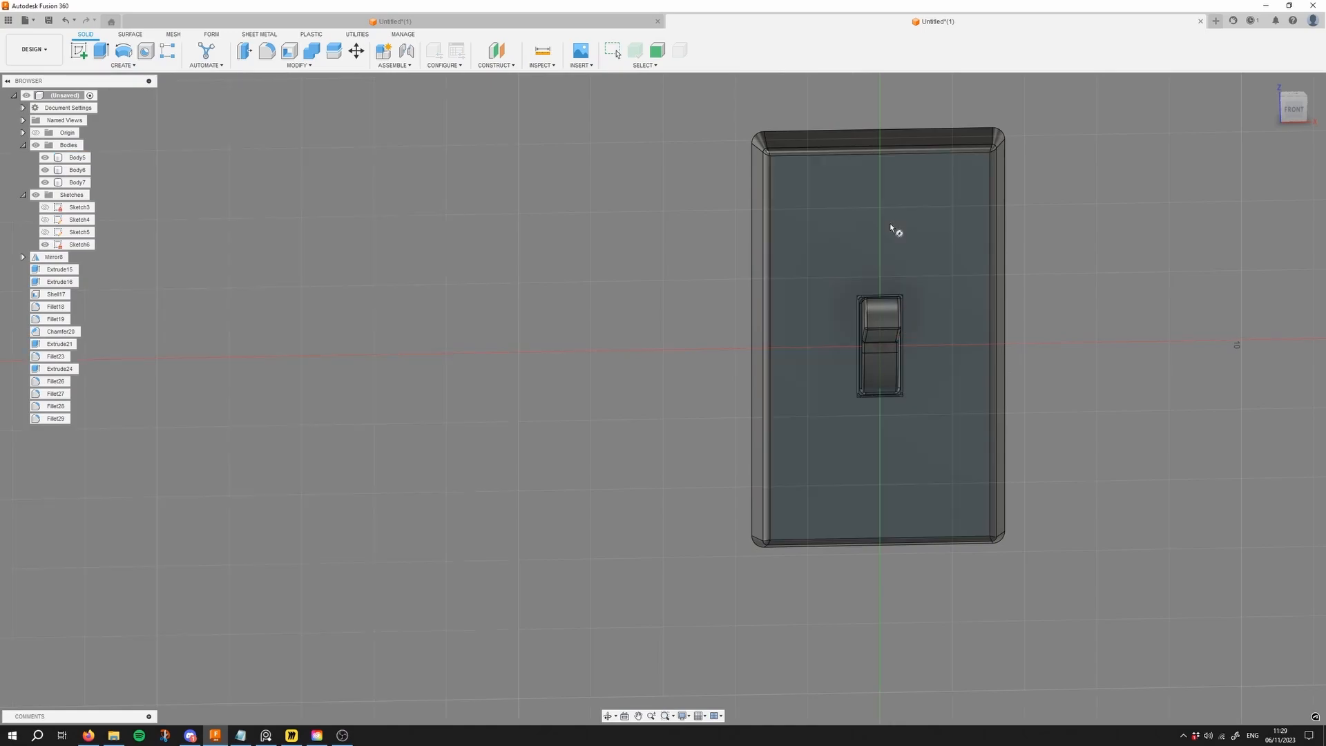
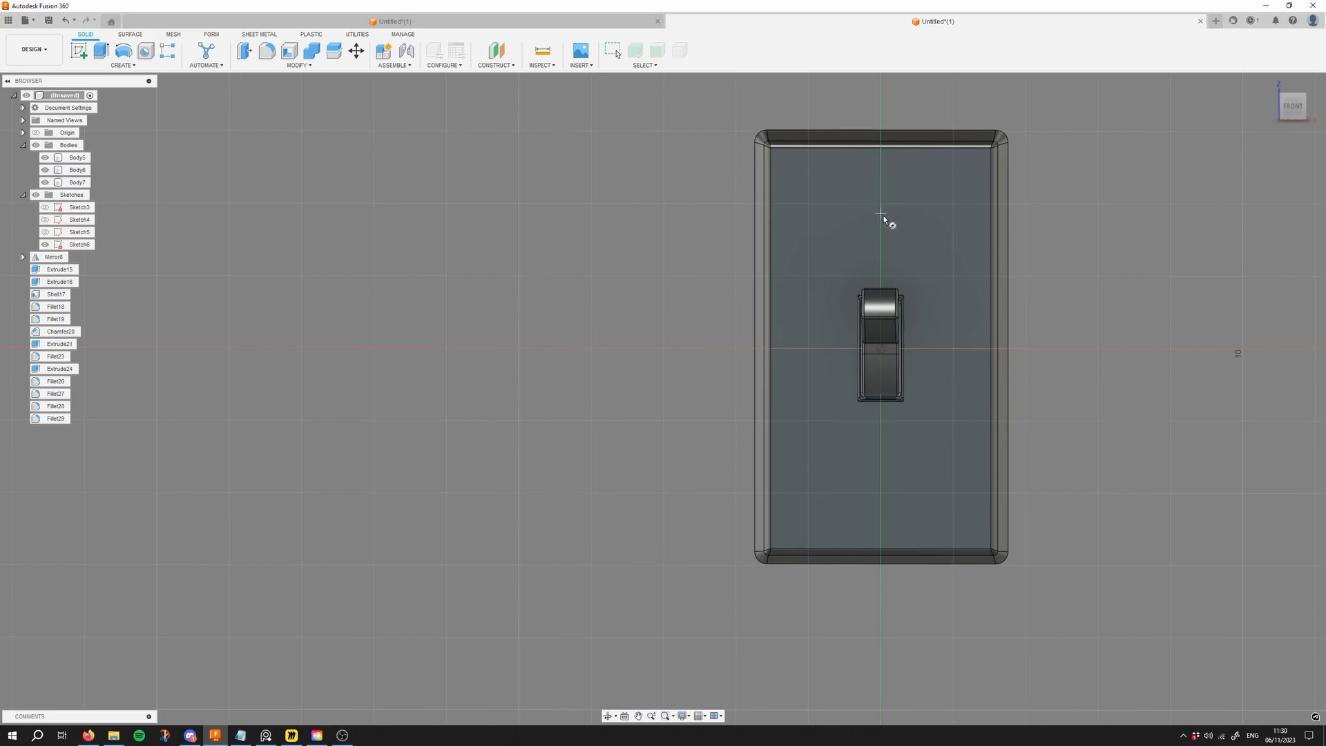
pyautogui.click(881, 214)
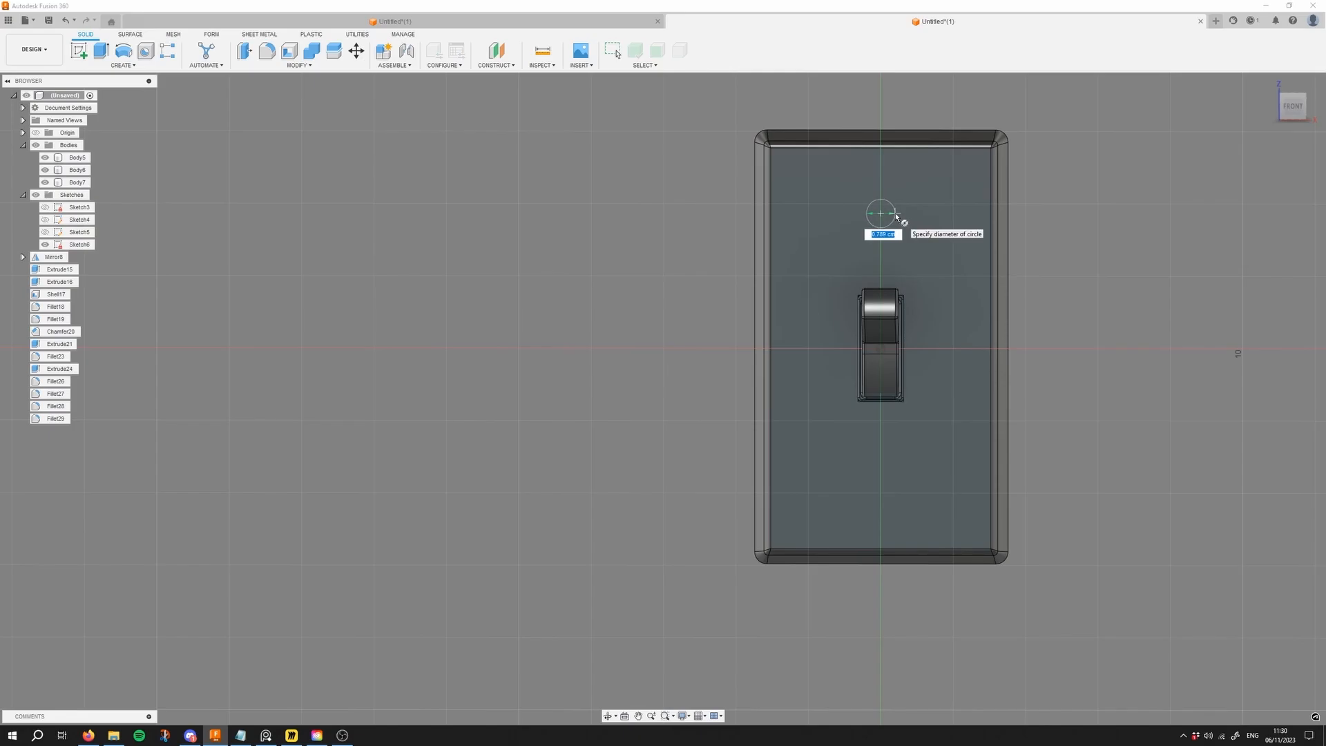
pyautogui.click(895, 214)
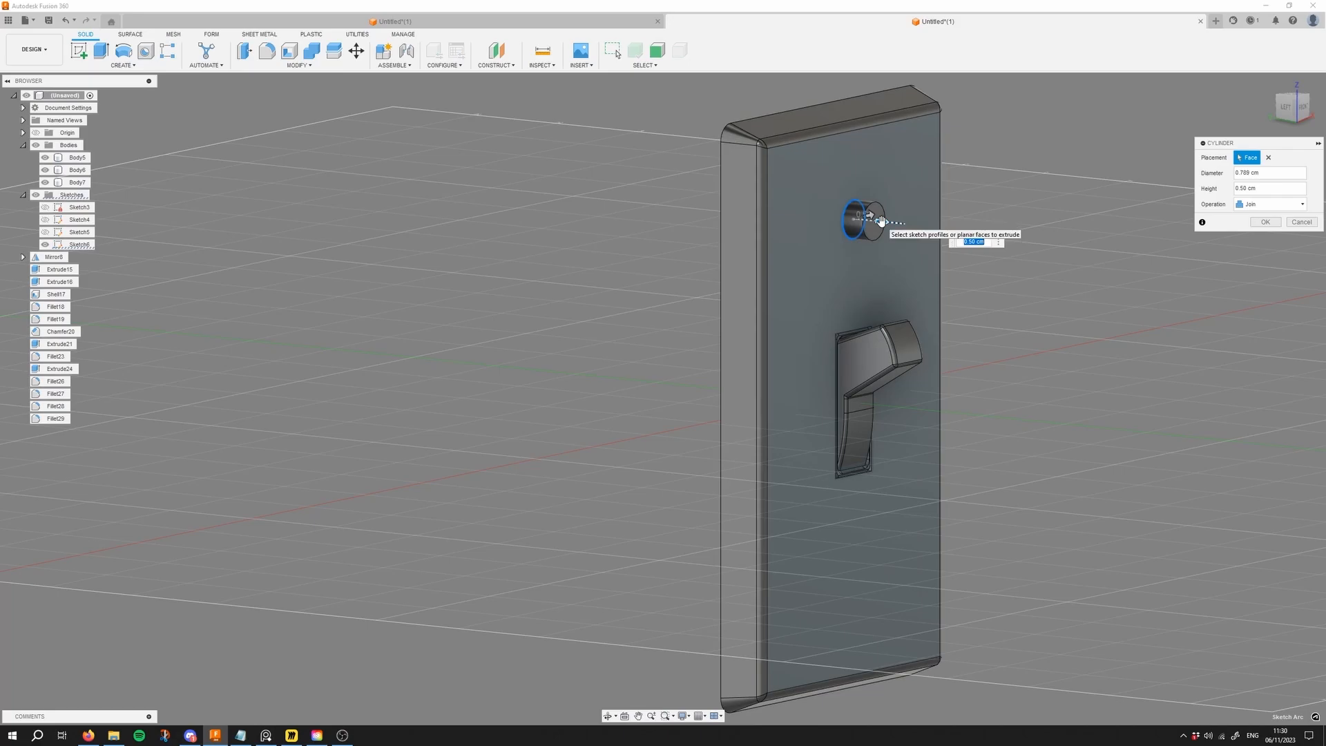
# Step: Push the cylinder about 0.285 cm into the plate as a cut to form a round screw hole
pyautogui.moveTo(882, 222); pyautogui.dragTo(832, 216)
pyautogui.scroll(3, 842, 222)
pyautogui.keyDown('shift'); pyautogui.moveTo(831, 216); pyautogui.dragTo(816, 191, button='middle'); pyautogui.keyUp('shift')
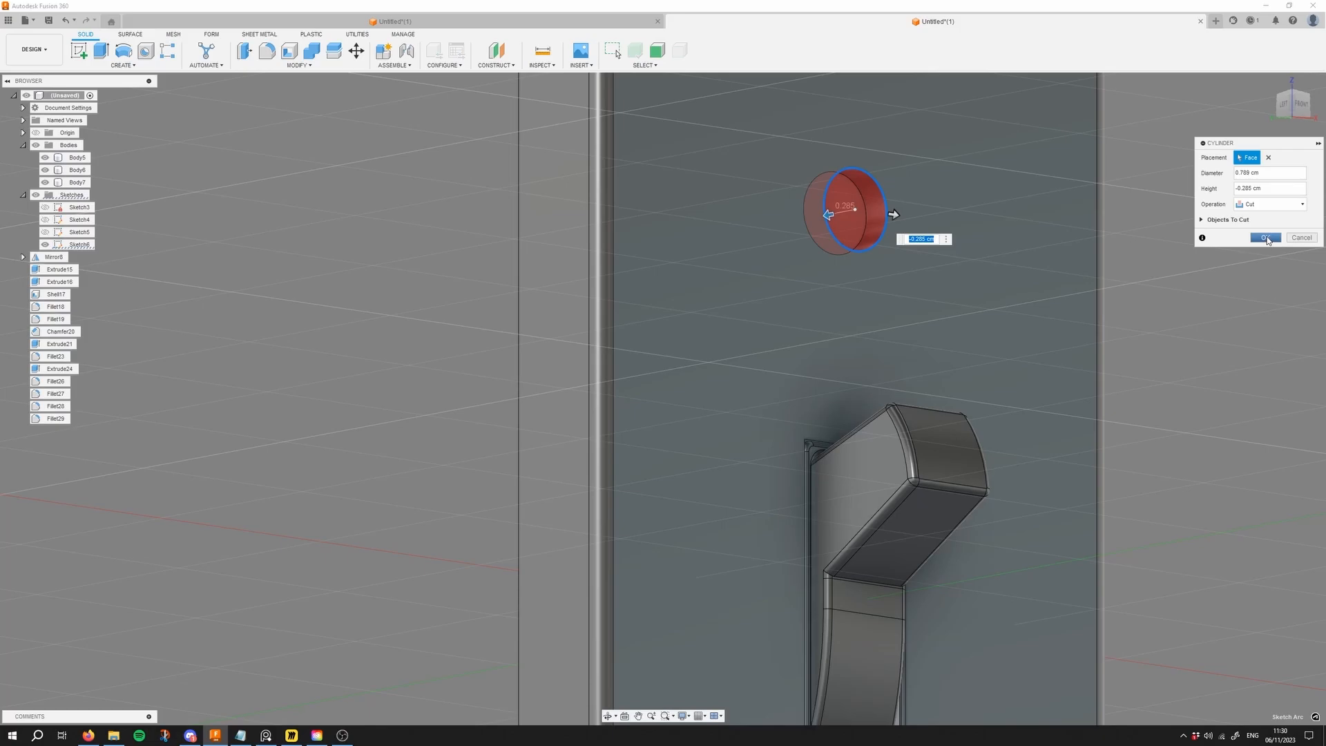
pyautogui.click(1267, 239)
pyautogui.scroll(-5, 1137, 221)
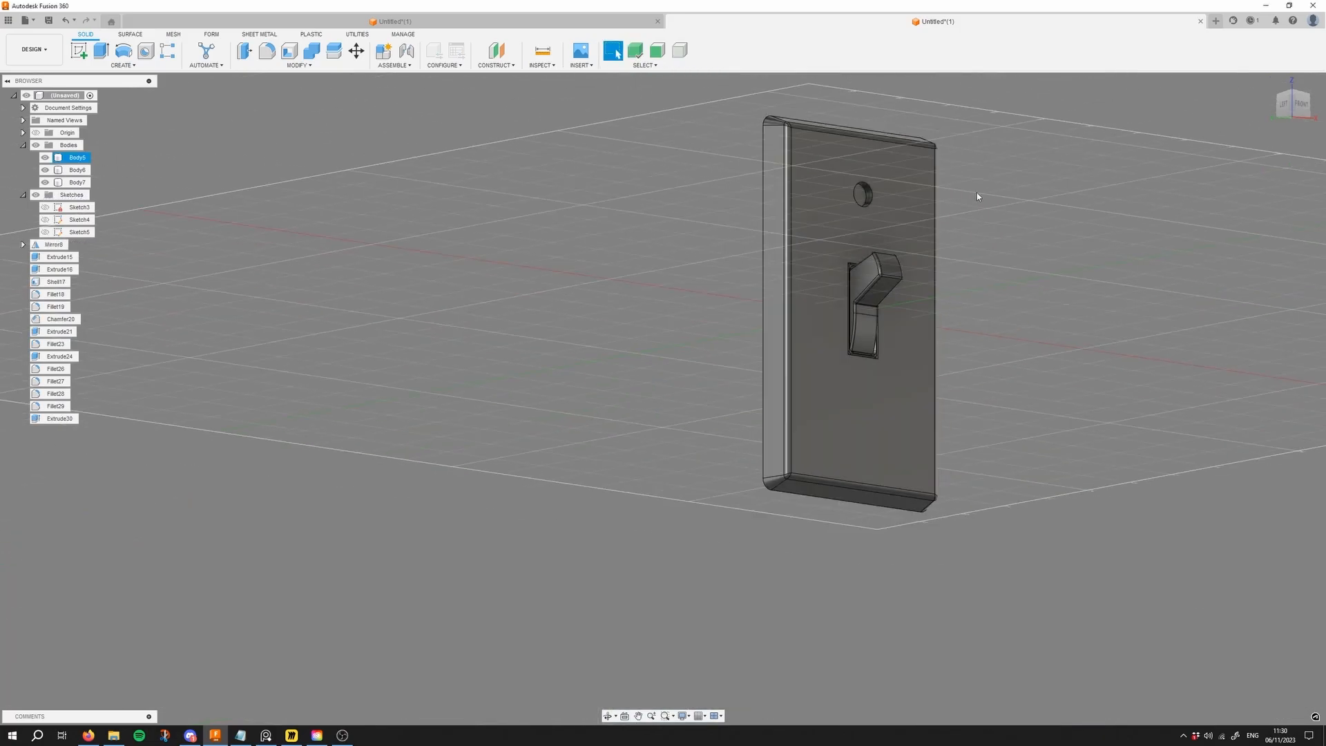
# Step: Extrude the bottom face of the round hole outward 0.35 cm as a new body for the screw
pyautogui.moveTo(978, 196)
pyautogui.keyDown('shift'); pyautogui.mouseDown(button='middle')
pyautogui.moveTo(1001, 216)
pyautogui.moveTo(985, 217)
pyautogui.mouseUp(button='middle'); pyautogui.keyUp('shift')
pyautogui.scroll(4, 872, 187)
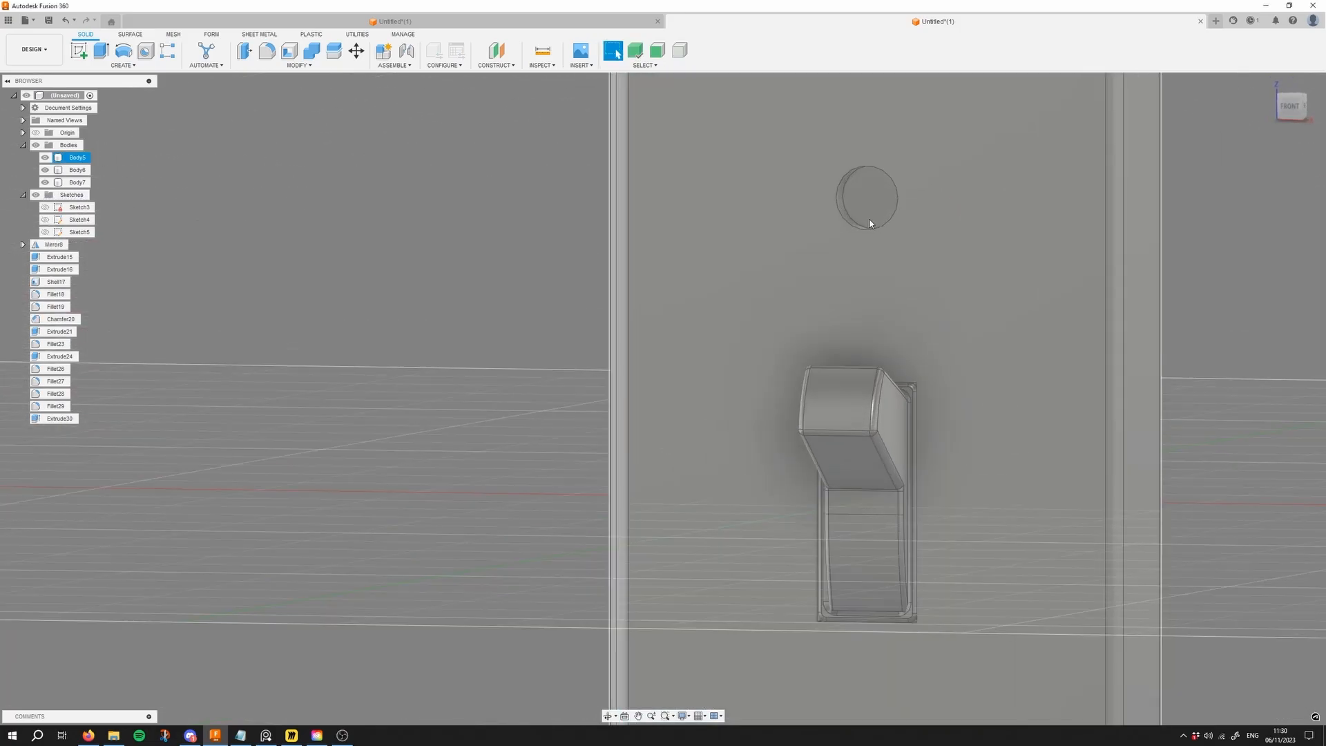
pyautogui.scroll(1, 872, 219)
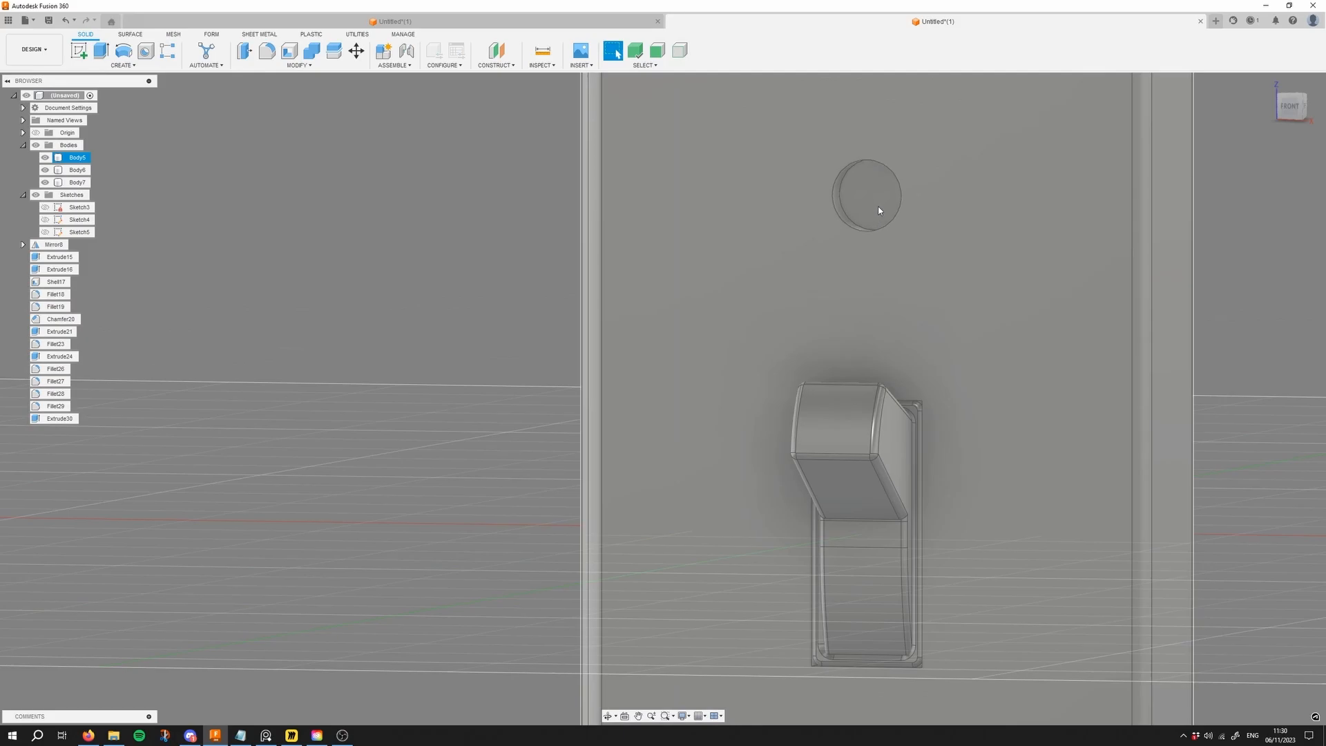
pyautogui.keyDown('shift'); pyautogui.moveTo(877, 206); pyautogui.dragTo(787, 168, button='middle'); pyautogui.keyUp('shift')
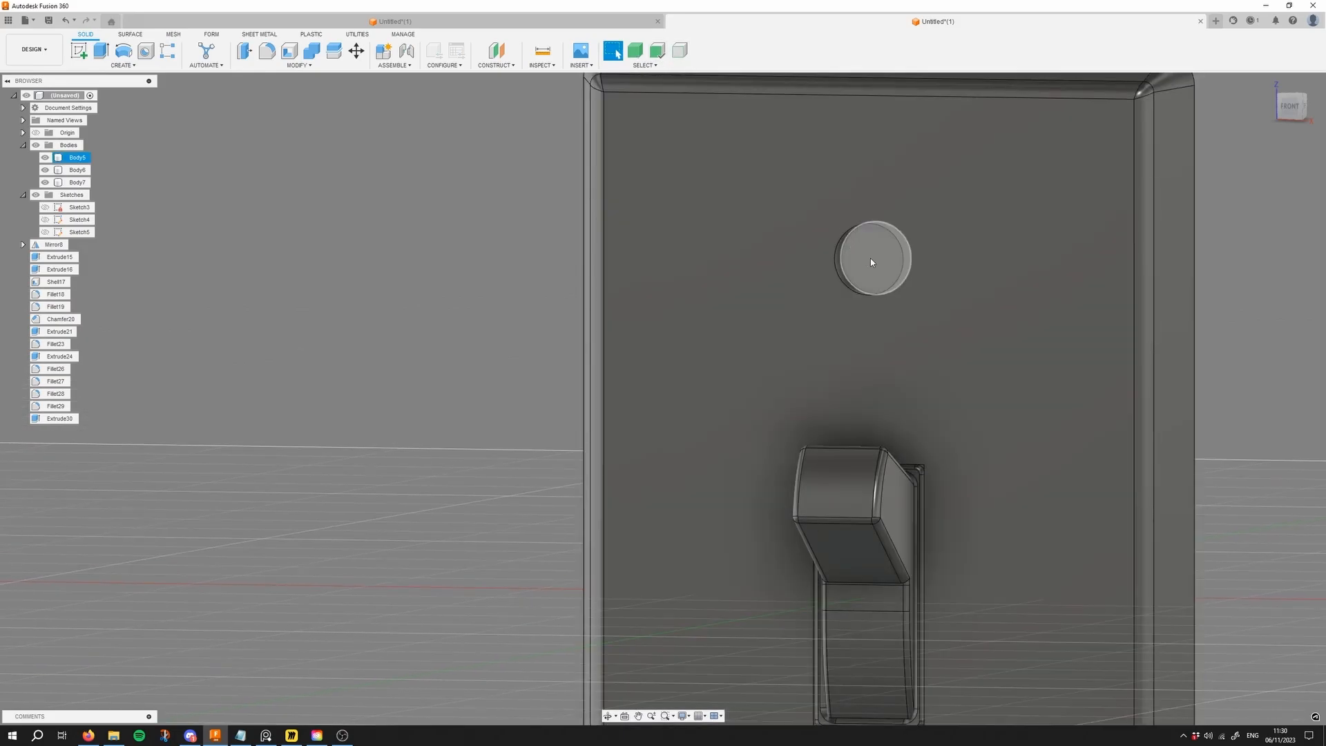
pyautogui.click(870, 258)
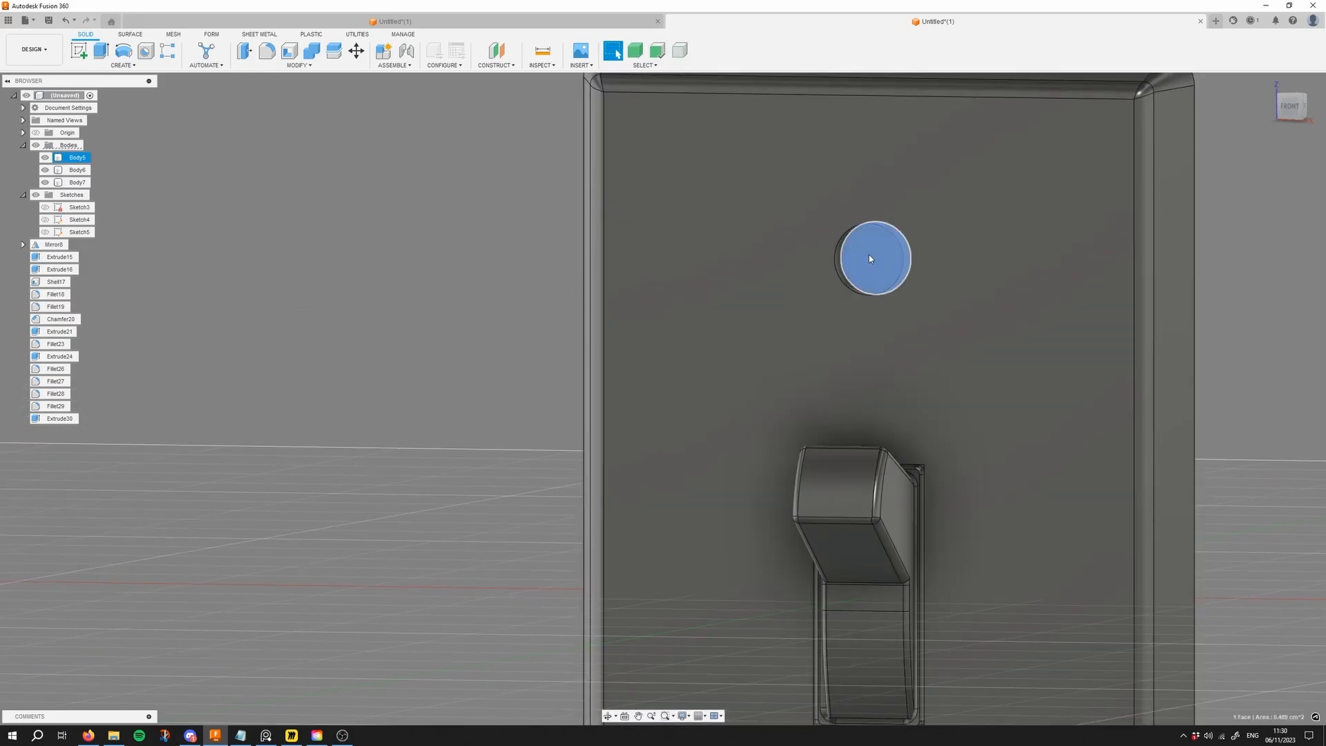
pyautogui.keyDown('shift'); pyautogui.moveTo(870, 259); pyautogui.dragTo(860, 275, button='middle'); pyautogui.keyUp('shift')
pyautogui.press('e')
pyautogui.moveTo(871, 257); pyautogui.dragTo(852, 268)
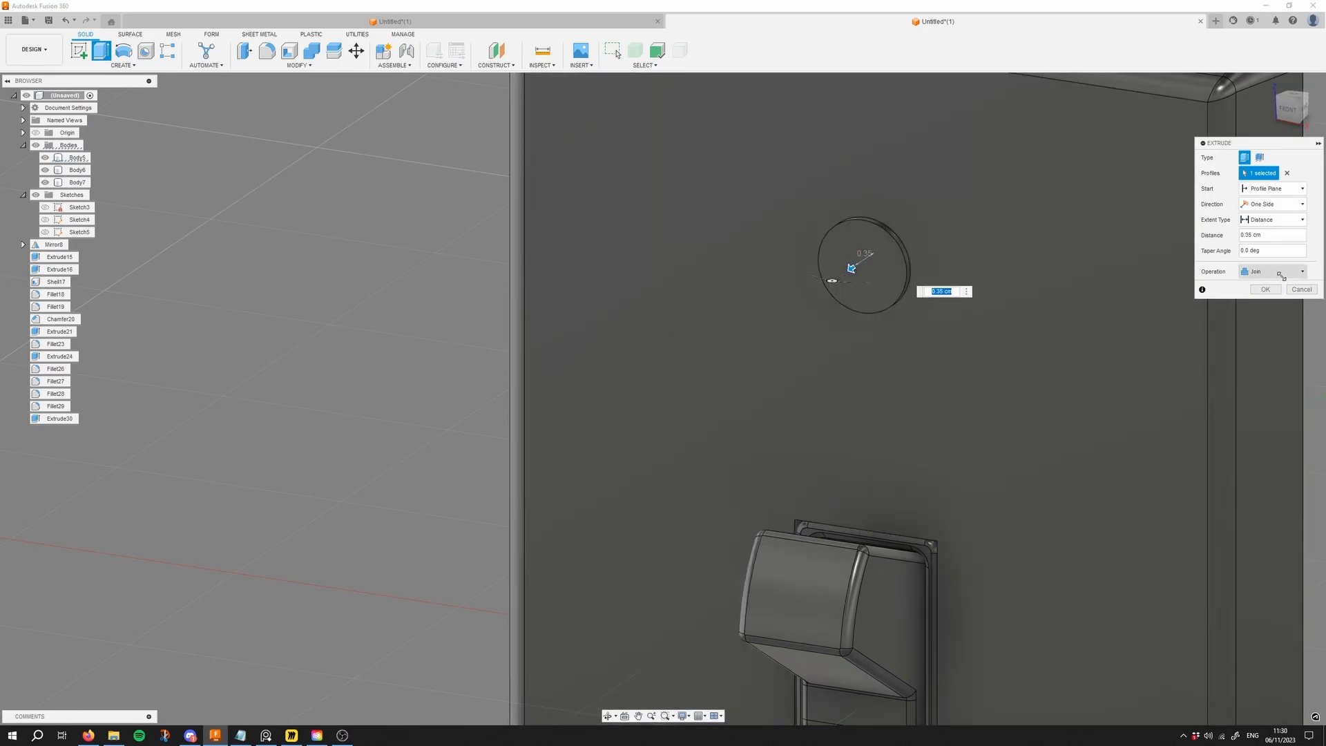
pyautogui.click(1262, 269)
pyautogui.click(1273, 319)
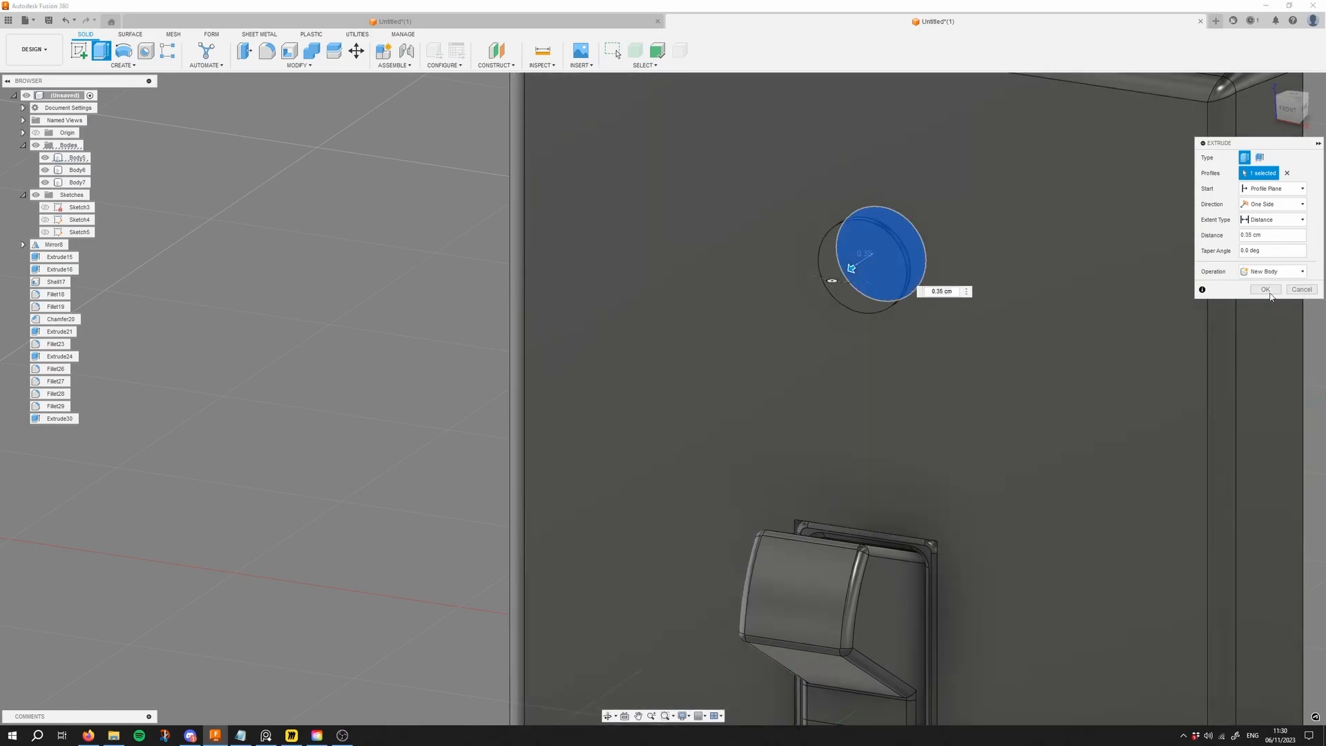
pyautogui.click(1267, 289)
# Step: Fillet the screw's front circular edge with a large radius to give it a domed head
pyautogui.keyDown('shift'); pyautogui.moveTo(888, 247); pyautogui.dragTo(1008, 250, button='middle'); pyautogui.keyUp('shift')
pyautogui.scroll(3, 882, 250)
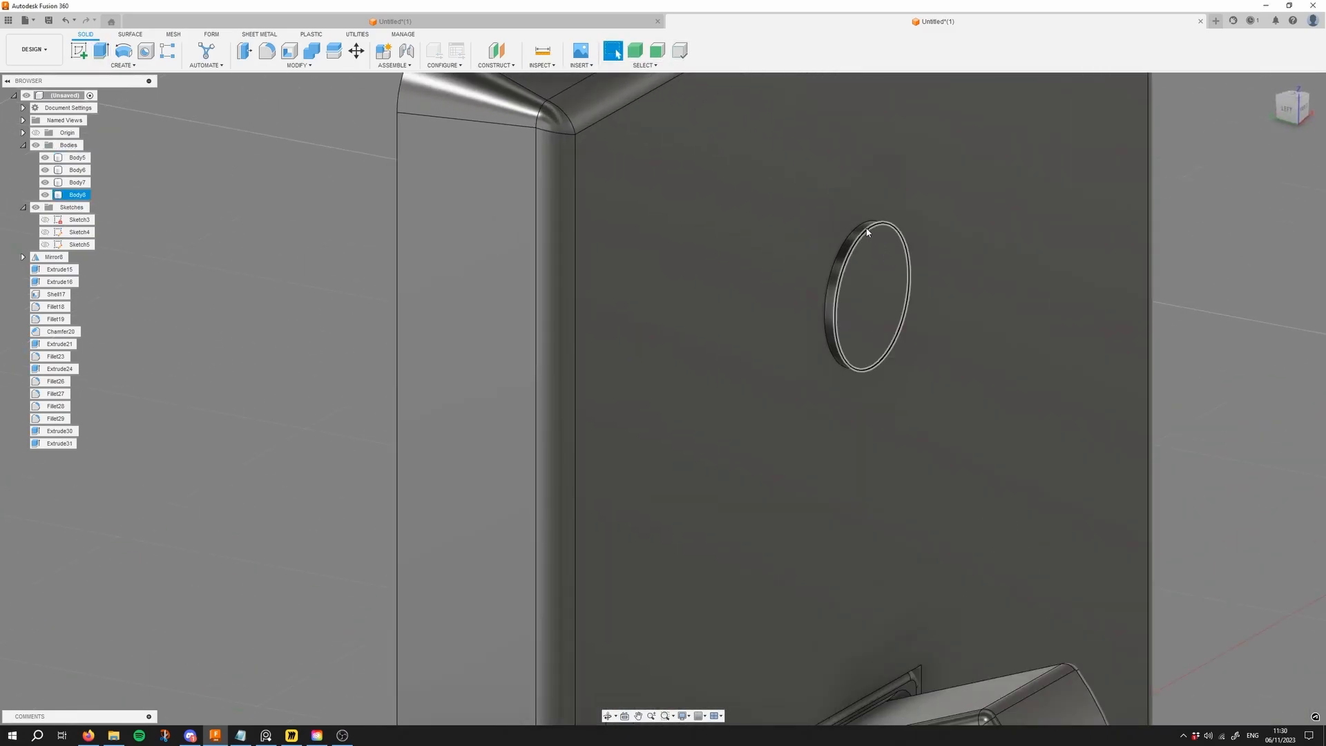
pyautogui.click(875, 232)
pyautogui.press('f')
pyautogui.moveTo(874, 229); pyautogui.dragTo(864, 233)
pyautogui.click(1267, 318)
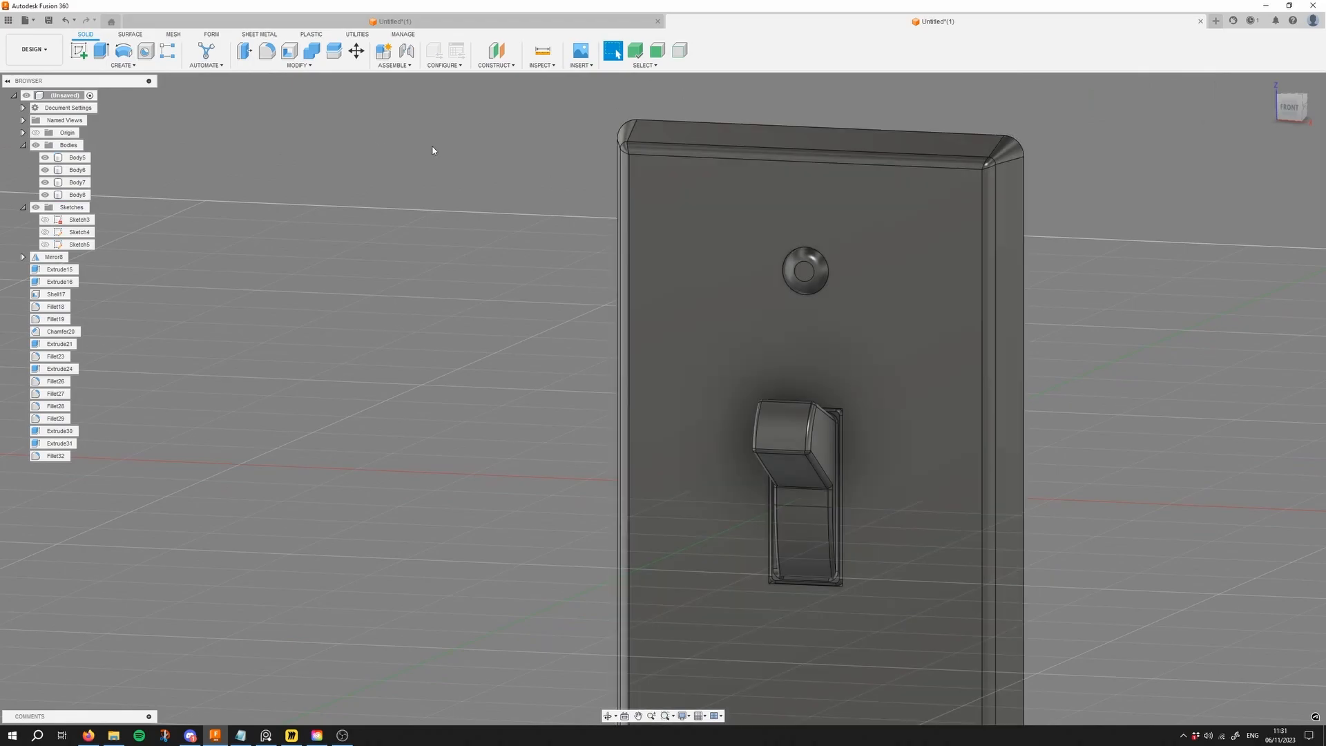
# Step: Sketch a narrow vertical center rectangle on the screw's flat front face, extending past the screw above and below
pyautogui.click(123, 65)
pyautogui.click(96, 87)
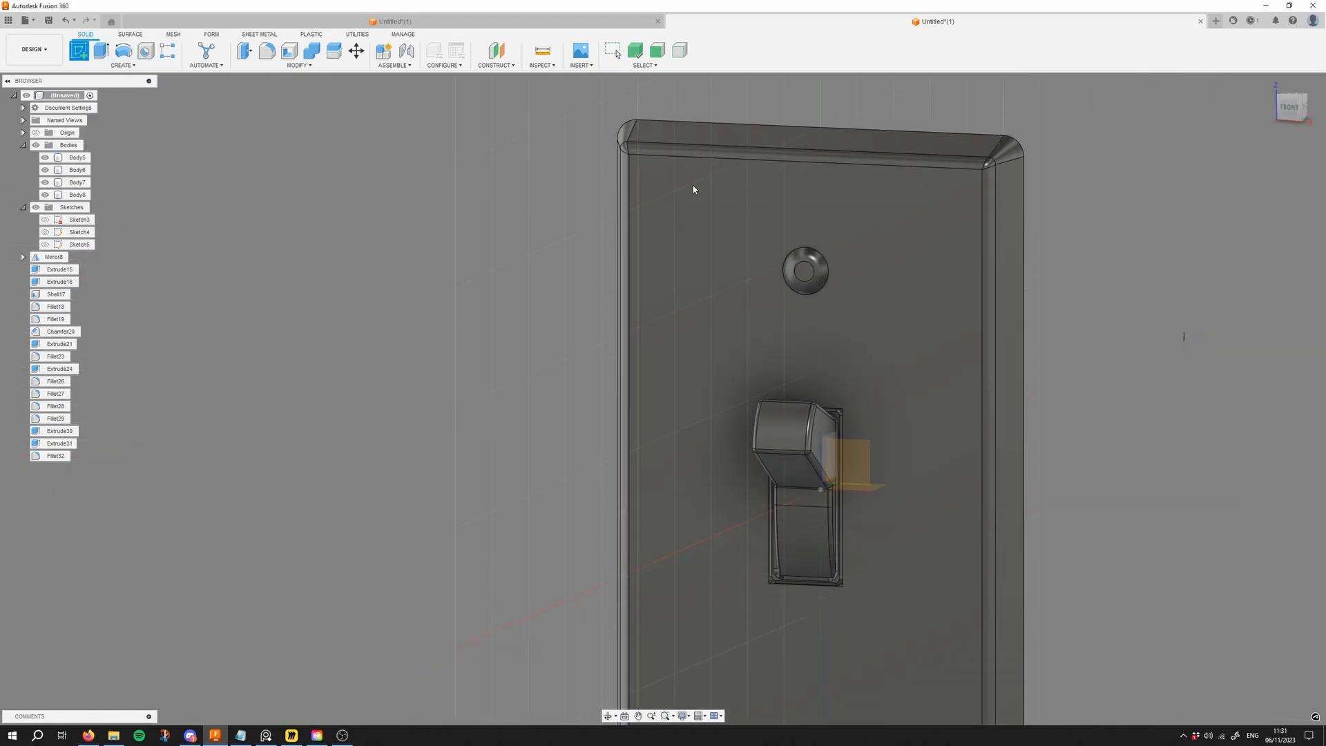
pyautogui.click(806, 277)
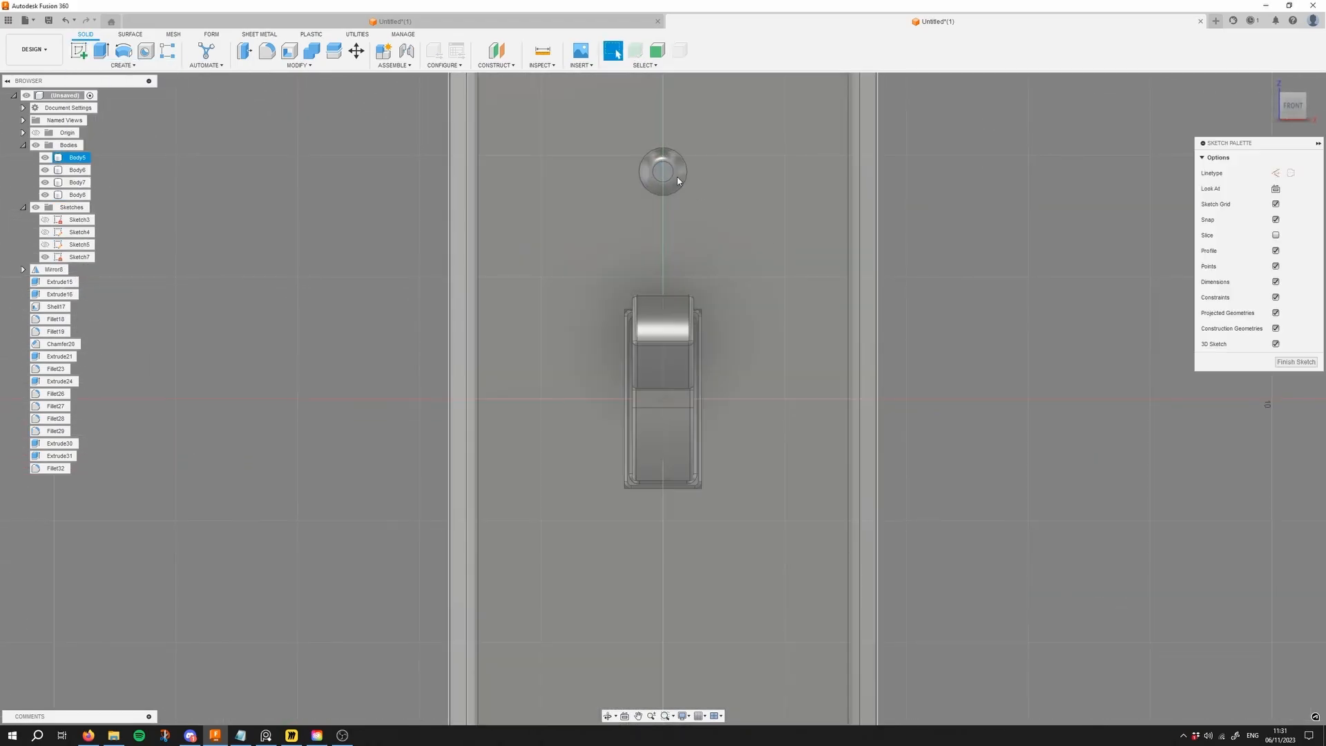
pyautogui.press('s')
pyautogui.click(722, 198)
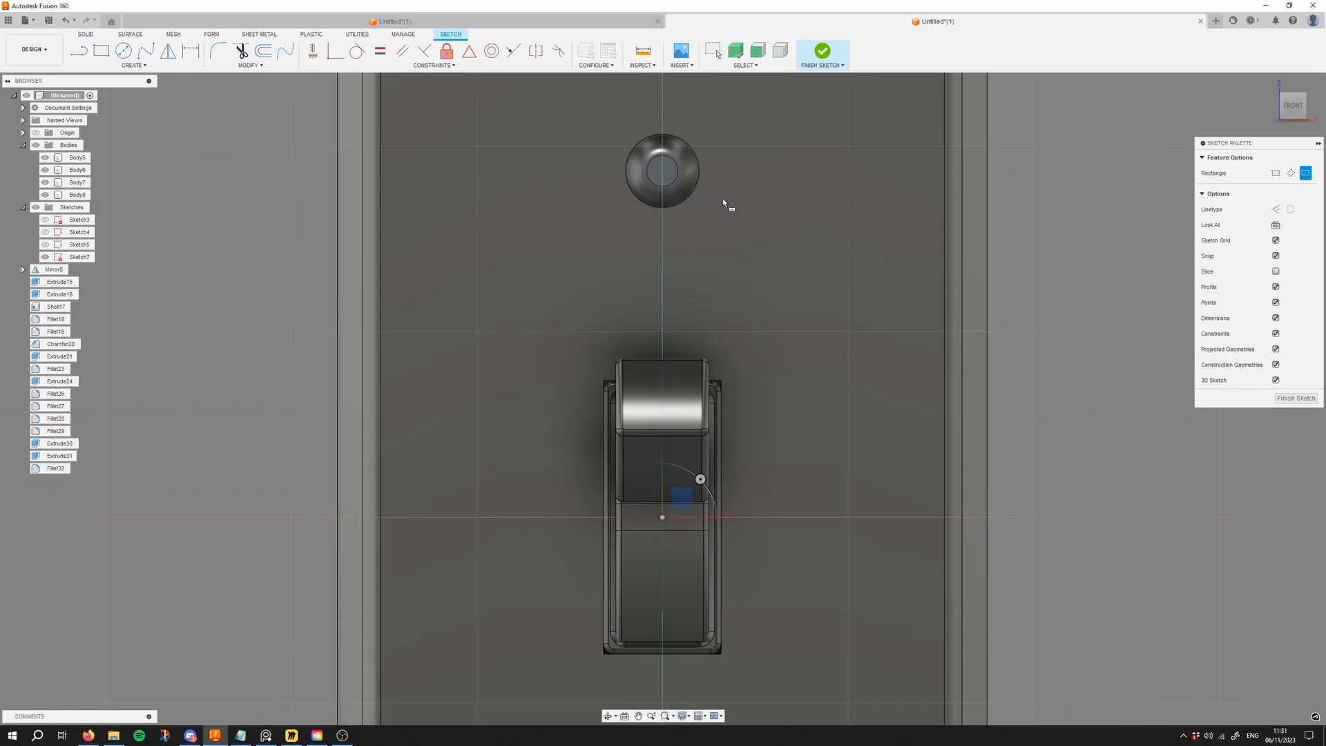
pyautogui.click(662, 172)
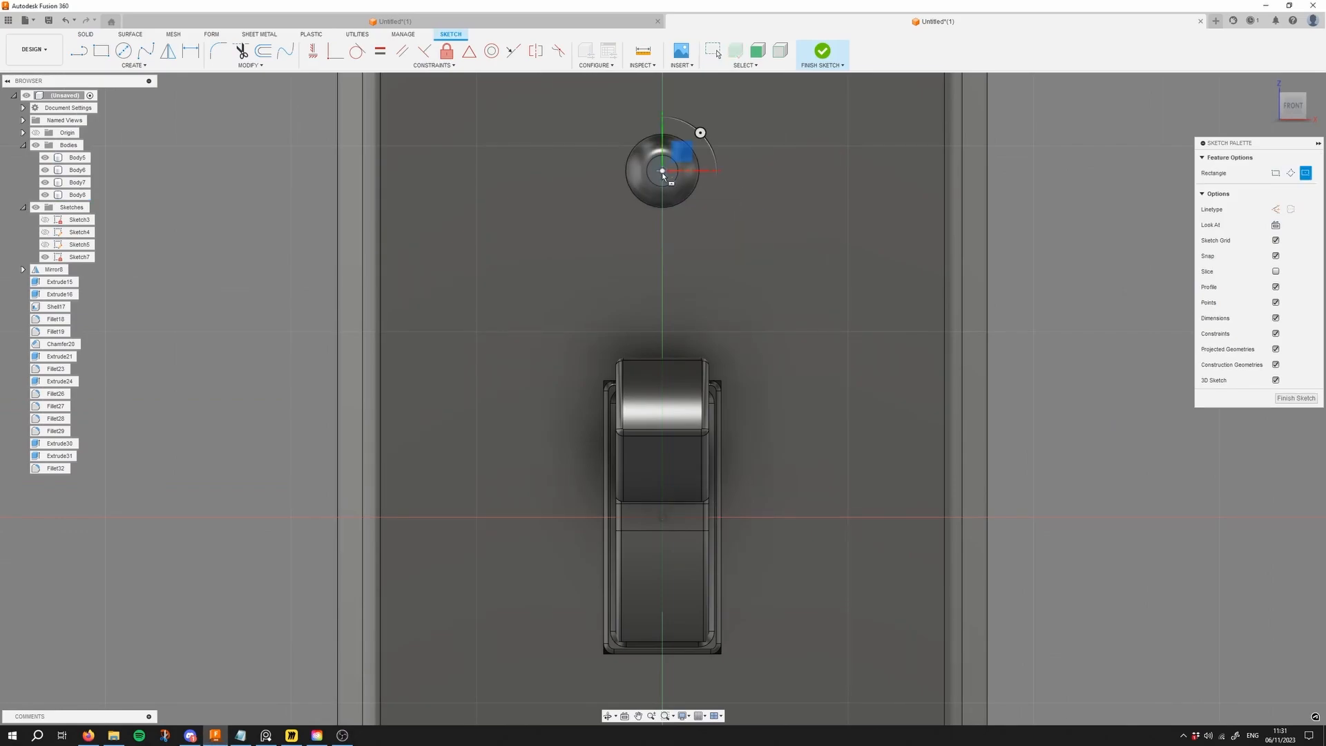
pyautogui.click(674, 220)
# Step: Extrude the rectangle's three profiles about 0.137 cm into the screw head as a cut
pyautogui.keyDown('shift'); pyautogui.moveTo(656, 123); pyautogui.dragTo(734, 221, button='middle'); pyautogui.keyUp('shift')
pyautogui.moveTo(675, 160); pyautogui.dragTo(788, 264, button='middle')
pyautogui.scroll(2, 788, 264)
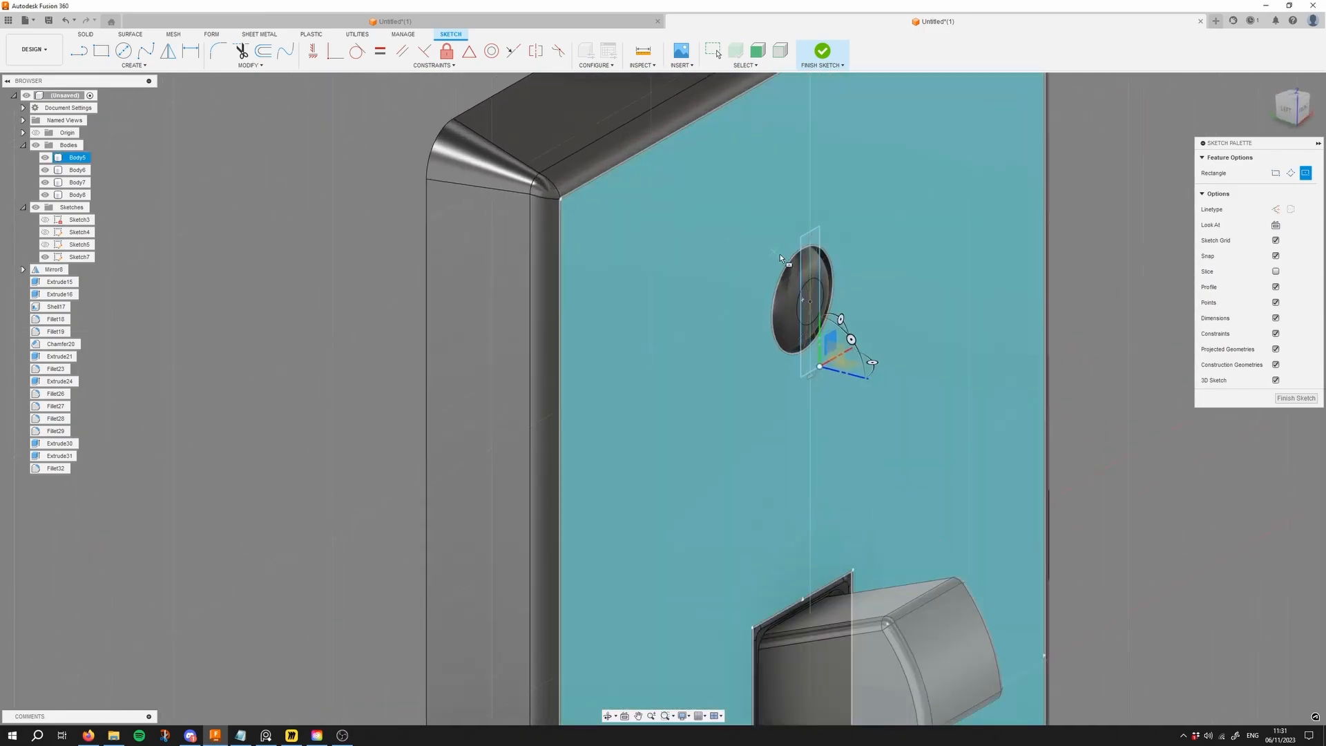
pyautogui.press('e')
pyautogui.click(812, 260)
pyautogui.click(815, 303)
pyautogui.click(813, 354)
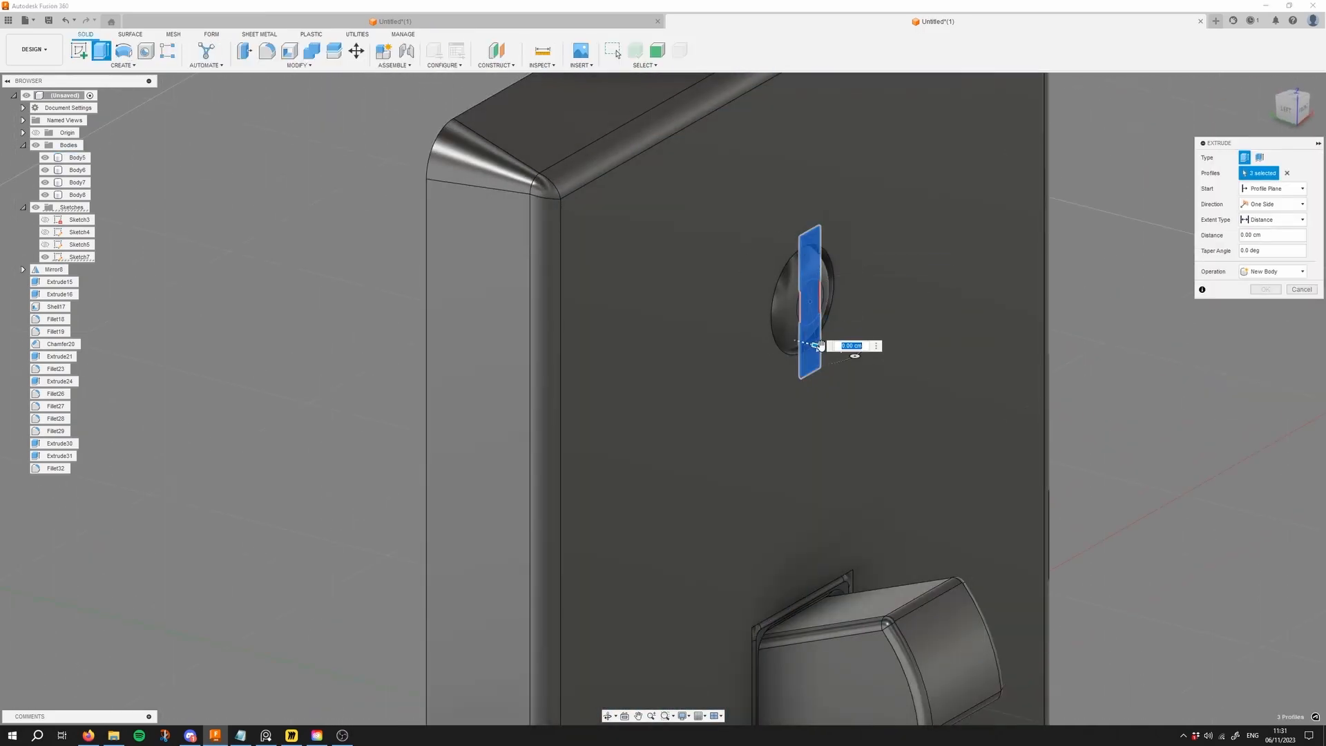
pyautogui.moveTo(810, 343); pyautogui.dragTo(802, 345)
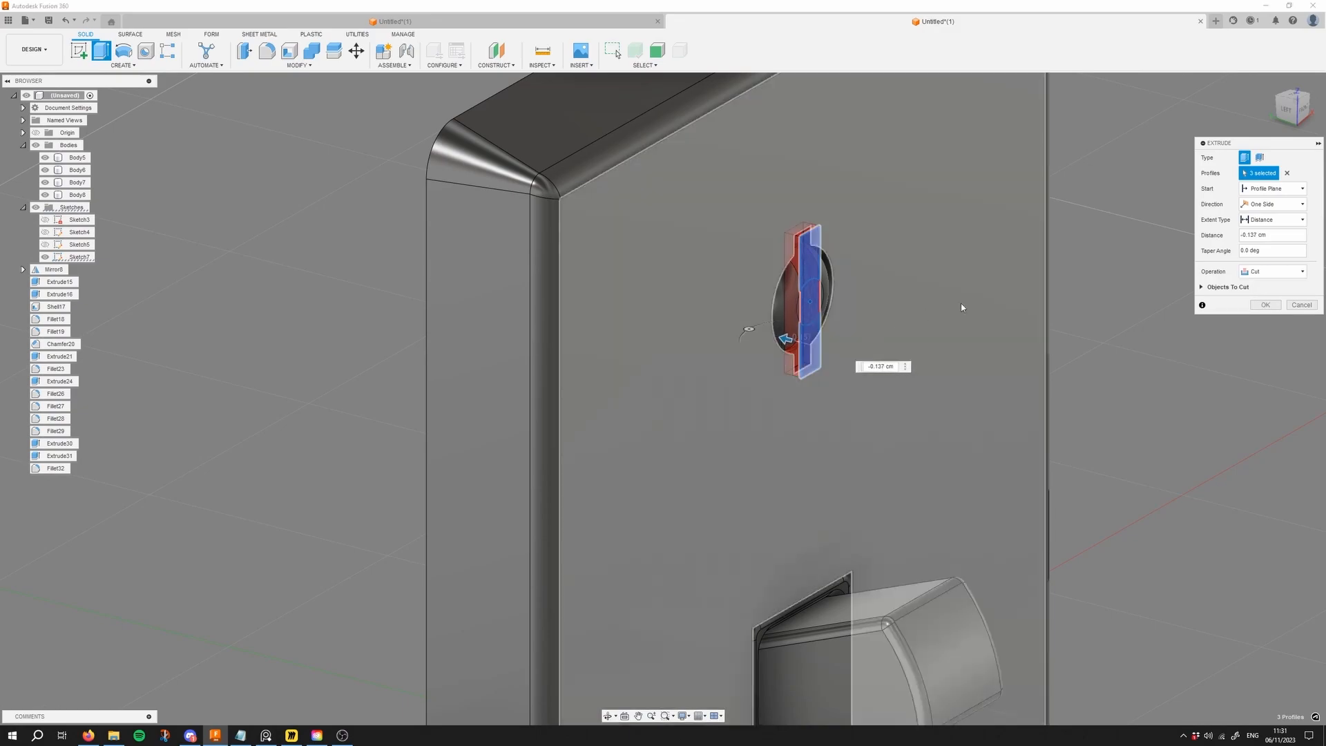
# Step: Exclude the plate from the objects to cut so that only the screw is slotted, and complete the extrusion
pyautogui.click(1200, 286)
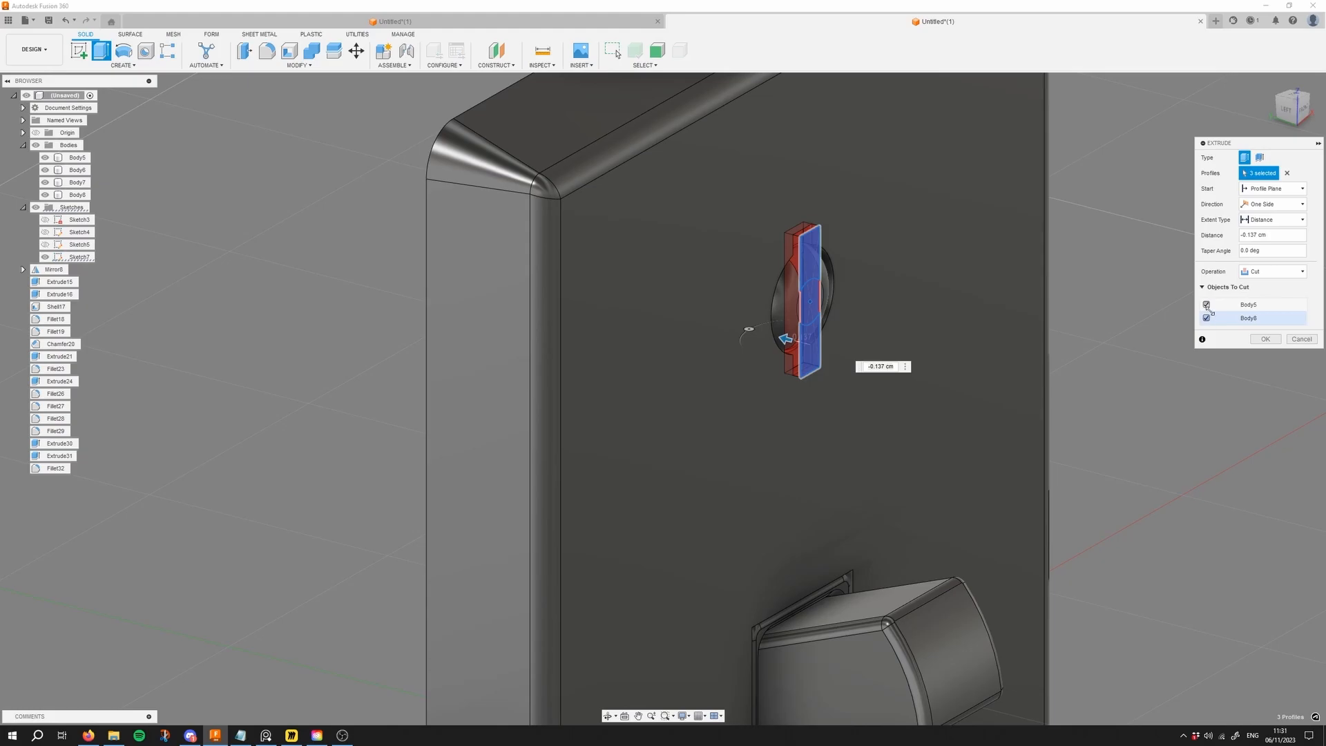
pyautogui.keyDown('shift'); pyautogui.moveTo(1073, 257); pyautogui.dragTo(864, 228, button='middle'); pyautogui.keyUp('shift')
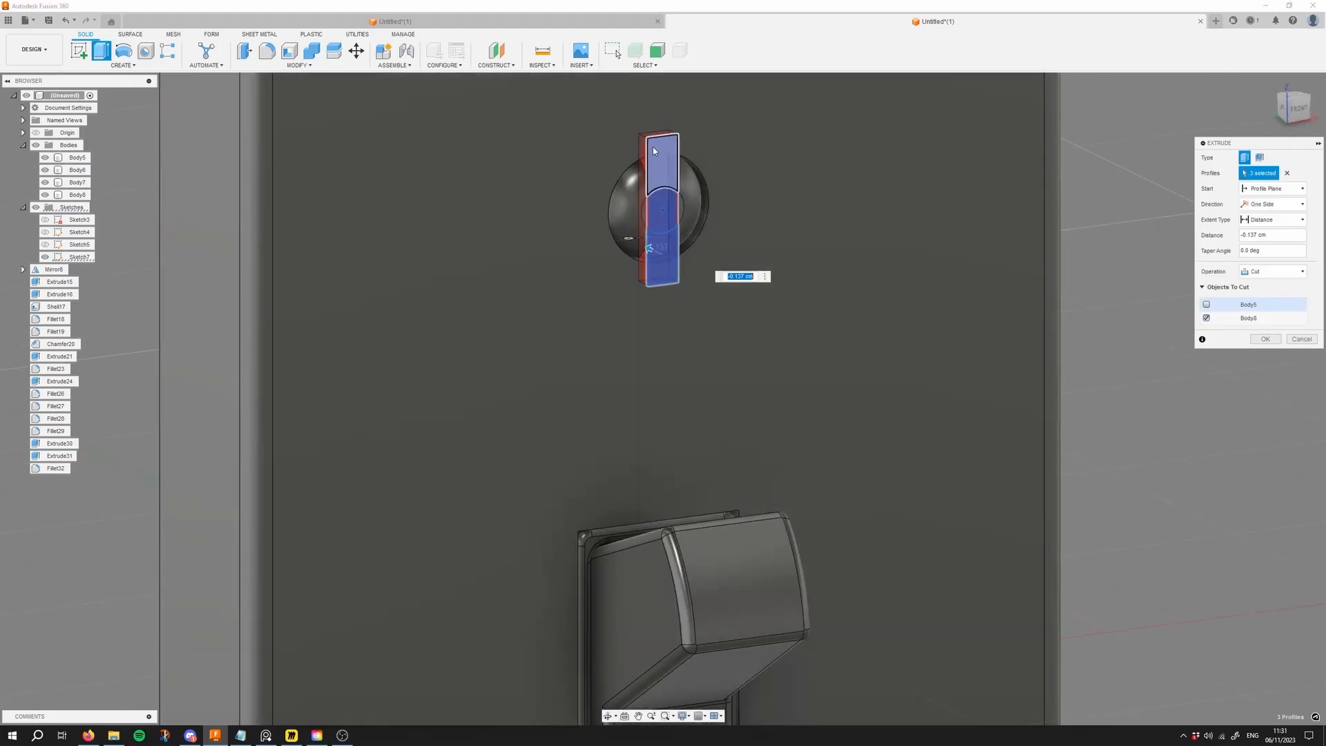
pyautogui.moveTo(611, 125); pyautogui.dragTo(785, 231, button='middle')
pyautogui.scroll(2, 785, 231)
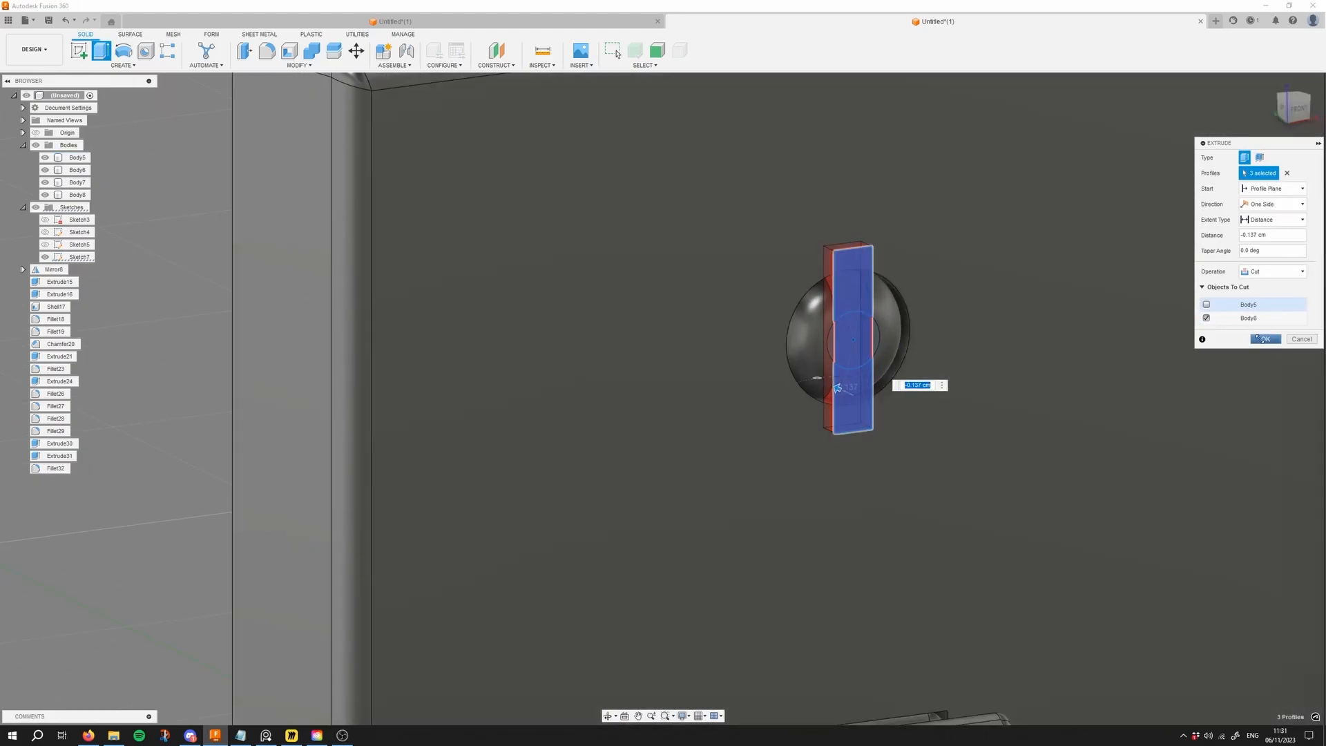
pyautogui.click(1266, 339)
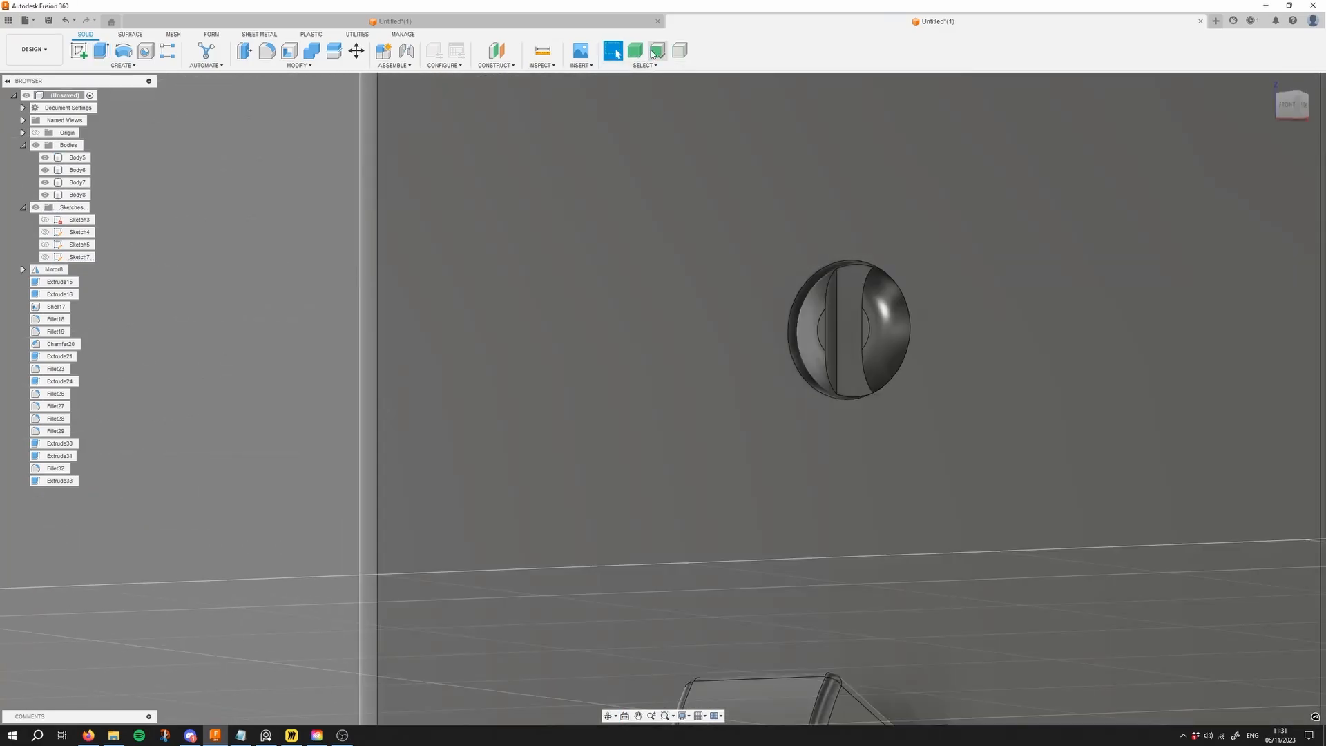
# Step: Offset both side faces of the screw slot inward by 0.035 cm to narrow the slot
pyautogui.scroll(2, 831, 262)
pyautogui.click(838, 308)
pyautogui.keyDown('shift'); pyautogui.moveTo(838, 308); pyautogui.dragTo(793, 298, button='middle'); pyautogui.keyUp('shift')
pyautogui.keyDown('shift'); pyautogui.click(912, 310); pyautogui.keyUp('shift')
pyautogui.press('q')
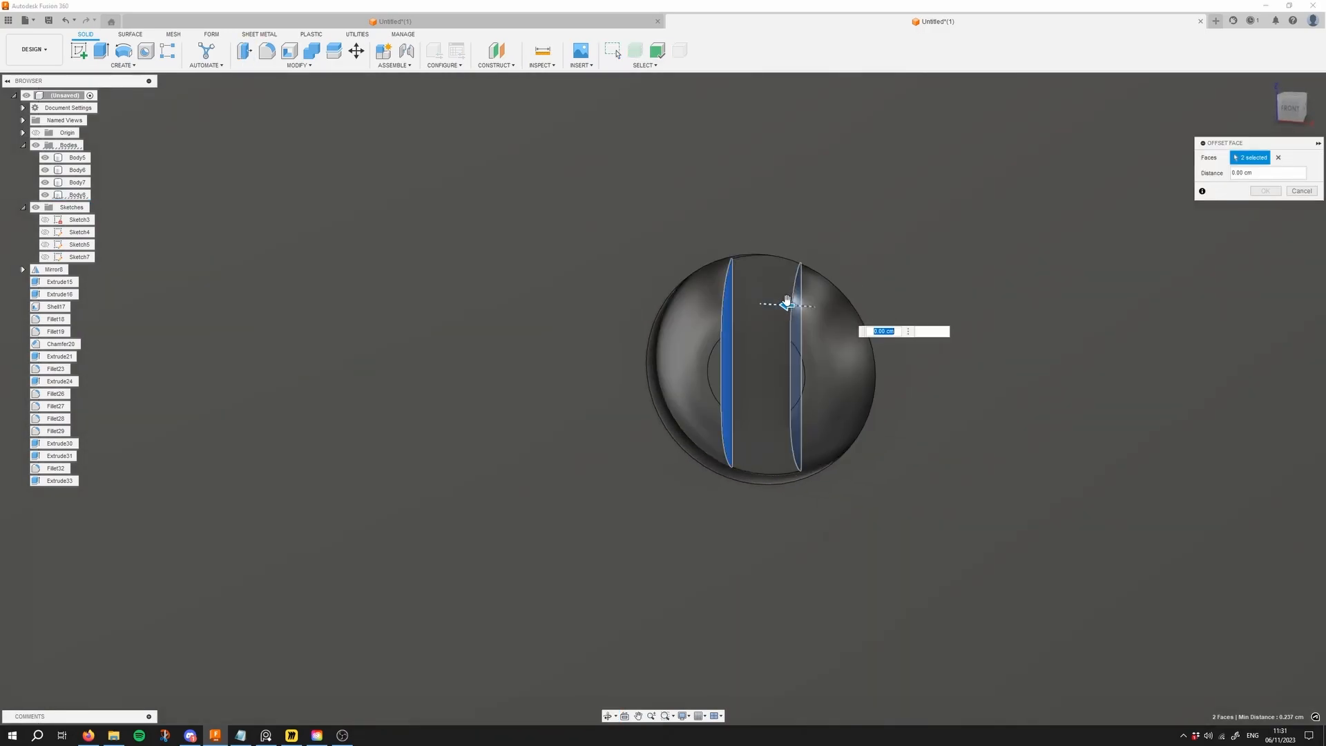
pyautogui.moveTo(793, 297); pyautogui.dragTo(777, 302)
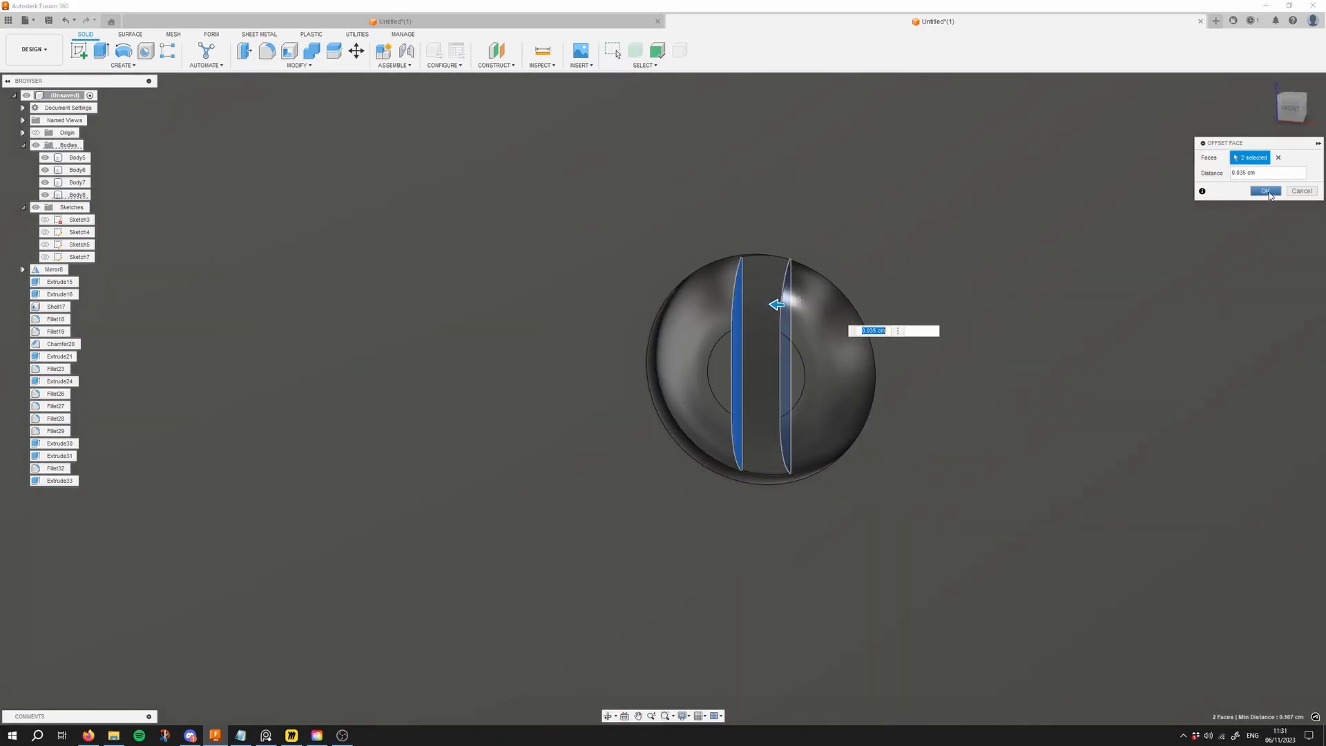
pyautogui.click(1266, 191)
# Step: Split the plate body in two along the horizontal origin plane with Split Body
pyautogui.scroll(-10, 1049, 250)
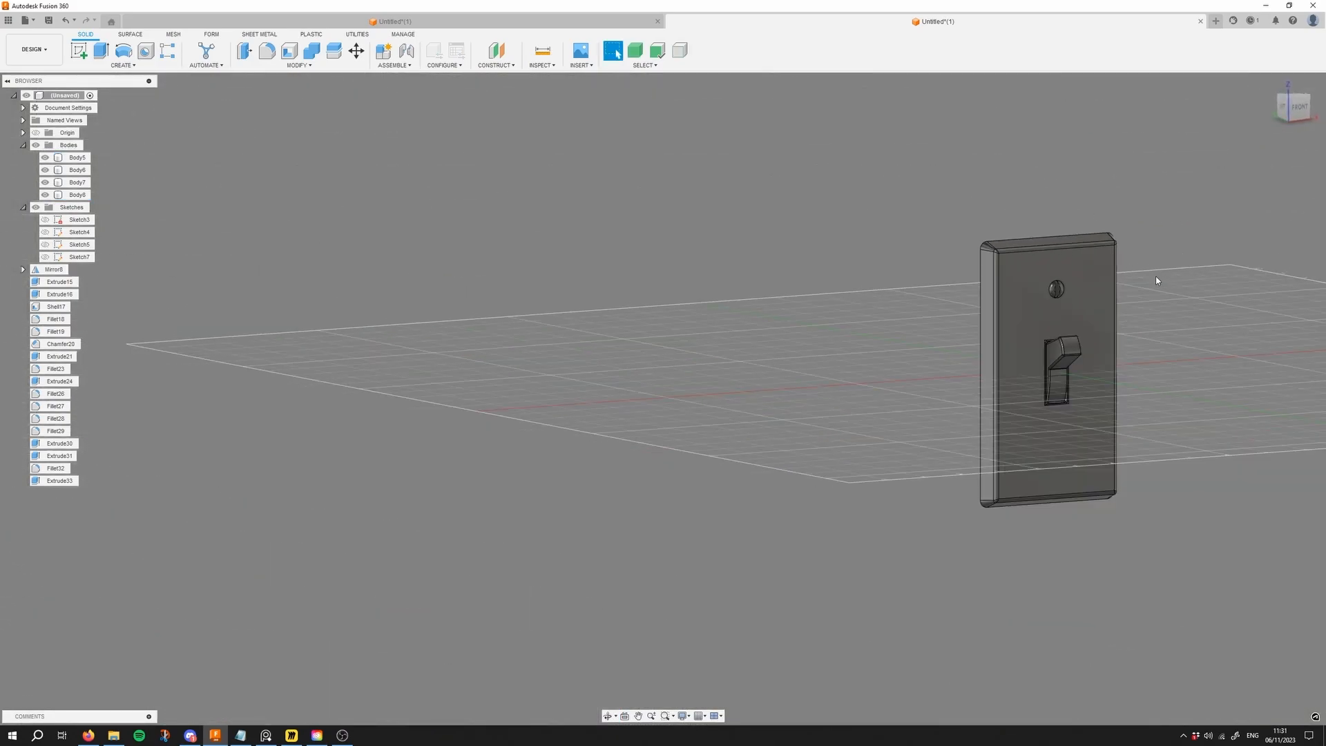
pyautogui.moveTo(1158, 280); pyautogui.dragTo(1004, 249, button='middle')
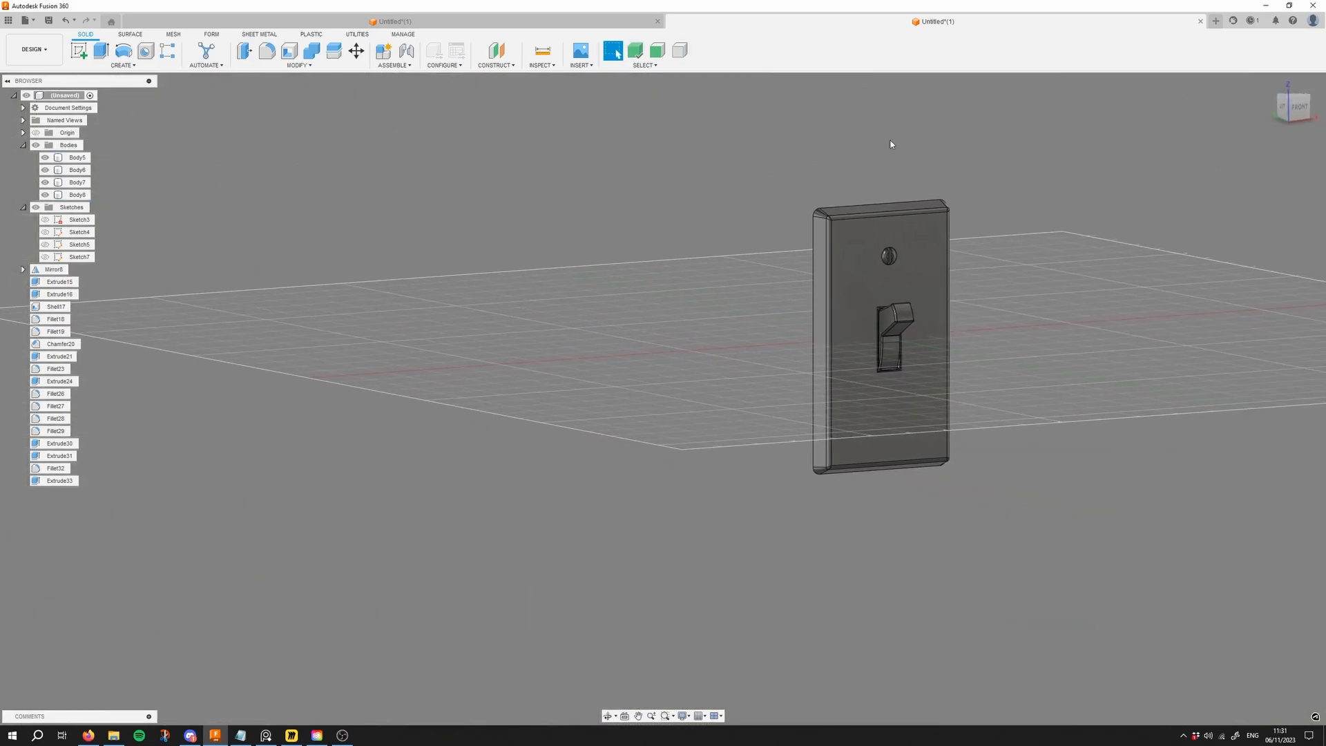
pyautogui.scroll(5, 998, 279)
pyautogui.click(878, 199)
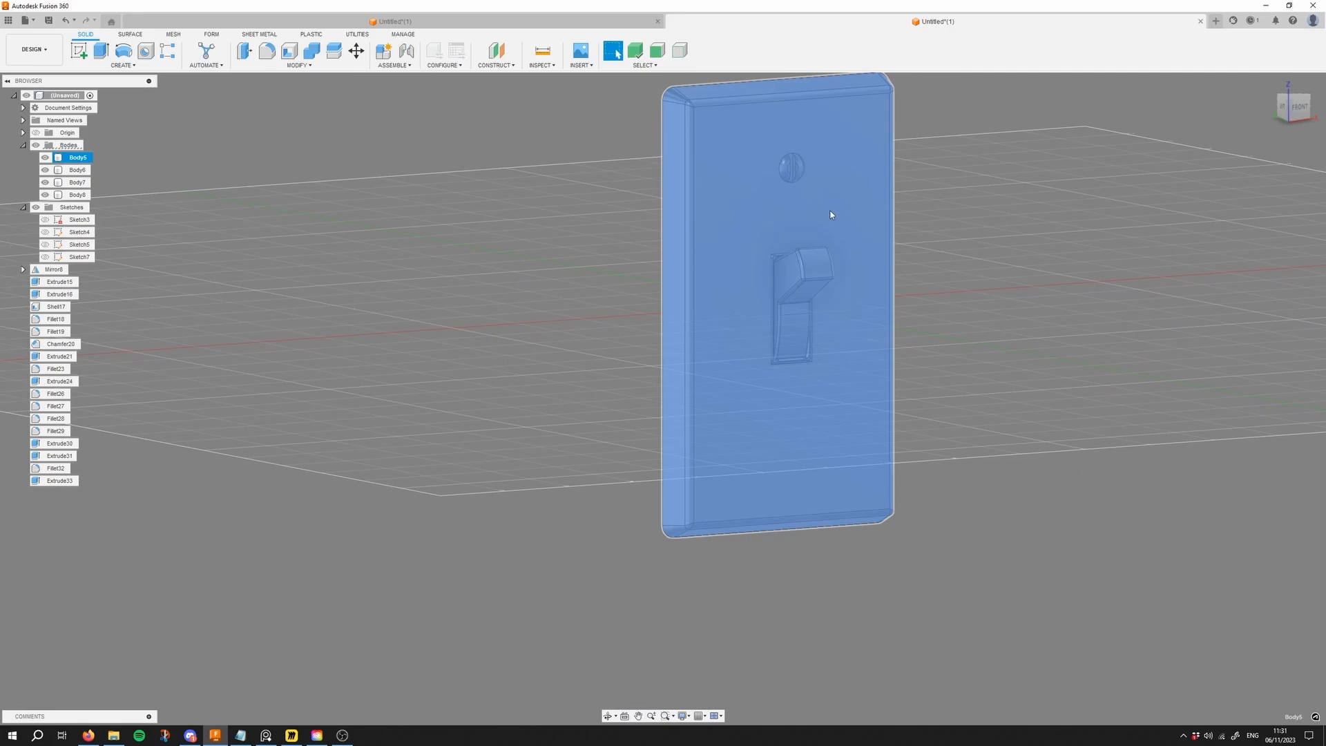
pyautogui.keyDown('shift'); pyautogui.moveTo(1036, 290); pyautogui.dragTo(815, 290, button='middle'); pyautogui.keyUp('shift')
pyautogui.scroll(-2, 858, 265)
pyautogui.press('b')
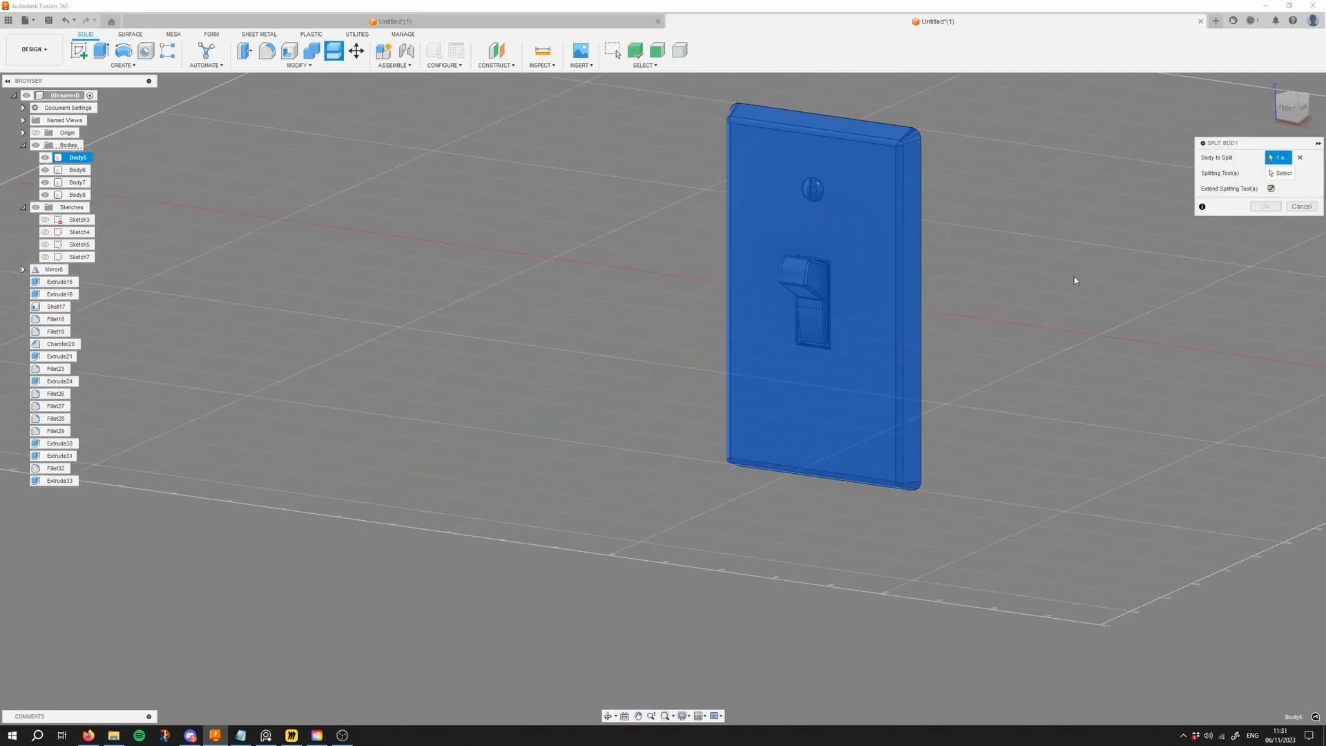
pyautogui.click(1282, 176)
pyautogui.scroll(-5, 991, 269)
pyautogui.keyDown('shift'); pyautogui.moveTo(991, 269); pyautogui.dragTo(1033, 284, button='middle'); pyautogui.keyUp('shift')
pyautogui.click(984, 275)
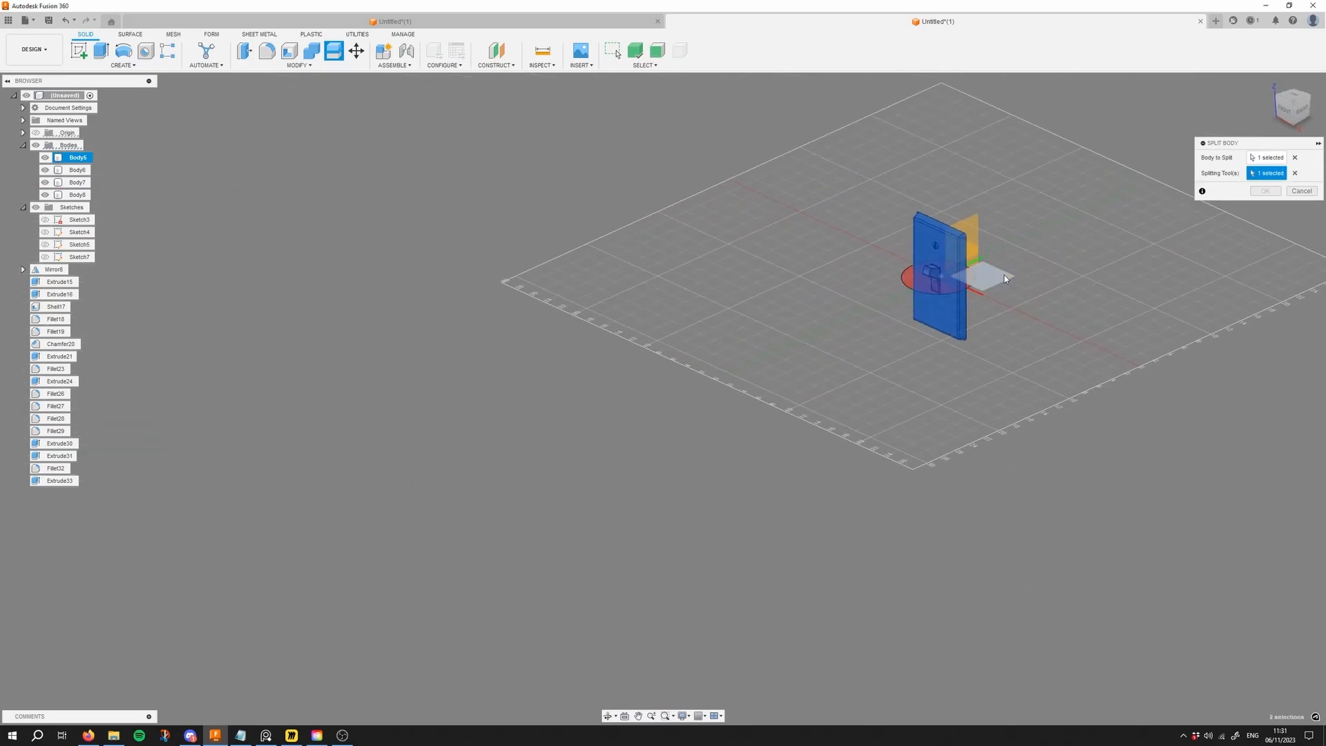
pyautogui.click(1266, 191)
# Step: Delete the lower half of the split plate
pyautogui.click(959, 304)
pyautogui.scroll(3, 959, 302)
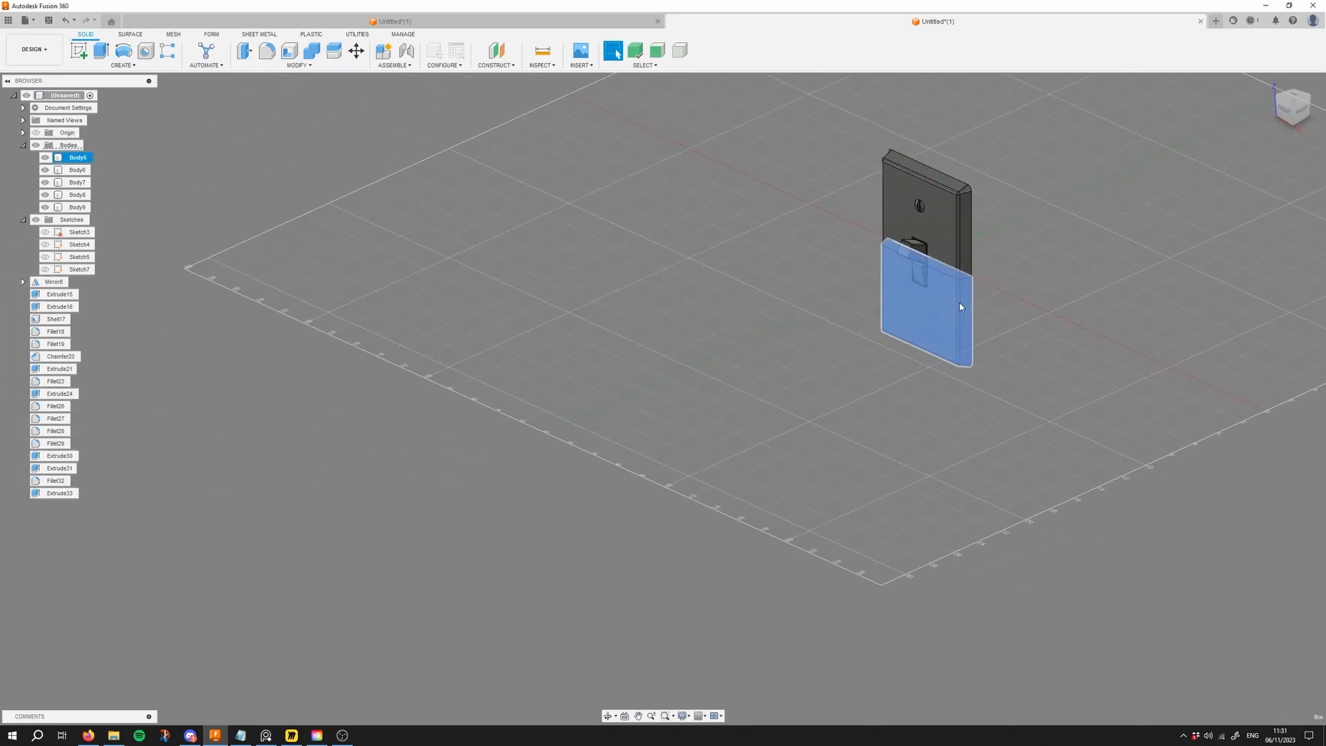
pyautogui.press('Delete')
# Step: Mirror the plate's upper half and its screw across the plate's lower cut face, using the Join operation
pyautogui.click(946, 215)
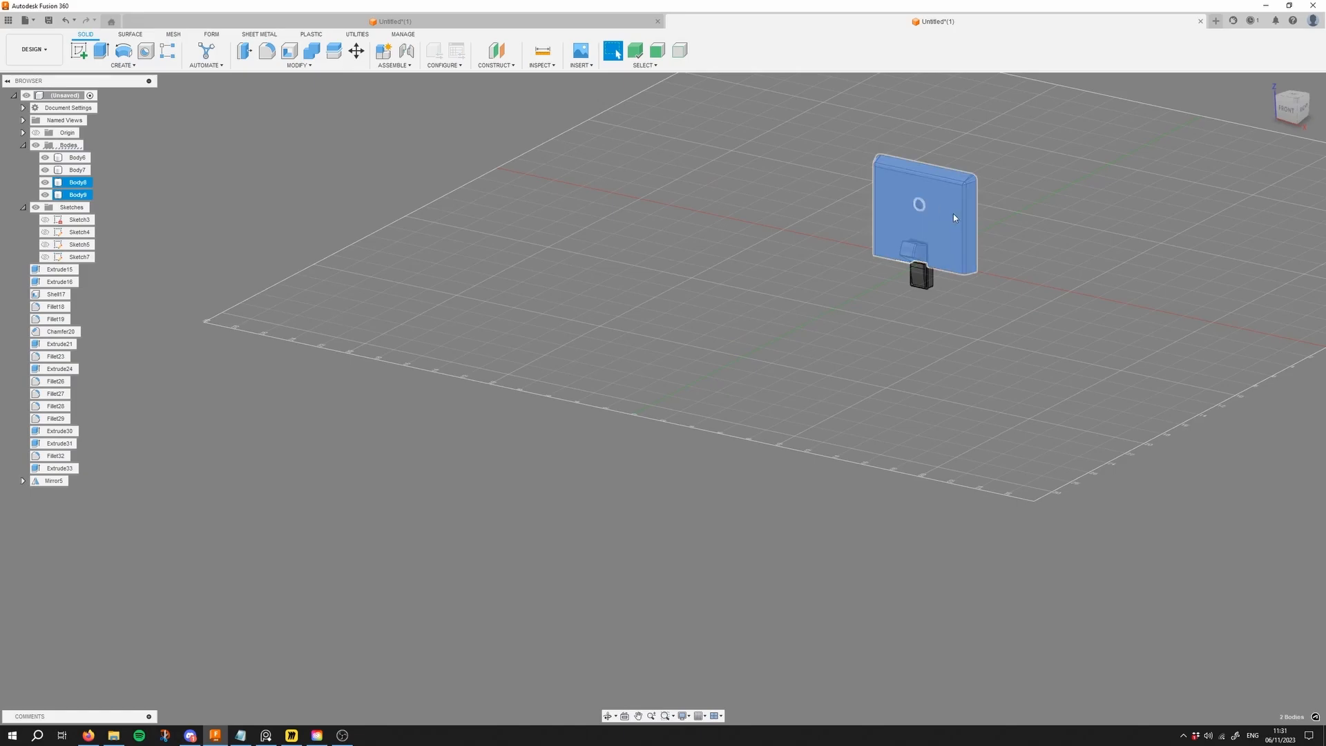
pyautogui.scroll(2, 912, 200)
pyautogui.keyDown('shift'); pyautogui.moveTo(908, 209); pyautogui.dragTo(974, 231, button='middle'); pyautogui.keyUp('shift')
pyautogui.press('s')
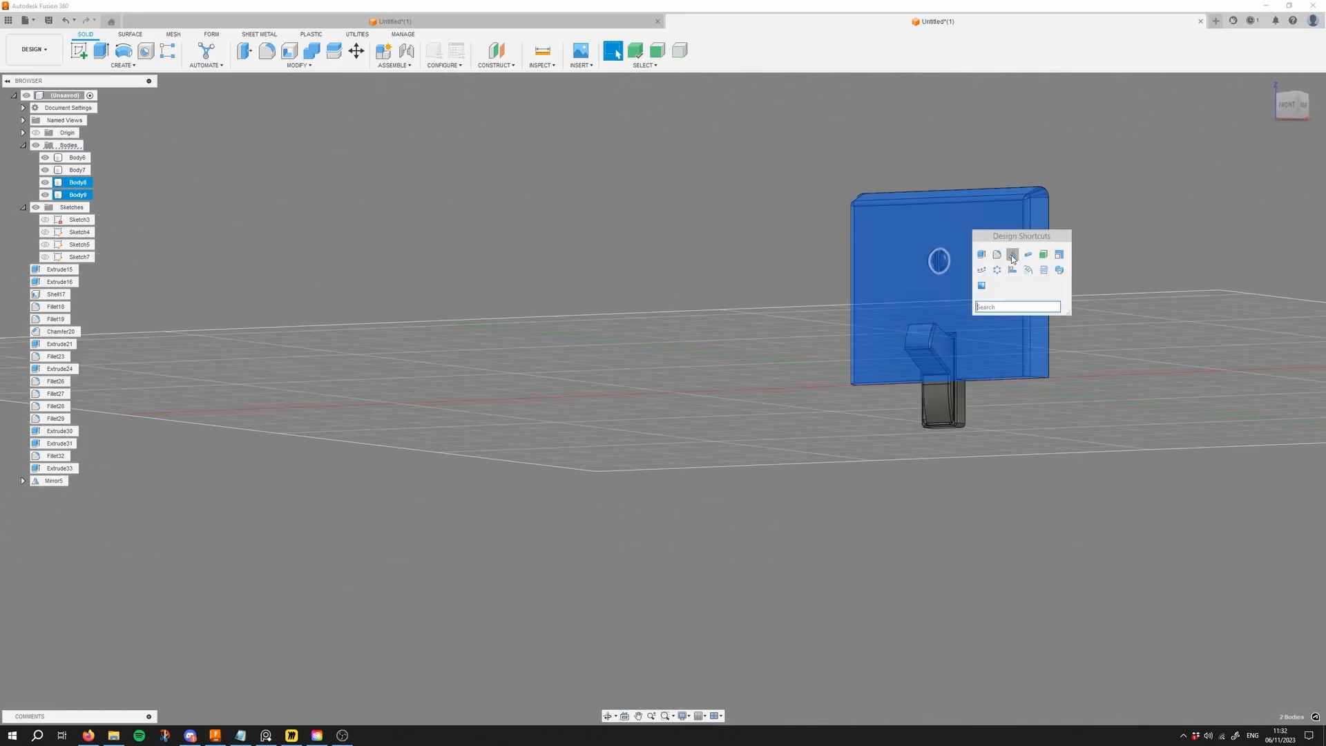
pyautogui.click(1013, 257)
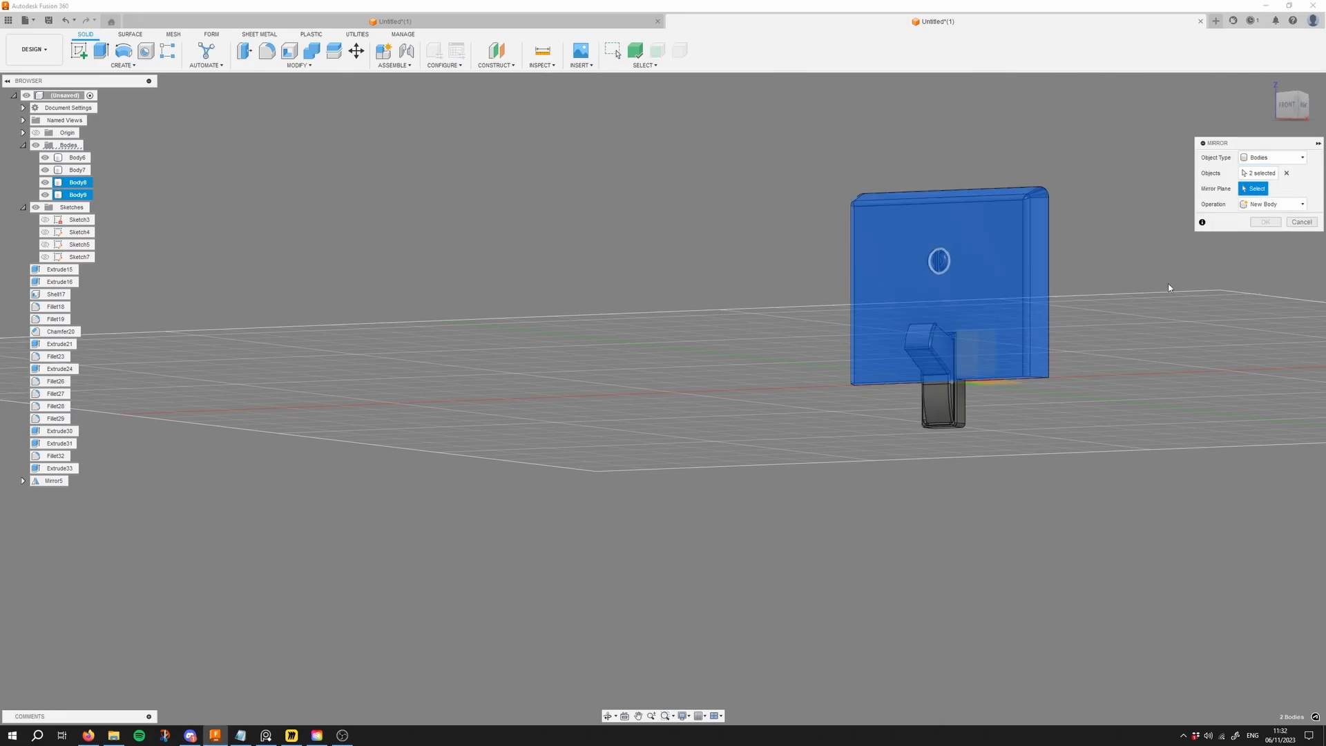
pyautogui.keyDown('shift'); pyautogui.moveTo(1086, 288); pyautogui.dragTo(1038, 359, button='middle'); pyautogui.keyUp('shift')
pyautogui.click(1038, 359)
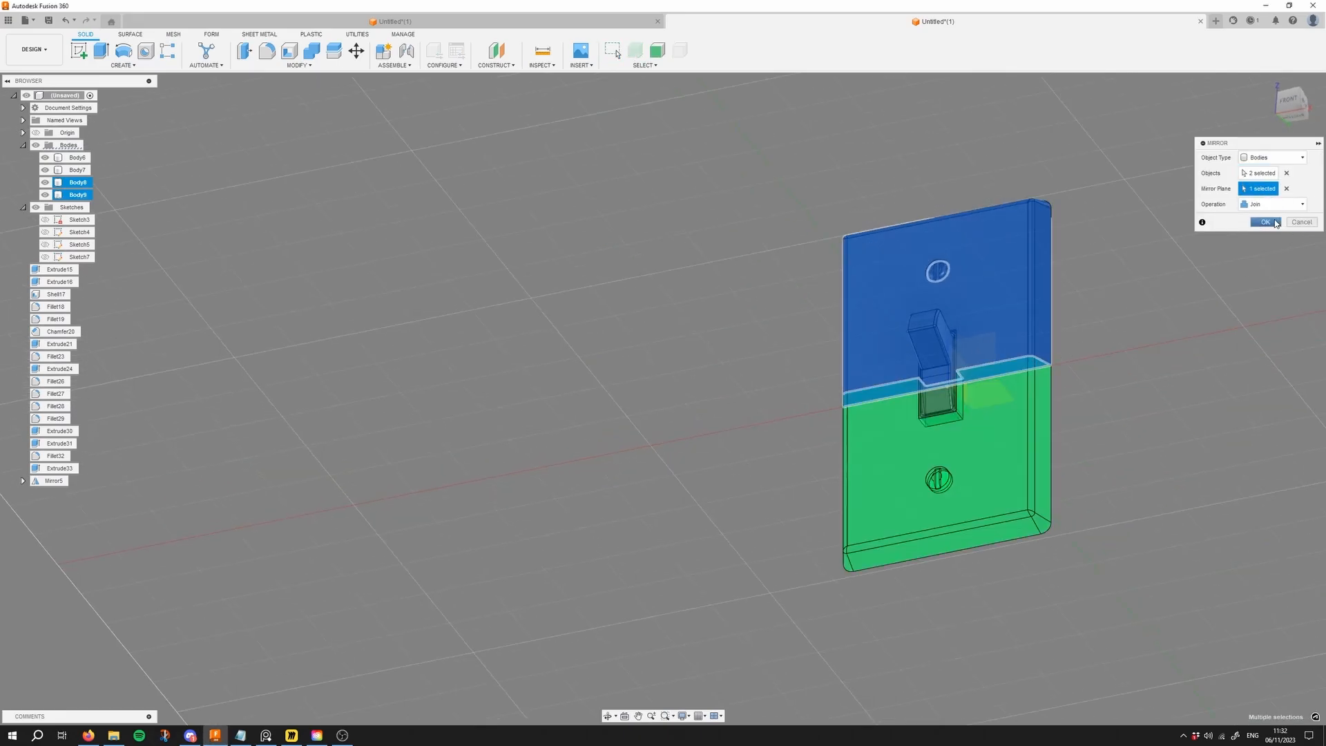
pyautogui.click(1266, 222)
# Step: Set the lower screw's move pivot at its center and rotate the screw clockwise so that its slot sits diagonally
pyautogui.keyDown('shift'); pyautogui.moveTo(1096, 300); pyautogui.dragTo(1137, 334, button='middle'); pyautogui.keyUp('shift')
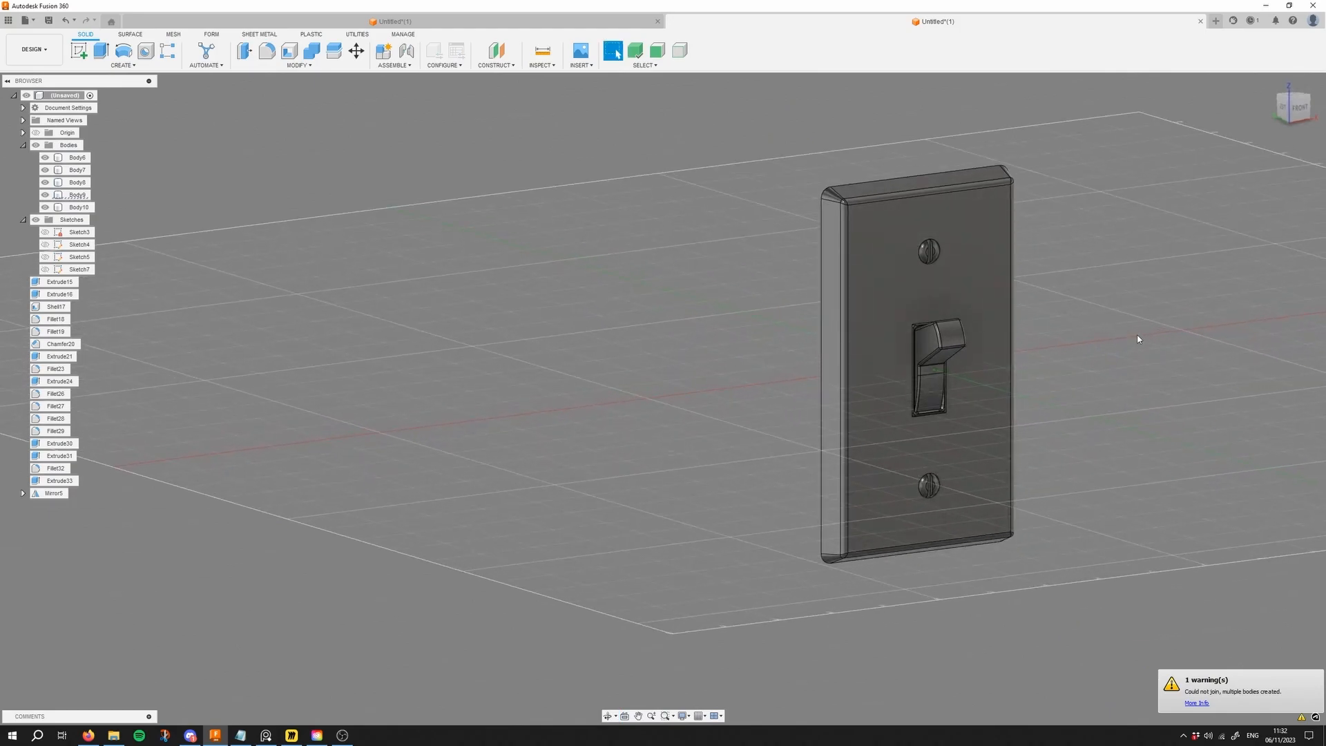
pyautogui.scroll(5, 905, 348)
pyautogui.scroll(-6, 905, 347)
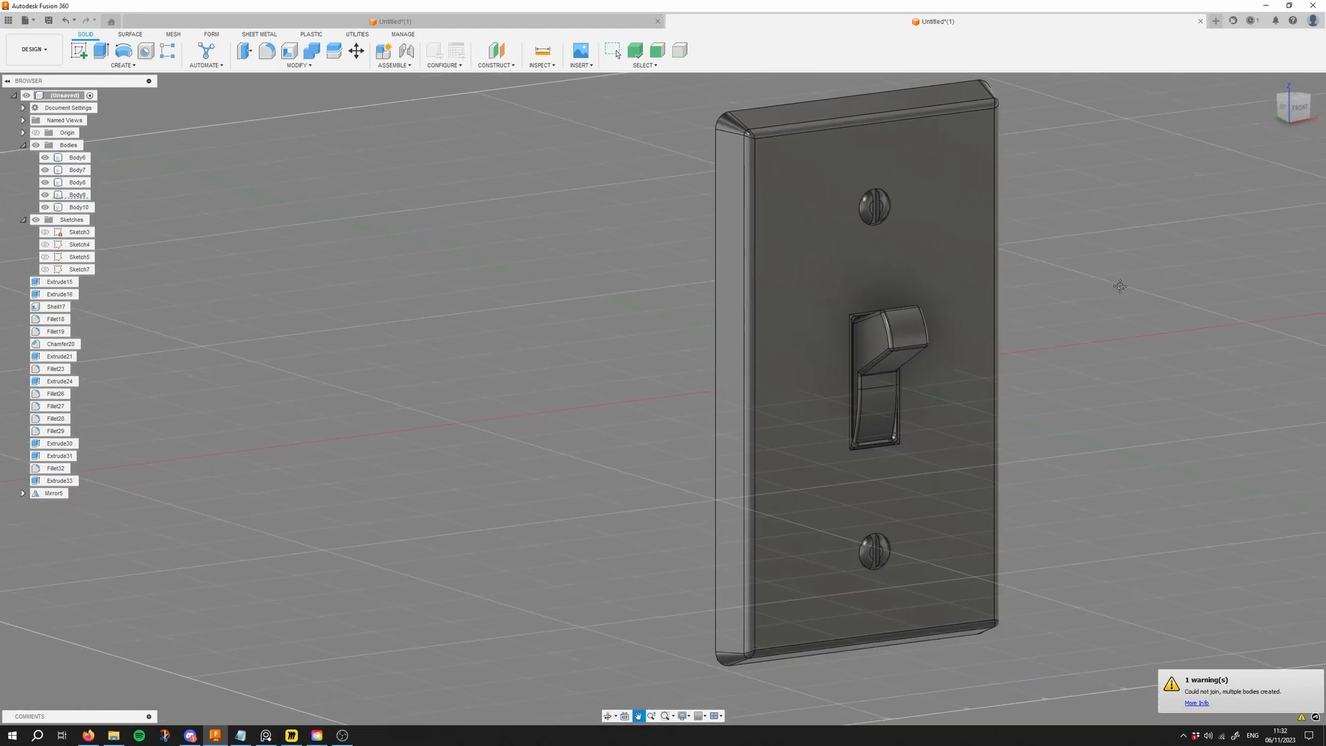
pyautogui.scroll(-2, 1120, 288)
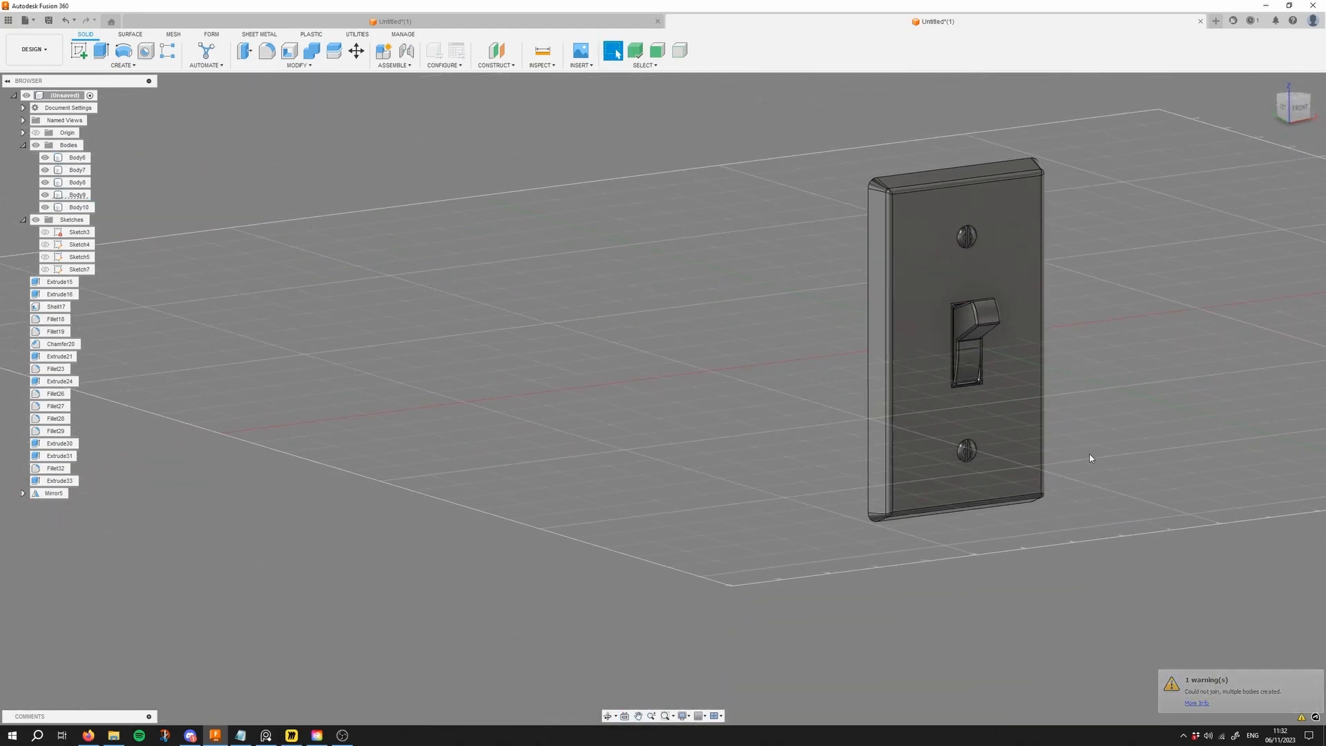
pyautogui.scroll(3, 1002, 470)
pyautogui.click(949, 449)
pyautogui.click(948, 449)
pyautogui.keyDown('shift'); pyautogui.moveTo(944, 445); pyautogui.dragTo(921, 442, button='middle'); pyautogui.keyUp('shift')
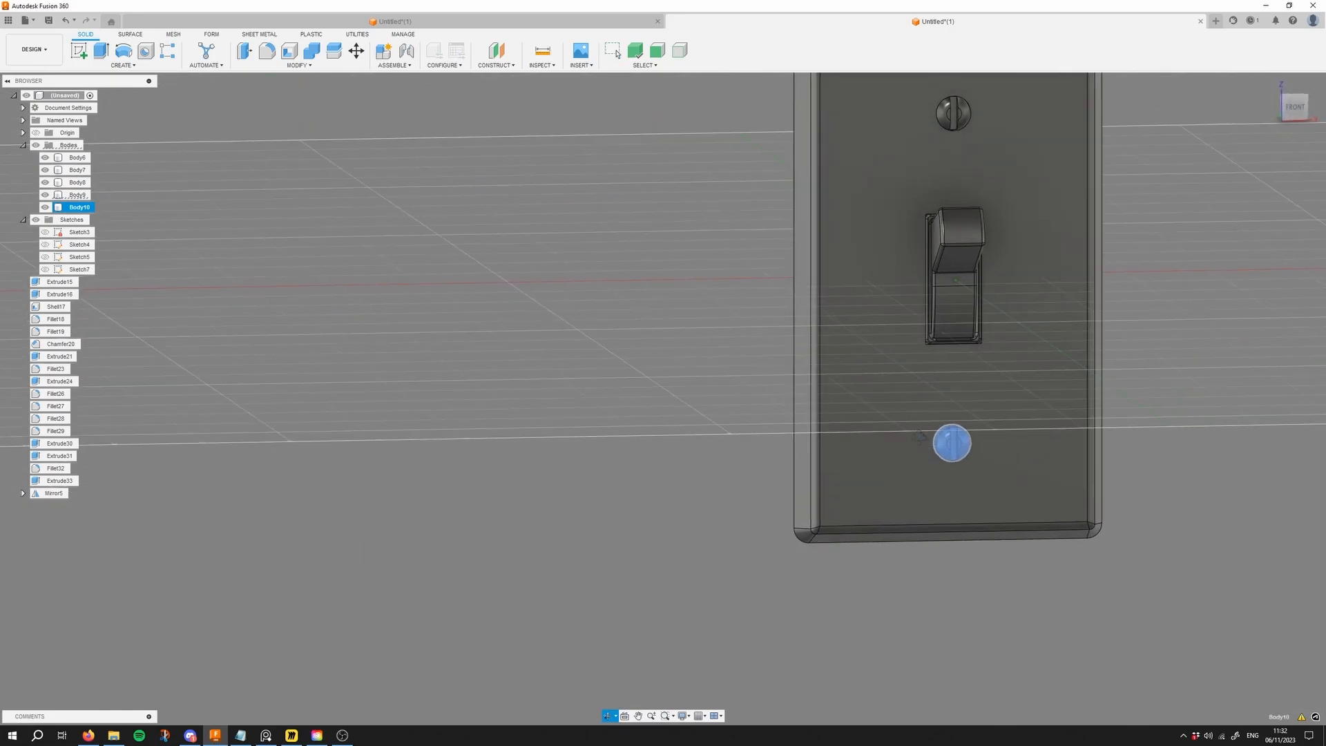
pyautogui.click(356, 51)
pyautogui.scroll(3, 1022, 389)
pyautogui.click(1245, 204)
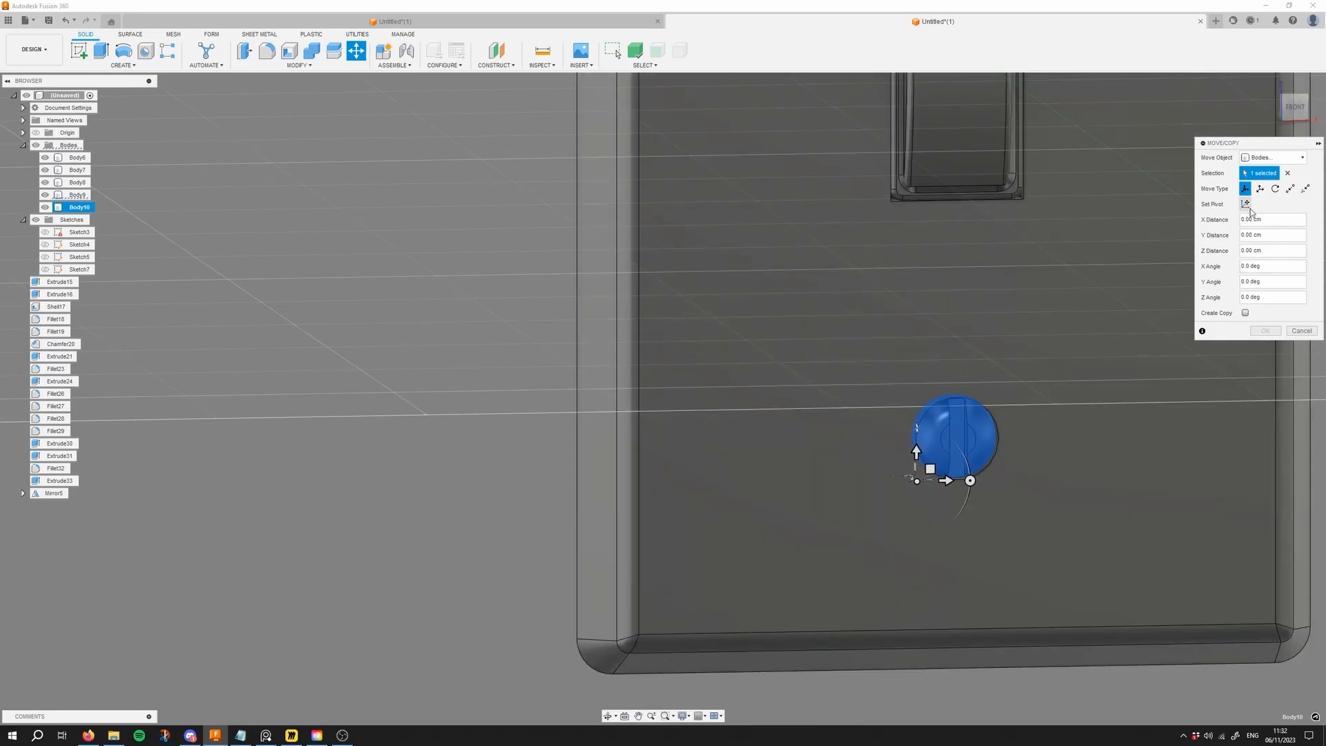
pyautogui.scroll(3, 952, 442)
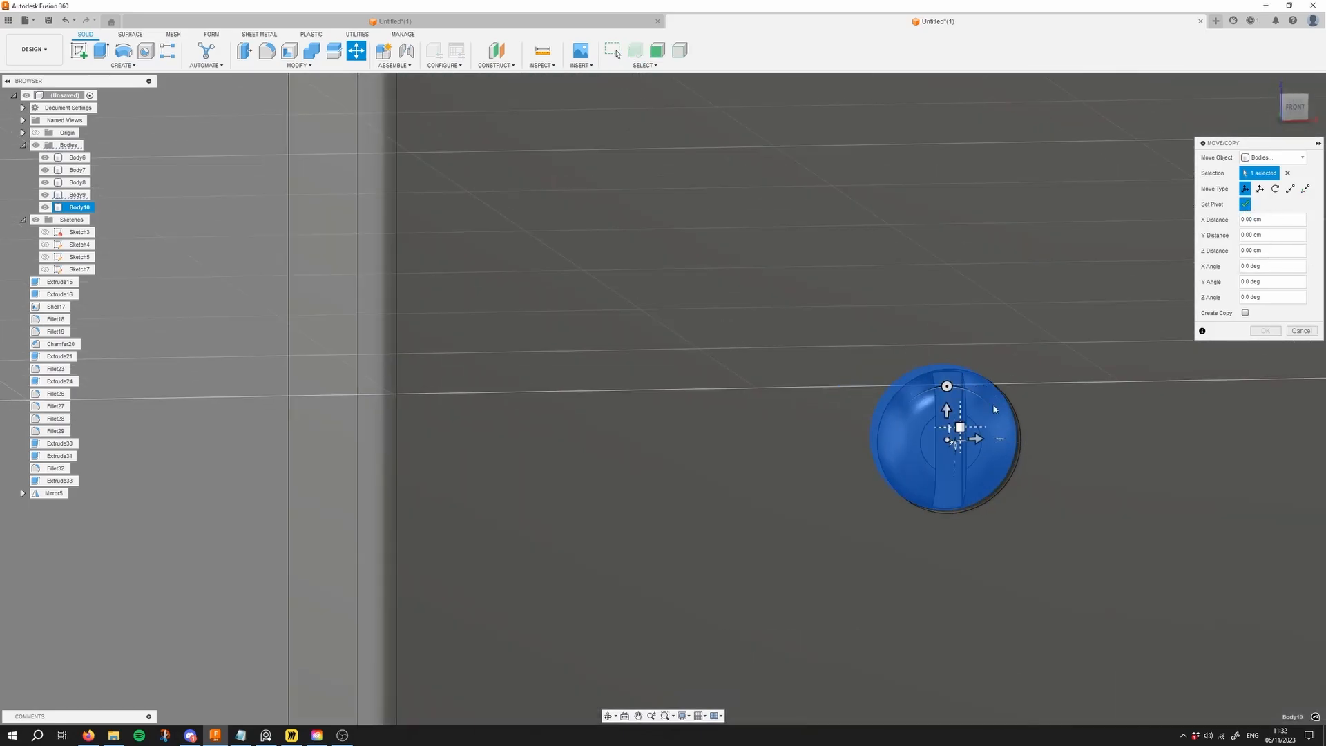
pyautogui.click(1247, 205)
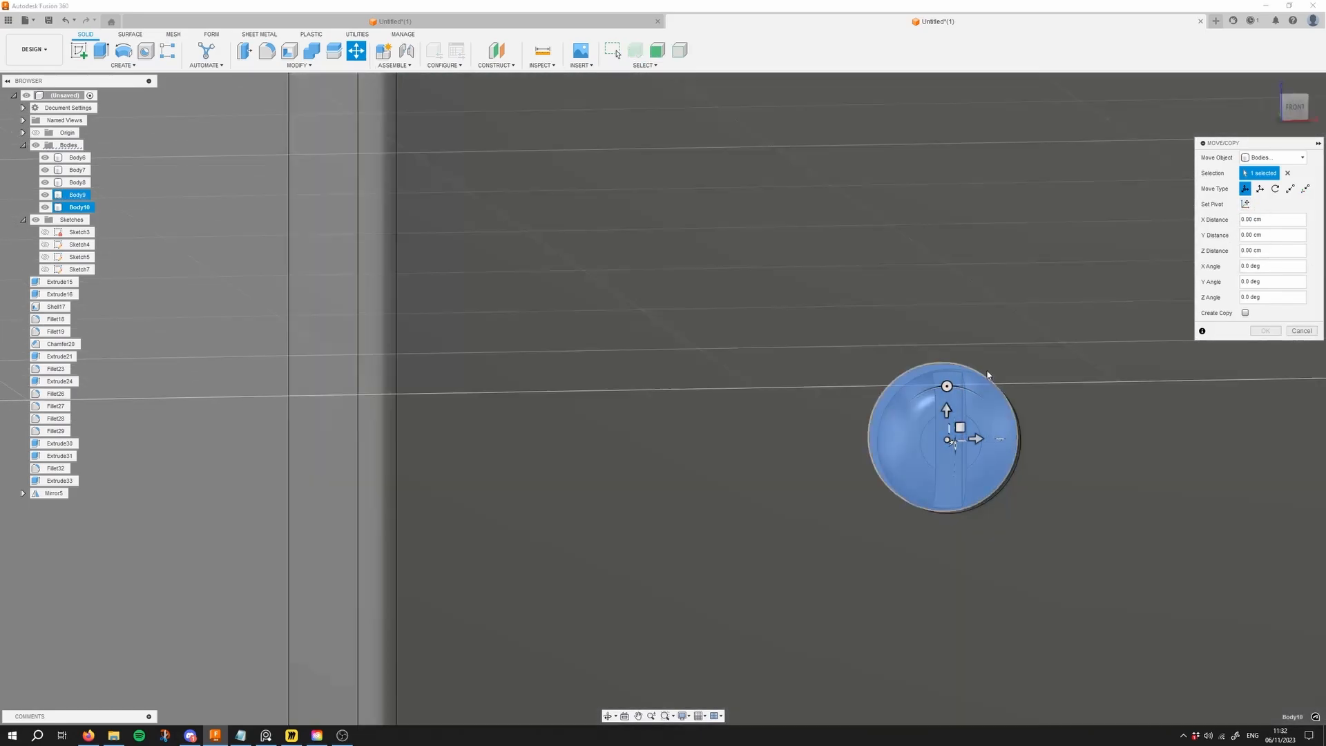
pyautogui.moveTo(945, 384); pyautogui.dragTo(963, 439)
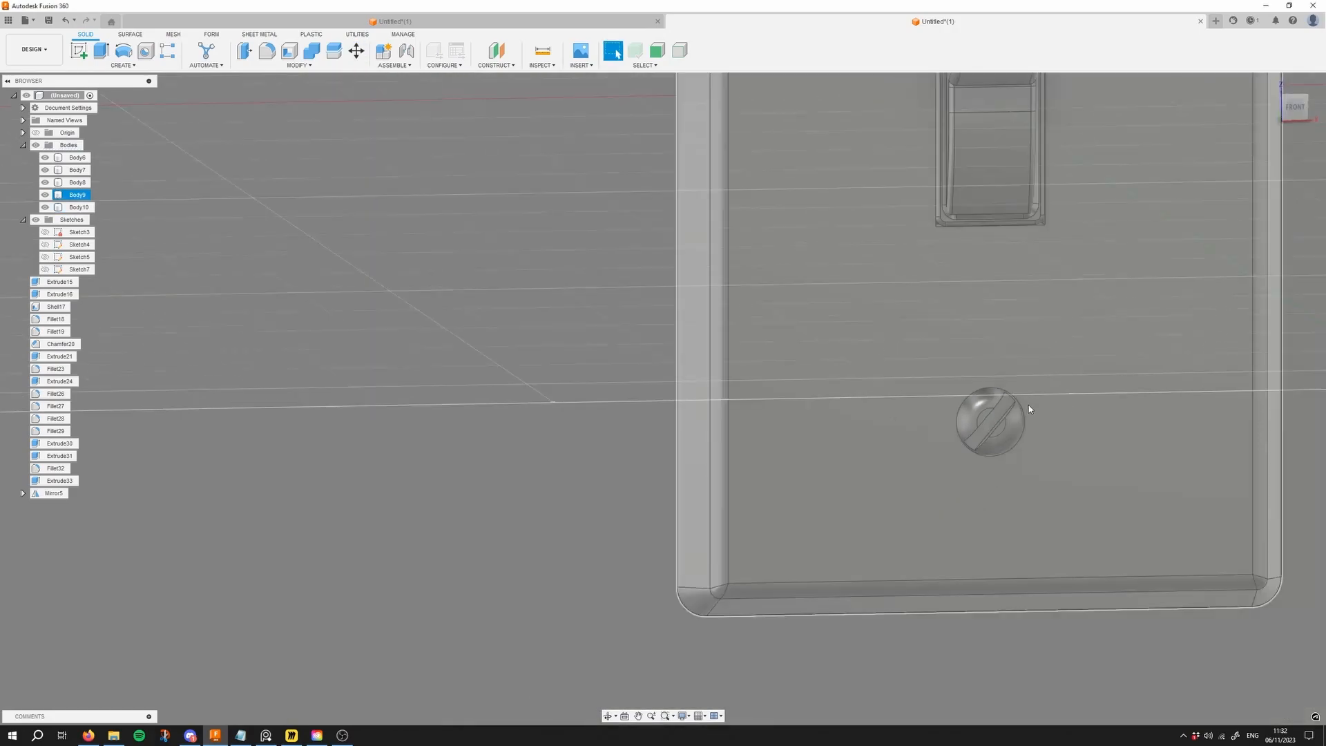
# Step: Apply the ABS (White) plastic appearance to the plate, the frame and the switch lever
pyautogui.scroll(-5, 1030, 409)
pyautogui.keyDown('shift'); pyautogui.moveTo(1043, 411); pyautogui.dragTo(993, 363, button='middle'); pyautogui.keyUp('shift')
pyautogui.scroll(2, 945, 391)
pyautogui.scroll(2, 945, 391)
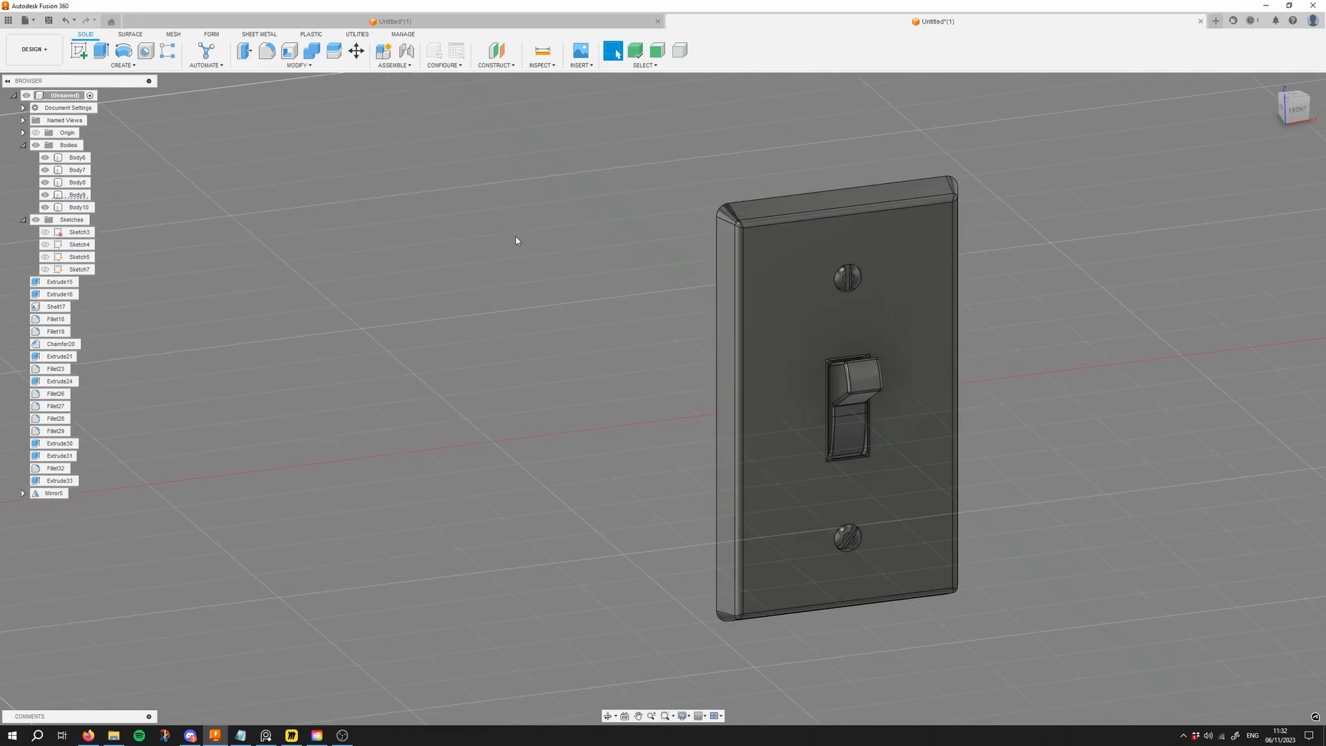
pyautogui.press('a')
pyautogui.press('q')
pyautogui.press('Escape')
pyautogui.press('a')
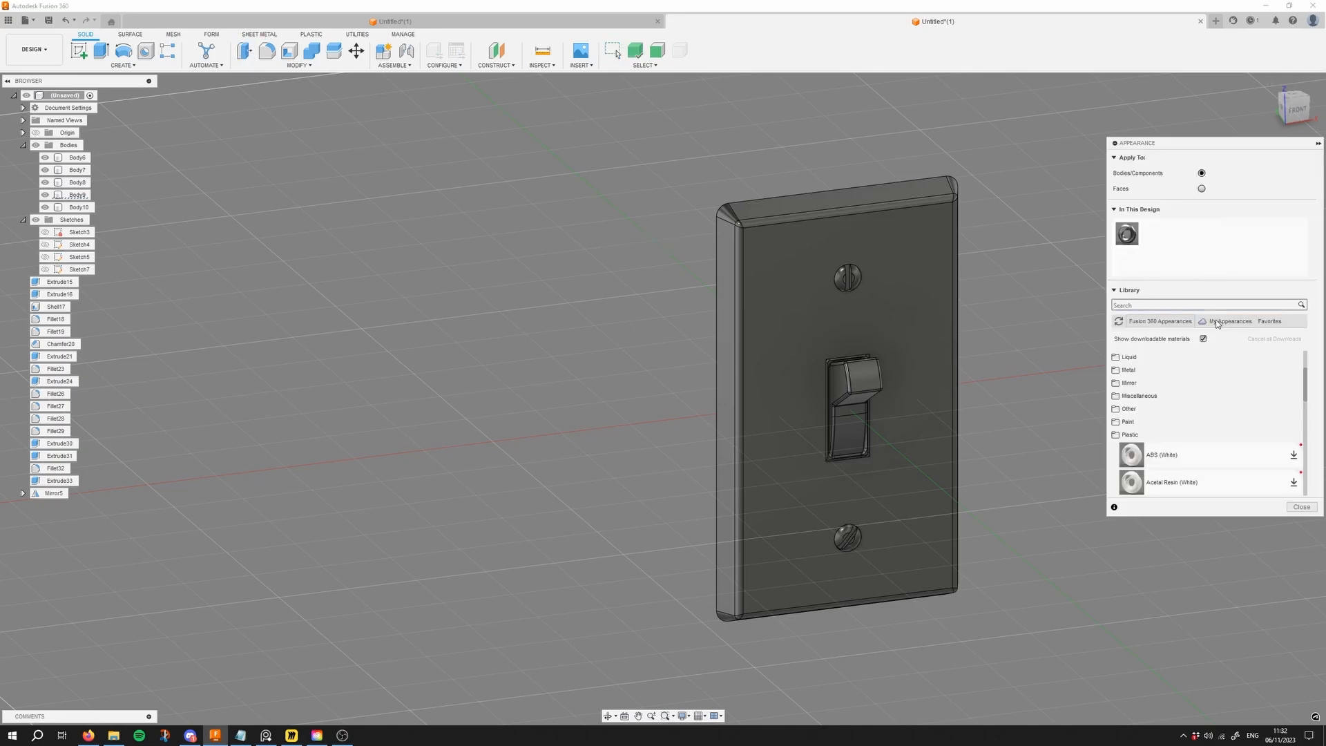
pyautogui.click(1140, 435)
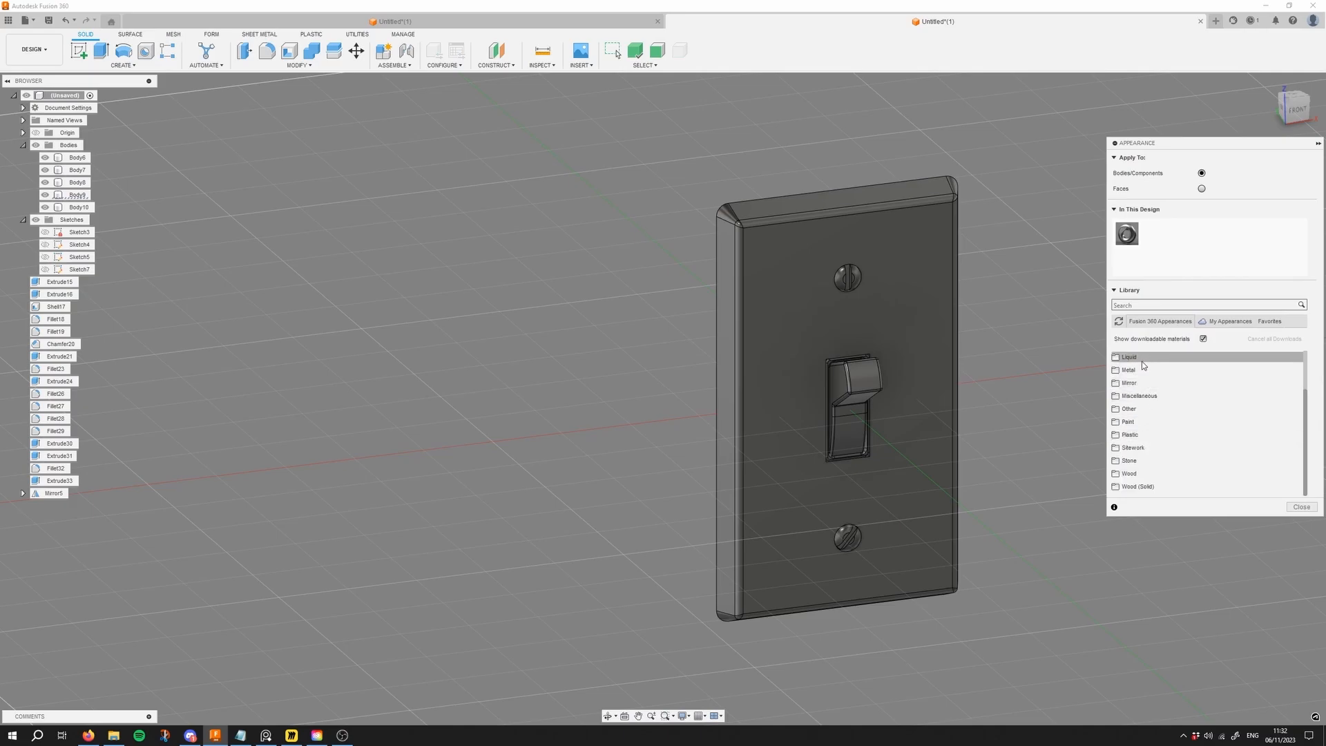
pyautogui.click(1143, 436)
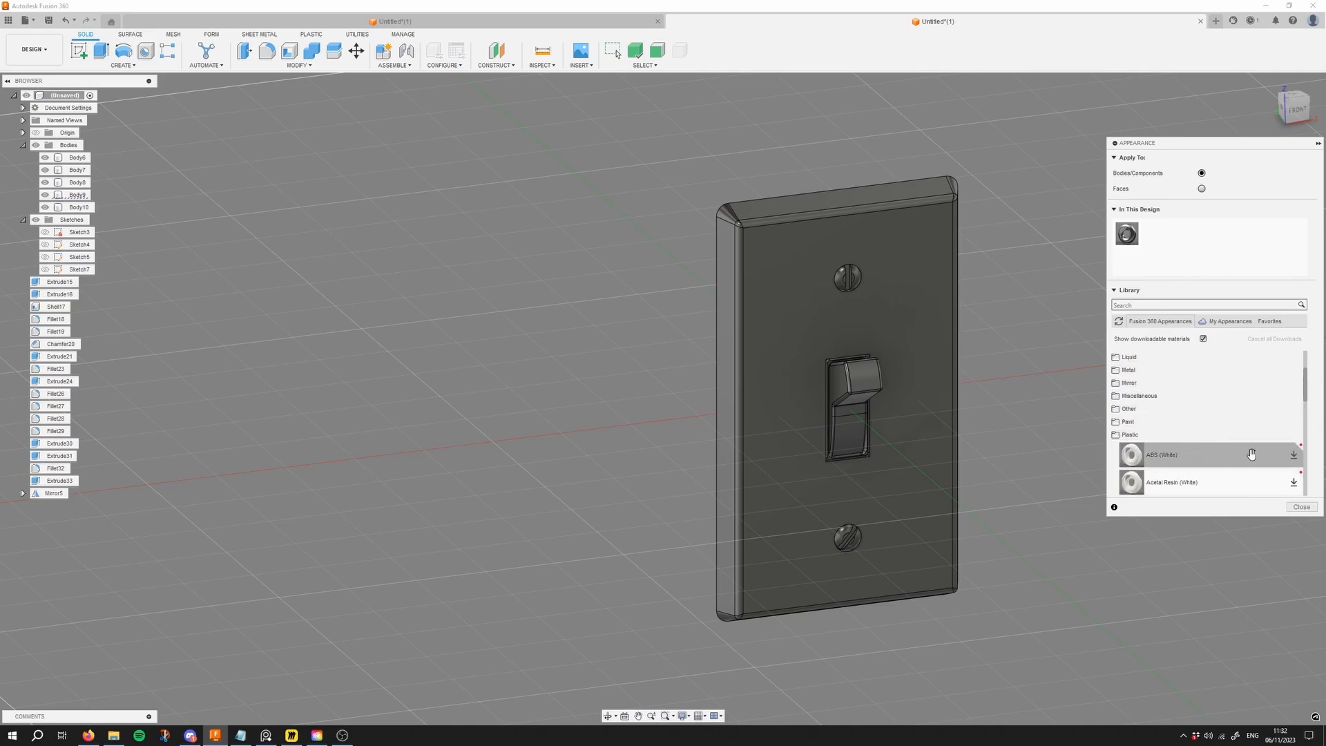
pyautogui.moveTo(1191, 451); pyautogui.dragTo(827, 365)
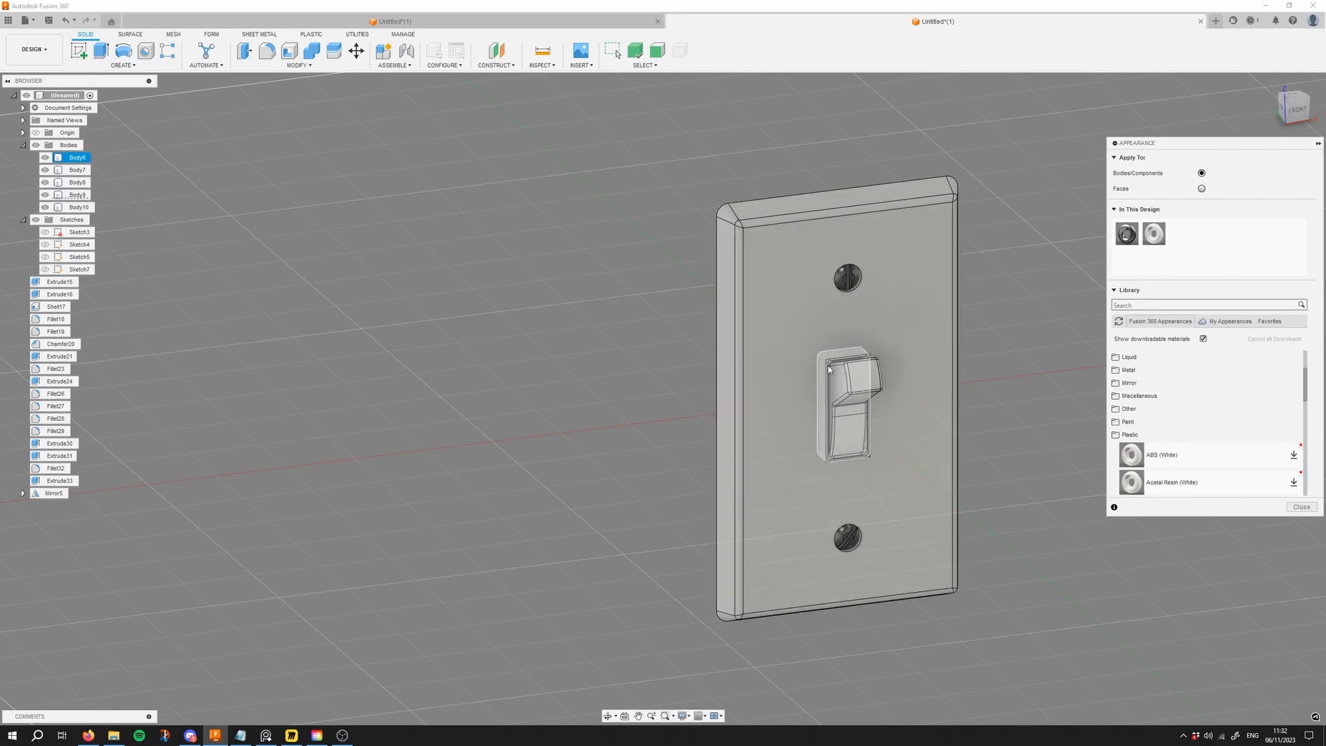
pyautogui.click(1302, 508)
pyautogui.moveTo(998, 384)
pyautogui.keyDown('shift'); pyautogui.mouseDown(button='middle')
pyautogui.moveTo(1021, 357)
pyautogui.moveTo(1075, 358)
pyautogui.moveTo(1043, 350)
pyautogui.moveTo(1017, 368)
pyautogui.mouseUp(button='middle'); pyautogui.keyUp('shift')
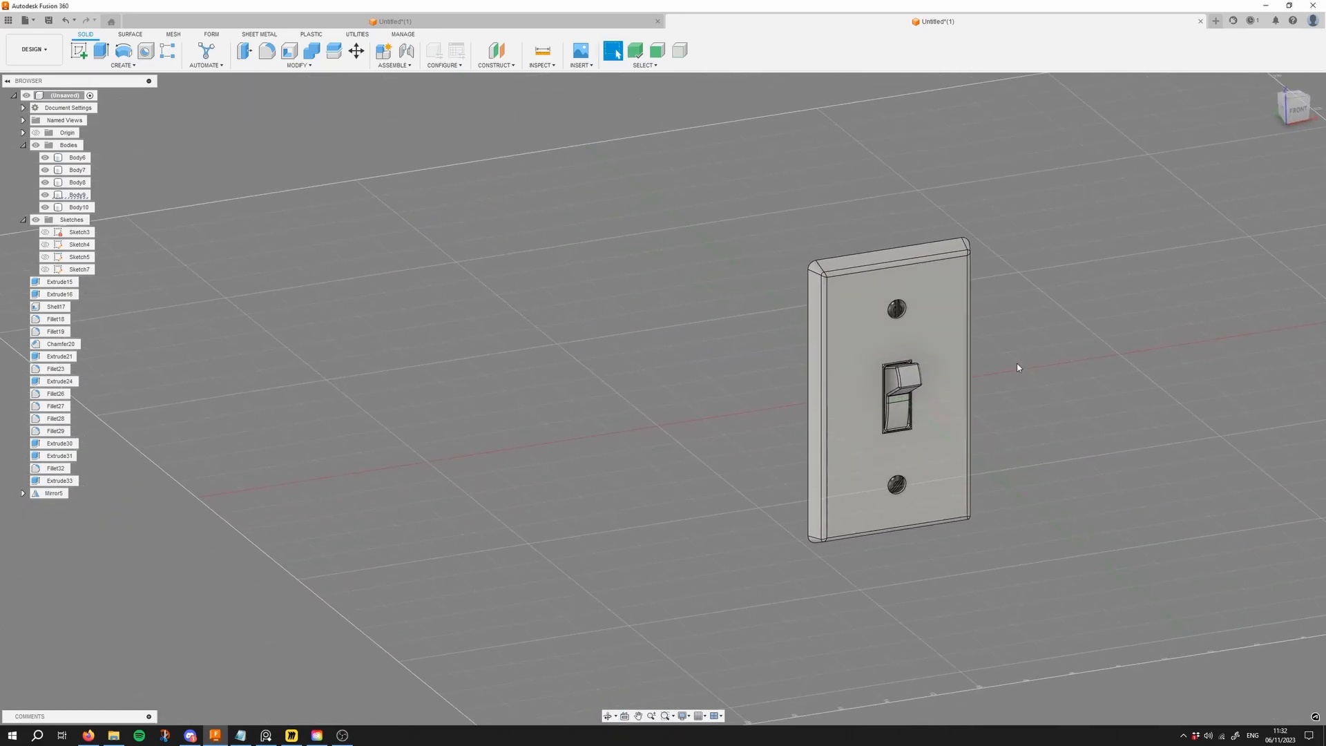